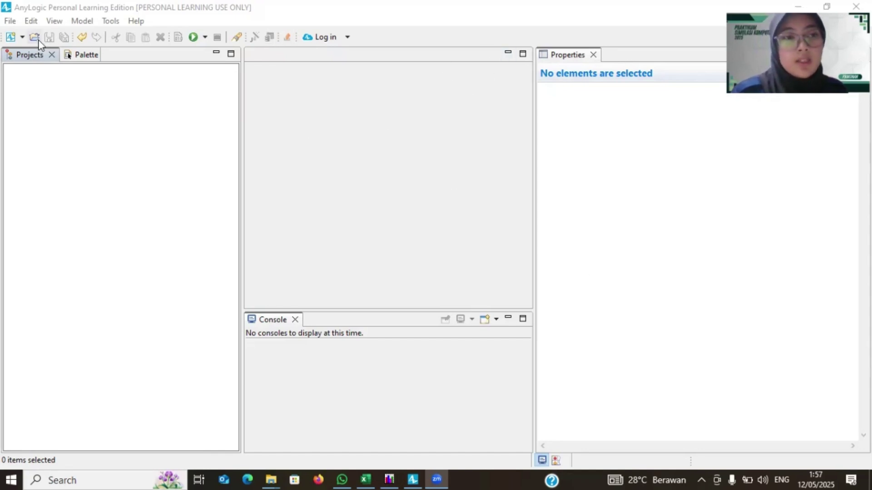
Step: Create a new model named Sistem Produksi Kopi with seconds as the model time unit
click(9, 21)
mouse_move(135, 39)
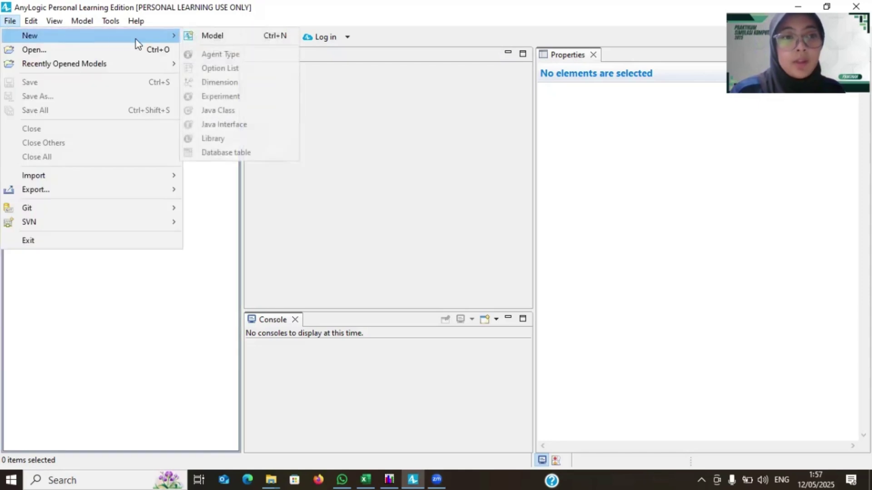
click(191, 41)
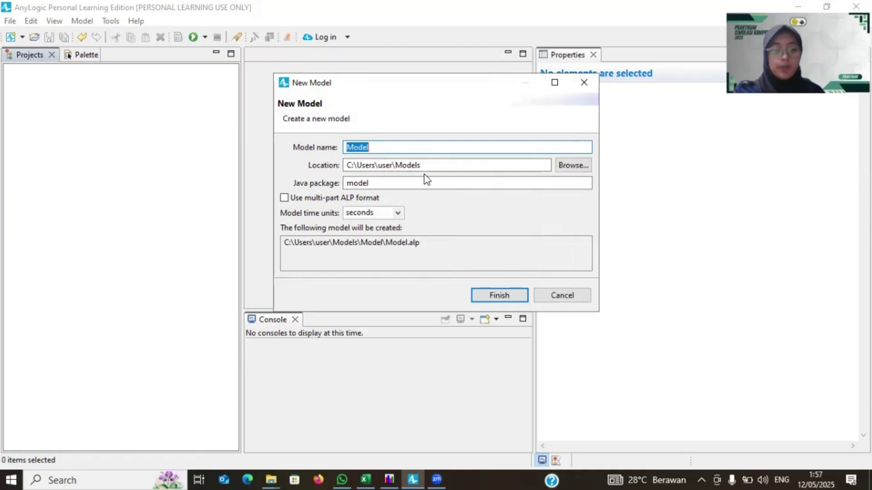
text(S)
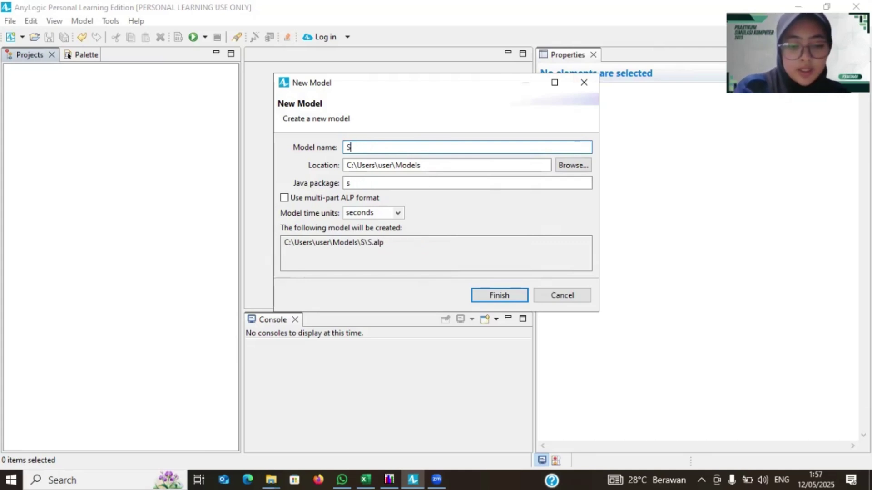
text(istem Produksi )
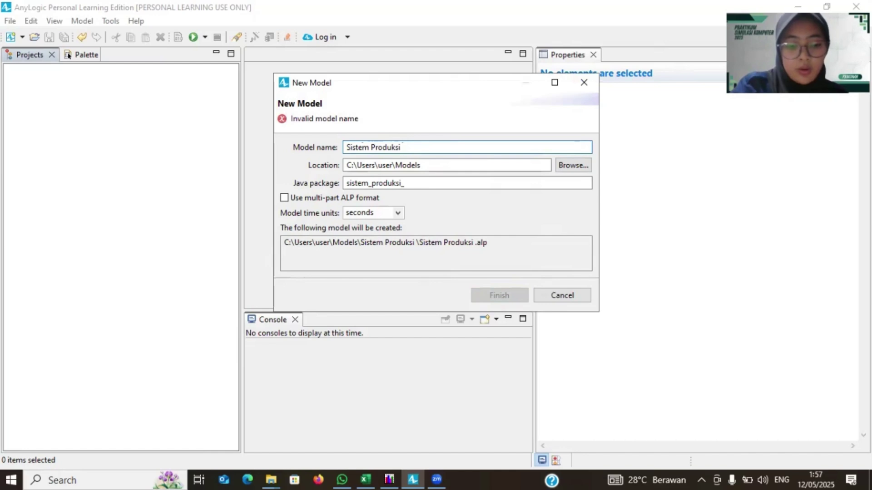
text(Kopi)
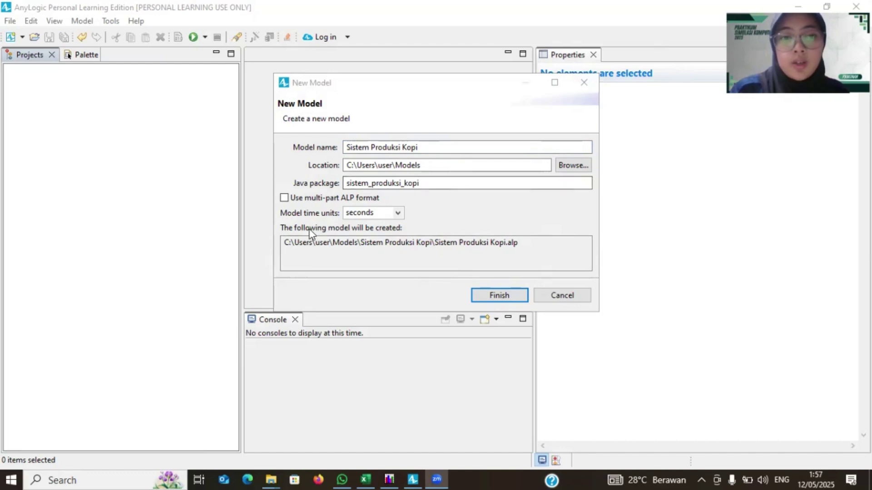
click(478, 291)
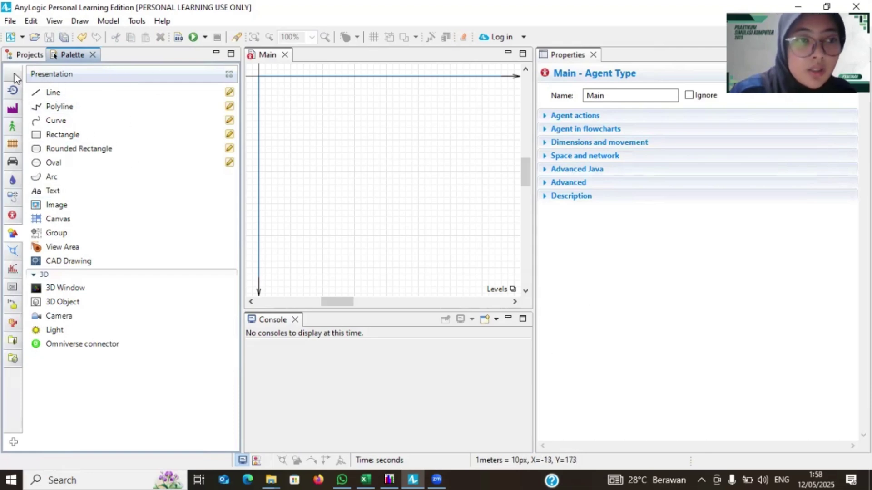
Step: Open the Simulation experiment of the project and set it to stop at a specified date
click(17, 56)
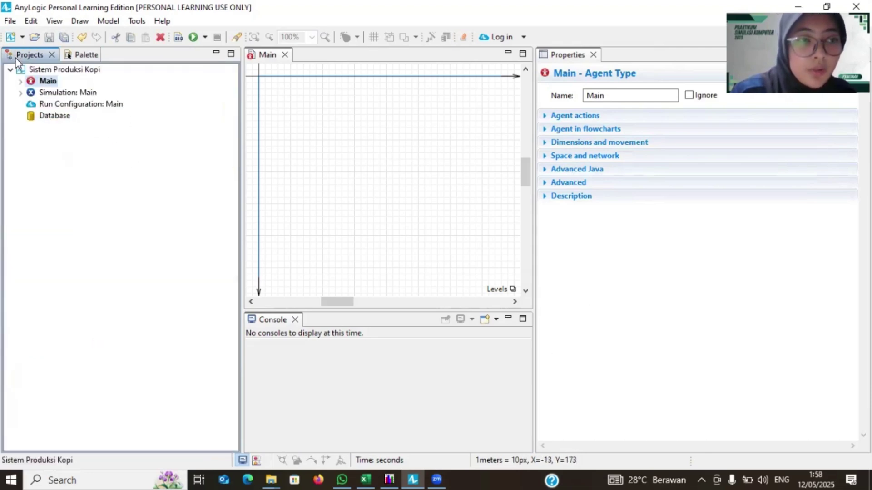
click(57, 96)
double_click(58, 97)
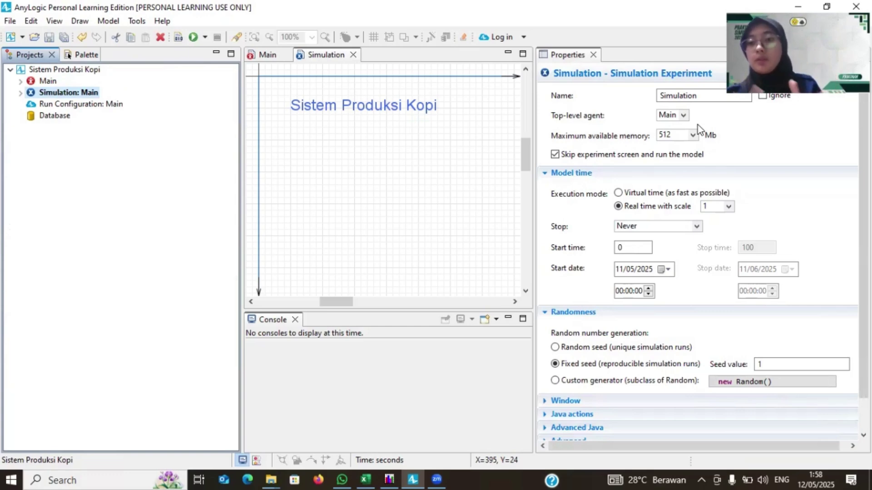
click(696, 227)
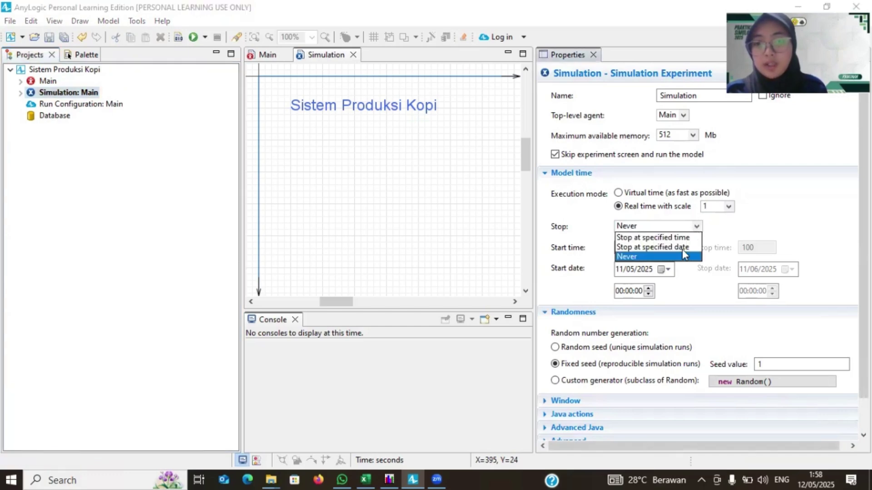
click(680, 247)
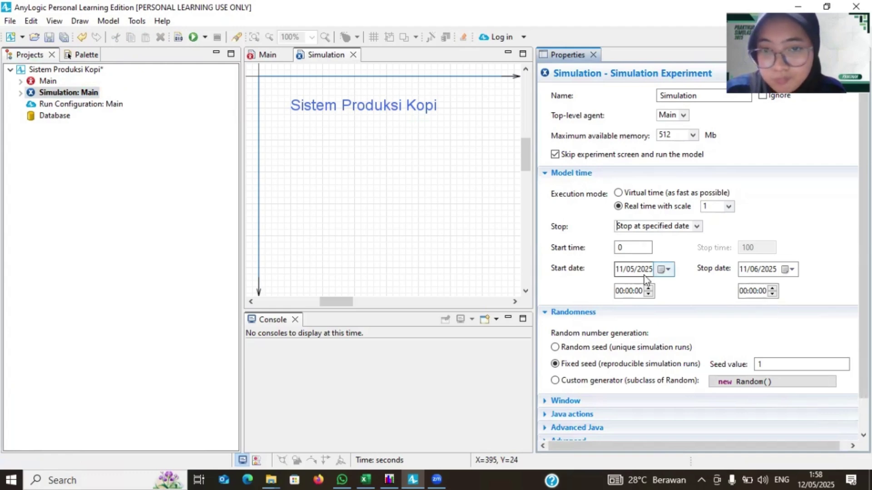
Step: Set the experiment's start clock time to 09:00:00 and its stop clock time to 17:00:00
click(620, 292)
click(620, 292)
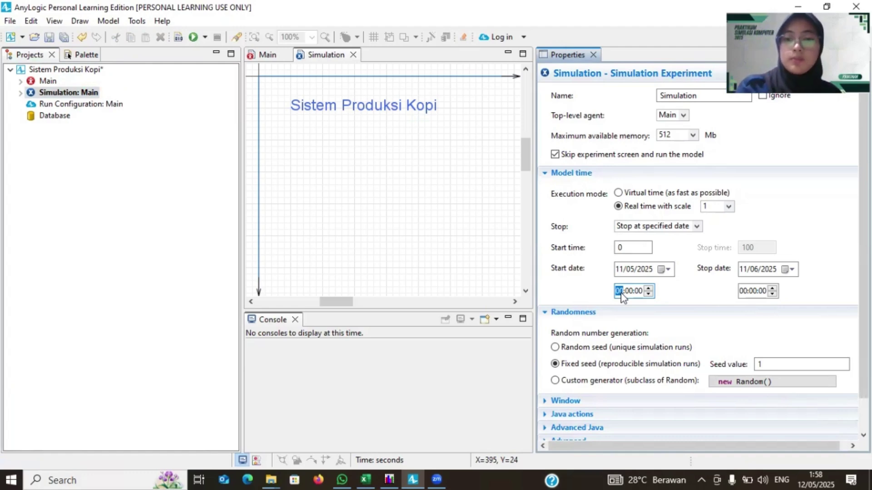
text(9)
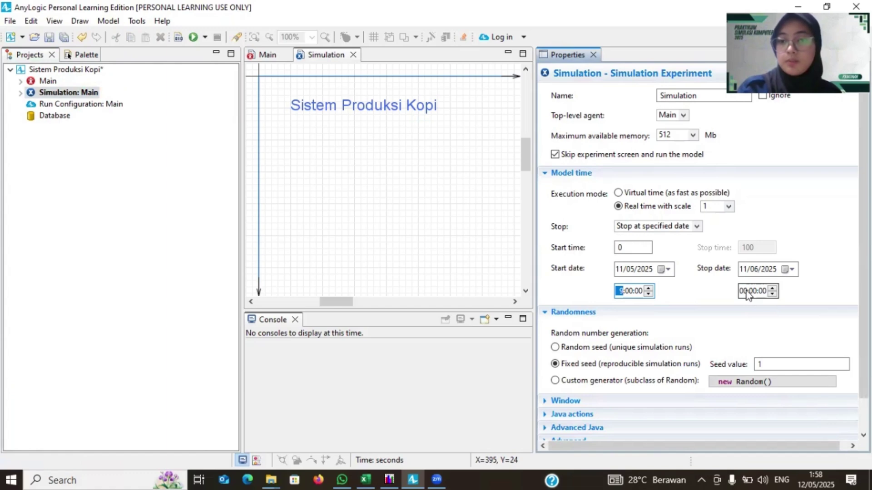
click(746, 291)
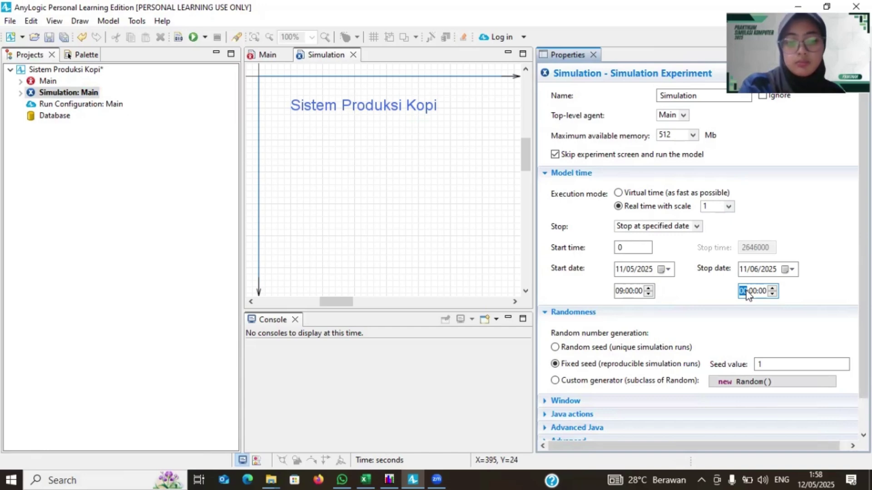
text(17)
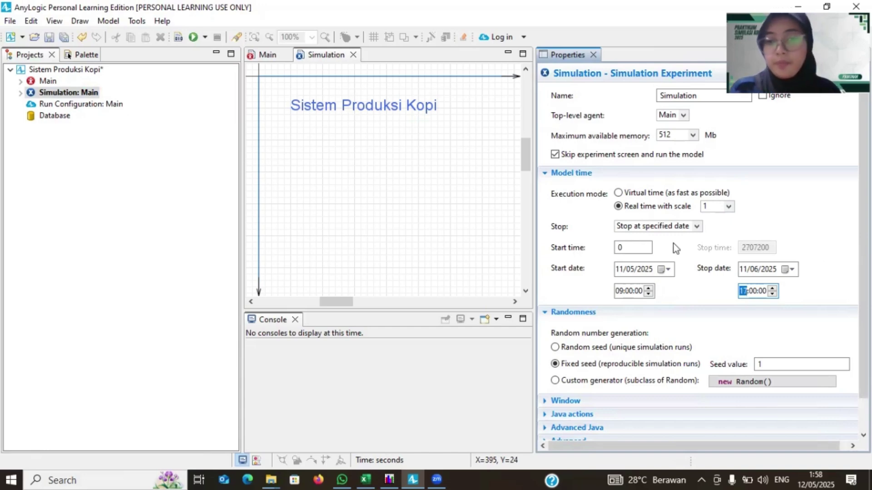
Step: Set both the experiment's start date and its stop date to 06/05/2025
click(723, 294)
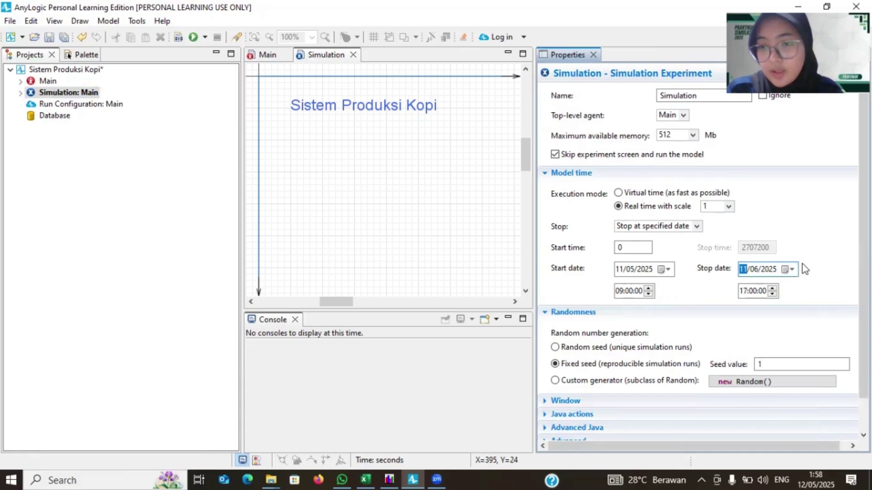
click(789, 273)
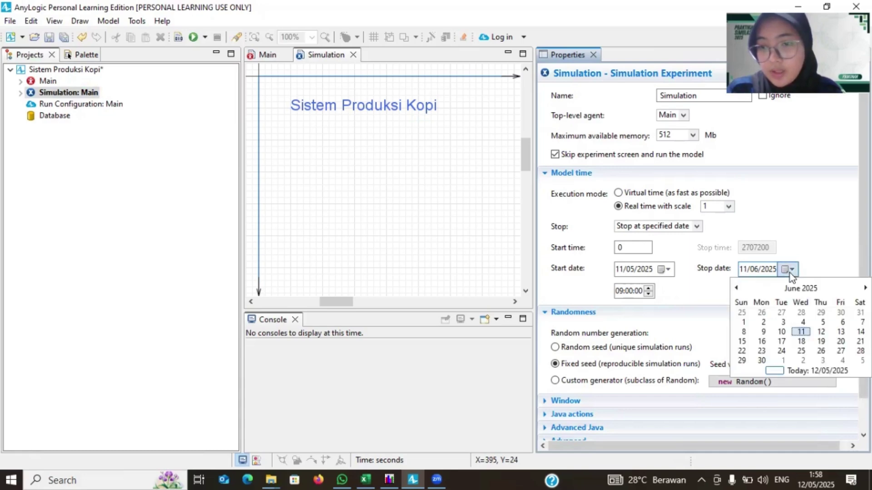
click(736, 288)
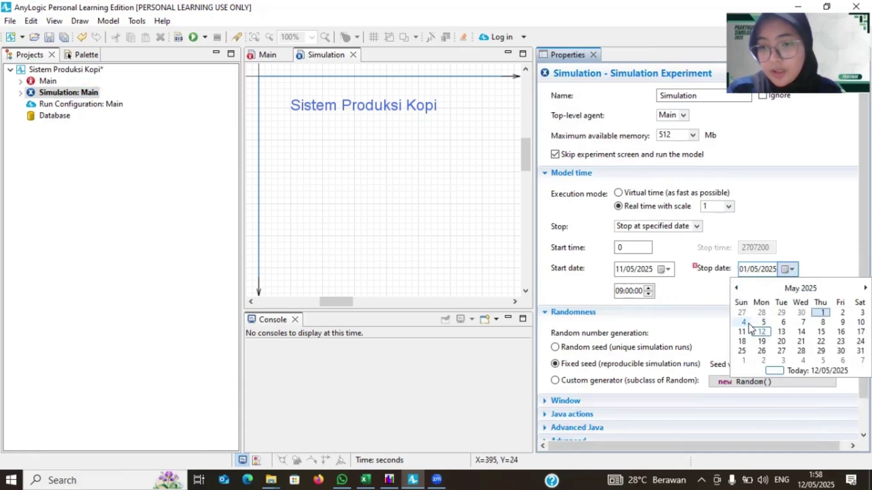
click(782, 322)
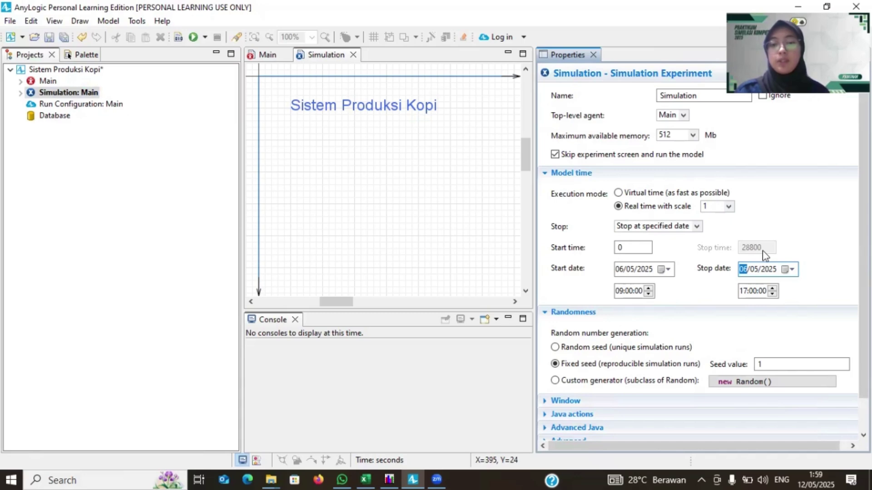
Step: Disable skipping the experiment screen before the model runs and close the Simulation editor
click(558, 157)
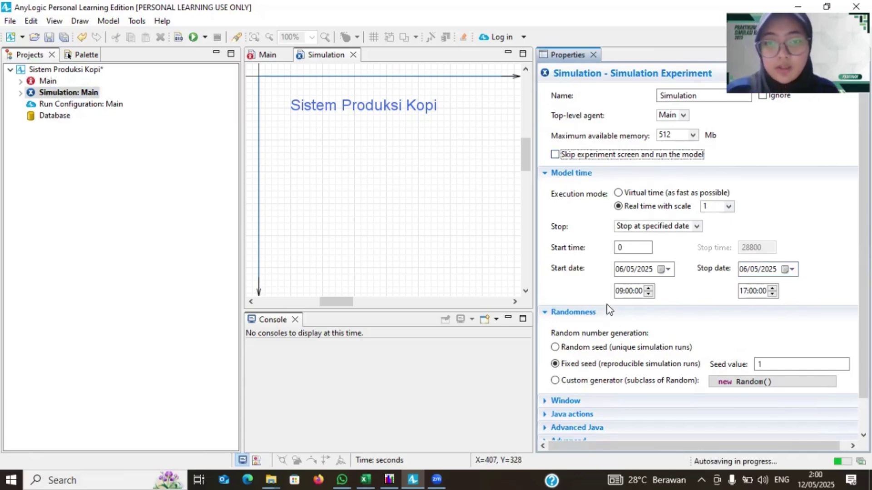
scroll(607, 307, down, 2)
scroll(607, 307, up, 2)
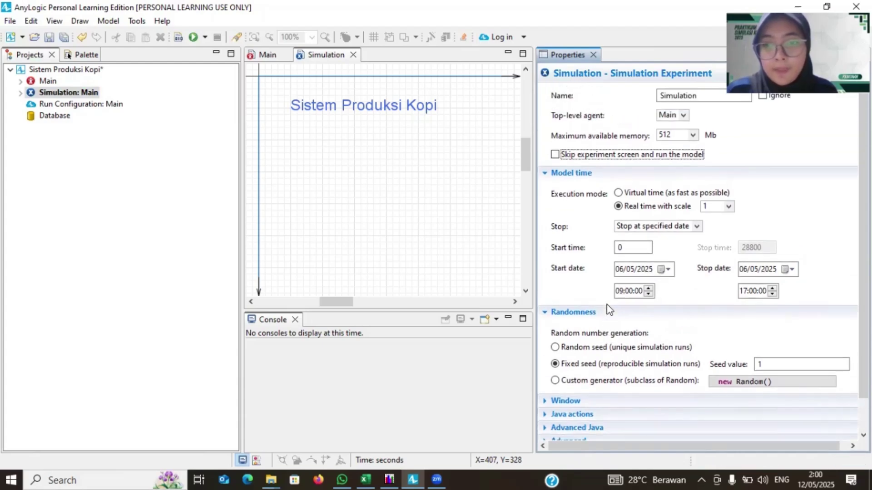
click(352, 58)
click(352, 55)
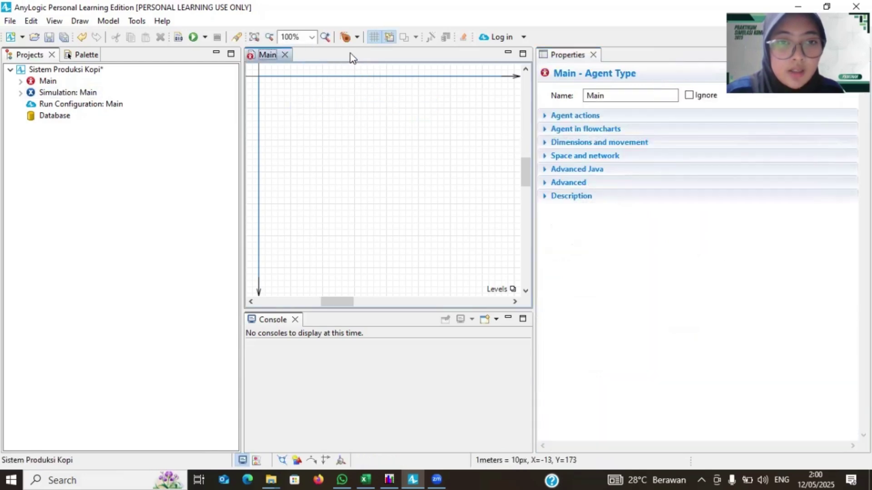
Step: Add a new agent type from the Process Modeling Library to the Main diagram and name it Kopi
click(88, 93)
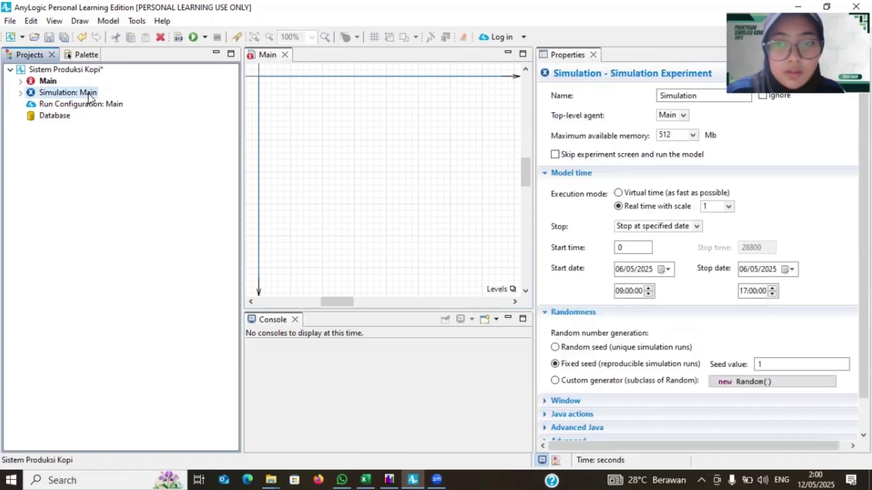
click(51, 82)
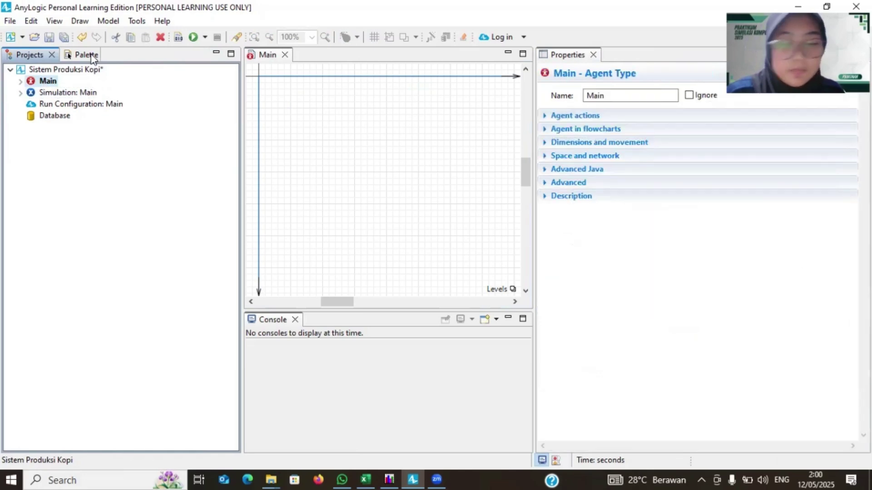
click(91, 56)
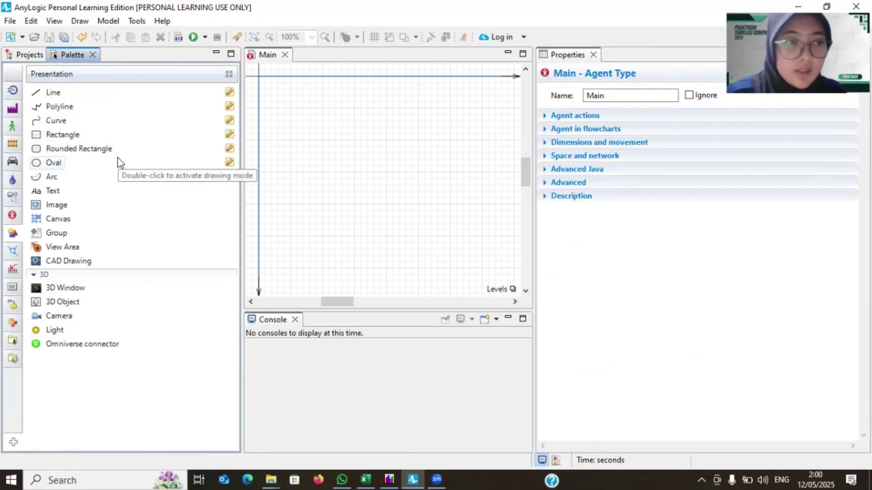
click(13, 90)
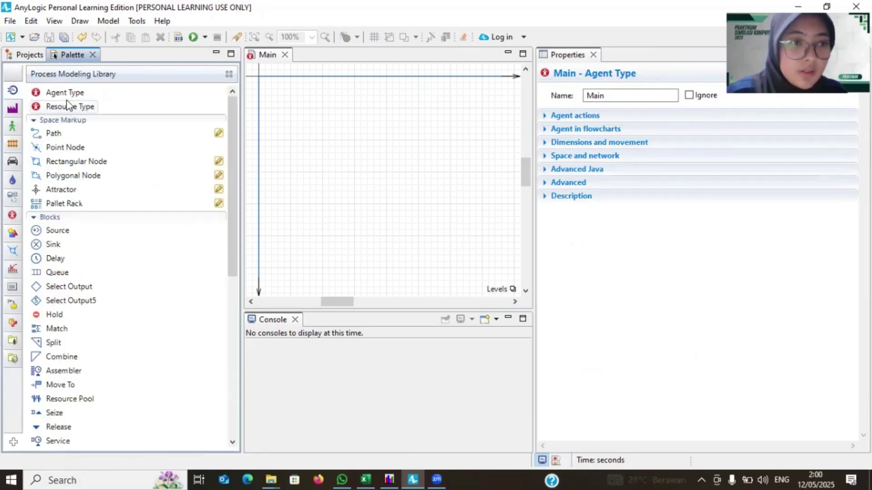
drag(68, 92, 280, 90)
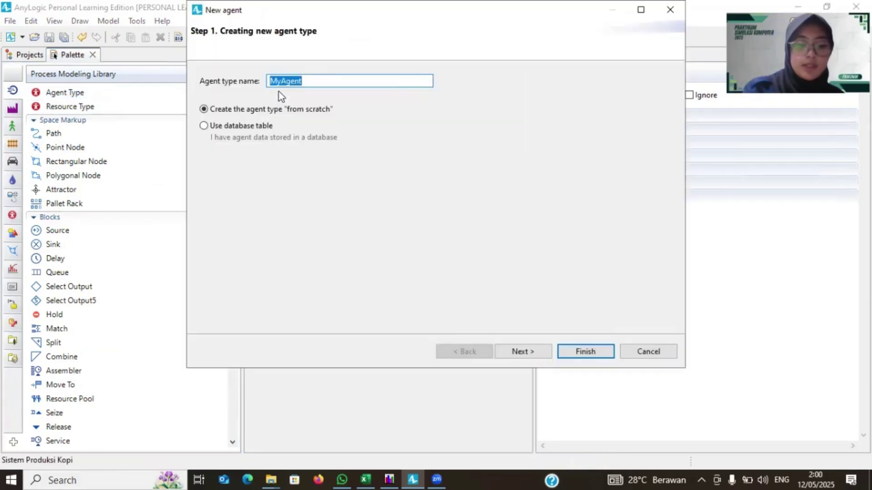
text(Kopi)
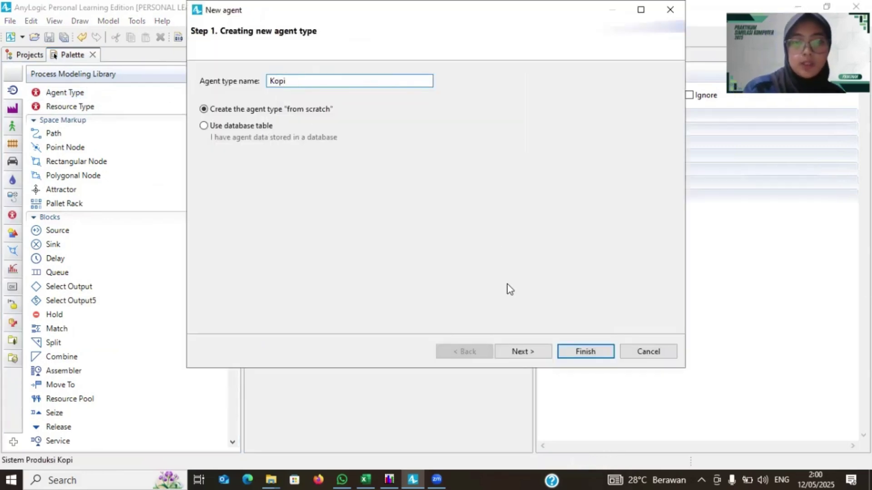
Step: Choose the 3D animation Bottle 2 for the Kopi agent and finish creating it without extra parameters
click(523, 351)
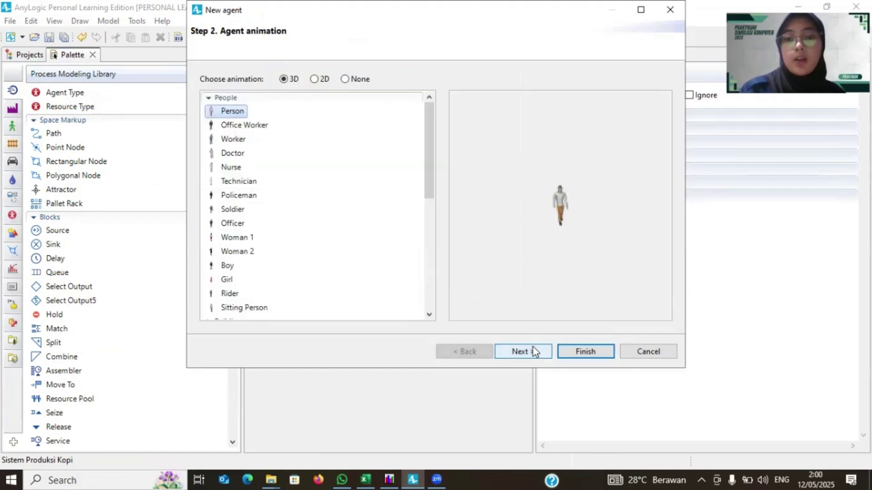
scroll(266, 159, down, 10)
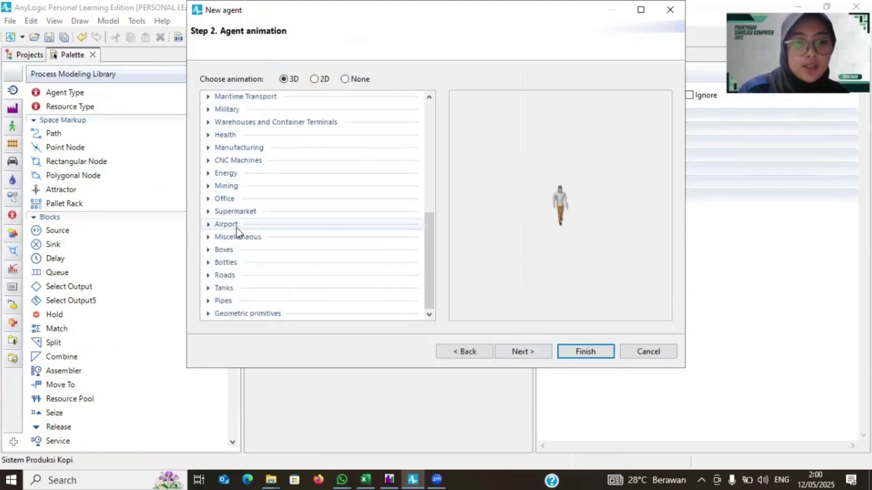
double_click(224, 266)
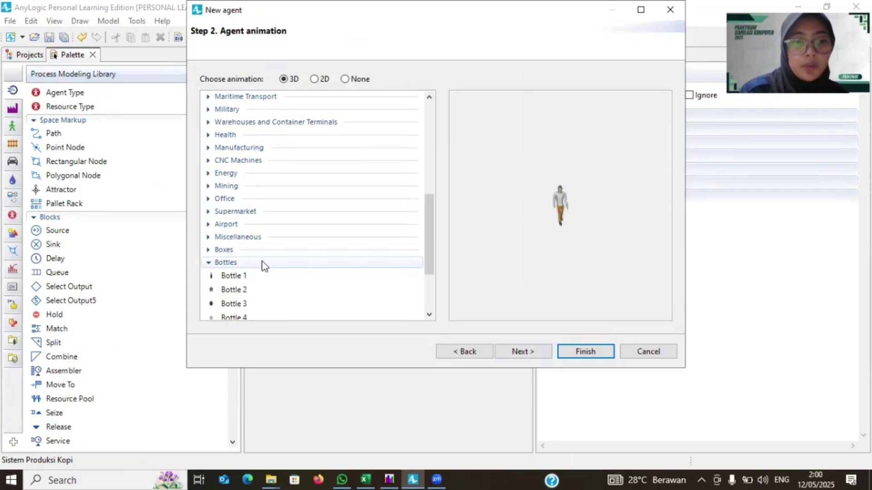
scroll(264, 259, down, 3)
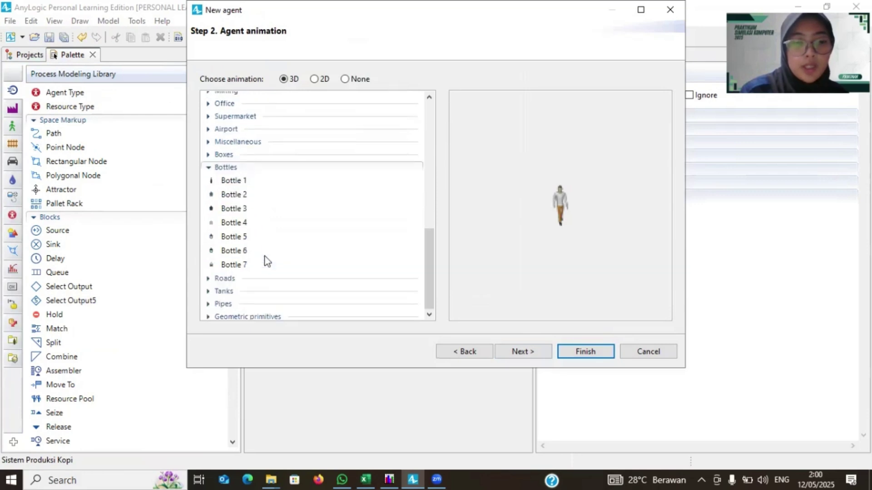
click(219, 191)
click(529, 352)
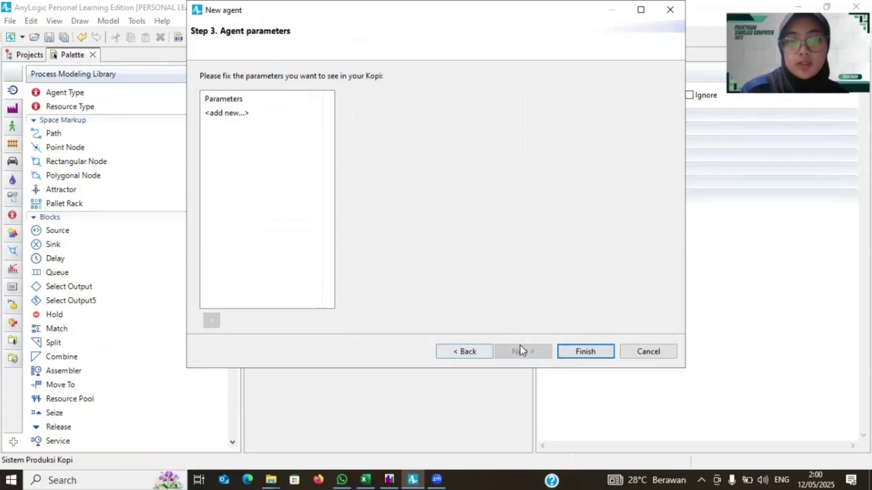
click(464, 351)
click(560, 352)
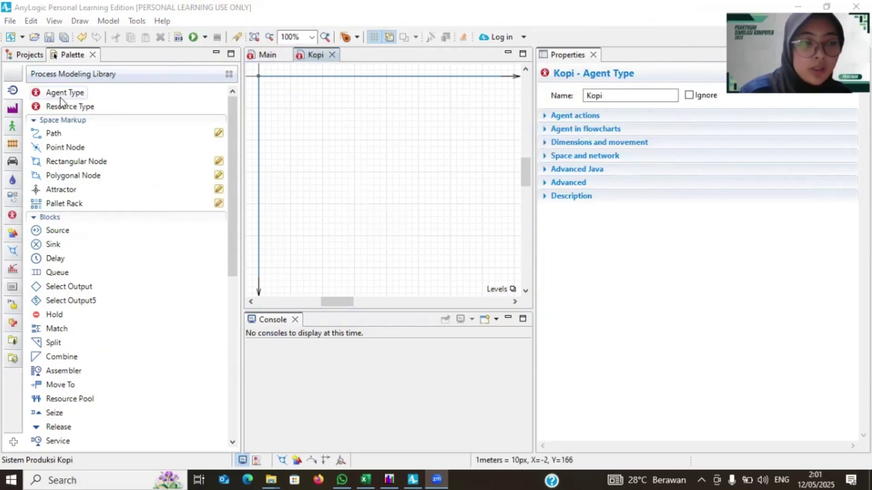
Step: Add another new agent type from the Process Modeling Library and name it Karyawan
drag(61, 100, 283, 99)
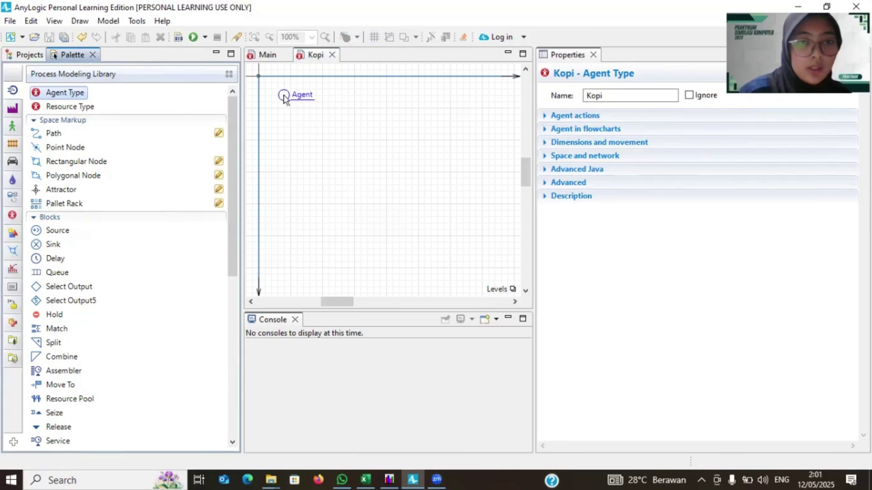
text(Ka)
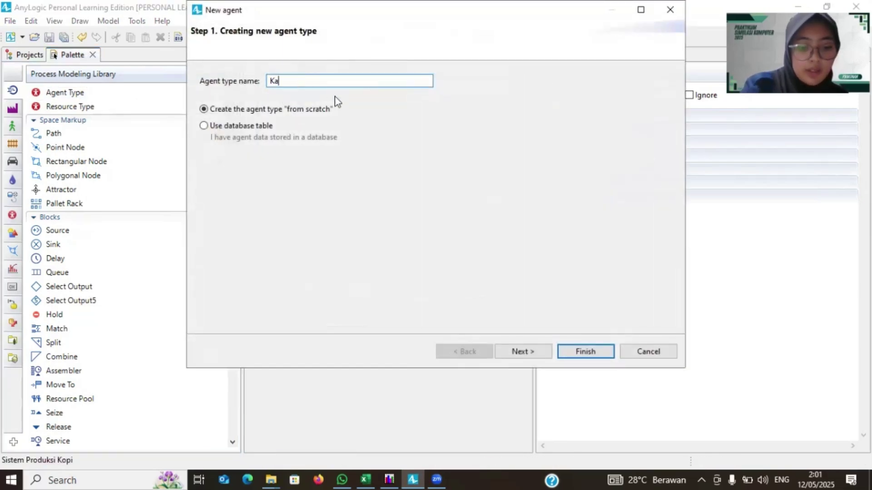
text(rya)
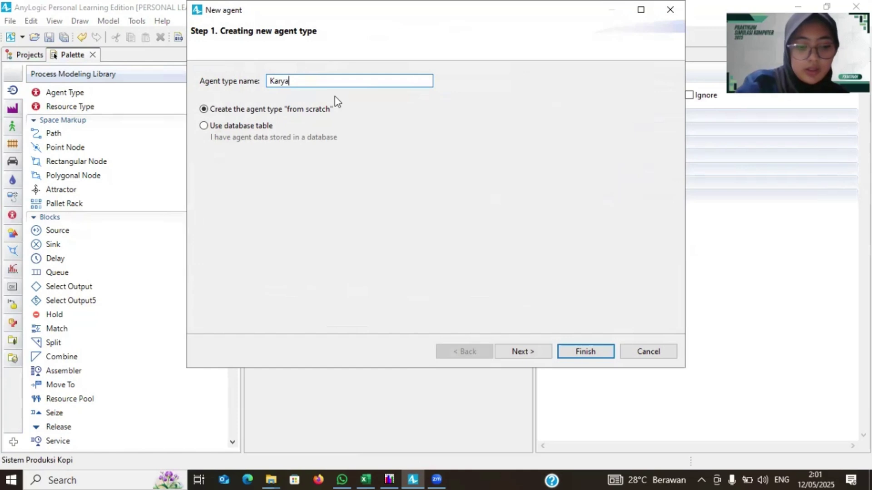
text(wan)
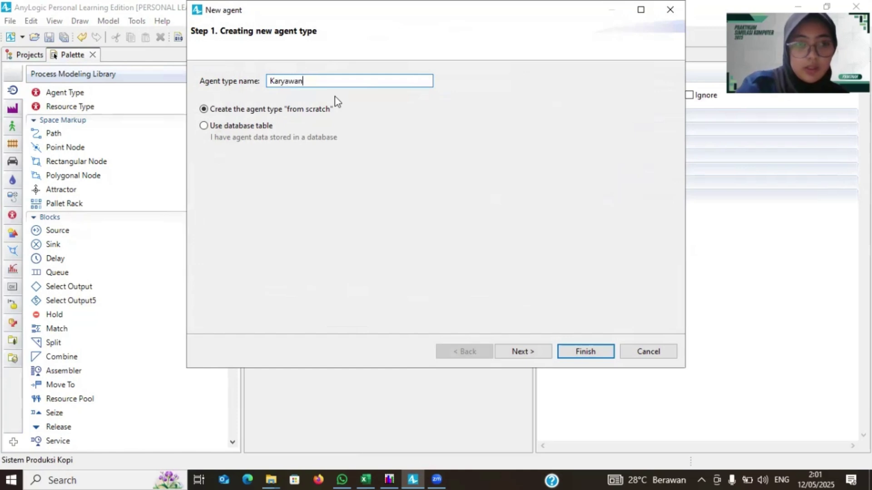
click(536, 353)
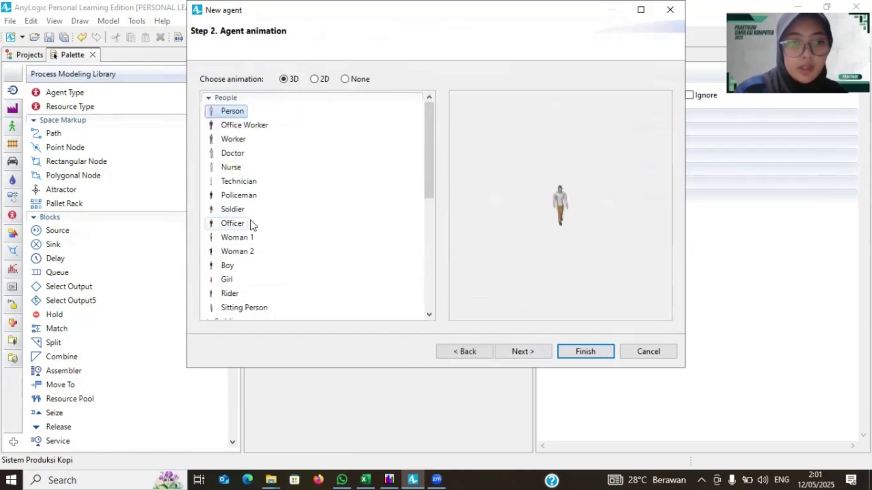
Step: Choose the 3D animation Boy for the Karyawan agent and finish creating it
scroll(253, 224, down, 3)
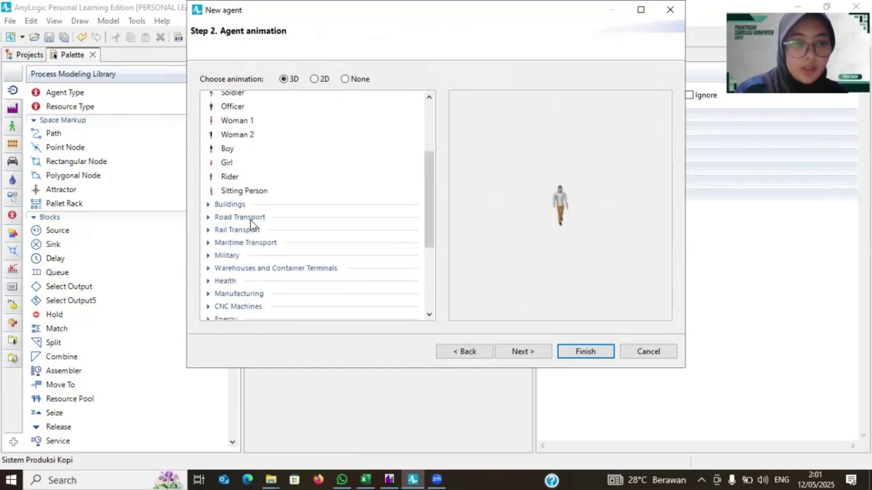
click(229, 152)
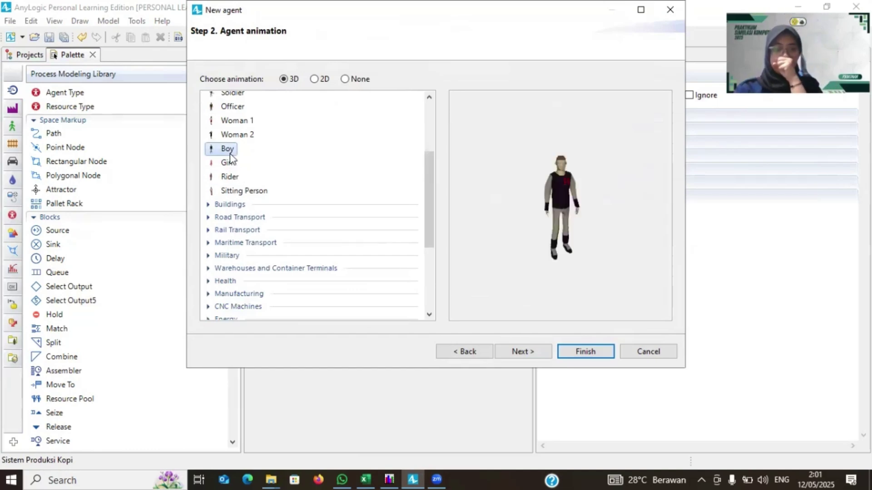
click(580, 355)
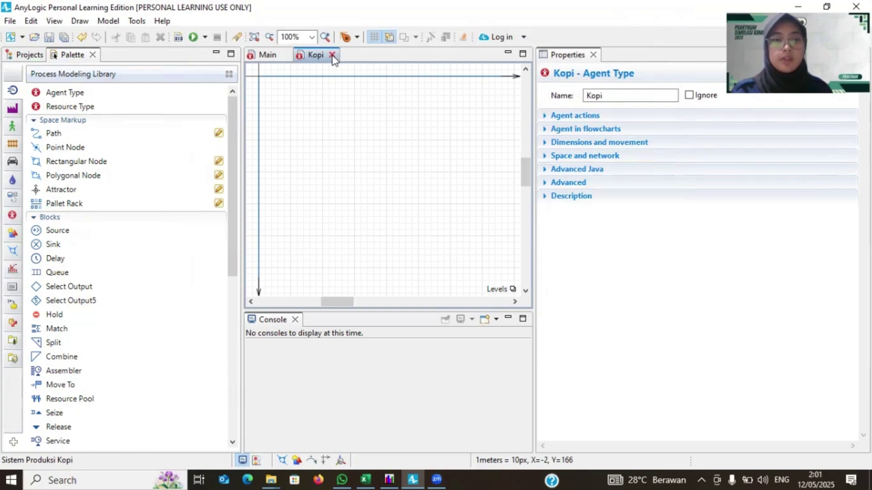
Step: Close the Kopi editor and place a Source block from the Process Modeling Library on the Main diagram
click(332, 55)
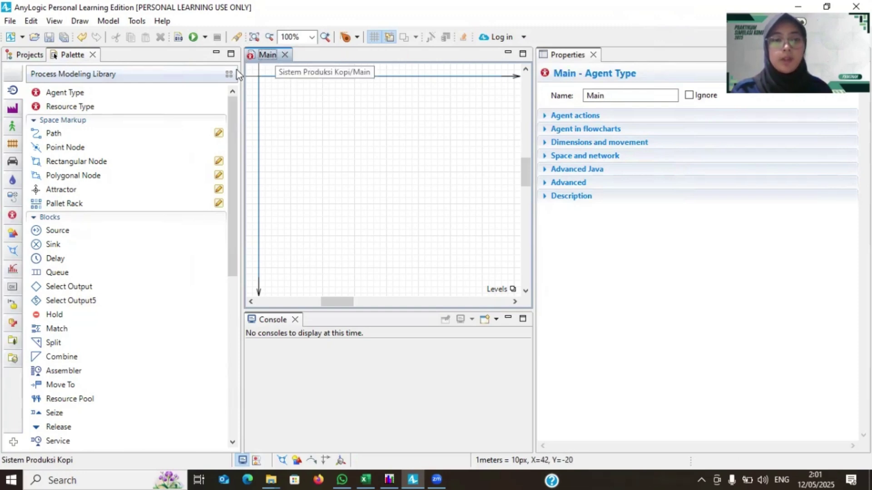
click(8, 55)
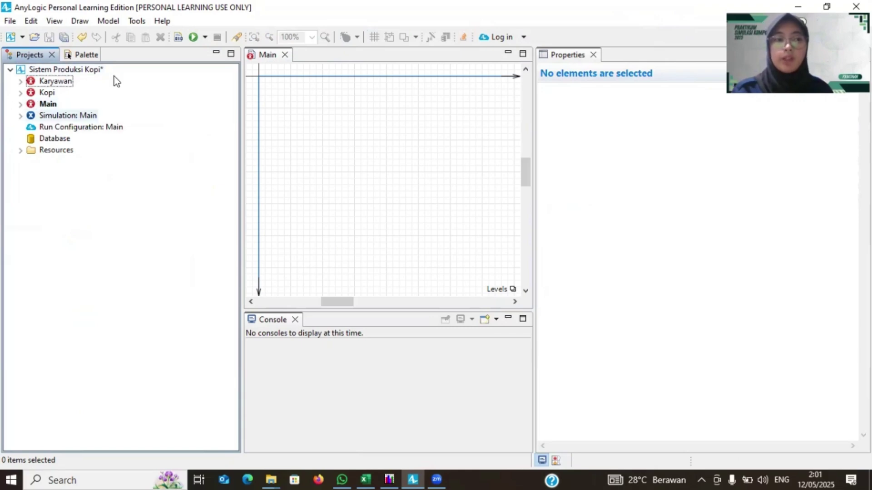
click(81, 55)
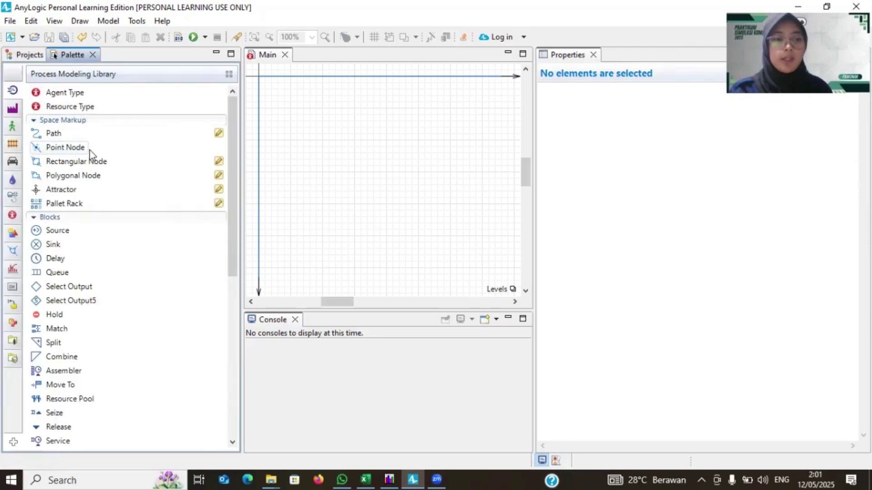
mouse_move(89, 150)
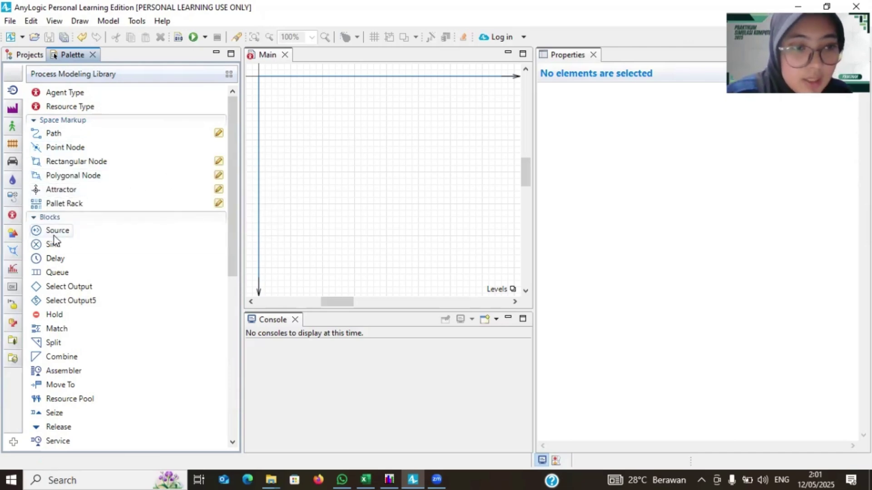
drag(53, 236, 295, 147)
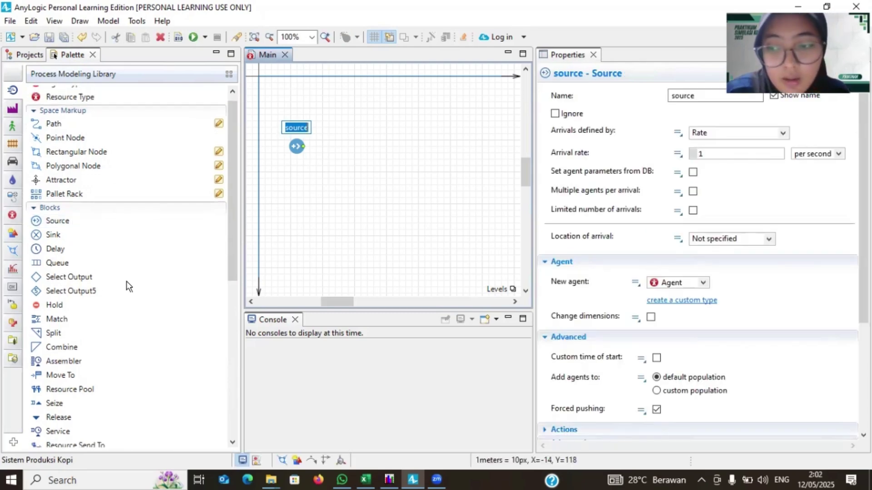
Step: Add a Schedule element above the source block on the Main diagram and name it Istirahat
scroll(126, 281, down, 1)
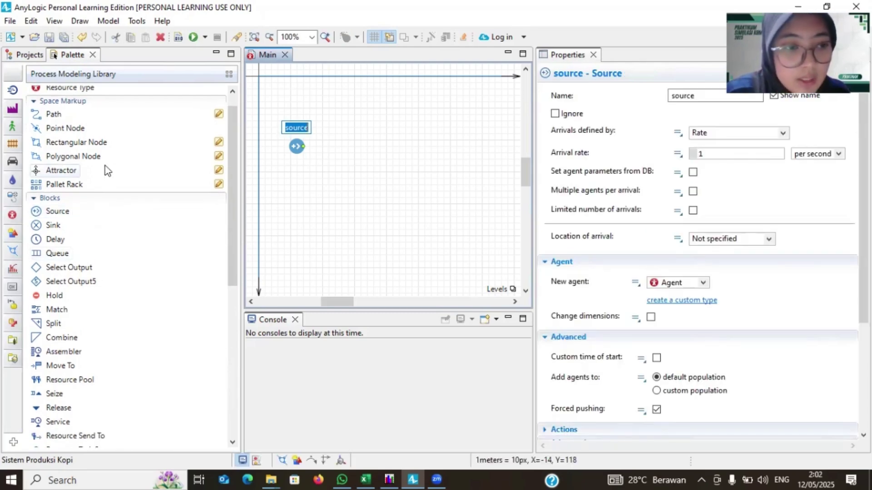
scroll(108, 274, down, 7)
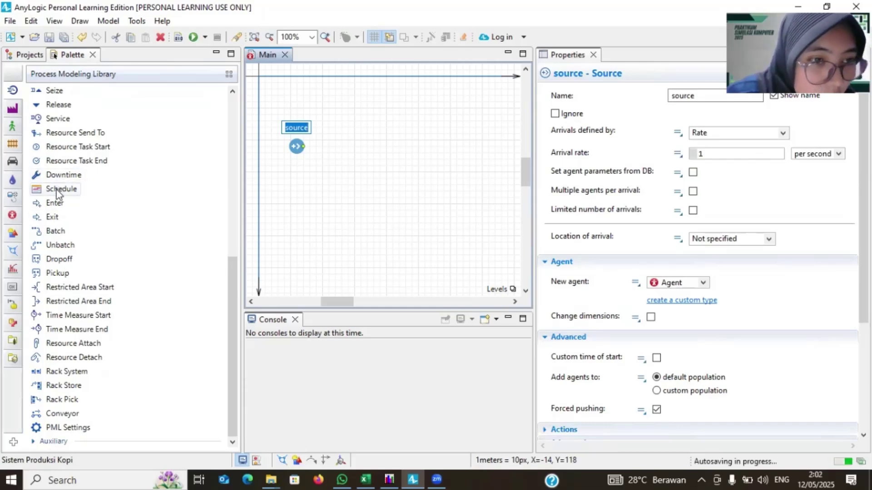
drag(58, 191, 272, 94)
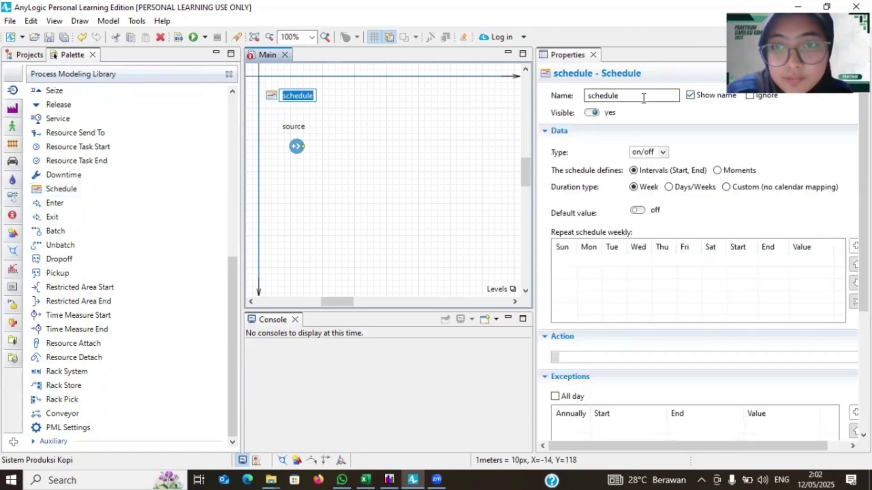
double_click(643, 97)
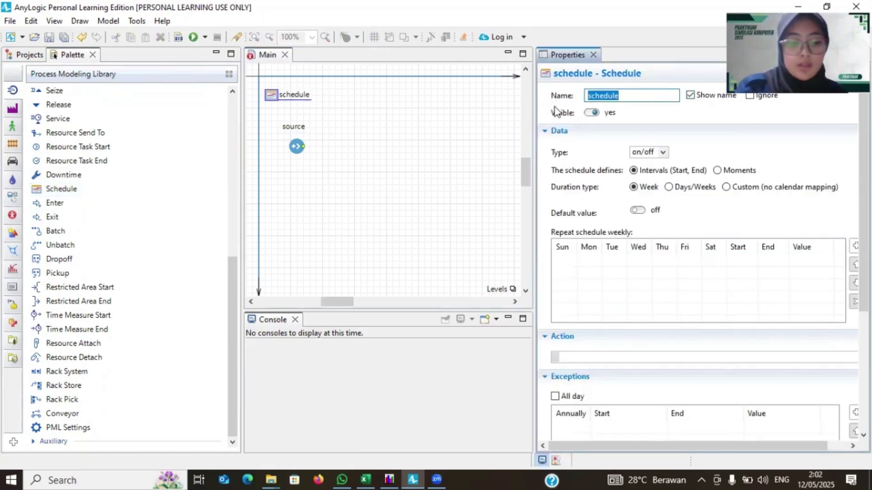
text(J)
key(BackSpace)
key(BackSpace)
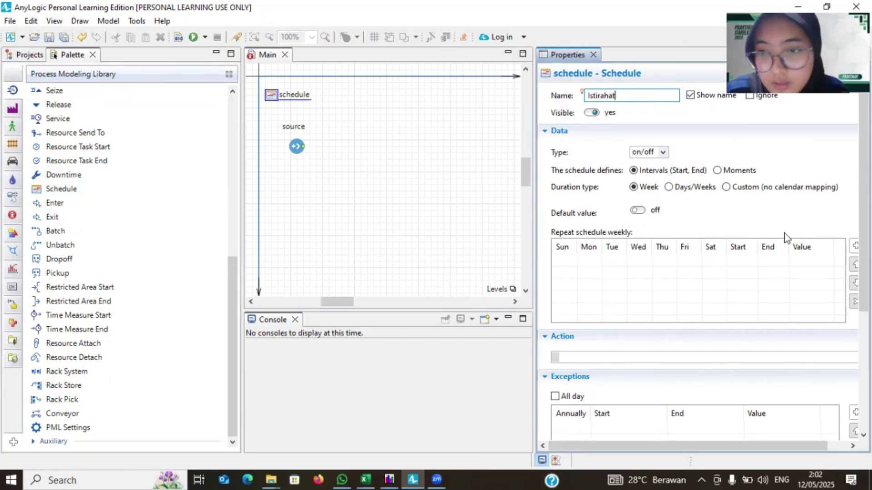
Step: Add a weekly interval with value on to the Istirahat schedule, enabled for all seven days including Sunday and Saturday
scroll(783, 232, down, 1)
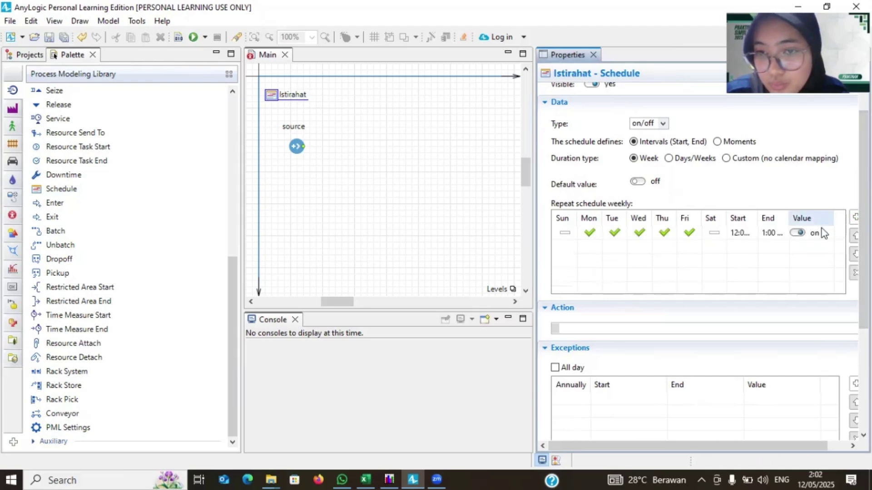
scroll(761, 247, up, 1)
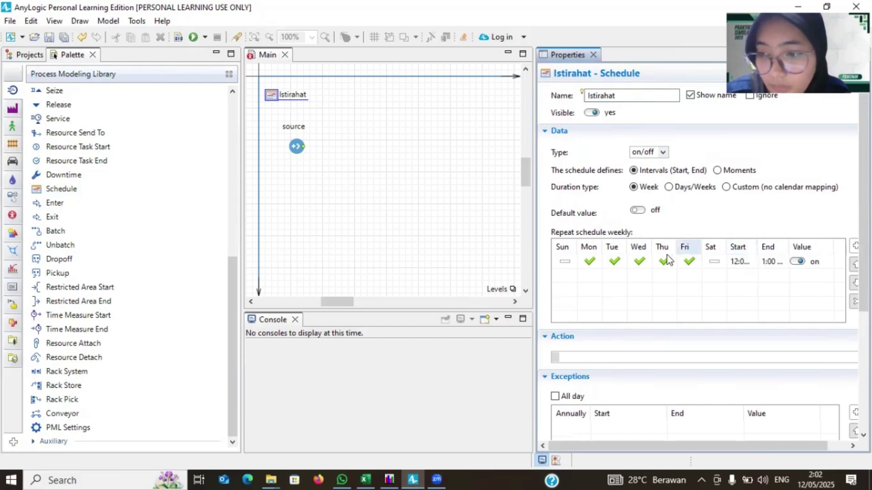
click(565, 262)
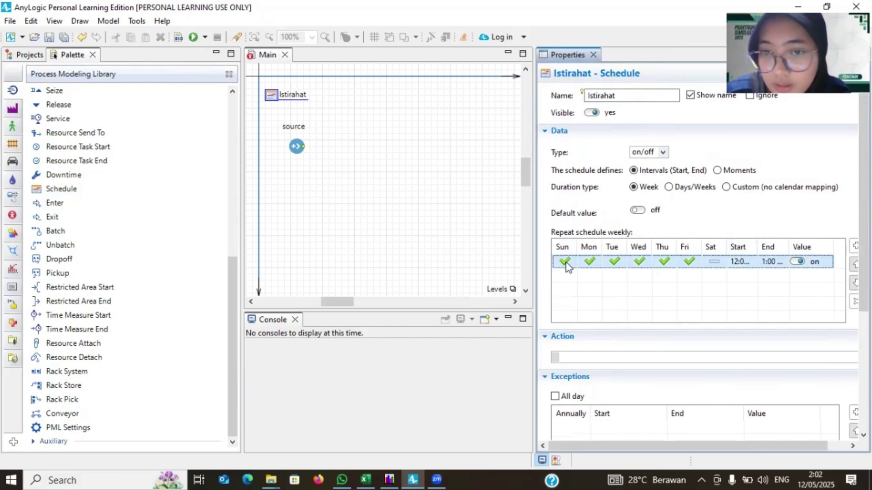
click(712, 262)
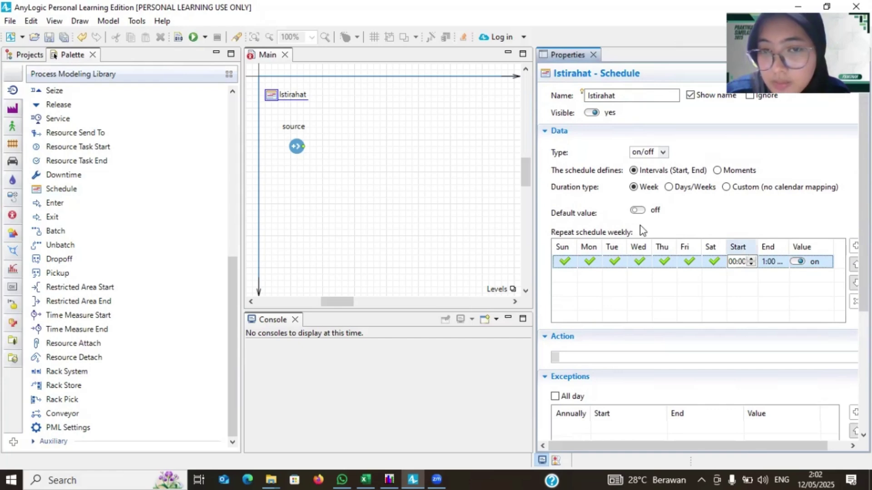
Step: Set the Istirahat schedule's interval to start at 12:00 PM and end at 1:00, widening the table to show the times
drag(533, 184, 431, 194)
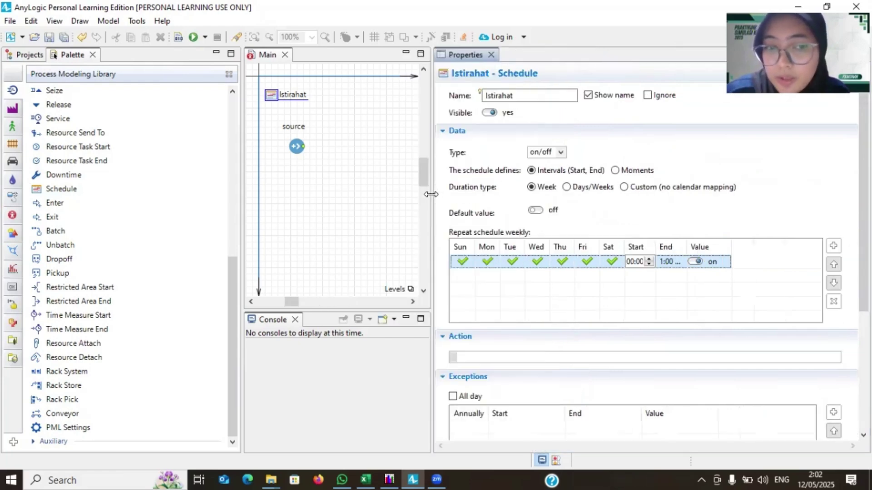
drag(653, 244, 669, 245)
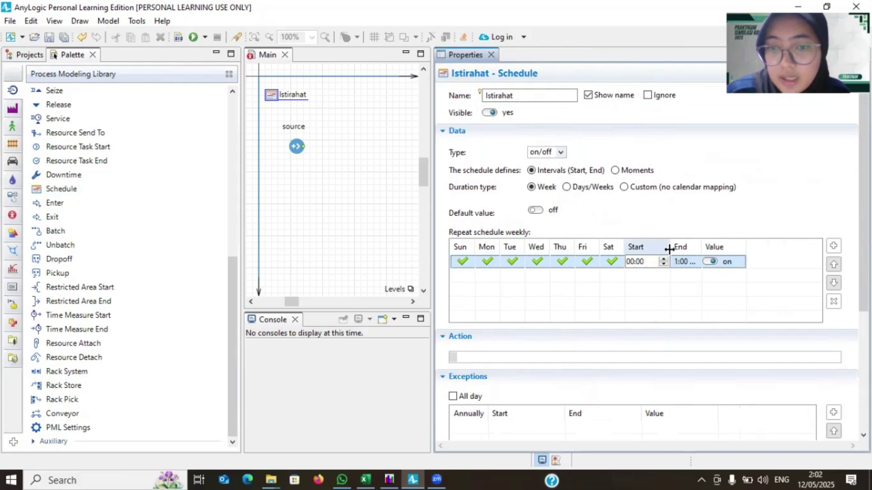
click(632, 266)
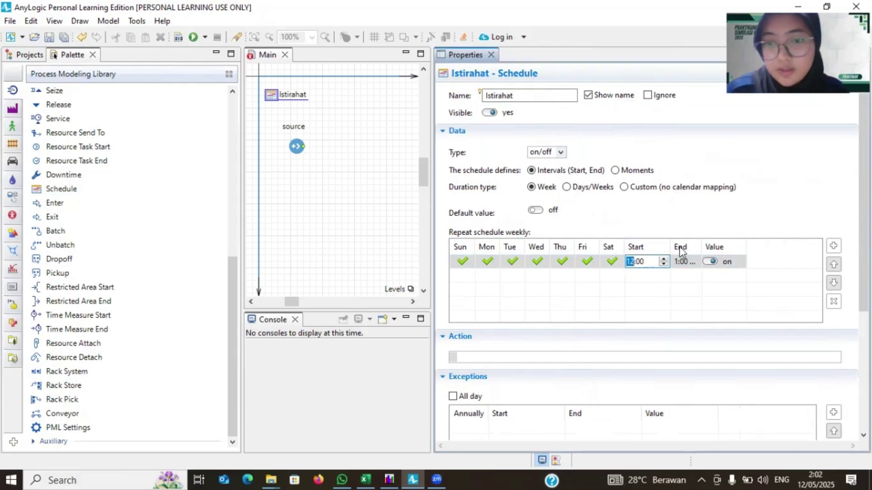
click(694, 248)
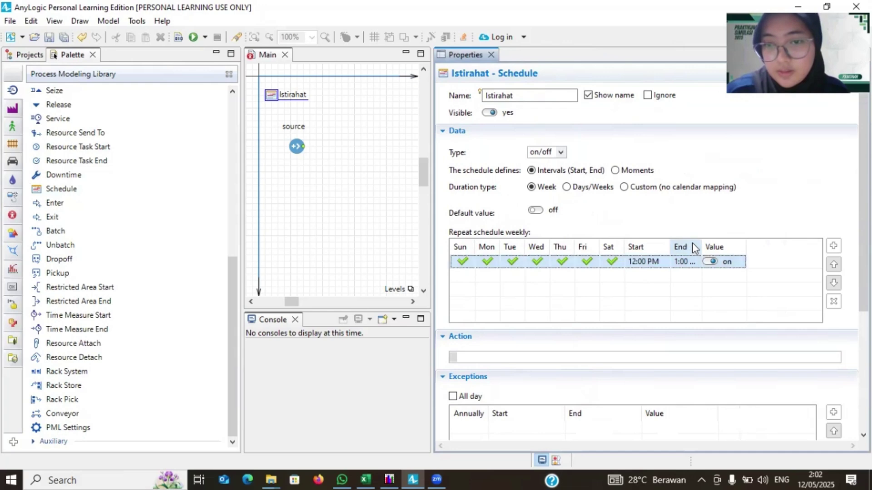
click(680, 267)
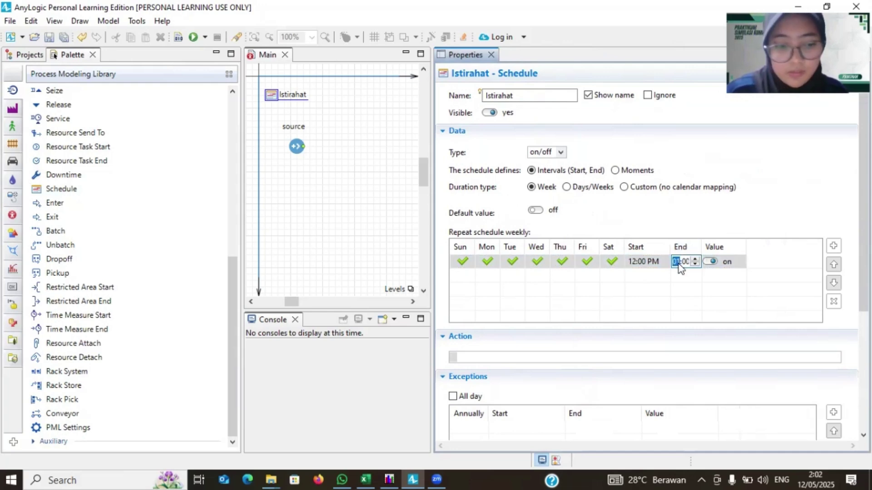
click(688, 293)
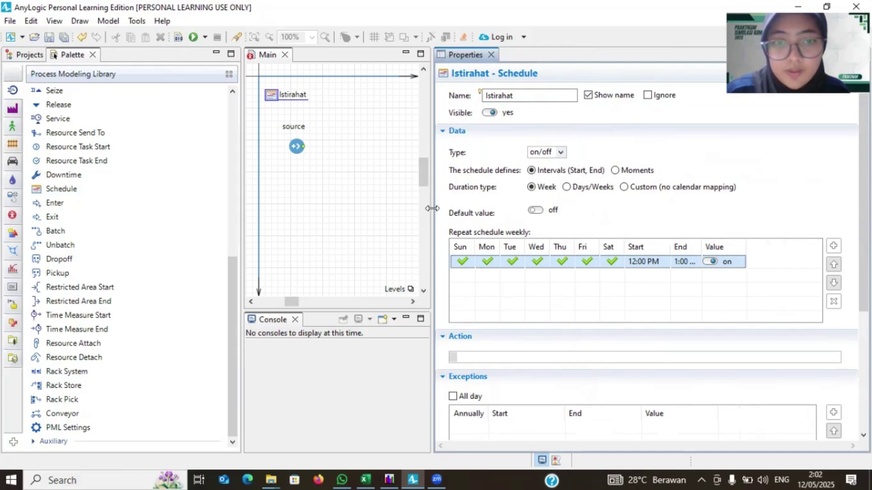
drag(432, 209, 587, 202)
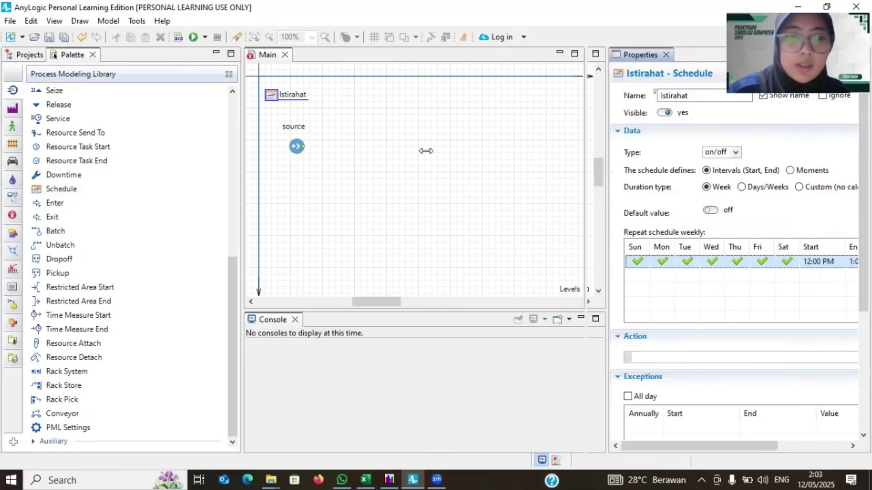
Step: Rename the source block on the Main diagram to Kedatangan_Bahan_Baku and keep it selected
click(293, 155)
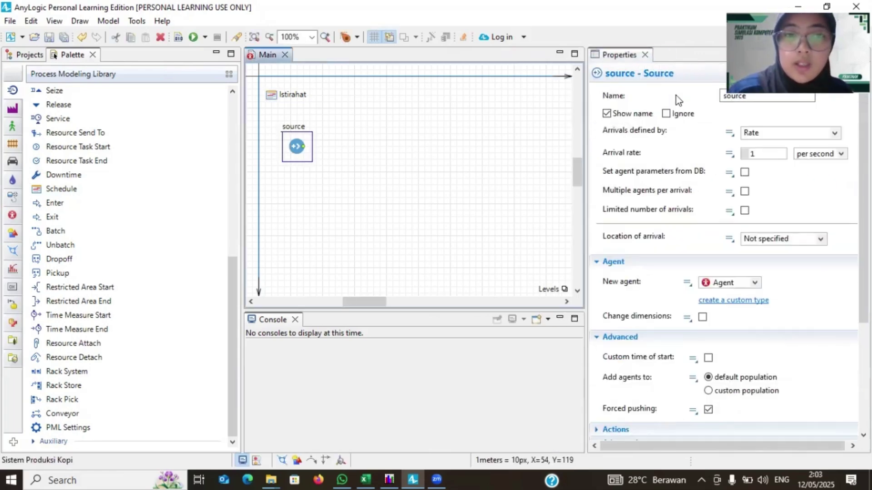
click(676, 96)
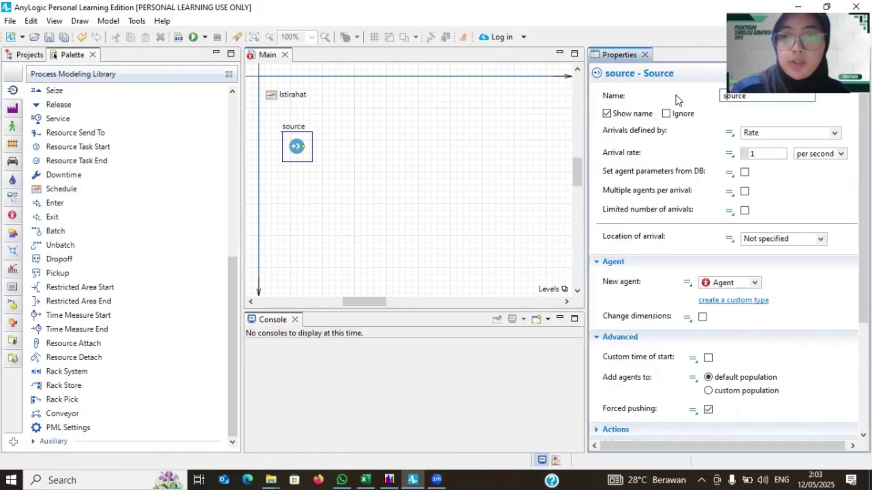
key(ctrl+a)
text(K)
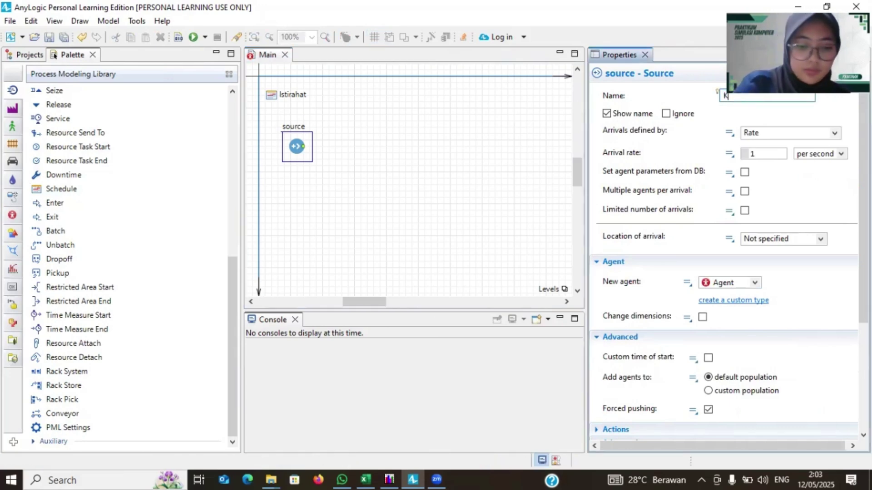
text(edatangan_Bahan_Baku)
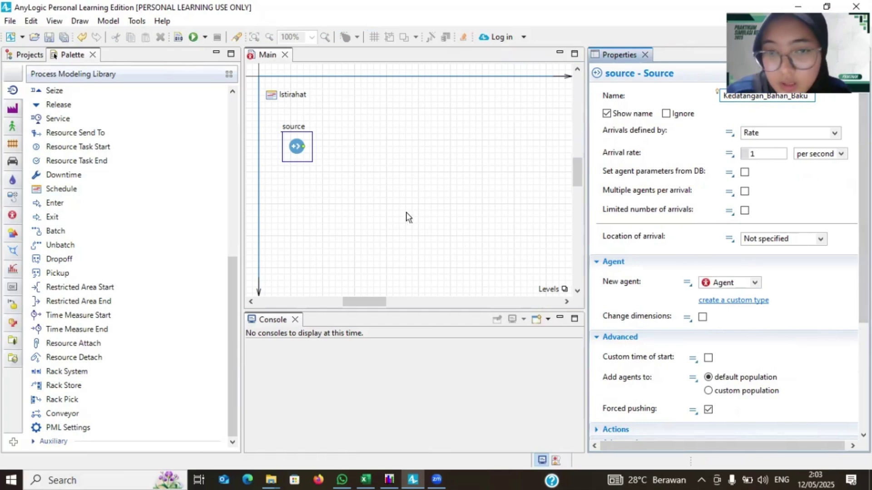
click(376, 200)
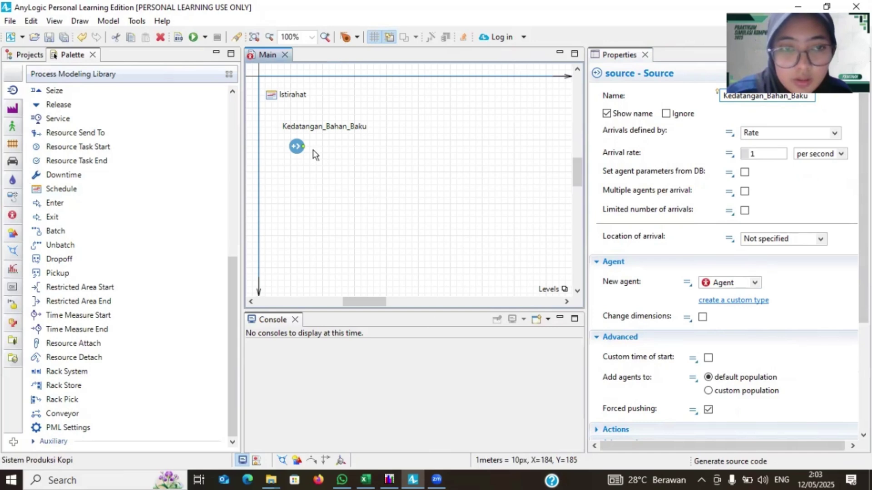
click(296, 151)
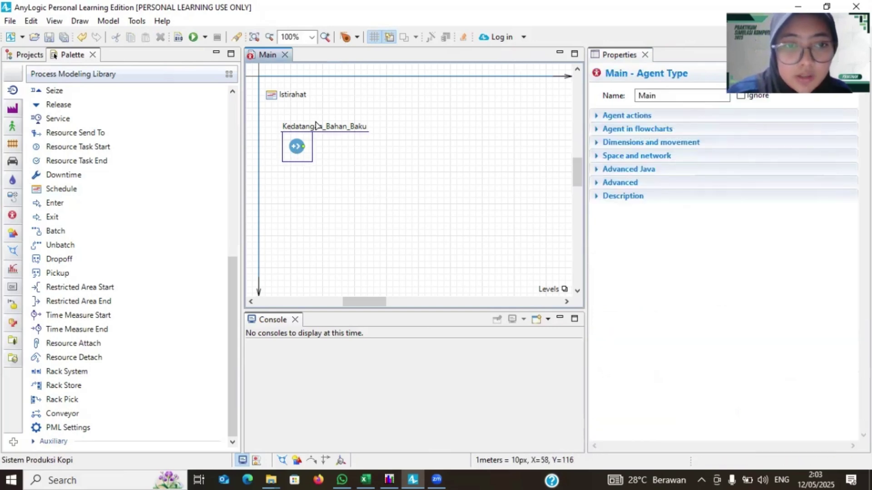
Step: Centre the Kedatangan_Bahan_Baku label above its block, and add a connected Select Output5 block after the source with its name hidden
drag(316, 130, 303, 136)
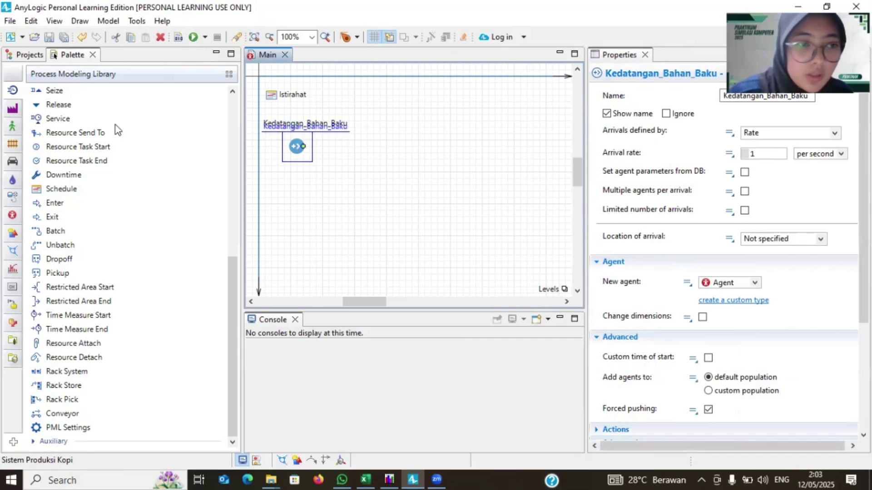
mouse_move(91, 236)
scroll(95, 205, up, 8)
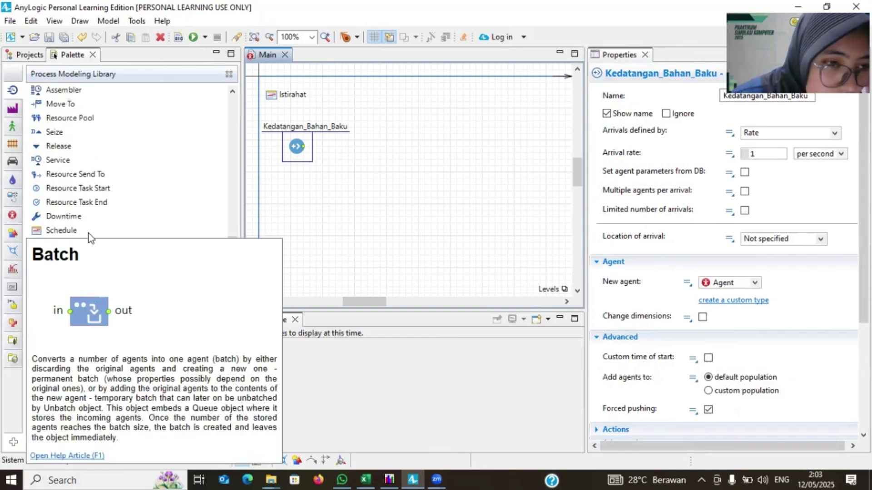
scroll(102, 171, down, 5)
scroll(103, 171, up, 1)
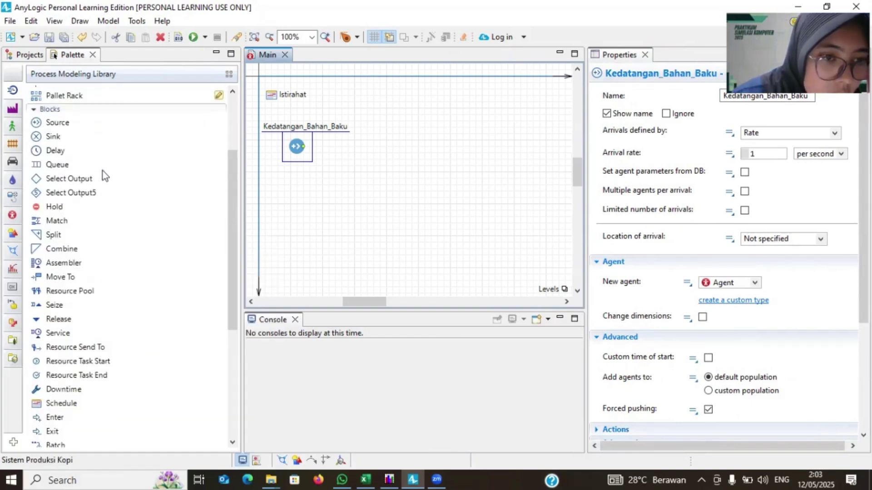
drag(84, 193, 350, 168)
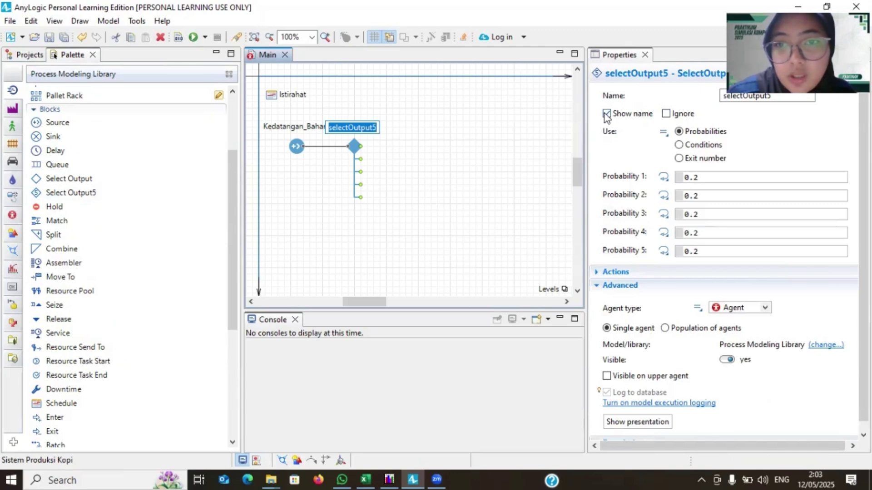
click(605, 113)
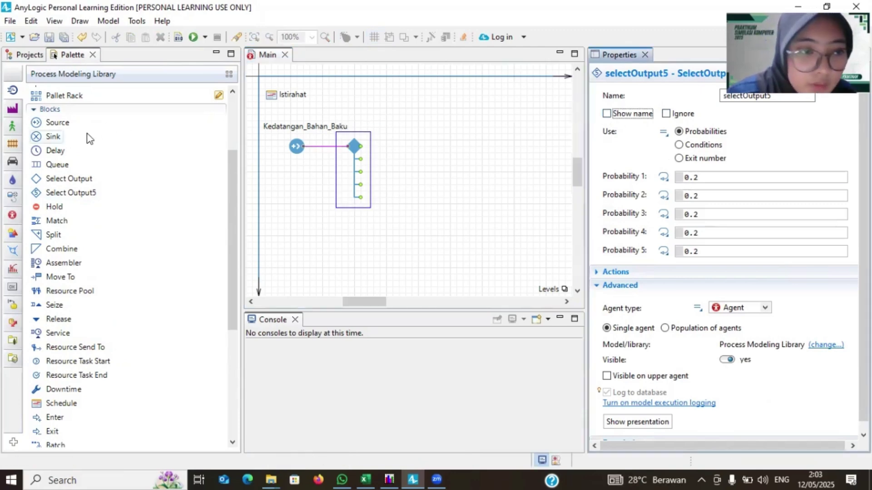
Step: Add three Queue blocks in a column after the Select Output5 block, and delete the connector between the first two queues
scroll(82, 257, up, 3)
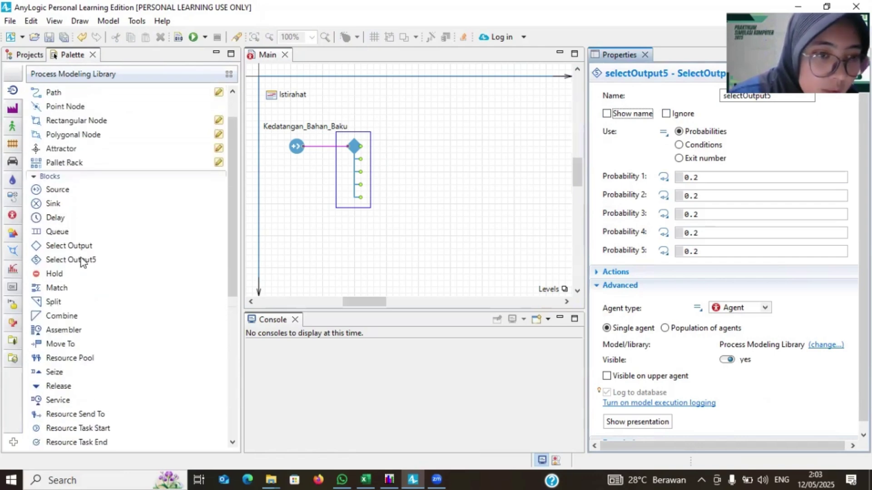
drag(59, 232, 432, 144)
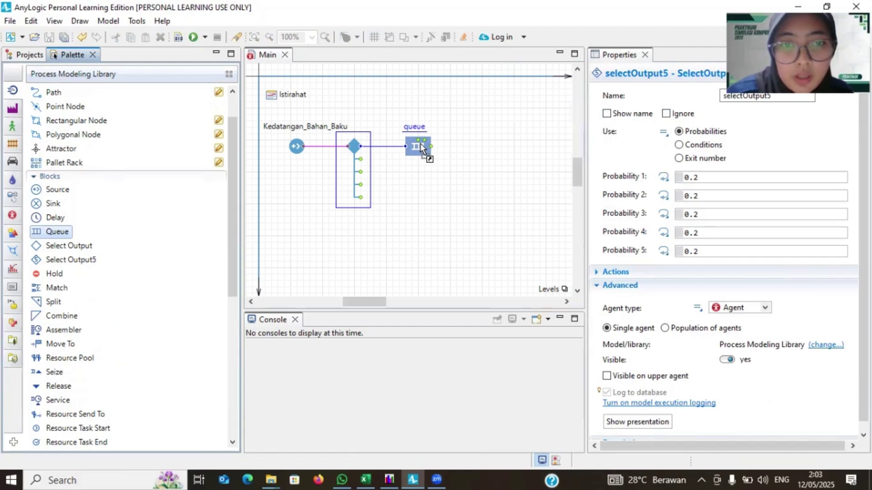
drag(421, 145, 420, 145)
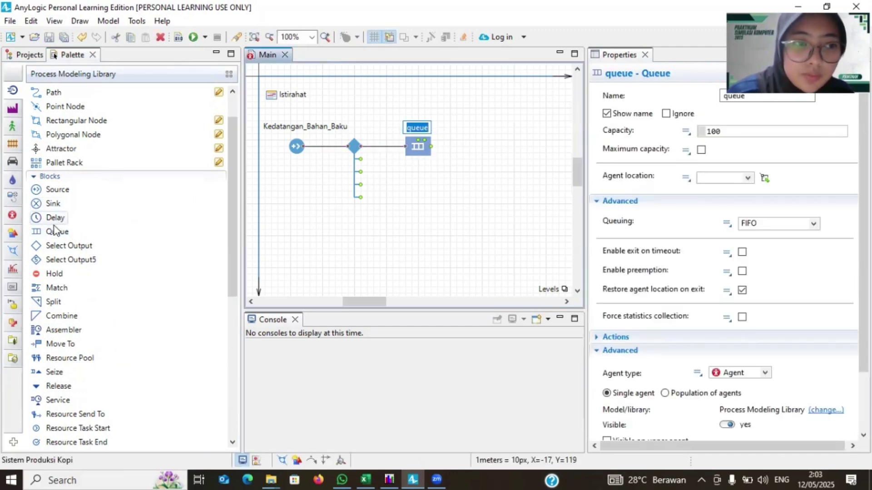
drag(56, 231, 423, 188)
drag(58, 234, 423, 250)
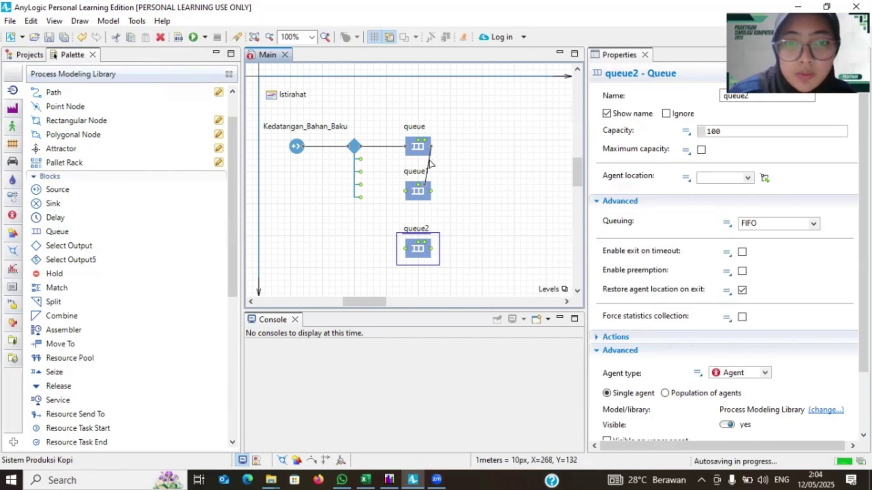
click(429, 166)
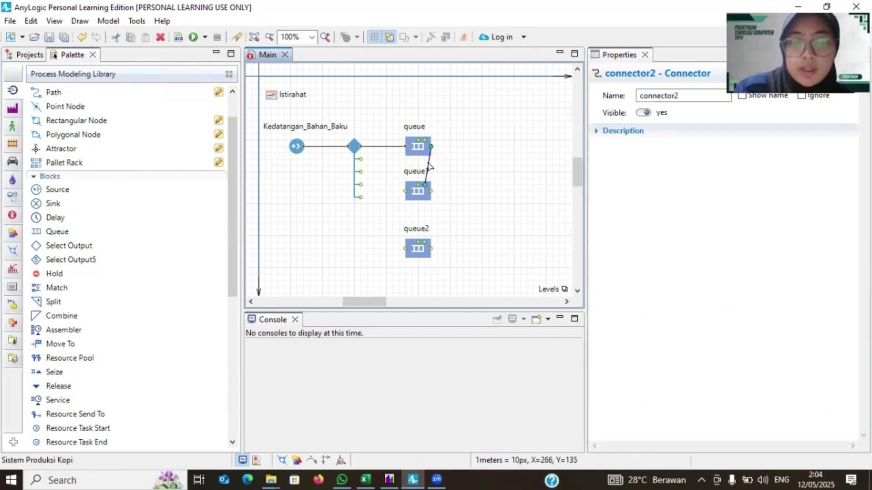
key(Delete)
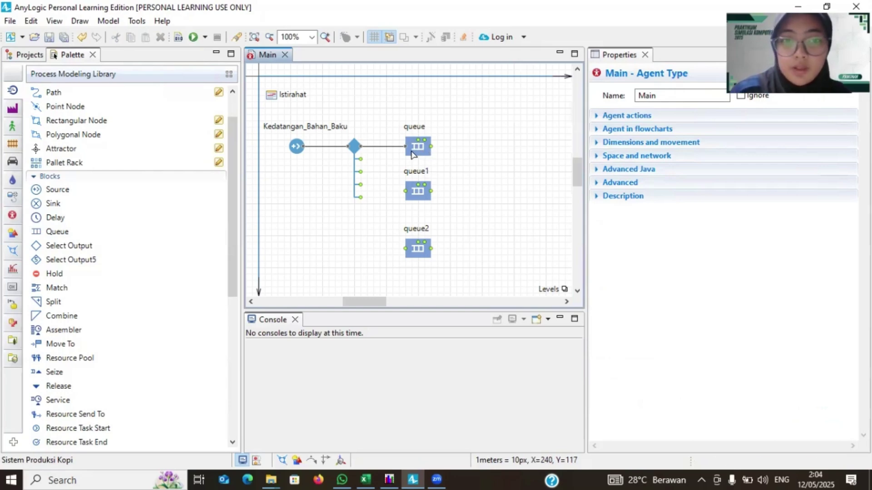
Step: Name the three queues Kopi_Susu_Gula_Aren, Caramel_Susu and Cappucino from top to bottom
click(412, 154)
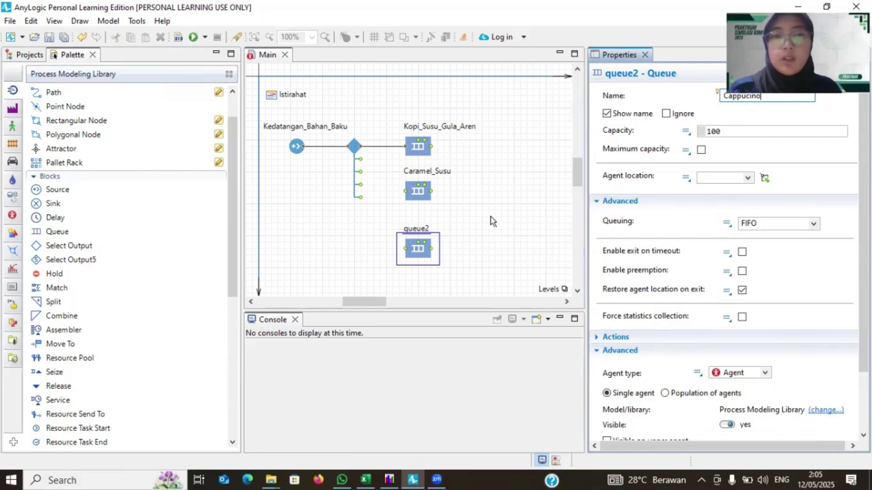
click(490, 221)
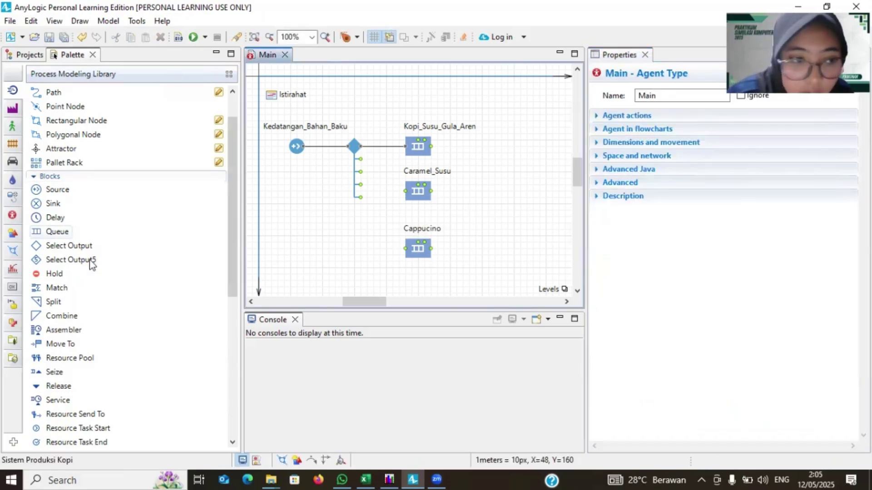
Step: Add a Time Measure Start block beyond the Caramel_Susu queue and name it Waktu_Mulai
scroll(88, 265, down, 5)
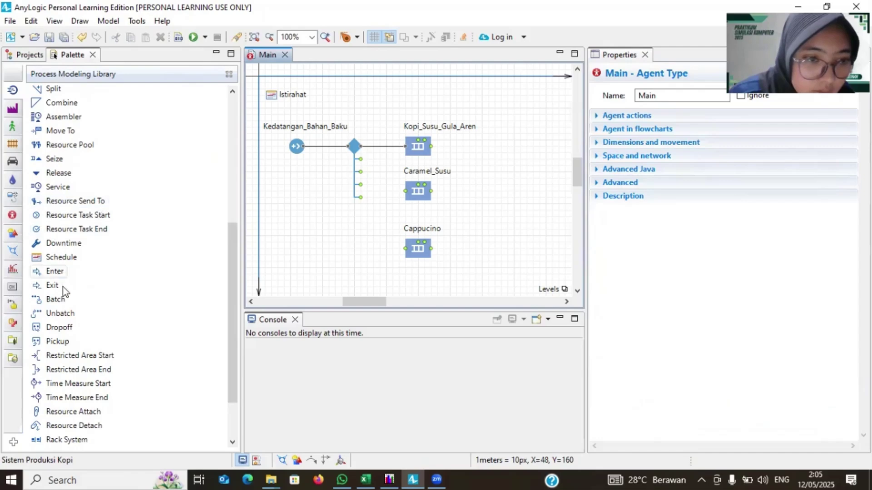
scroll(64, 288, down, 2)
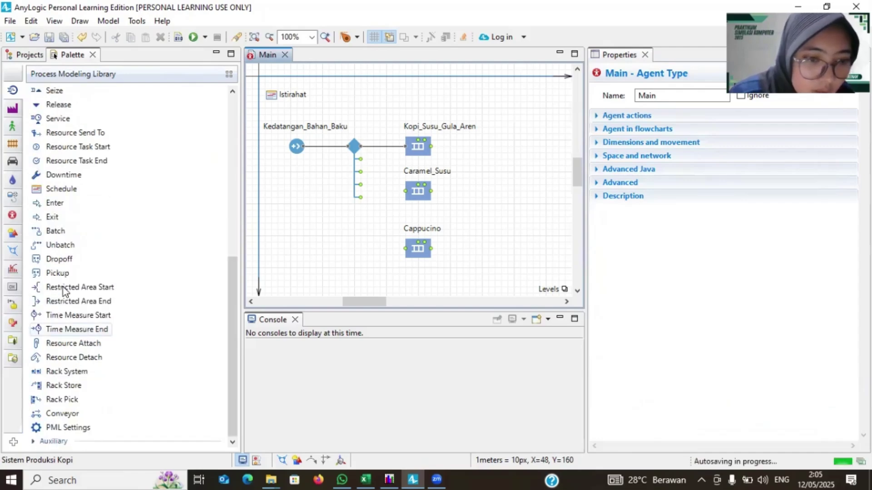
scroll(411, 275, right, 5)
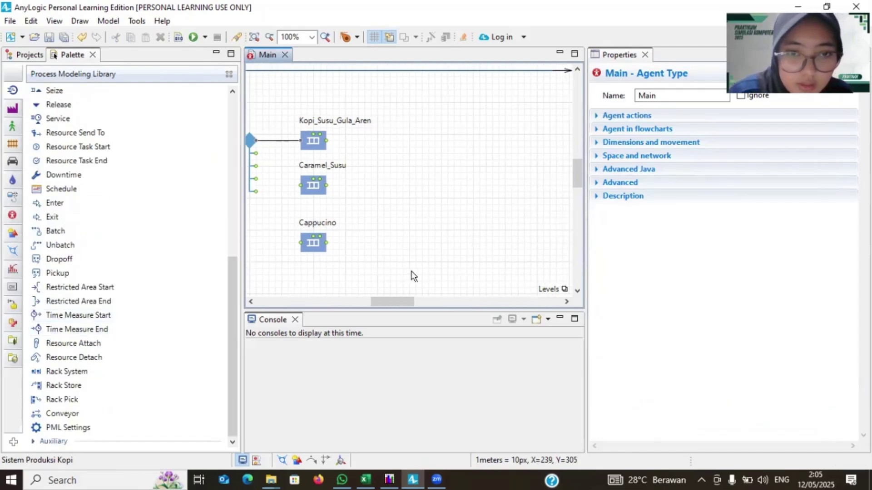
drag(80, 315, 416, 183)
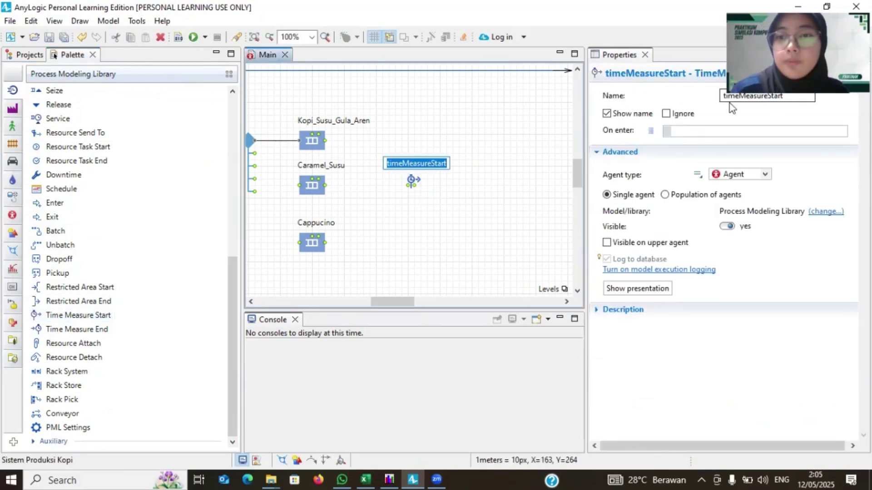
double_click(730, 96)
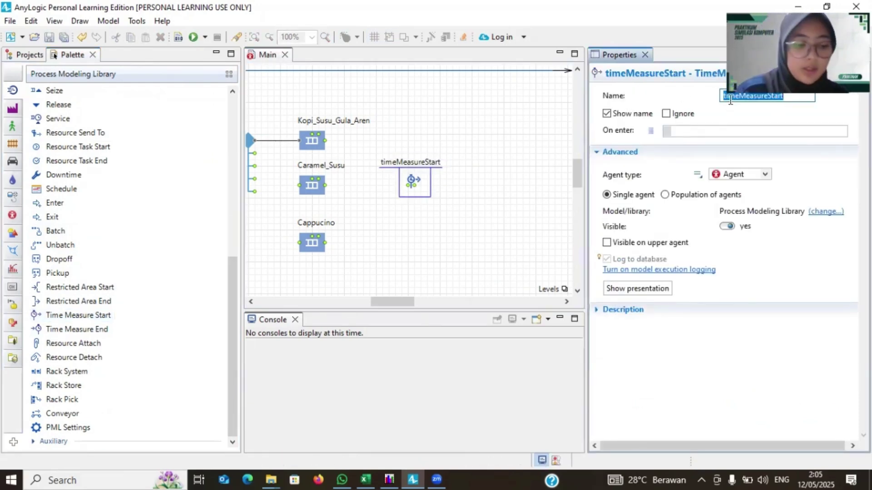
text(Waktu_Mulai)
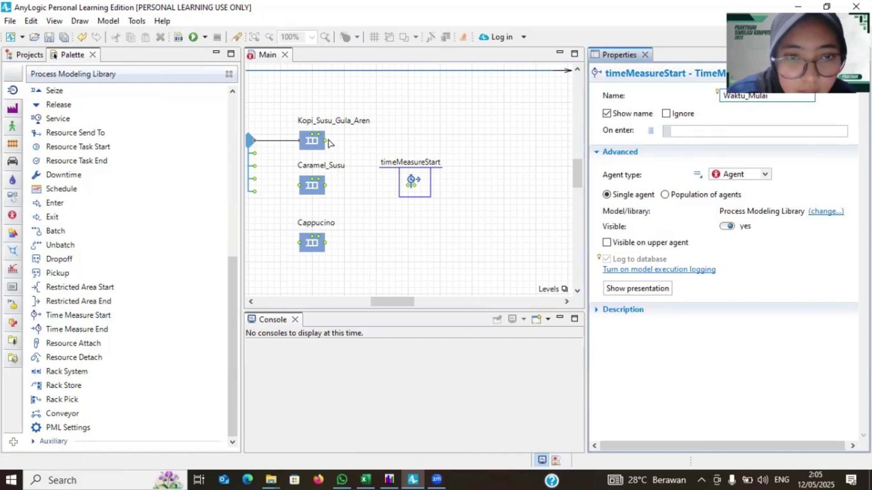
Step: Connect the second output of the Select Output5 block to Caramel_Susu and its third output to Cappucino
click(256, 157)
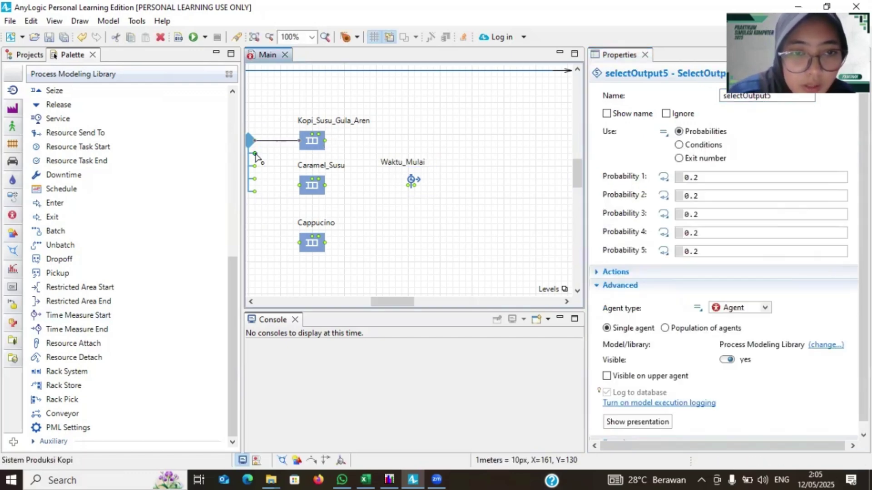
mouse_move(256, 156)
mouse_down()
mouse_move(281, 155)
mouse_move(280, 188)
mouse_move(300, 186)
mouse_up()
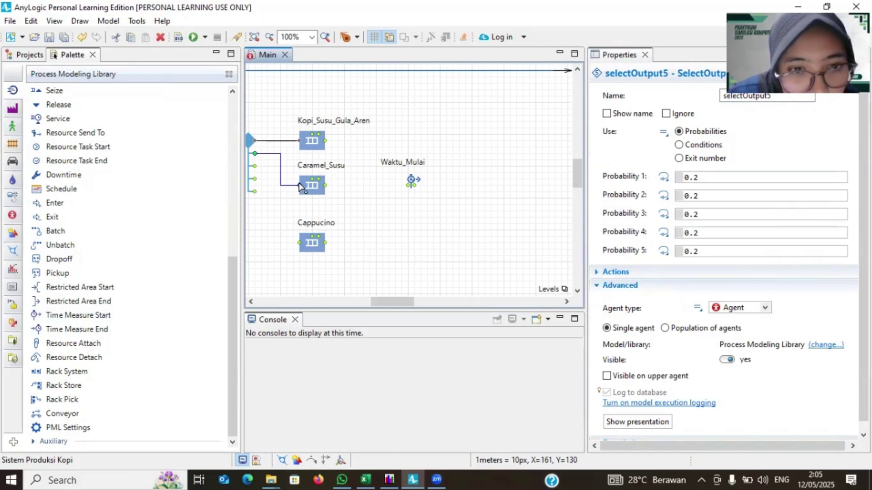
click(300, 185)
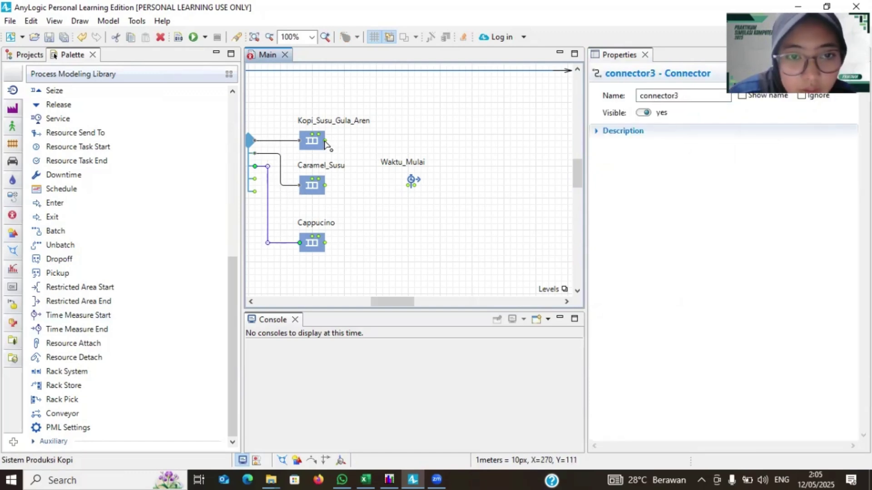
Step: Connect the outputs of the Kopi_Susu_Gula_Aren, Caramel_Susu and Cappucino queues to the Waktu_Mulai input, merging them into one line
click(325, 143)
drag(332, 141, 376, 142)
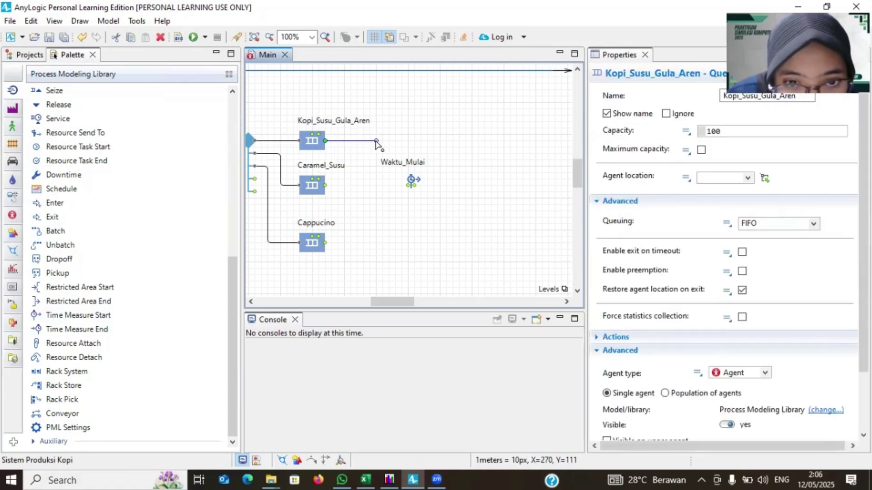
click(375, 142)
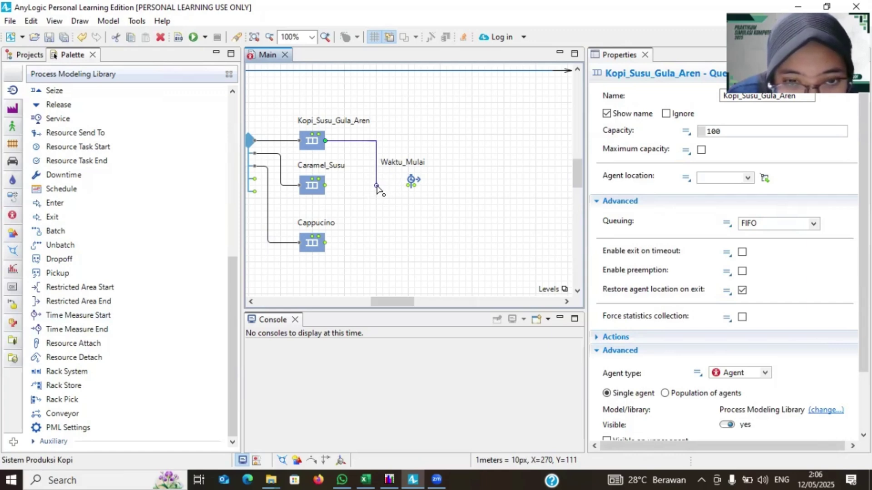
click(376, 186)
click(408, 186)
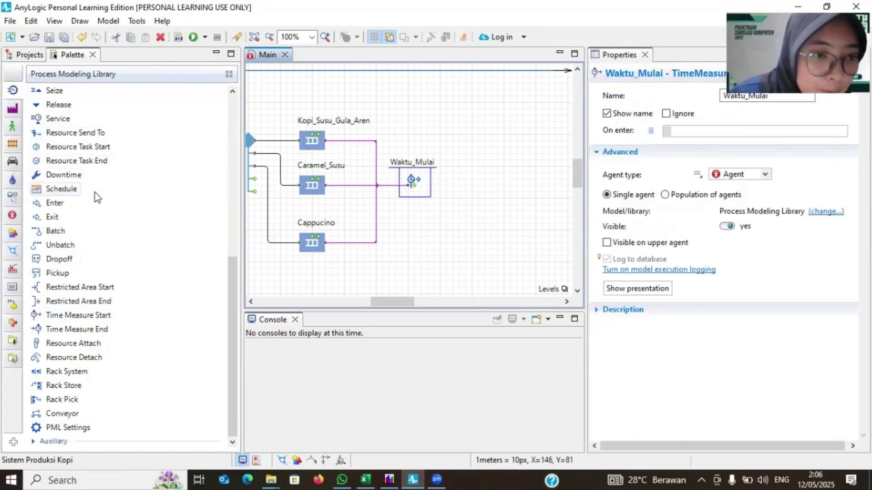
Step: Add a Service block after Waktu_Mulai on the Main diagram and name it Pemberian_Gula
scroll(94, 192, up, 2)
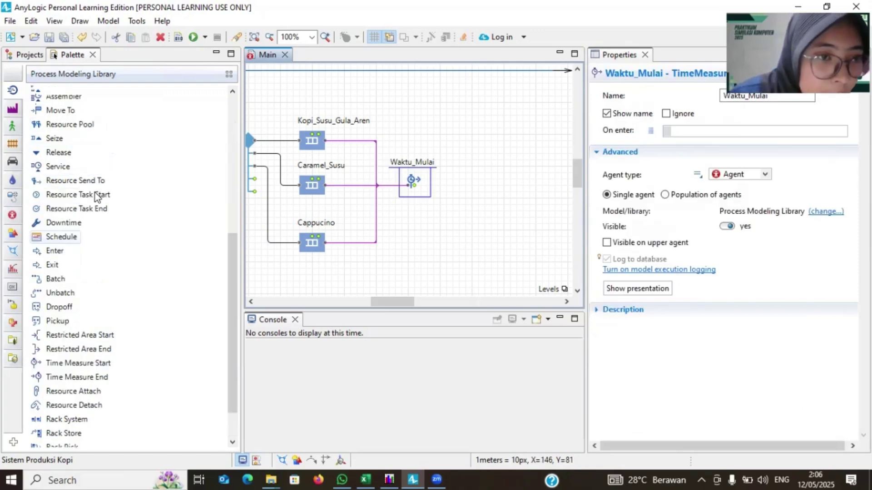
scroll(77, 191, down, 2)
scroll(428, 226, right, 4)
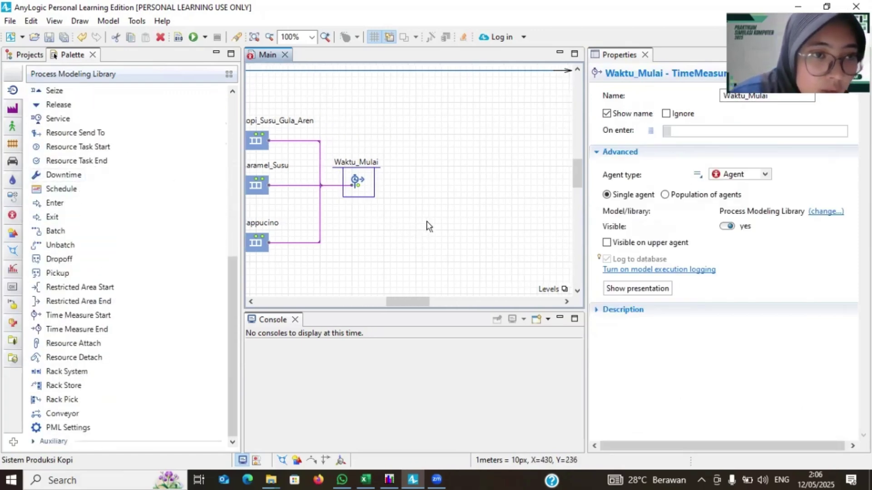
drag(54, 123, 393, 175)
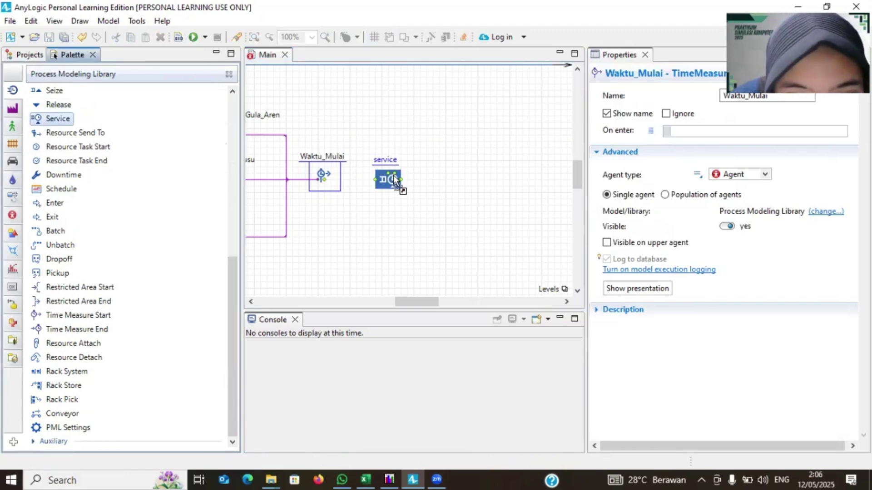
drag(397, 180, 395, 180)
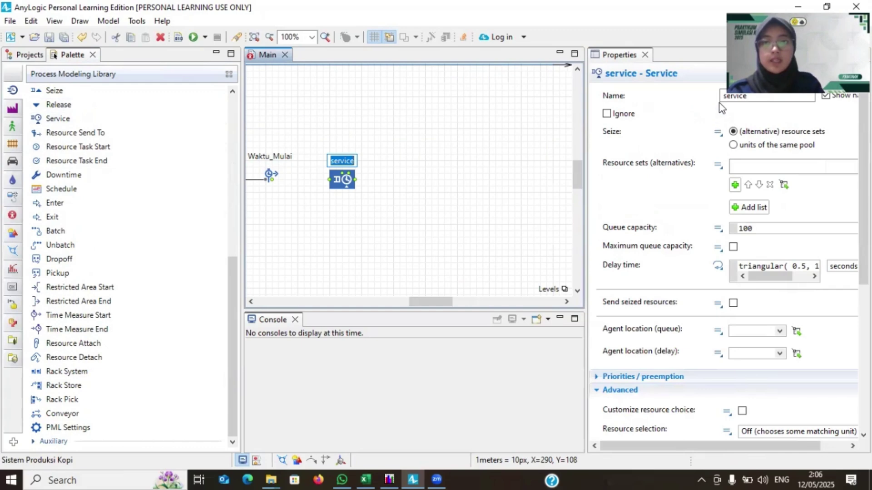
click(723, 97)
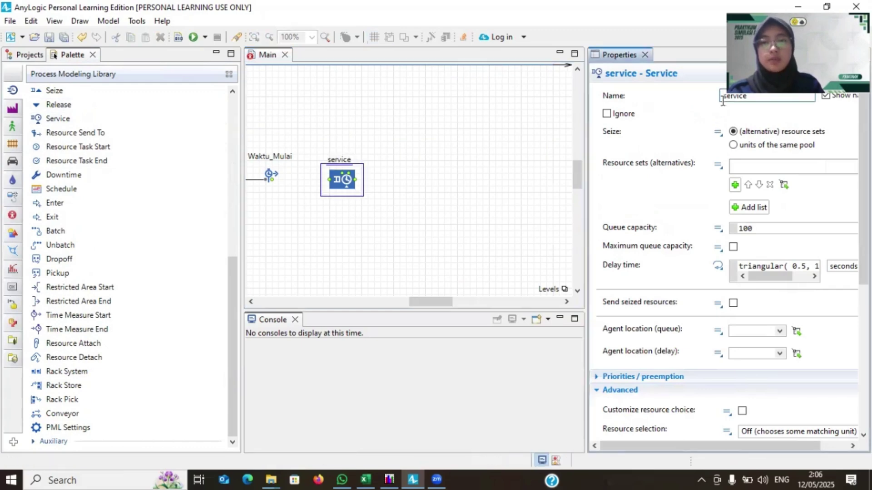
double_click(722, 101)
key(BackSpace)
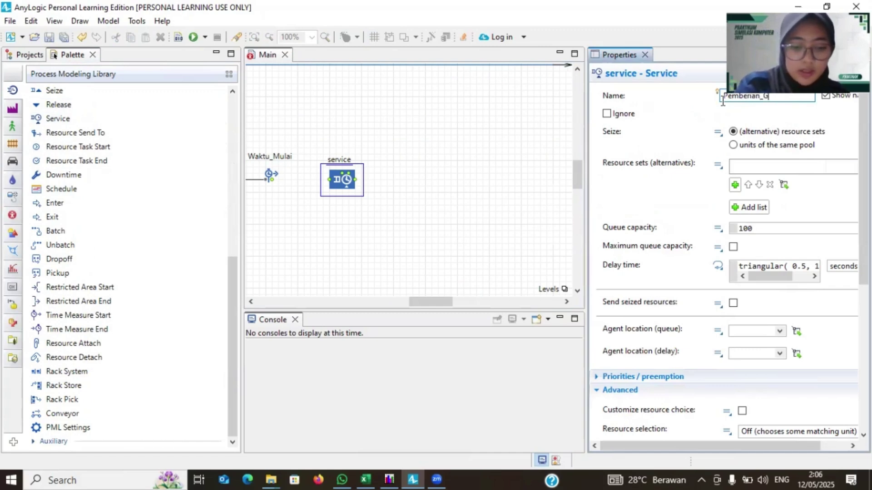
click(309, 180)
click(310, 180)
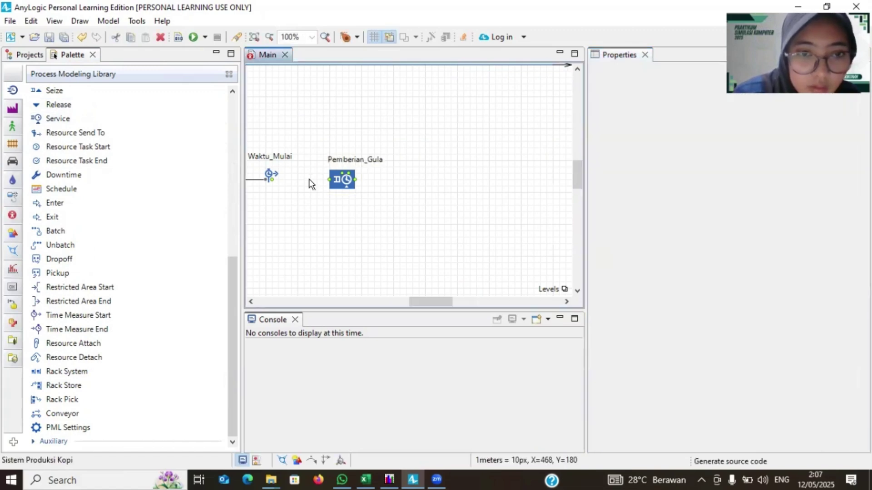
Step: Centre the Pemberian_Gula label above its block, and place a second Service block named Pemberian_Es_Batu after it
click(339, 182)
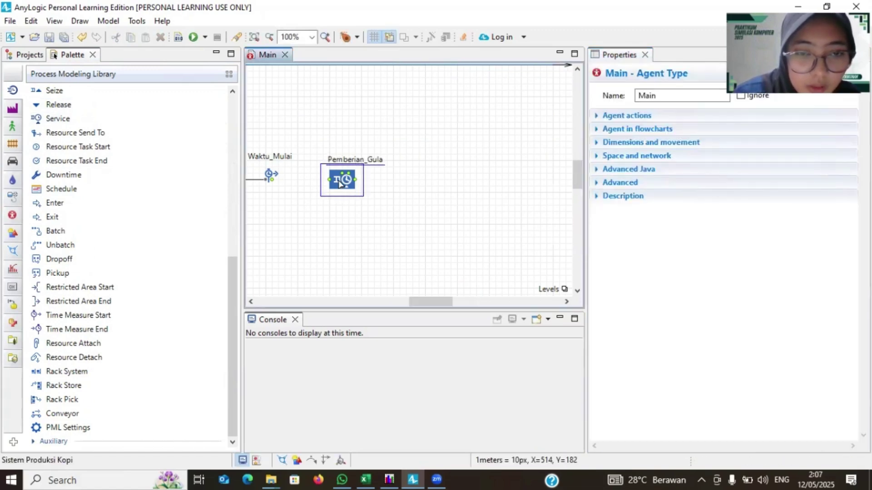
drag(350, 164, 338, 161)
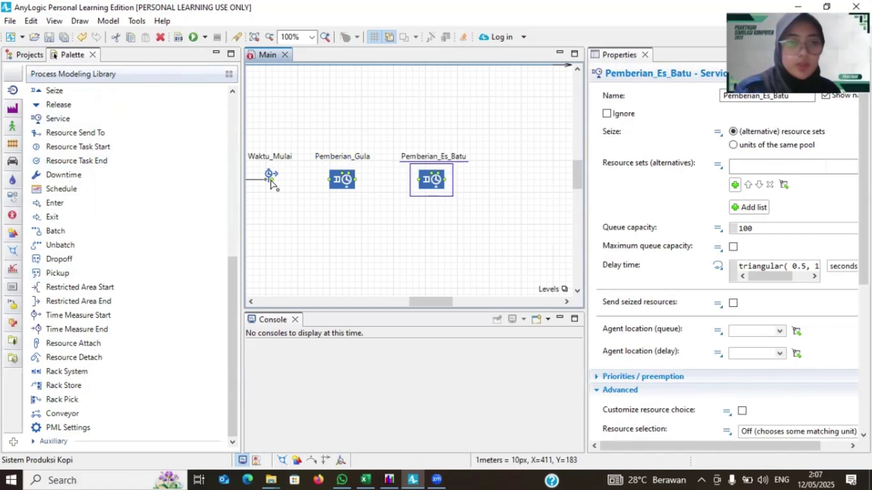
Step: Connect the Waktu_Mulai output to the Pemberian_Gula input
drag(272, 181, 329, 182)
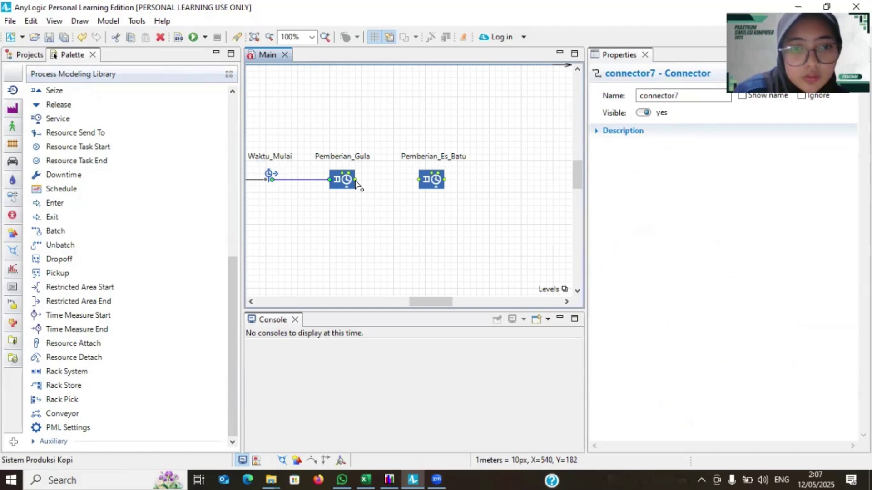
Step: Connect the Pemberian_Gula output to the Pemberian_Es_Batu input, and add a Service block named Pemberian_Susu after Pemberian_Es_Batu
drag(355, 180, 425, 181)
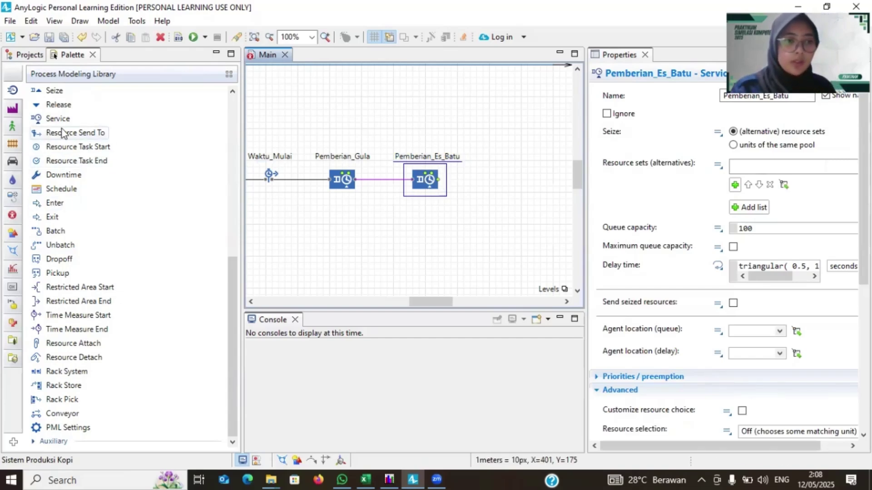
drag(58, 122, 505, 175)
double_click(498, 160)
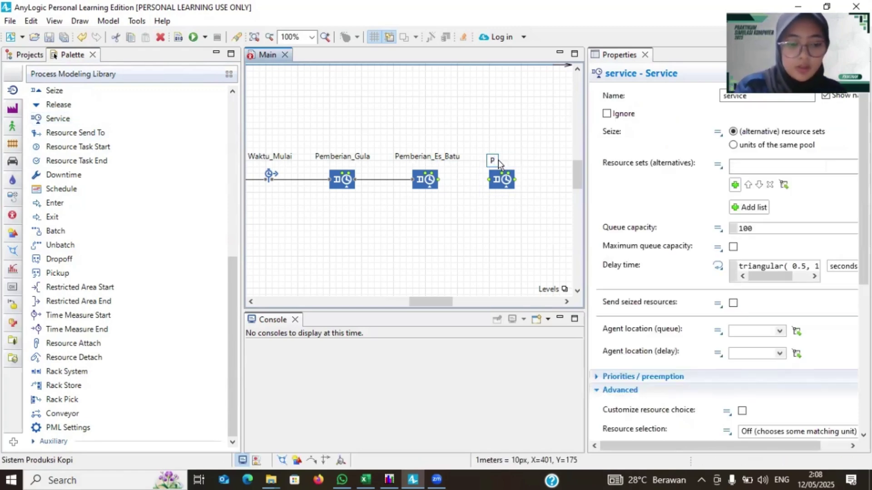
text(Pemberian_)
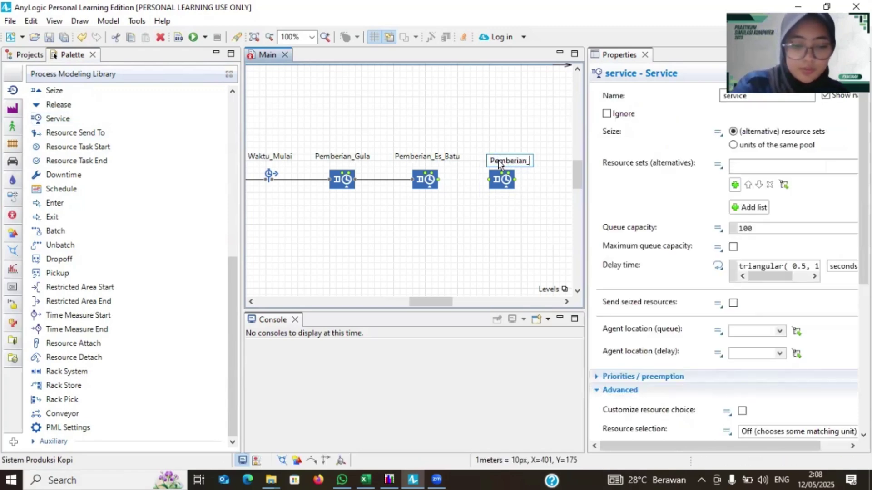
text(Susu)
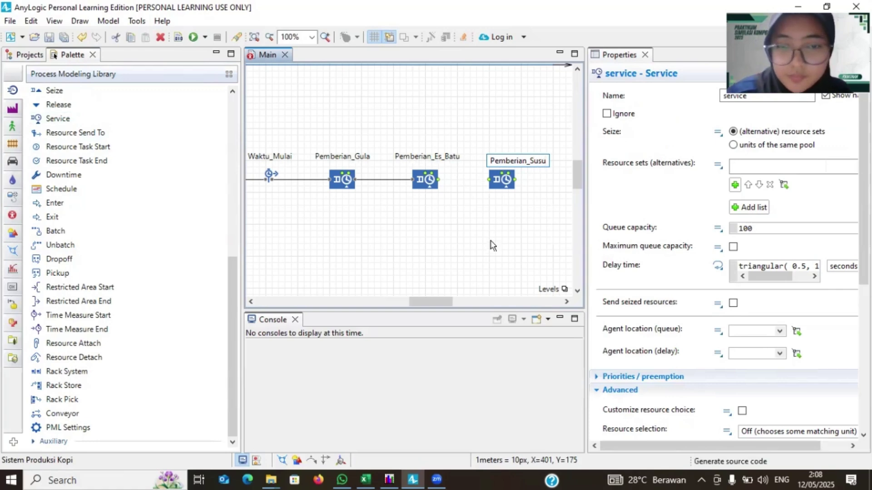
key(Return)
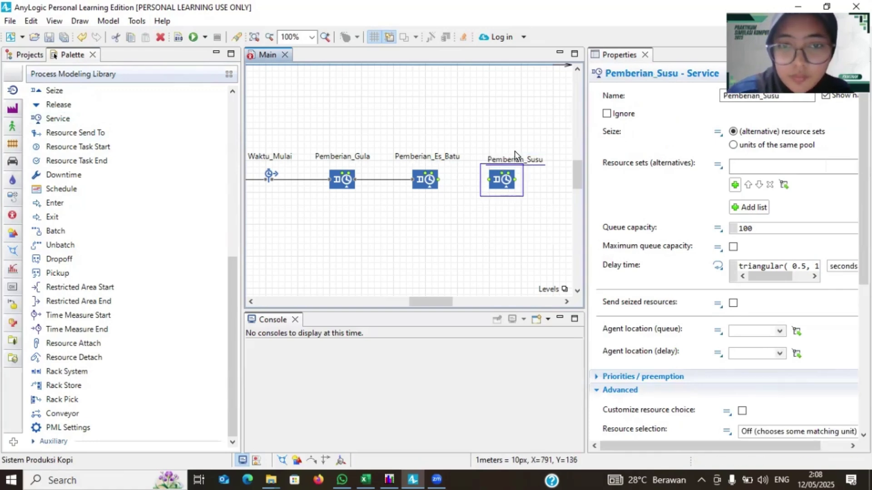
Step: Centre the Pemberian_Susu label above its block and connect the Pemberian_Es_Batu output to the Pemberian_Susu input
drag(516, 161, 508, 159)
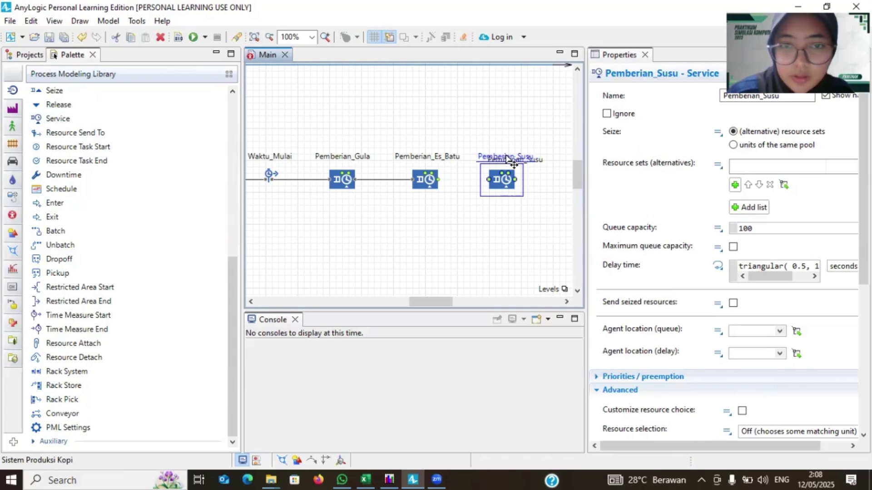
click(439, 182)
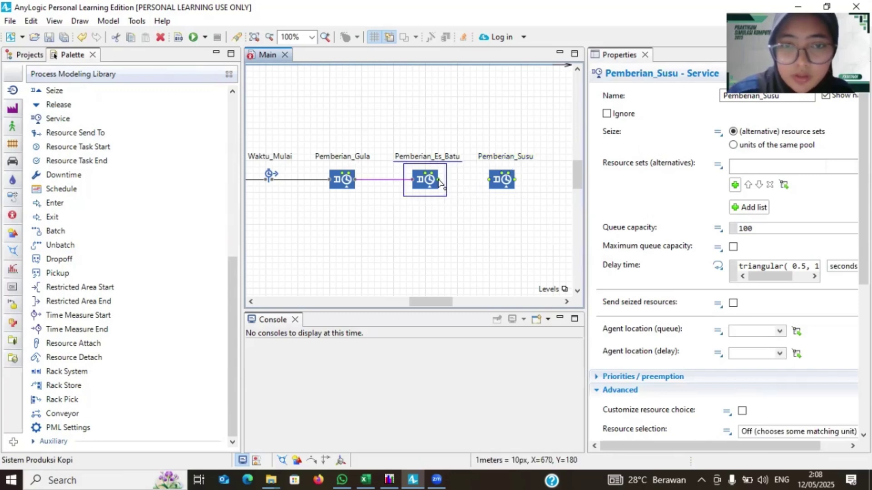
mouse_move(440, 182)
mouse_down()
mouse_move(498, 182)
mouse_move(490, 183)
mouse_up()
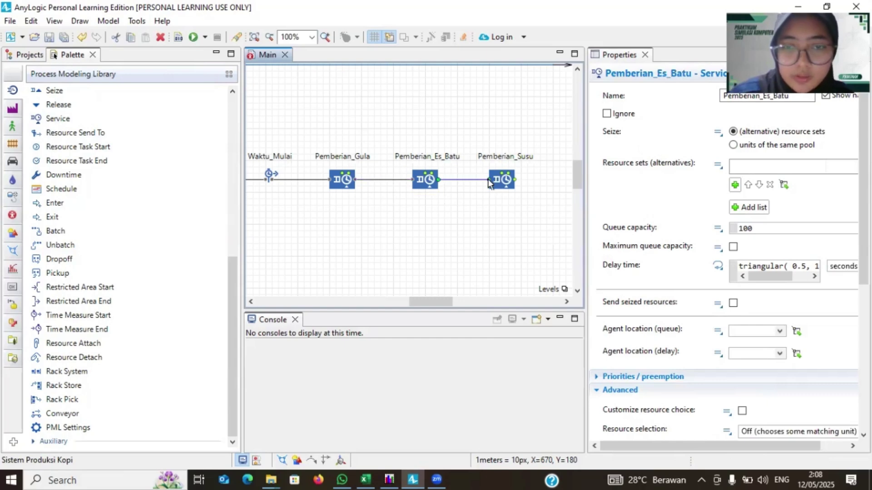
Step: Add a Service block after Pemberian_Susu on the Main diagram and name it Penyeduhan_Kopi
scroll(488, 179, right, 4)
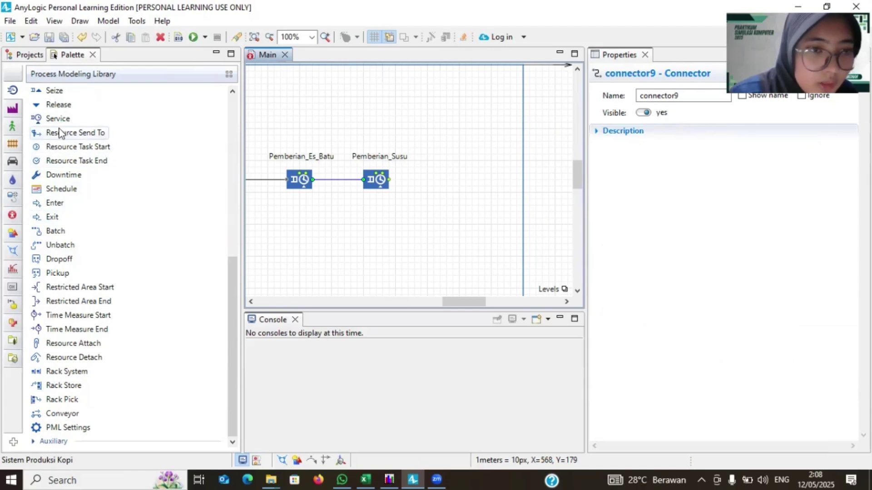
drag(53, 120, 461, 180)
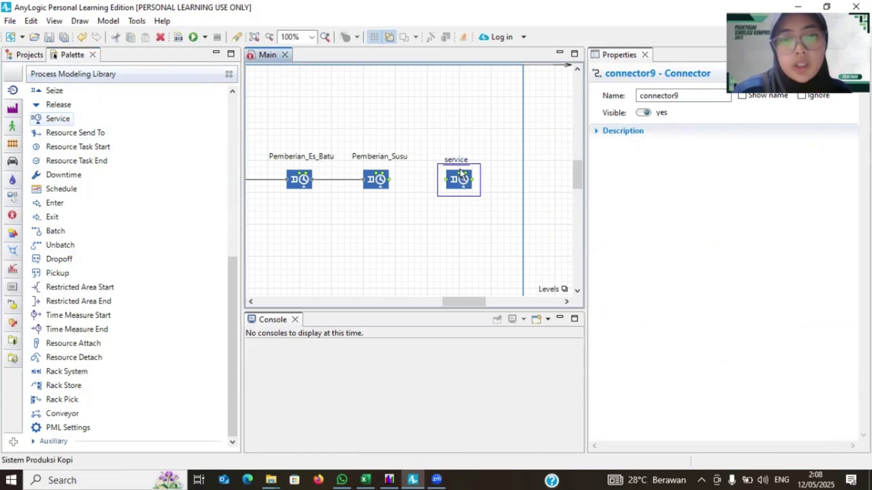
double_click(460, 163)
text(Penyeduhan)
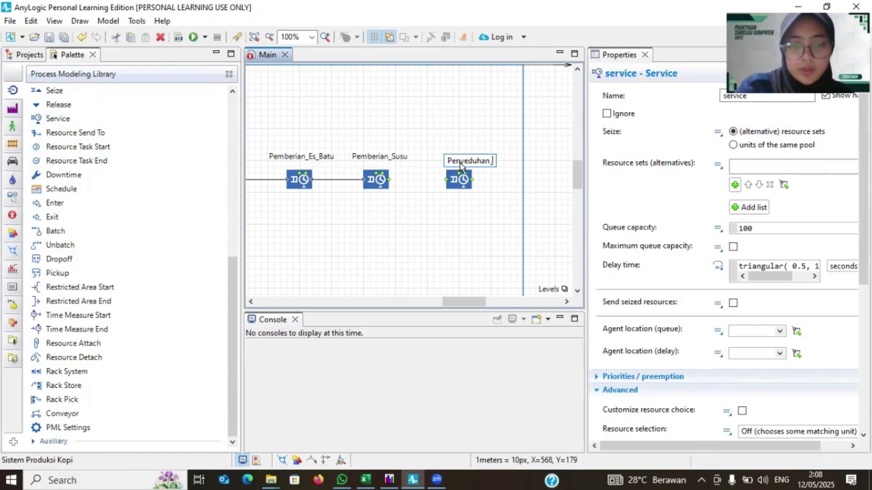
text(_Kopi)
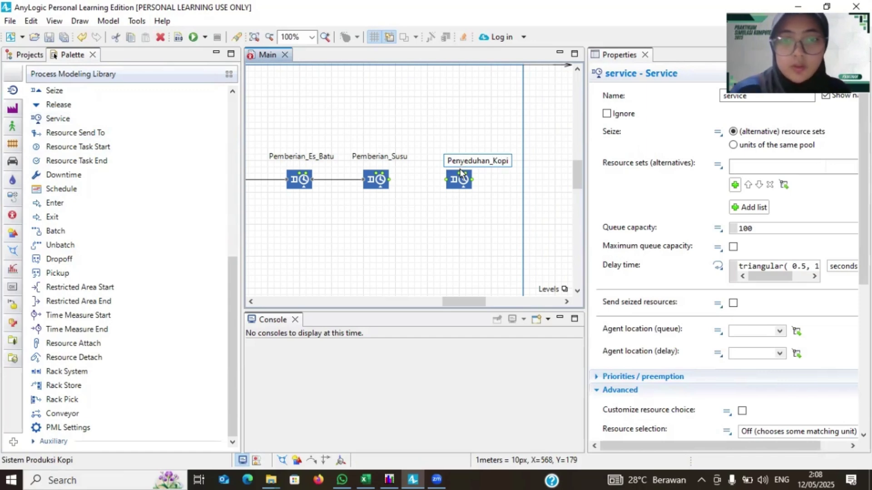
key(Return)
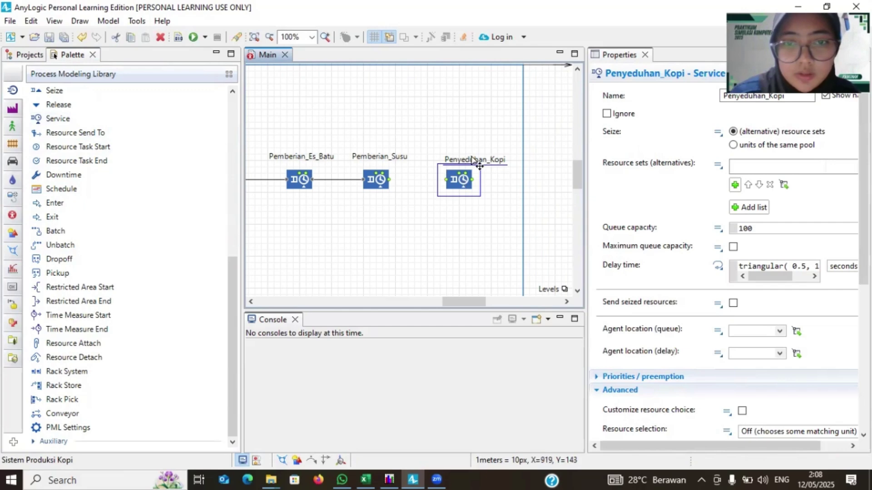
Step: Centre the Penyeduhan_Kopi label above its block and connect the Pemberian_Susu output to the Penyeduhan_Kopi input
drag(477, 166, 457, 155)
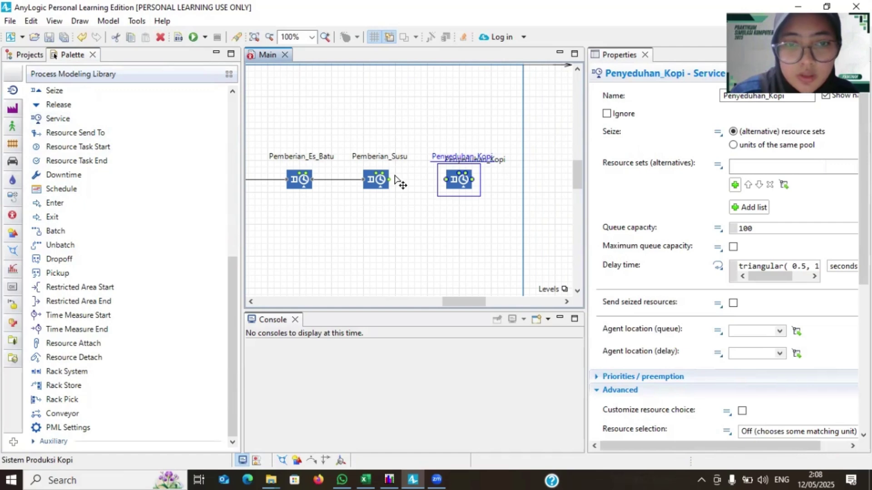
click(370, 181)
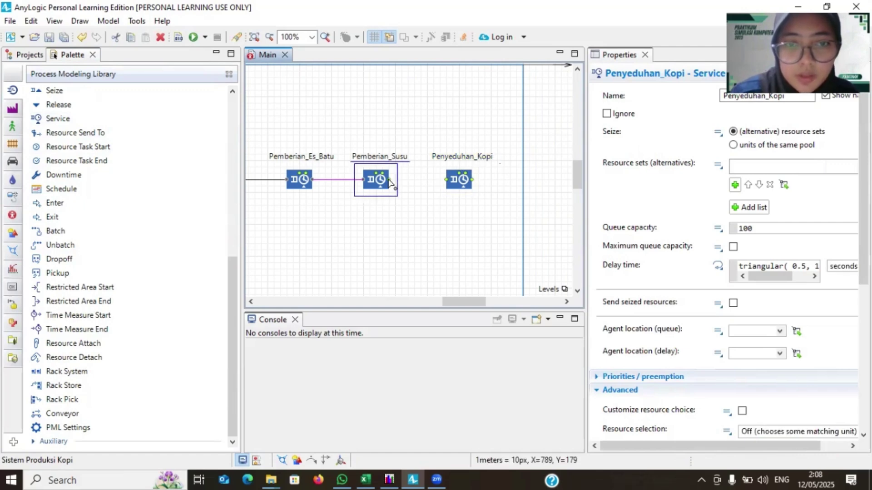
click(447, 180)
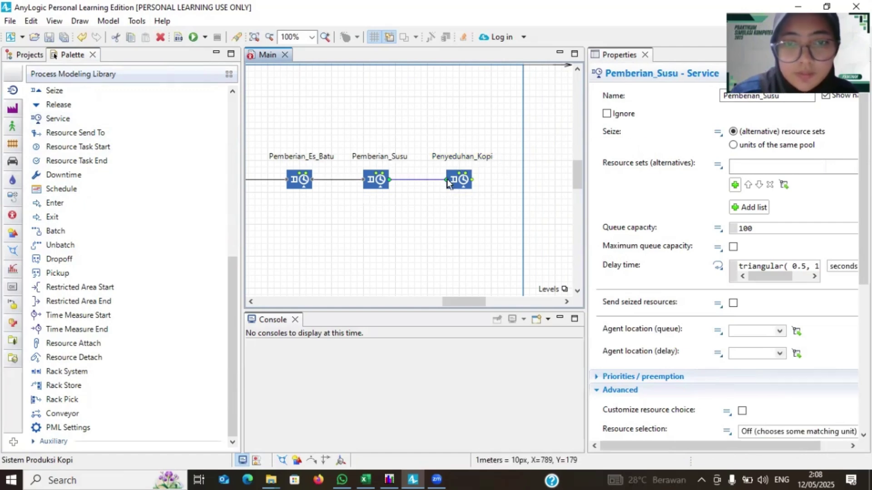
Step: Enlarge the Main diagram's frame to a width of 1240 and a height of 840
scroll(548, 196, down, 10)
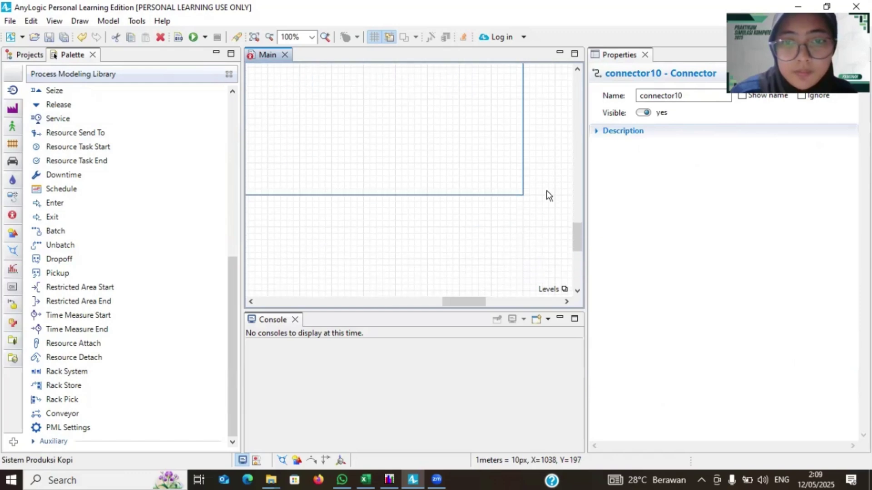
click(523, 196)
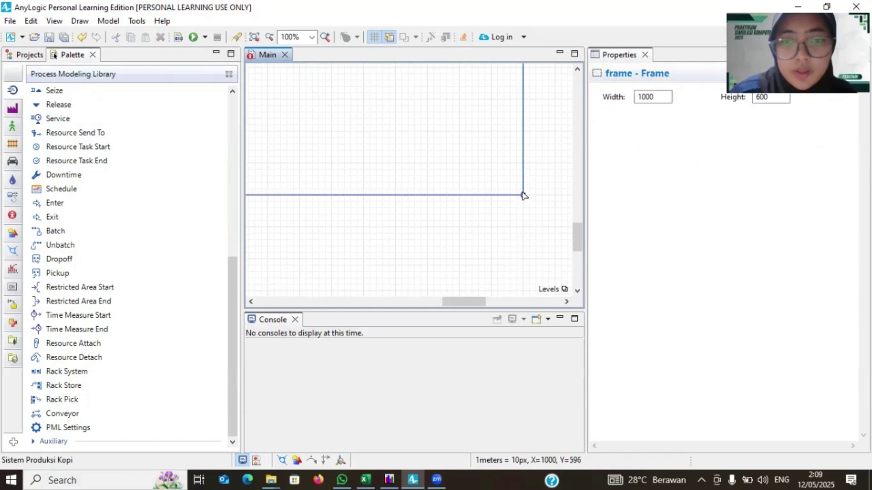
scroll(523, 196, down, 3)
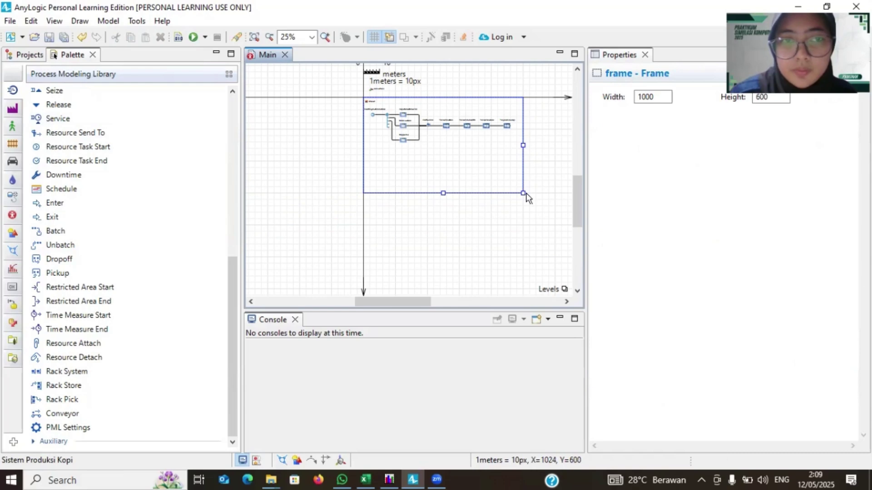
drag(522, 193, 561, 231)
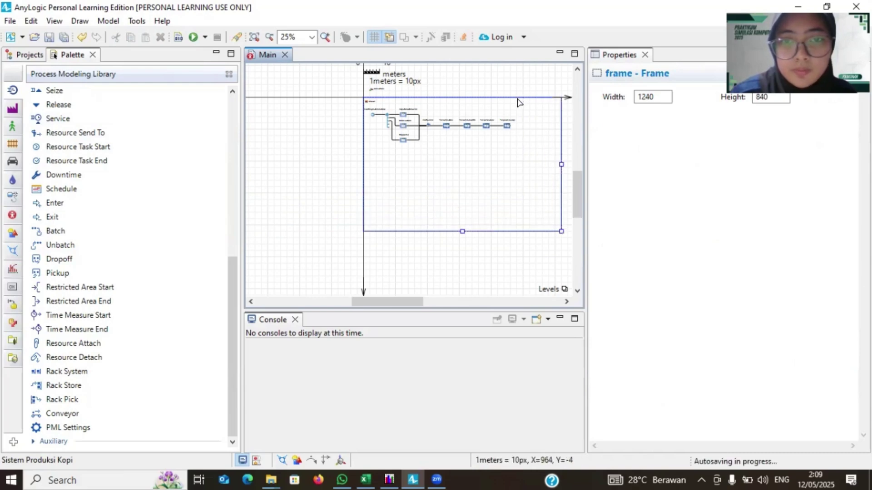
Step: Add a Service block after Penyeduhan_Kopi in the enlarged frame and name it Pengepressan_Tempat_Minum
scroll(522, 109, up, 2)
scroll(537, 218, up, 1)
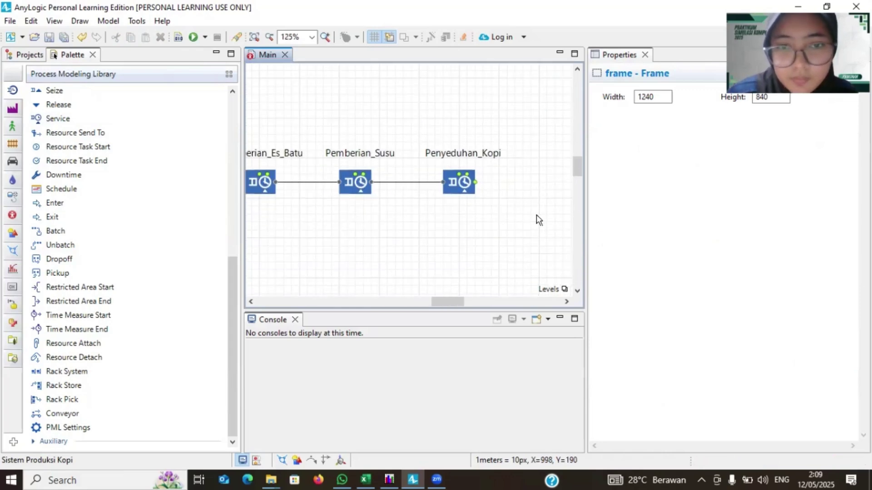
scroll(537, 220, right, 2)
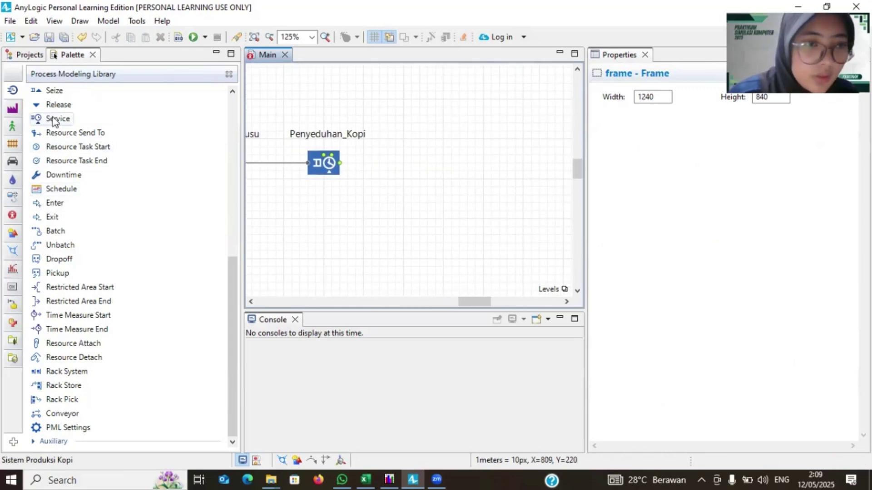
drag(53, 120, 459, 162)
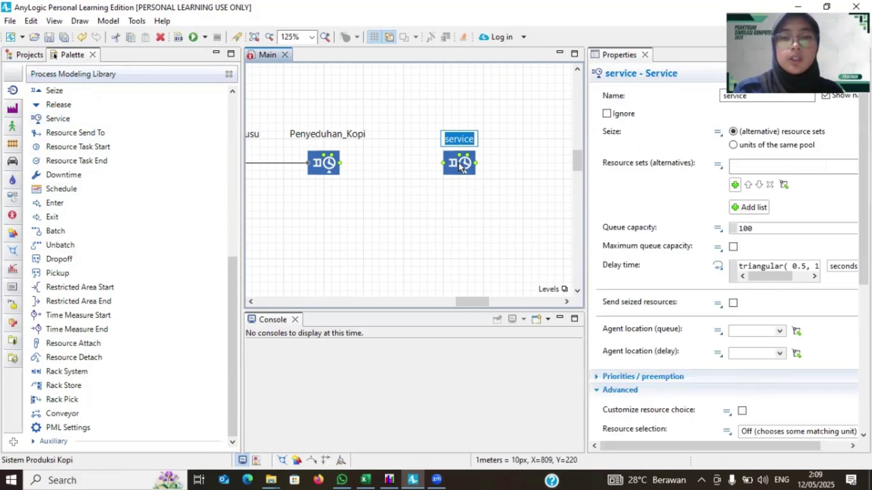
text(Pen)
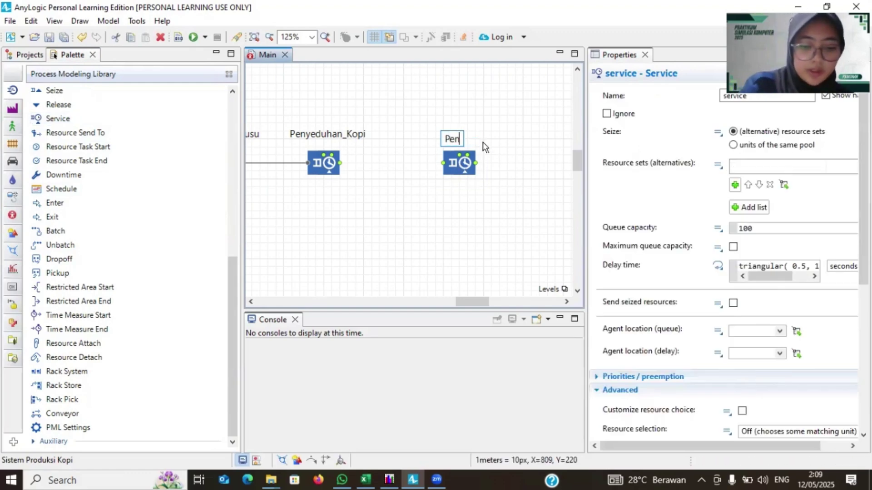
text(gepressan)
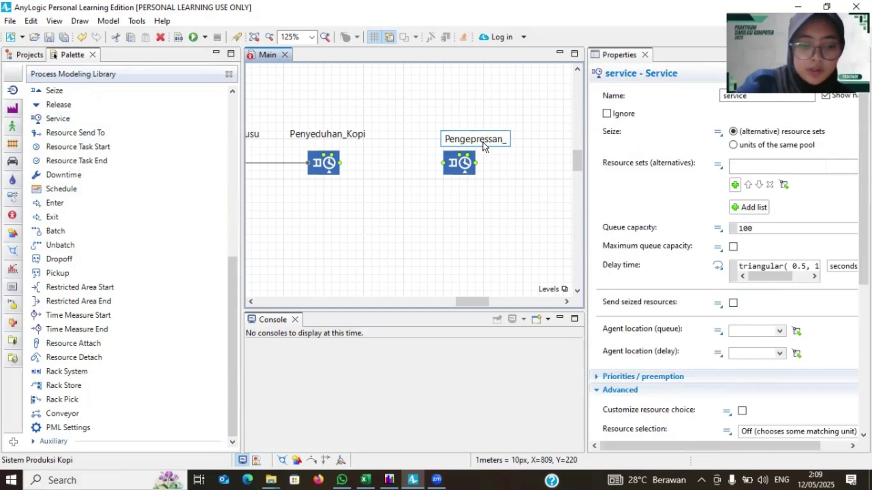
text(_Tempat_)
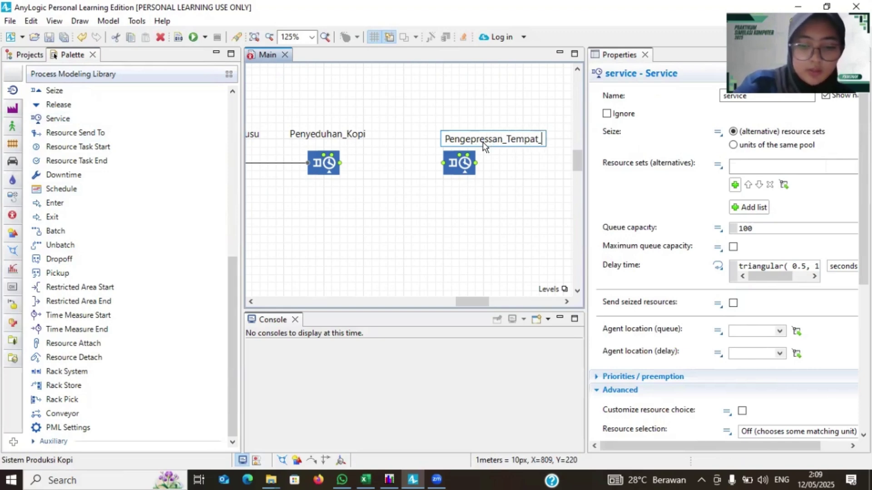
text(Minum)
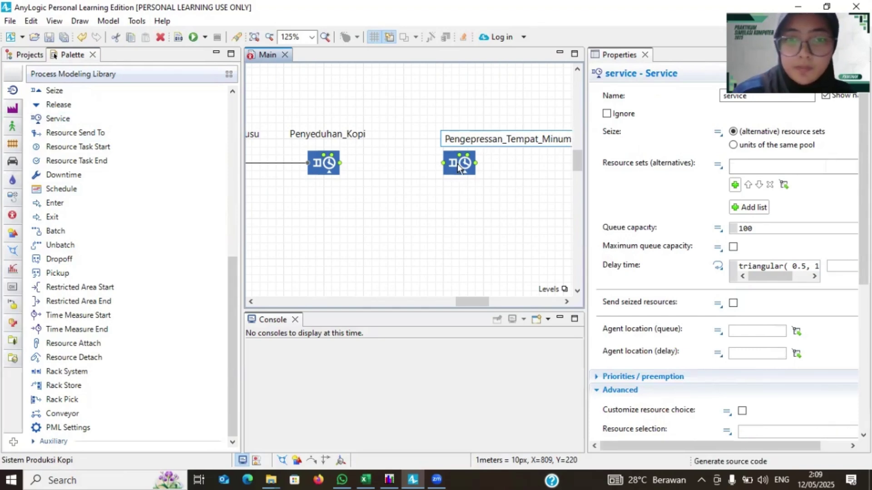
click(466, 166)
Step: Centre the Pengepressan_Tempat_Minum label above its block and connect the Penyeduhan_Kopi output to the block's input
drag(474, 142, 429, 134)
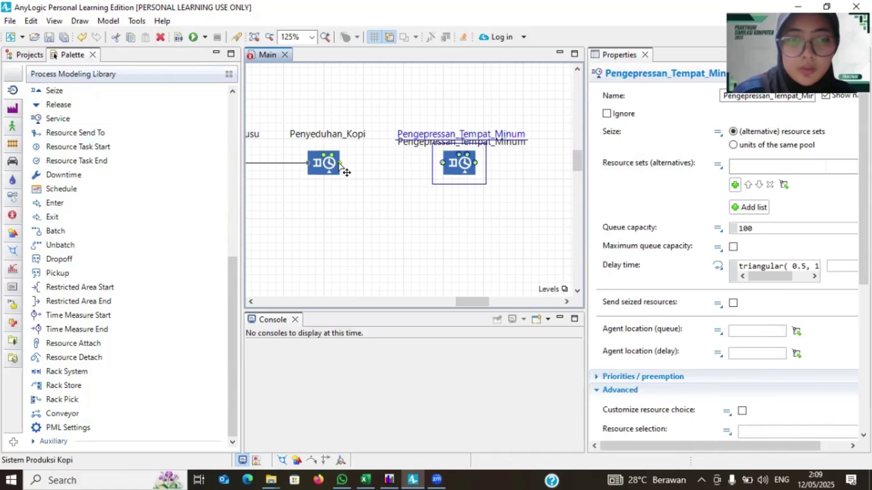
click(339, 167)
mouse_move(340, 166)
mouse_down()
mouse_move(419, 173)
mouse_move(444, 160)
mouse_up()
Step: Move the Pengepressan_Tempat_Minum block slightly closer to Penyeduhan_Kopi, keeping it on the same line
scroll(508, 174, right, 4)
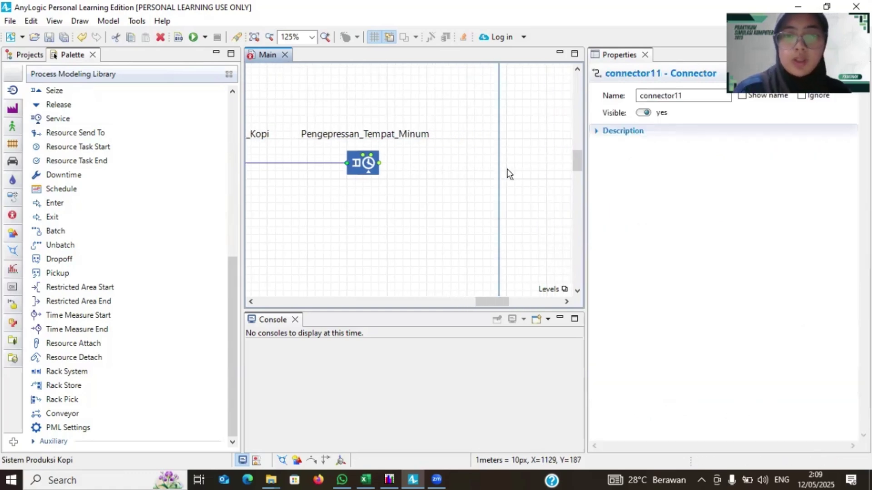
scroll(507, 172, left, 1)
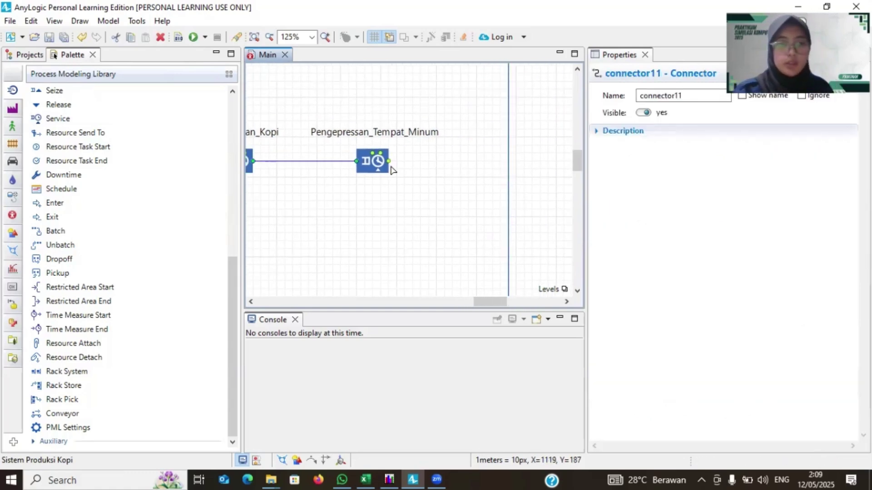
click(369, 164)
drag(368, 162, 356, 162)
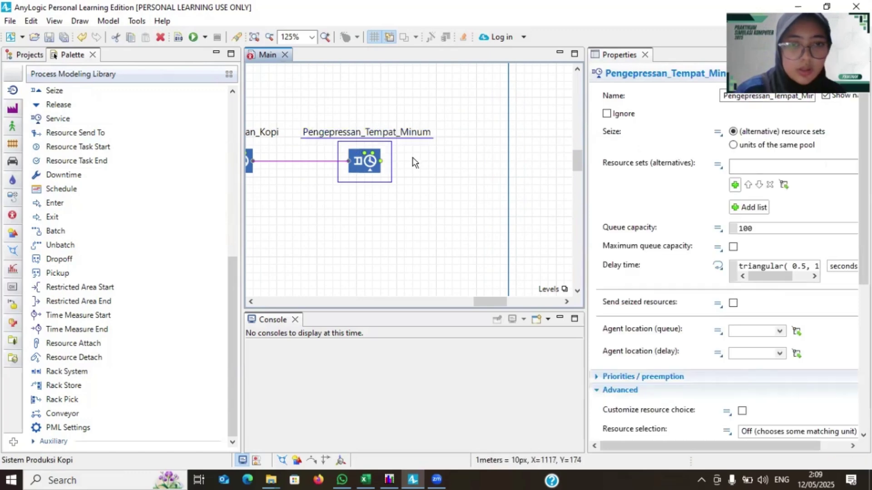
Step: Enlarge the Main diagram's frame to a width of 2560 and a height of 1640
scroll(413, 162, down, 5)
ctrl+scroll(413, 162, down, 3)
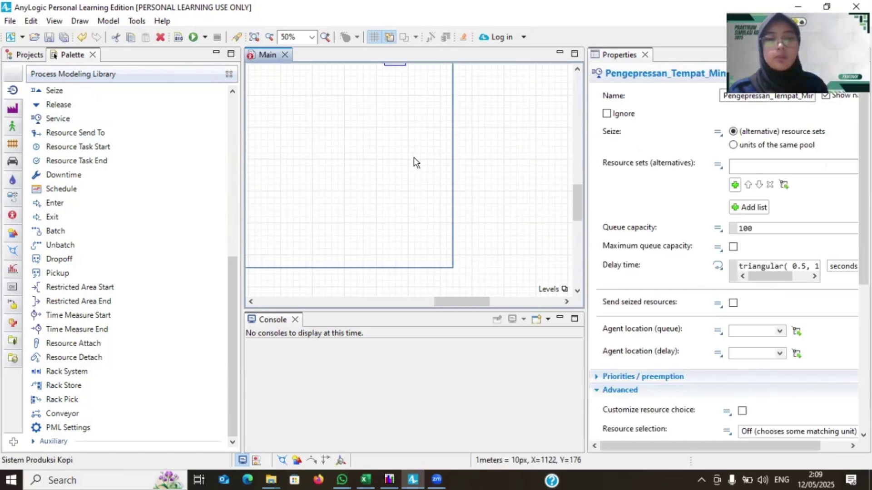
ctrl+scroll(413, 157, down, 3)
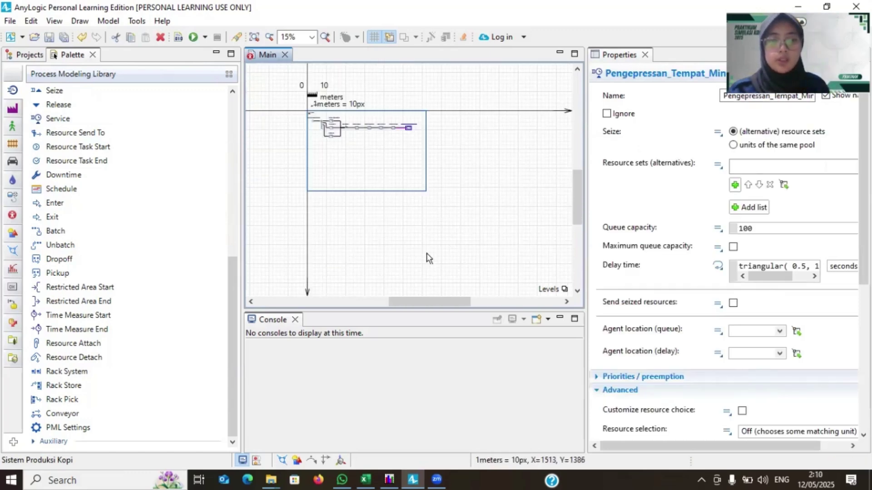
click(426, 192)
drag(426, 192, 552, 268)
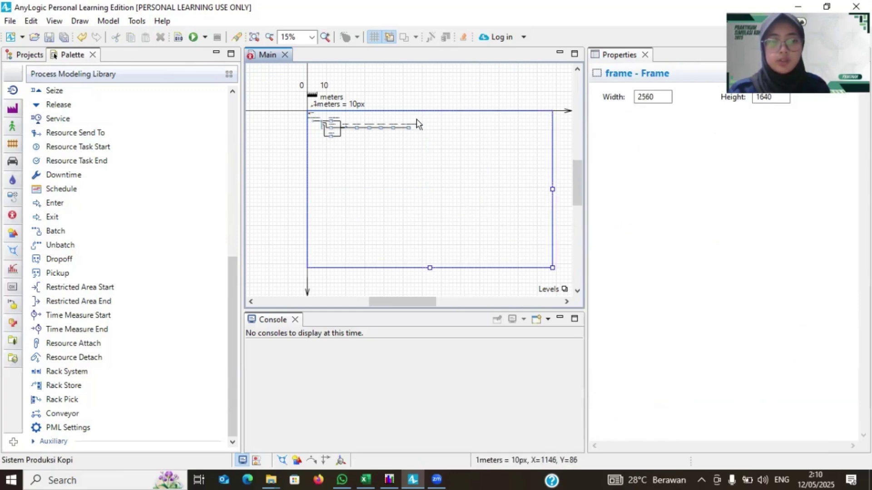
ctrl+scroll(416, 119, up, 6)
scroll(416, 119, down, 3)
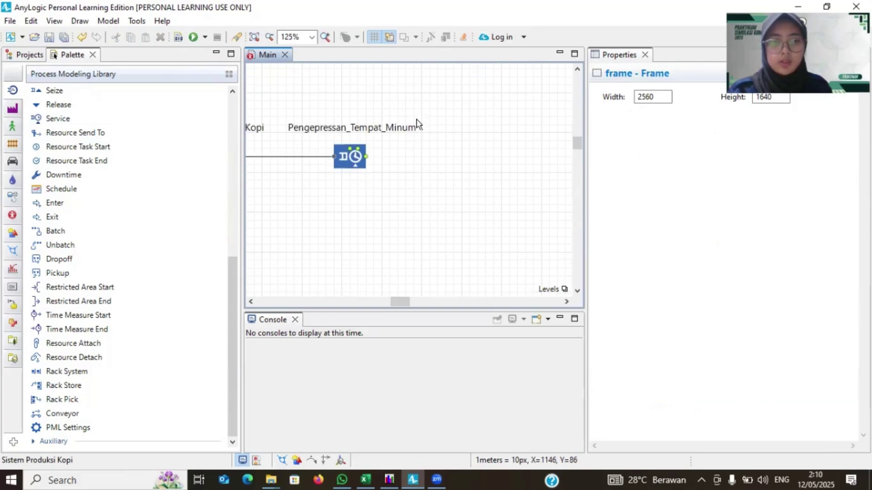
Step: Add a Time Measure End block after Pengepressan_Tempat_Minum and name it Waktu_Total
scroll(416, 119, right, 5)
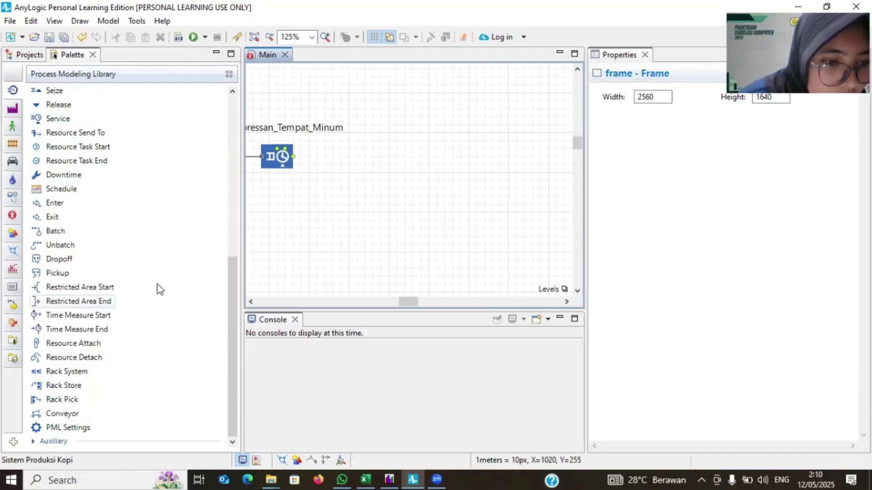
drag(77, 329, 392, 153)
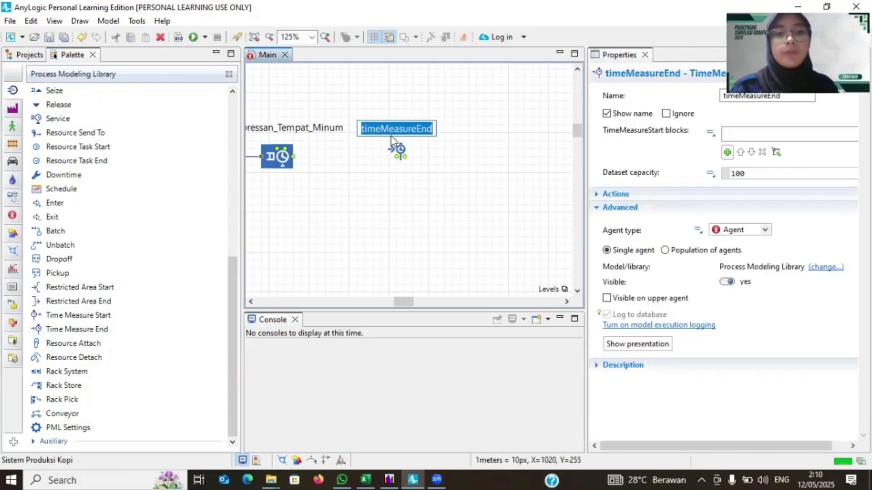
text(Waktu)
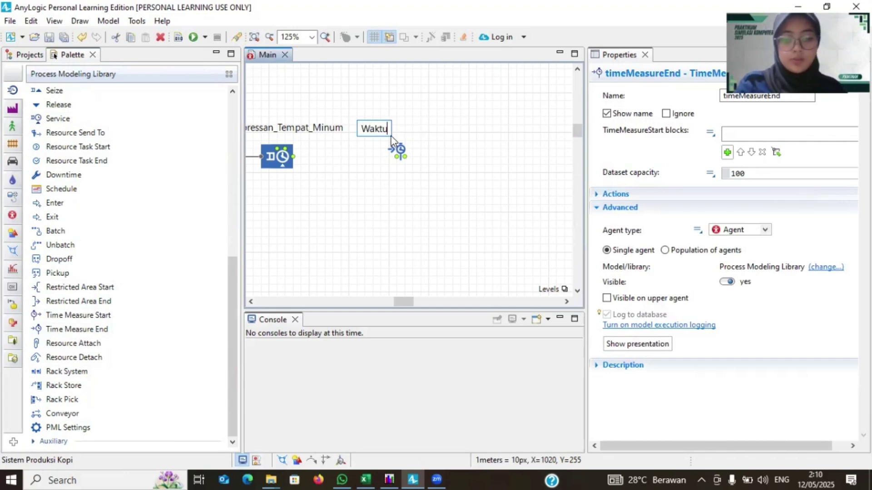
text(_Total)
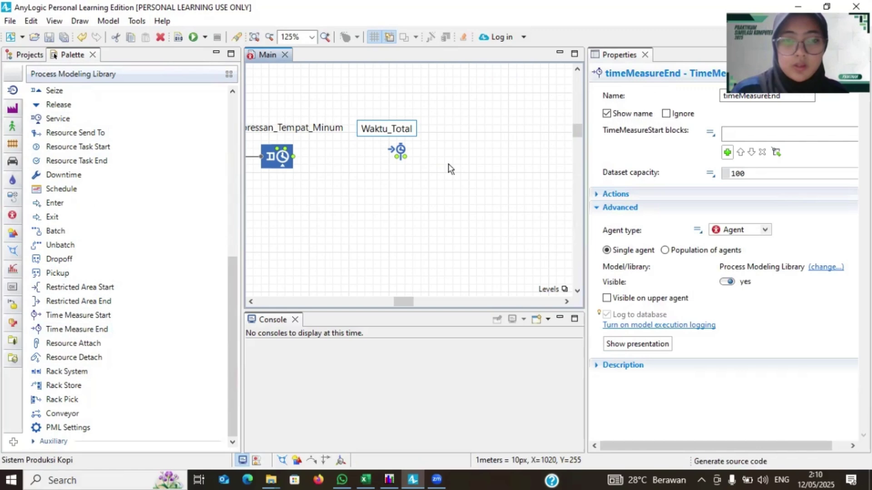
key(Return)
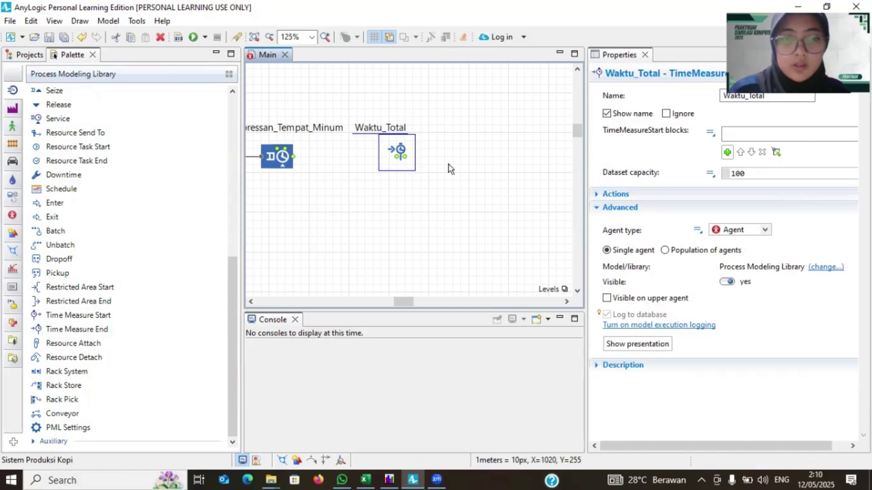
Step: Centre the Waktu_Total label above its block, shift the block slightly closer to Pengepressan_Tempat_Minum, and connect that block's output to its input
drag(384, 131, 400, 132)
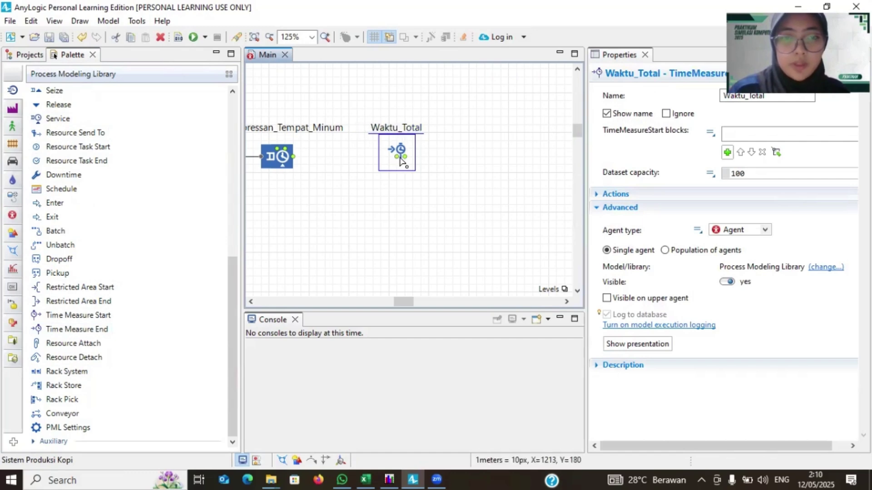
drag(401, 161, 395, 159)
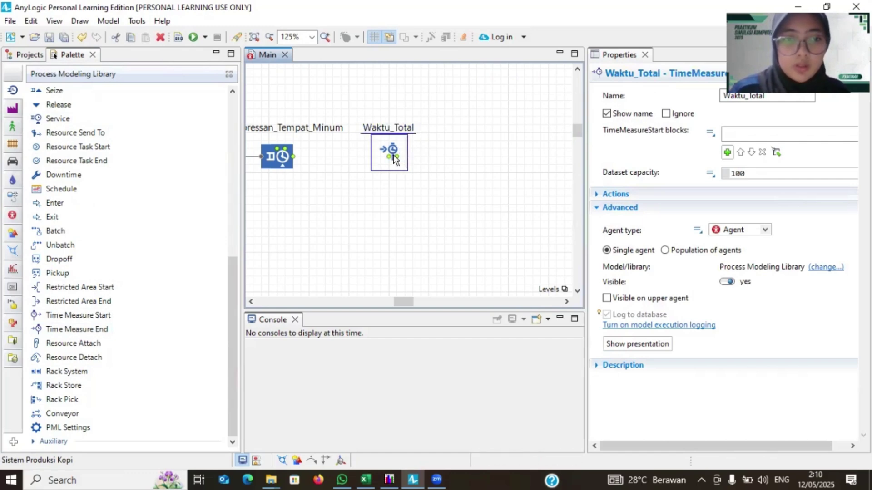
click(293, 159)
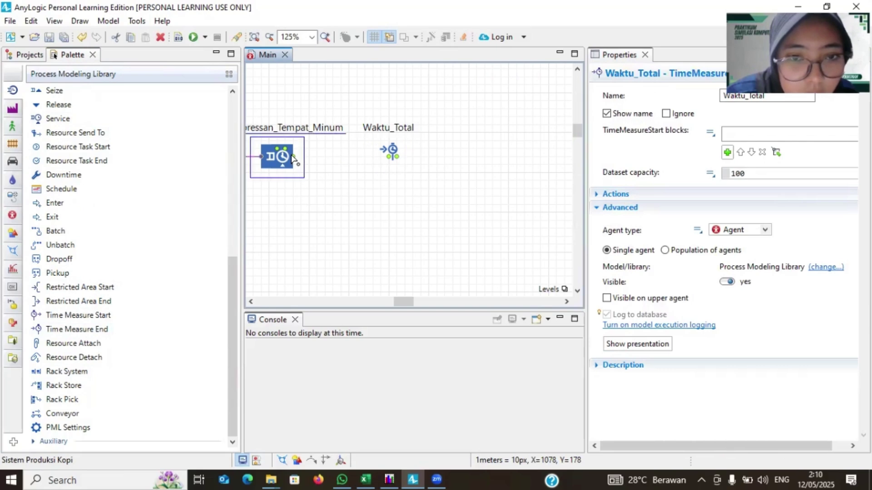
drag(391, 158, 387, 156)
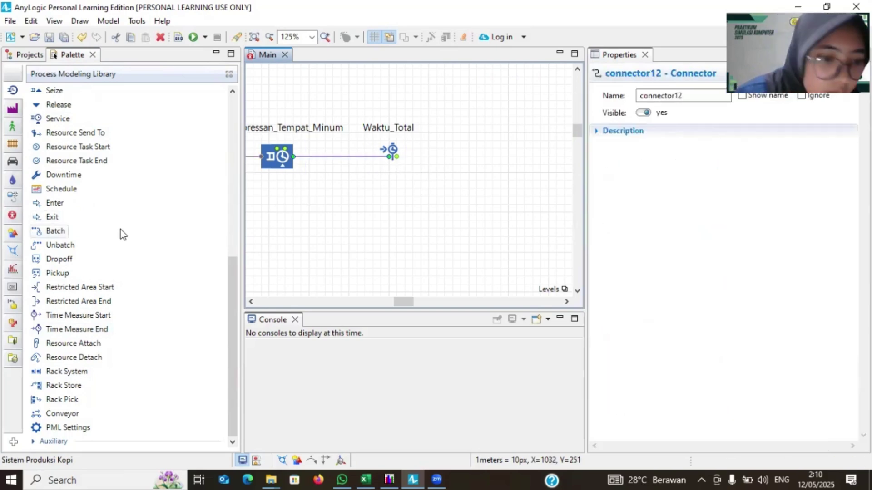
Step: Add a Sink block after Waktu_Total on the same line and name it Penyerahan_Pesanan
scroll(122, 234, up, 2)
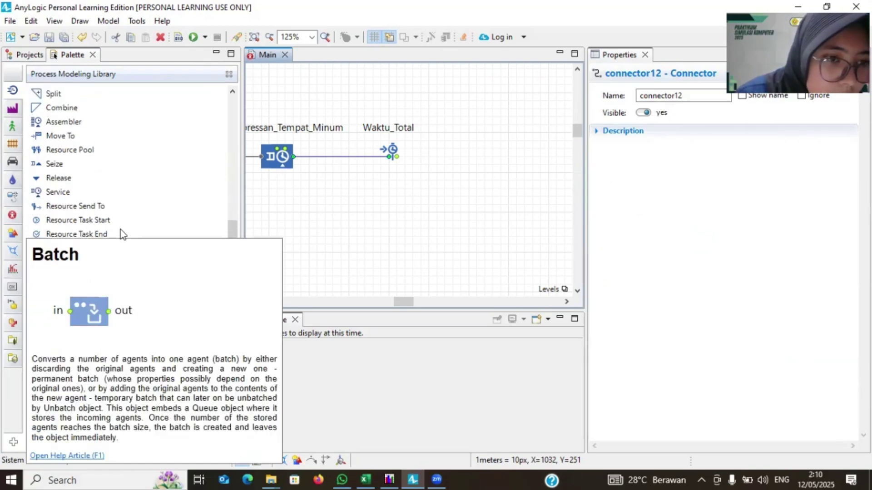
scroll(121, 132, up, 6)
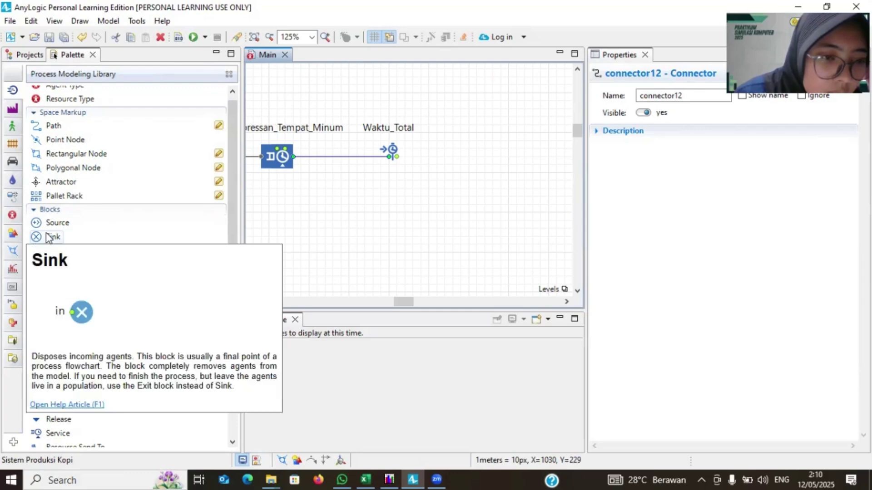
drag(48, 237, 490, 160)
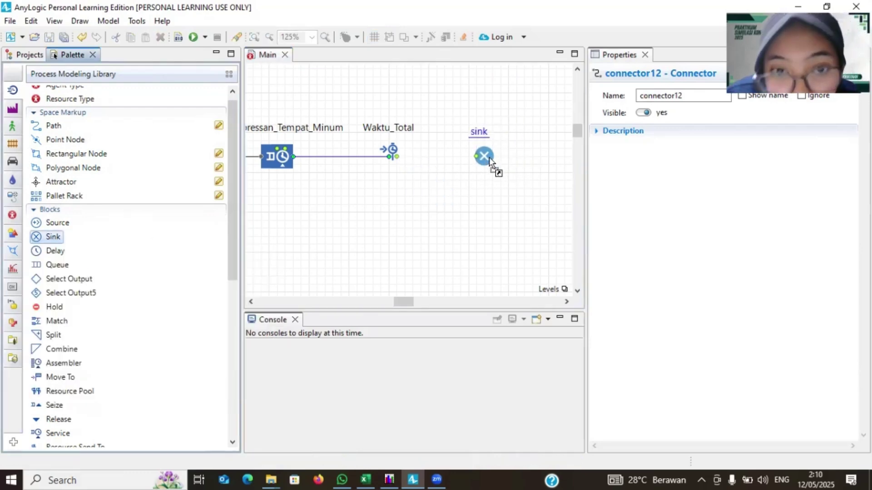
drag(489, 160, 489, 157)
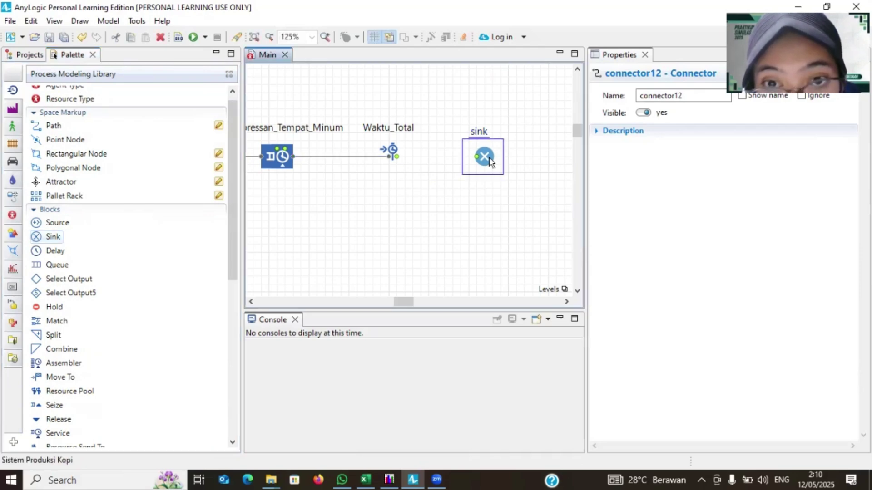
double_click(490, 136)
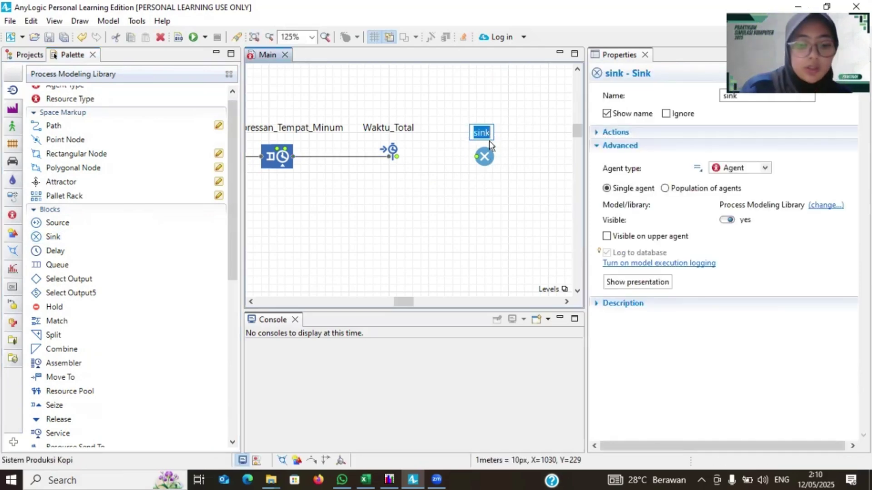
text(Penyerahan)
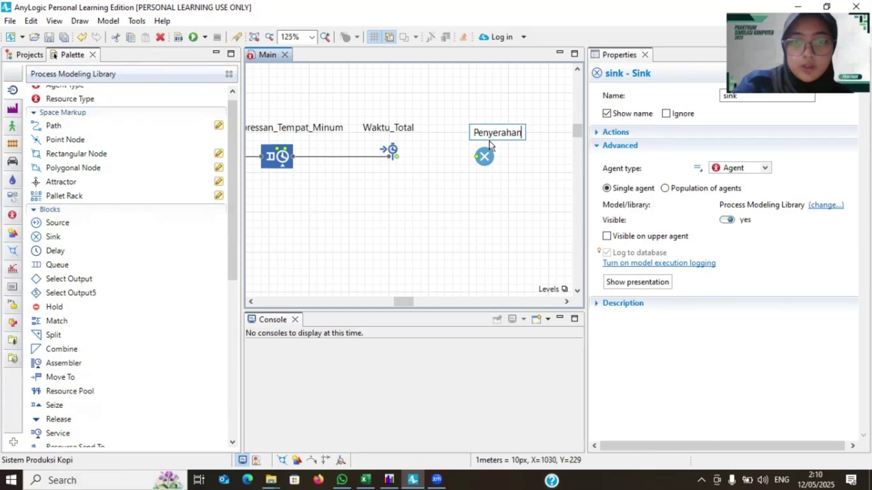
text(_Pesanan)
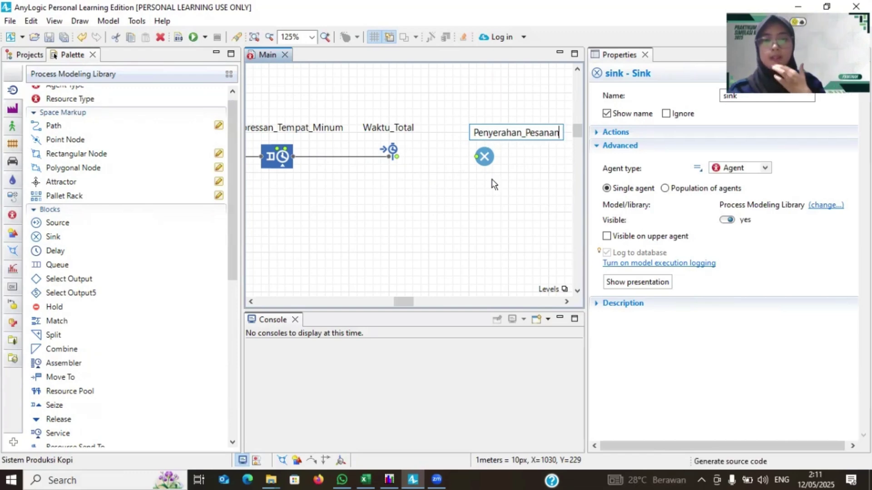
key(Return)
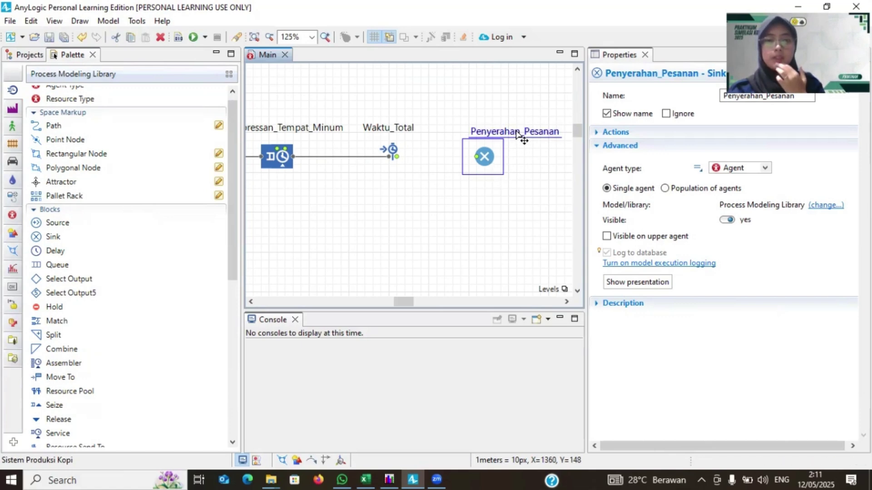
Step: Centre the Penyerahan_Pesanan label above the sink and connect the Waktu_Total output to the sink's input
drag(520, 138, 494, 132)
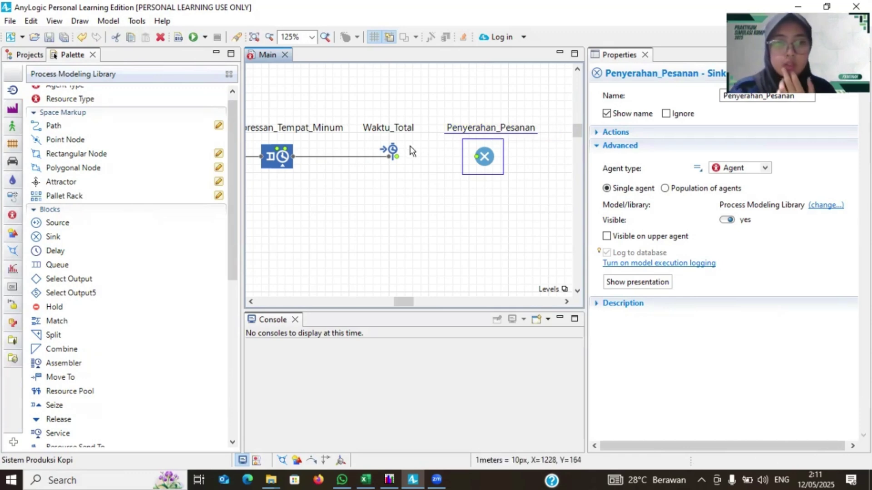
drag(399, 158, 478, 157)
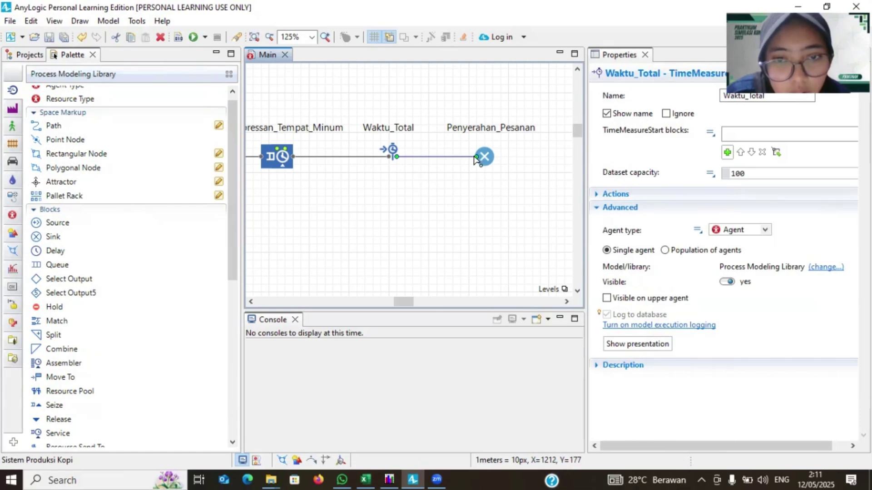
click(473, 156)
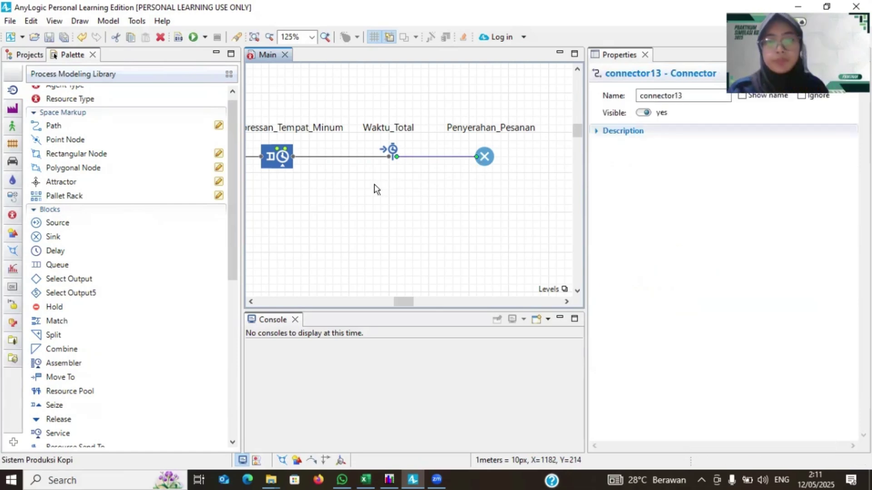
Step: Draw a straight horizontal path in the empty area below the Cappucino queue and place two copies evenly spaced beneath it
scroll(374, 184, left, 3)
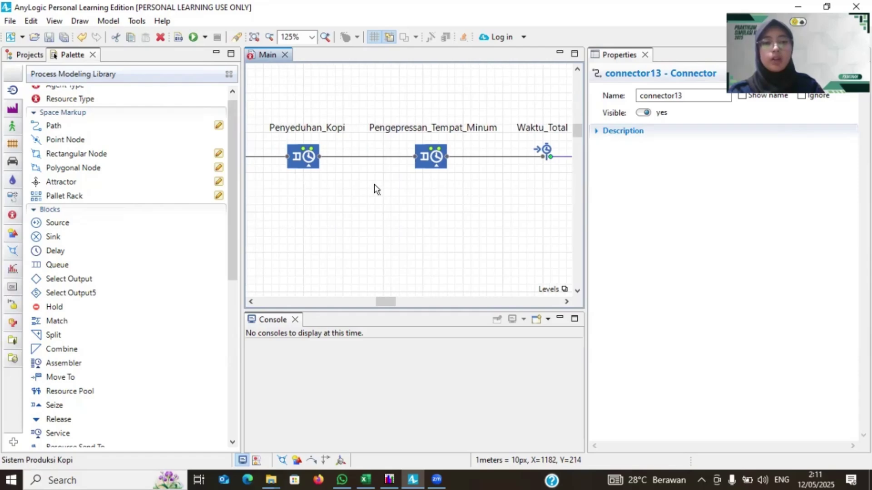
scroll(374, 184, down, 4)
scroll(374, 183, up, 4)
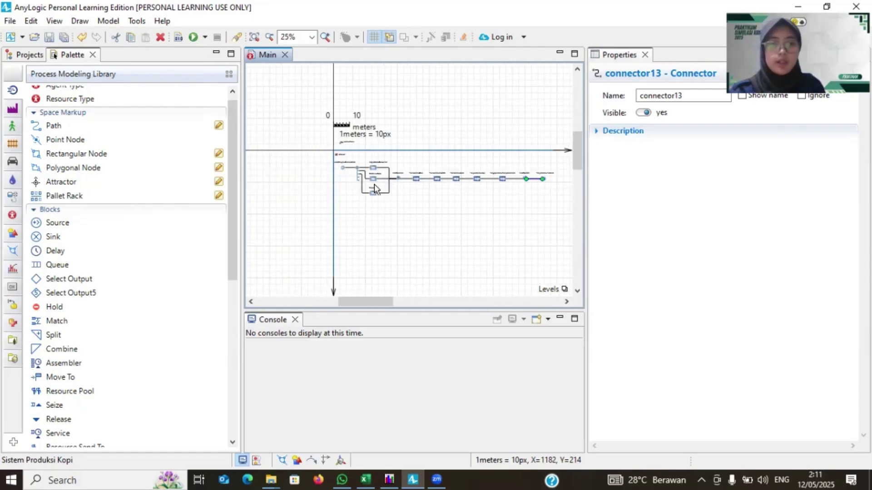
scroll(374, 184, right, 4)
scroll(374, 183, left, 3)
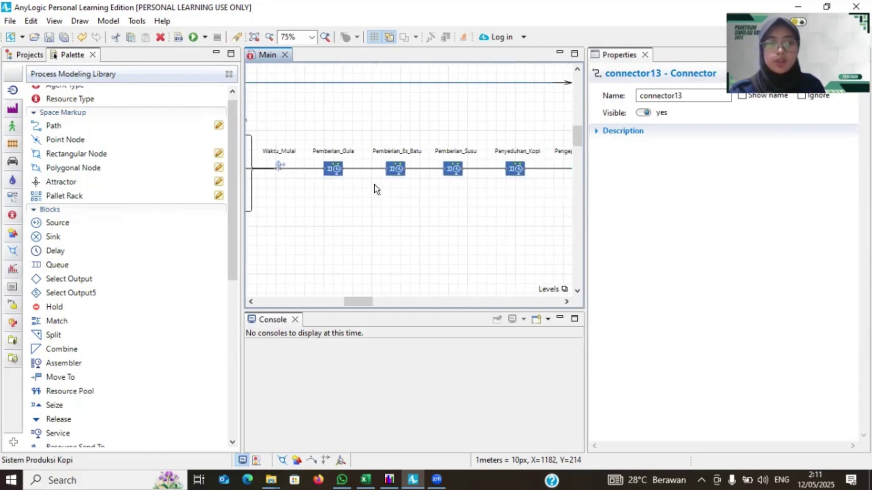
scroll(375, 184, left, 3)
scroll(374, 184, down, 3)
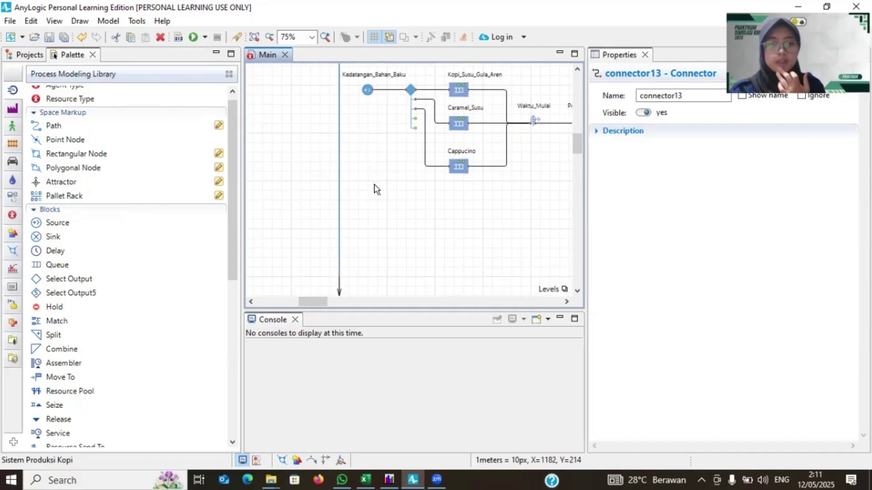
scroll(374, 184, down, 2)
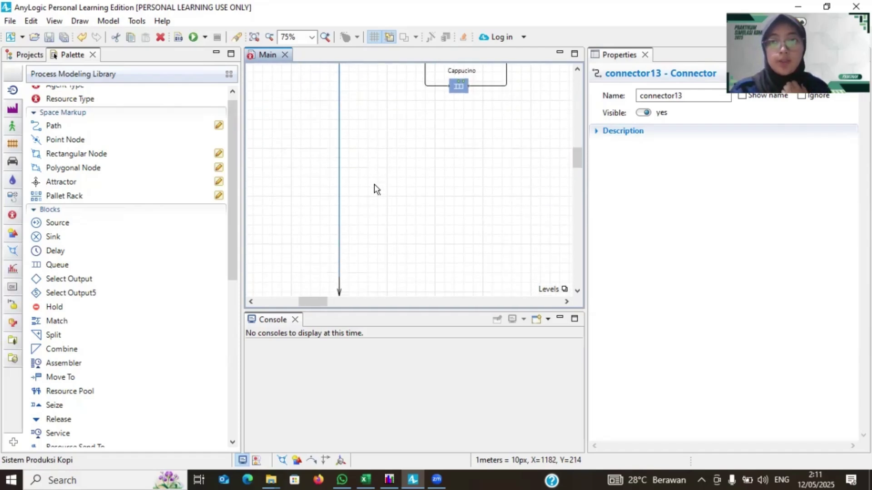
double_click(42, 123)
scroll(444, 138, up, 1)
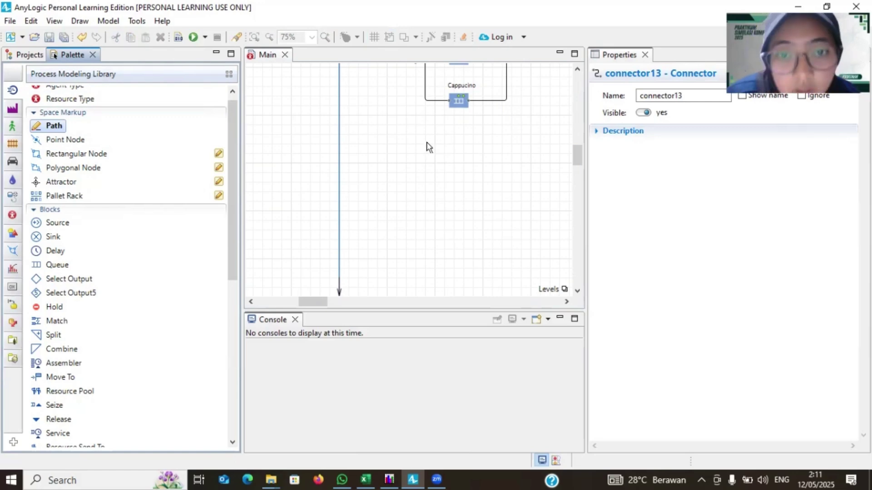
click(425, 144)
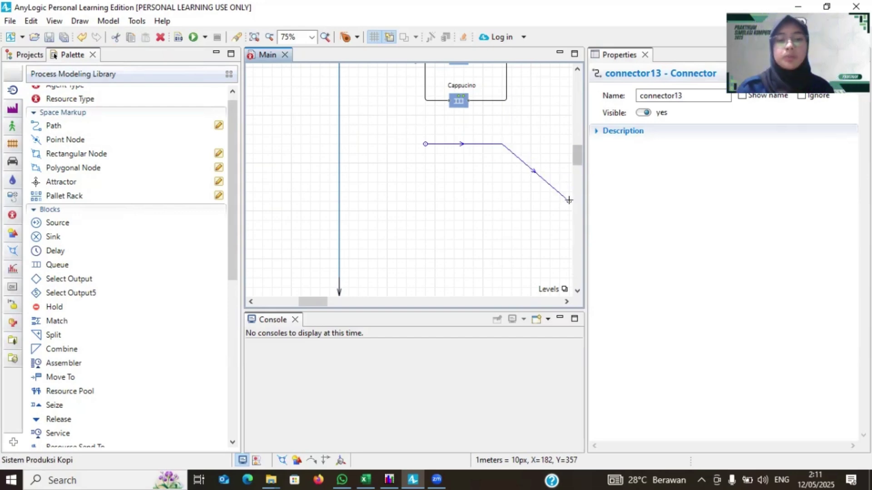
double_click(501, 144)
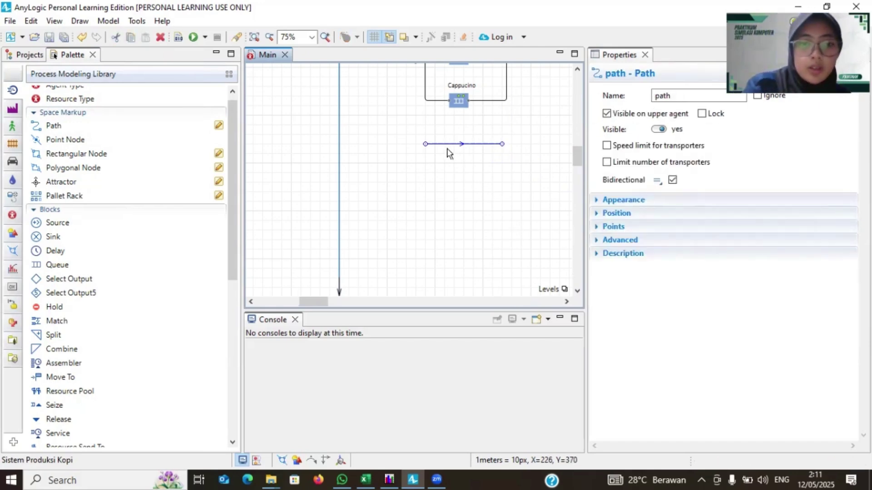
key(ctrl+c)
key(ctrl+v)
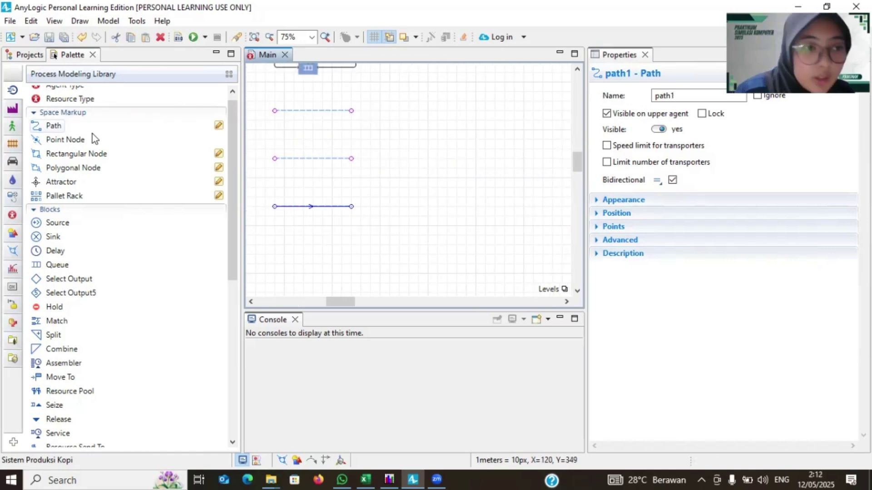
Step: Draw an 80 by 200 rectangular node just right of the three paths, spanning their height, at X 360, Y 360
double_click(62, 154)
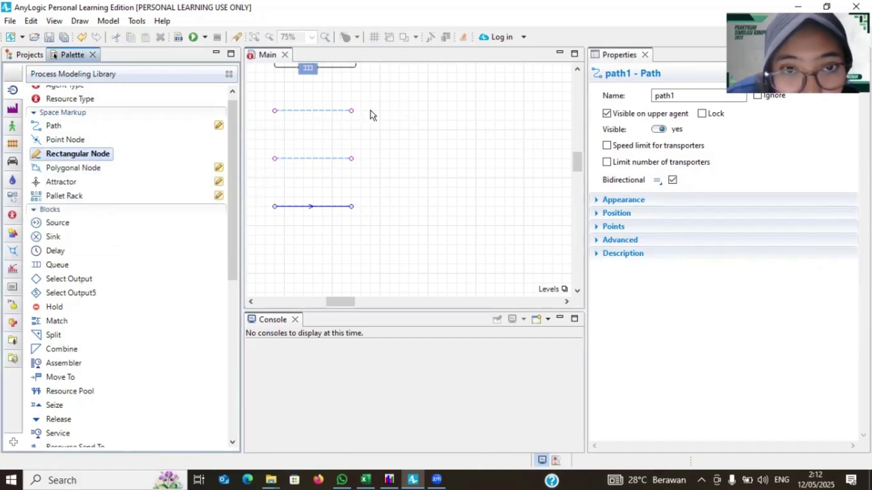
drag(370, 111, 413, 208)
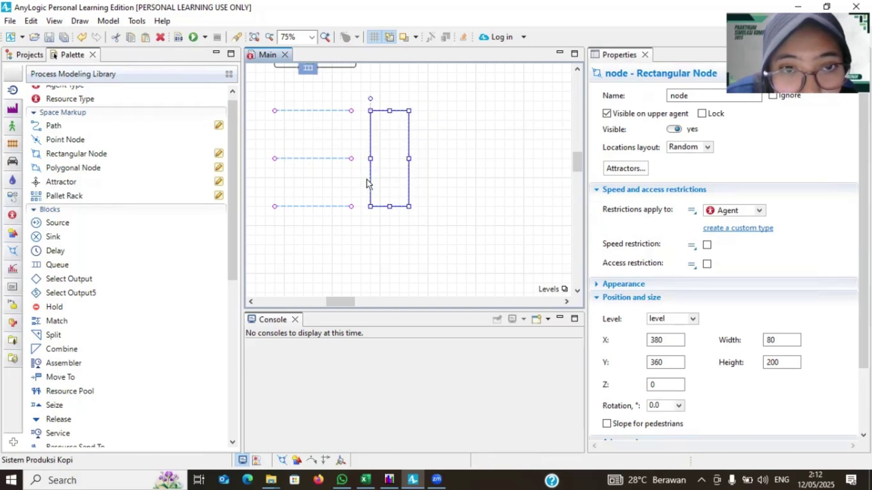
drag(367, 179, 362, 181)
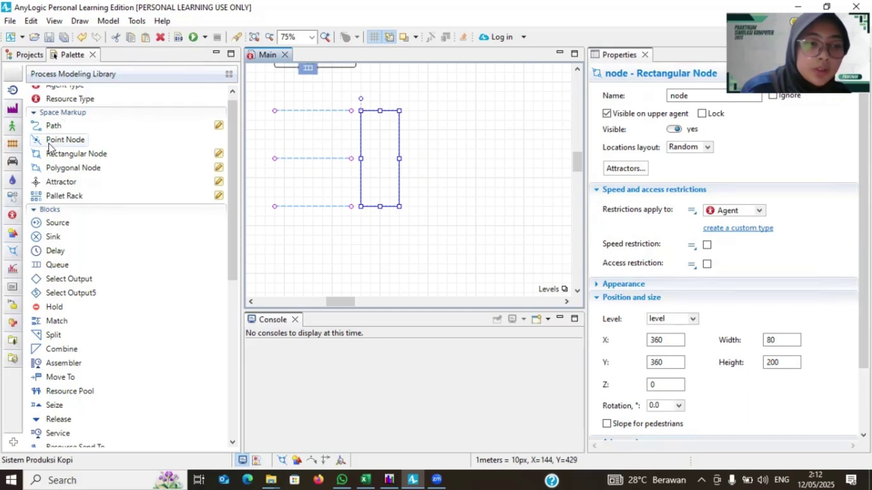
Step: Add a point node to the right of the tall rectangular node, level with its upper edge, and enlarge its circle to the rectangle's width
mouse_move(55, 144)
drag(83, 140, 437, 137)
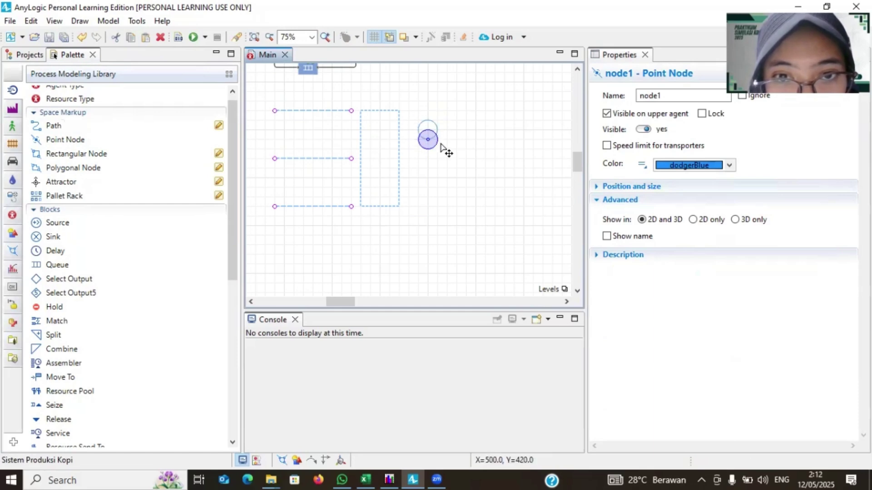
drag(440, 143, 438, 138)
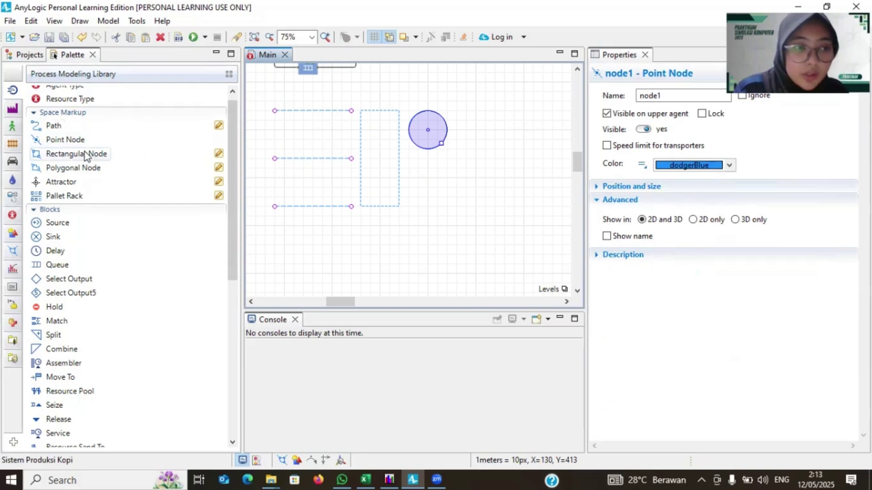
Step: Add an 80 by 80 rectangular node to the right of the point node, at X 560, Y 360
drag(91, 154, 475, 149)
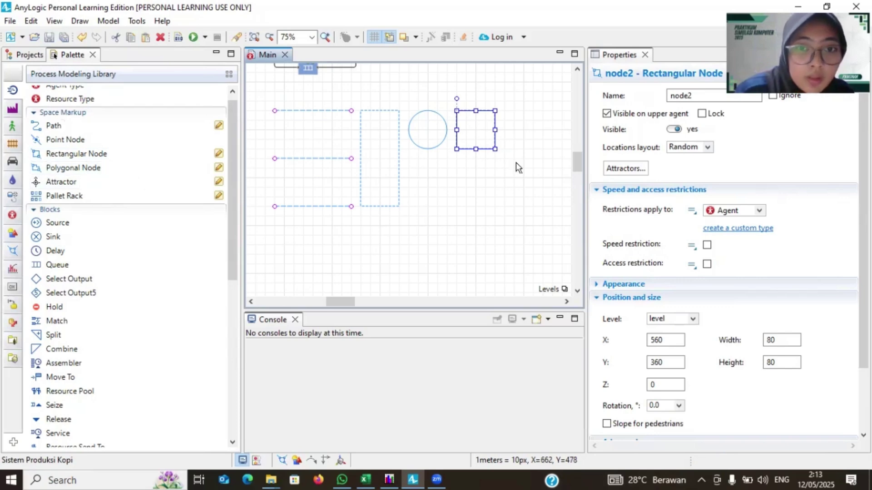
Step: Place a copy of the square rectangular node below the point node at X 460, Y 480, and widen it to 340 by 80
key(ctrl+v)
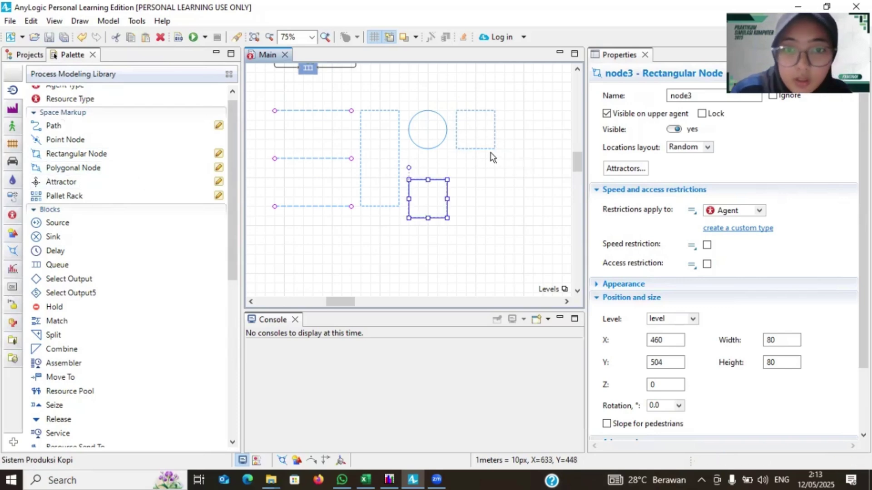
drag(424, 196, 423, 195)
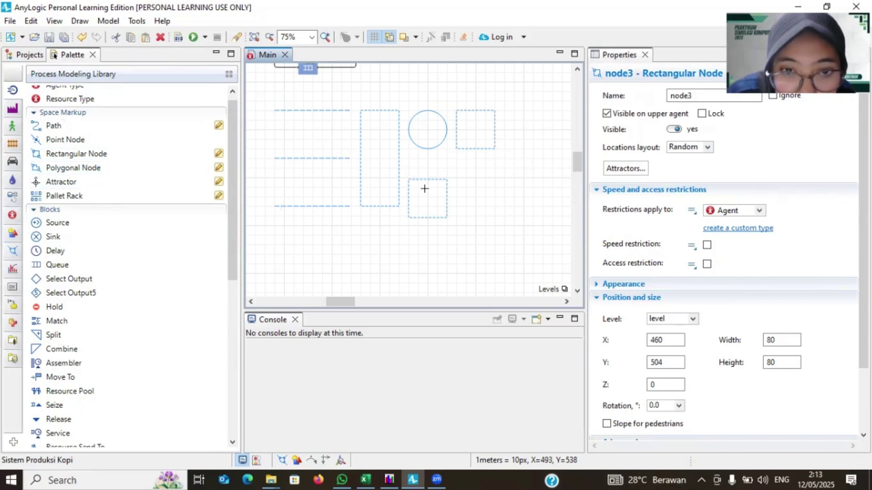
click(446, 220)
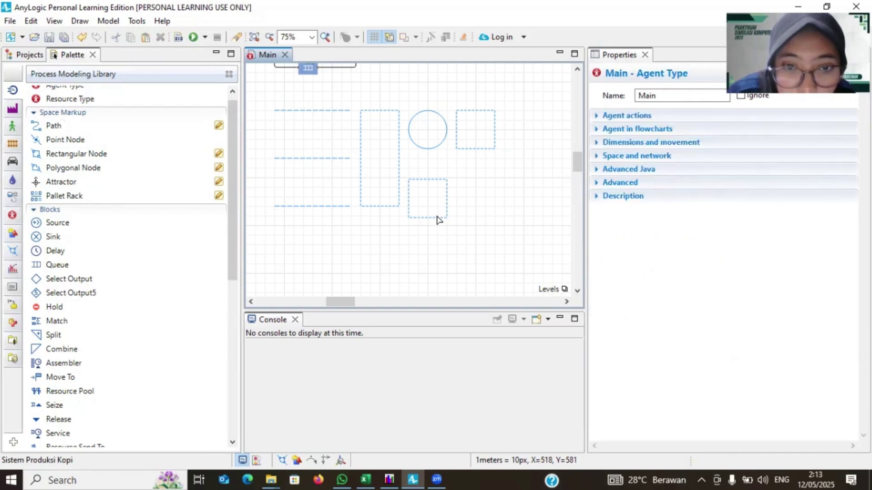
drag(438, 211, 439, 211)
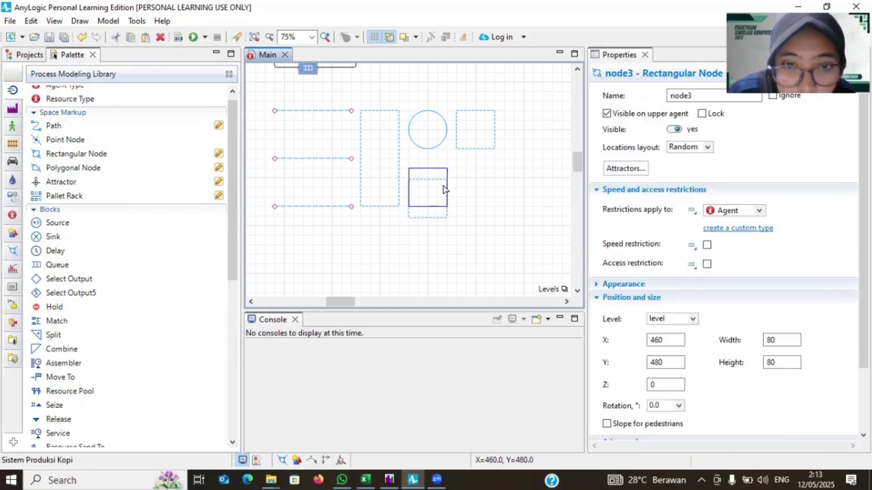
drag(534, 184, 572, 185)
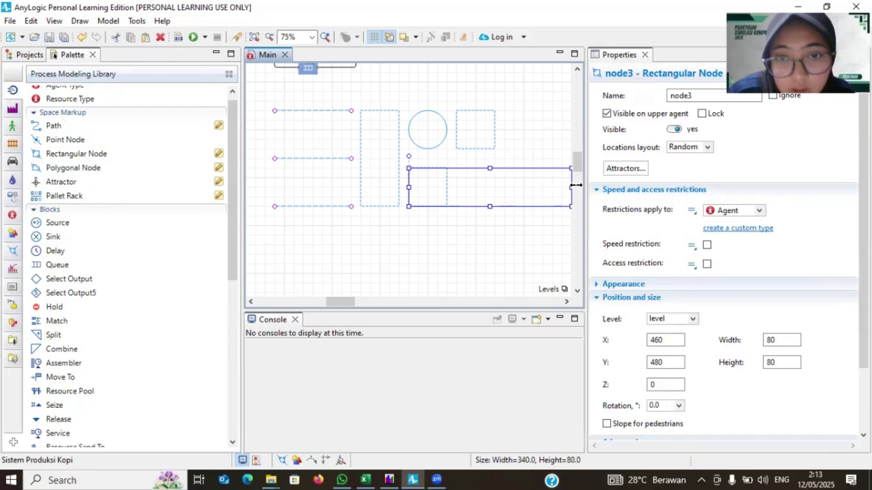
scroll(488, 171, right, 3)
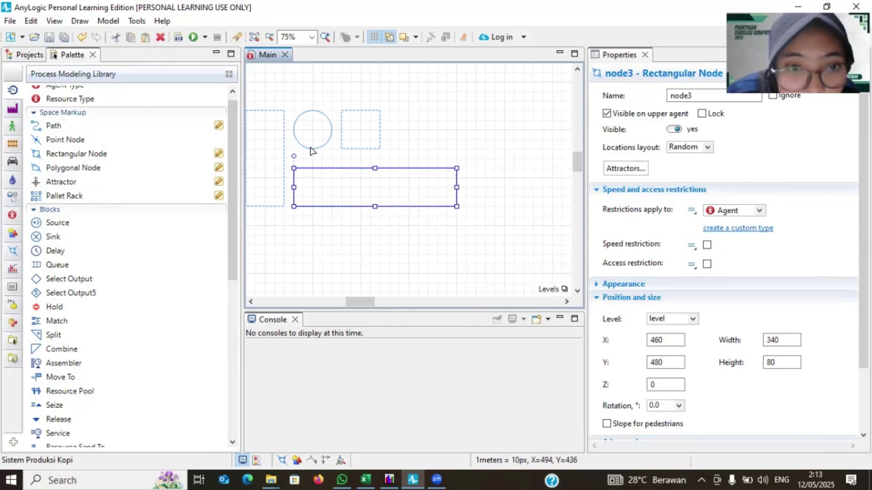
Step: Duplicate the point node and square node pair twice, continuing the row to the right with even spacing
click(312, 132)
click(342, 149)
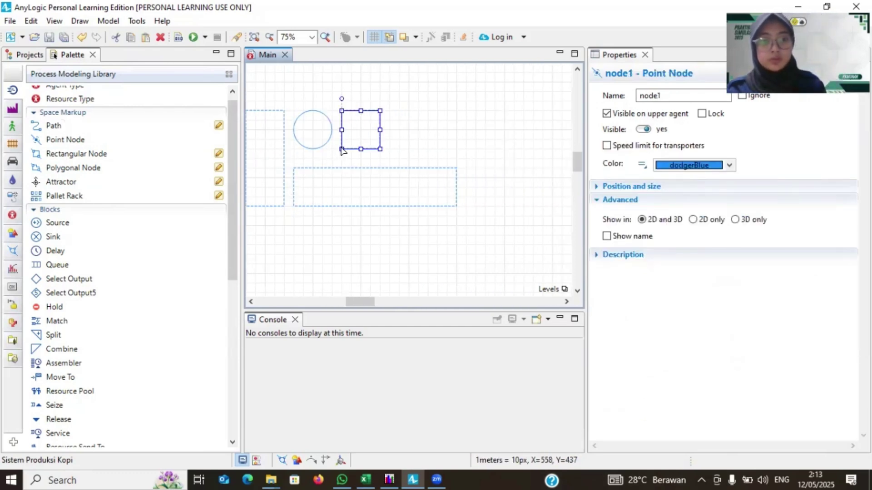
ctrl+click(313, 151)
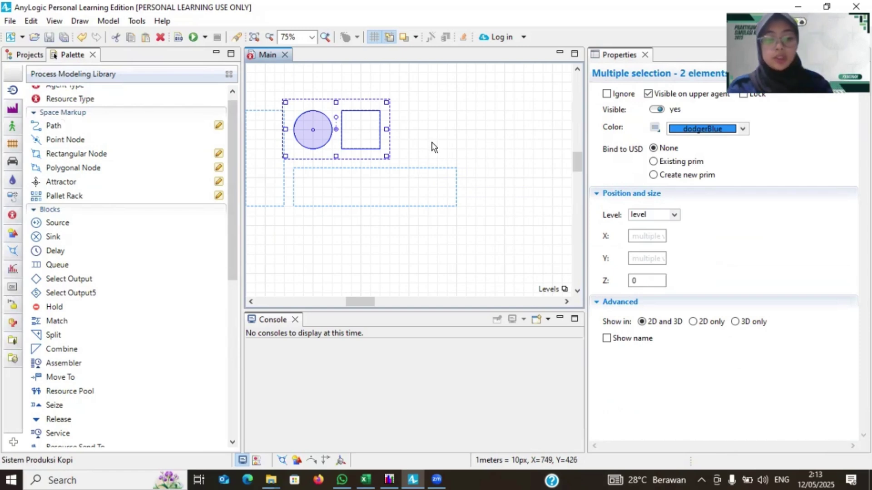
key(ctrl+v)
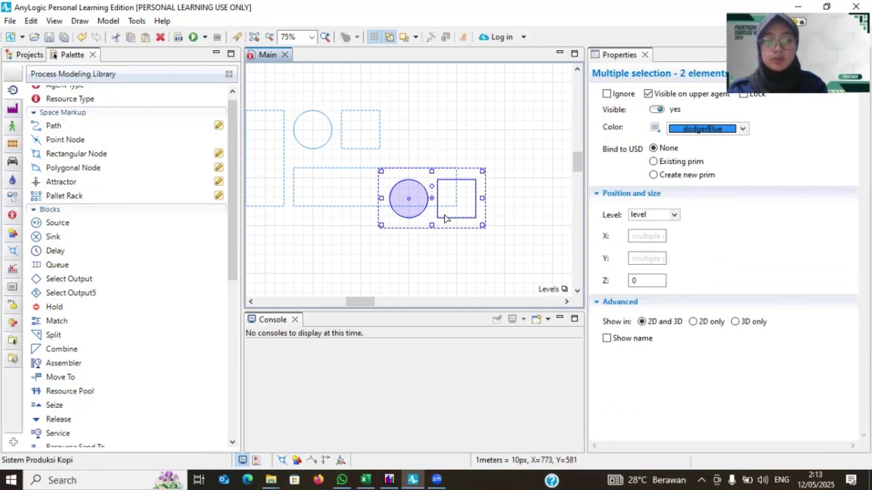
drag(424, 208, 415, 135)
scroll(415, 136, right, 3)
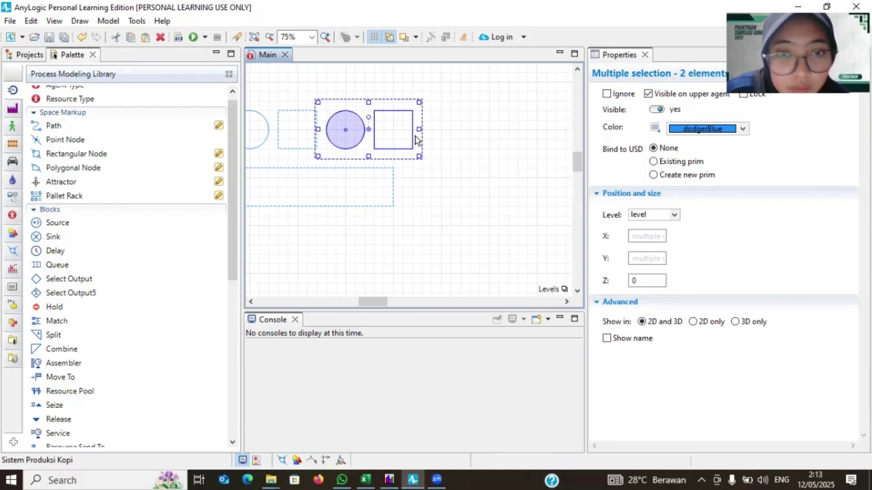
drag(356, 125, 449, 130)
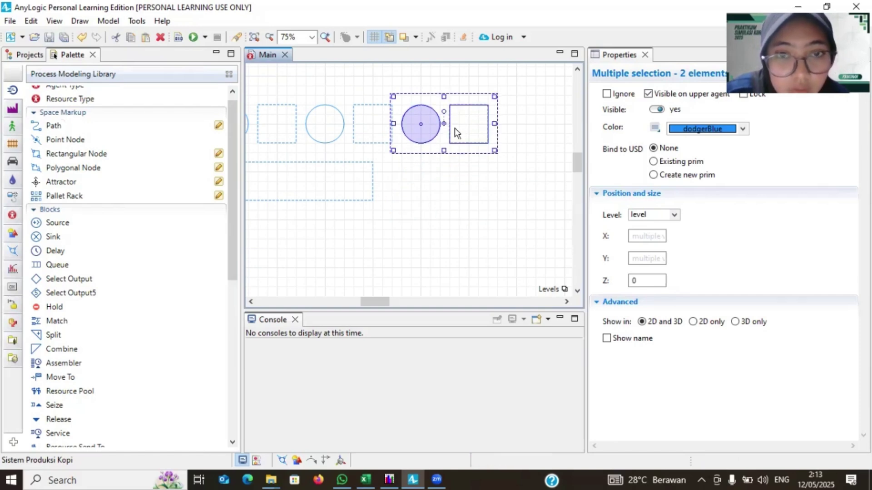
Step: Stretch the last square node in the row downward to a height of 200, level with the lower node's bottom edge
click(483, 180)
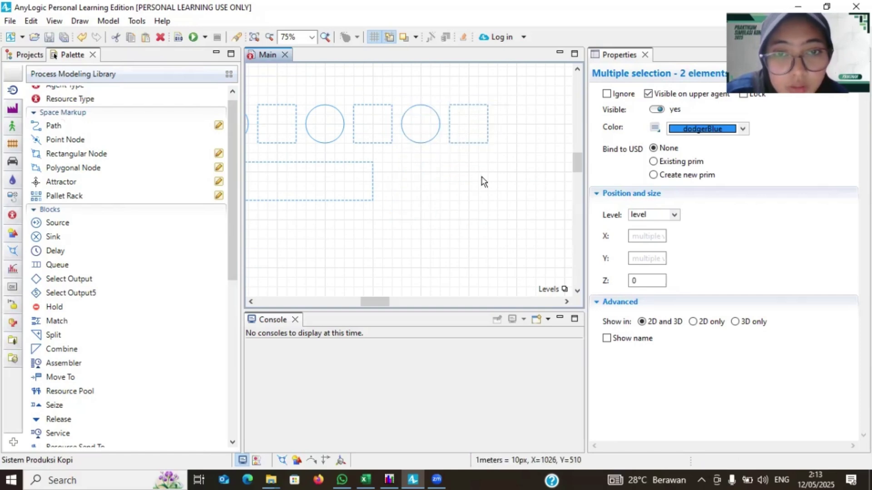
click(460, 144)
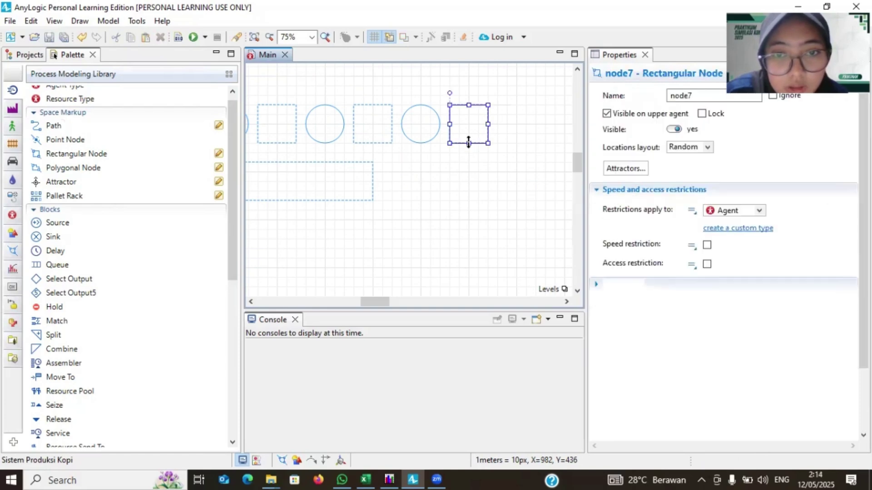
drag(468, 143, 472, 198)
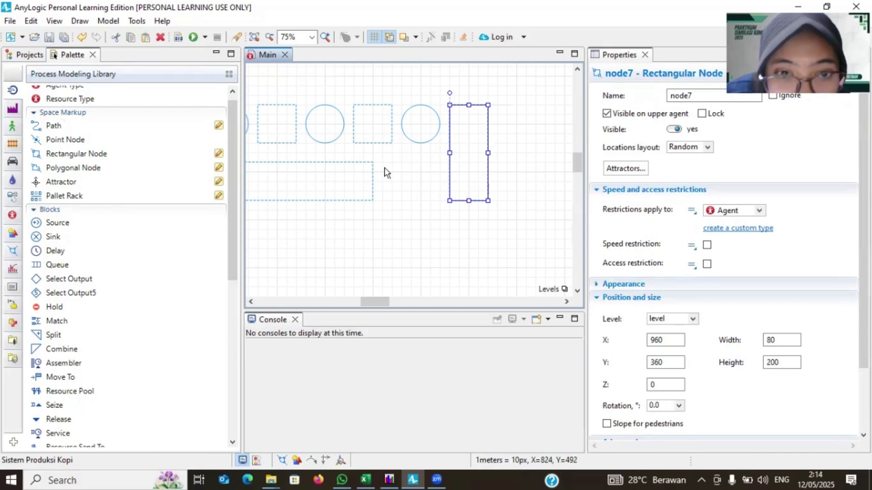
Step: Widen the long lower rectangular node to 480 so it ends under the last point node
click(373, 181)
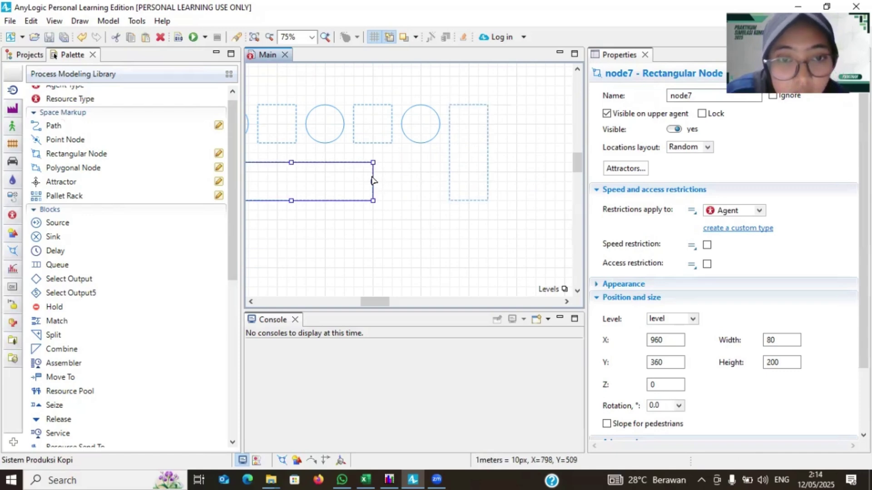
drag(373, 181, 440, 183)
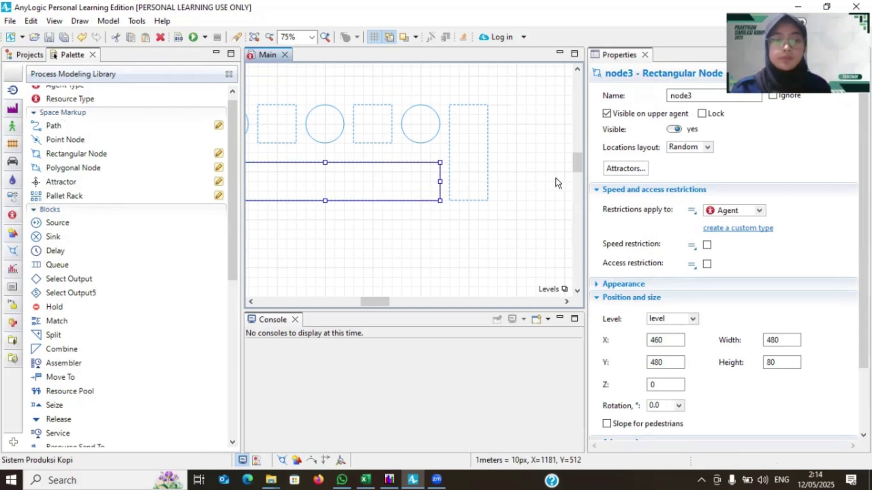
scroll(554, 178, right, 1)
scroll(554, 178, left, 1)
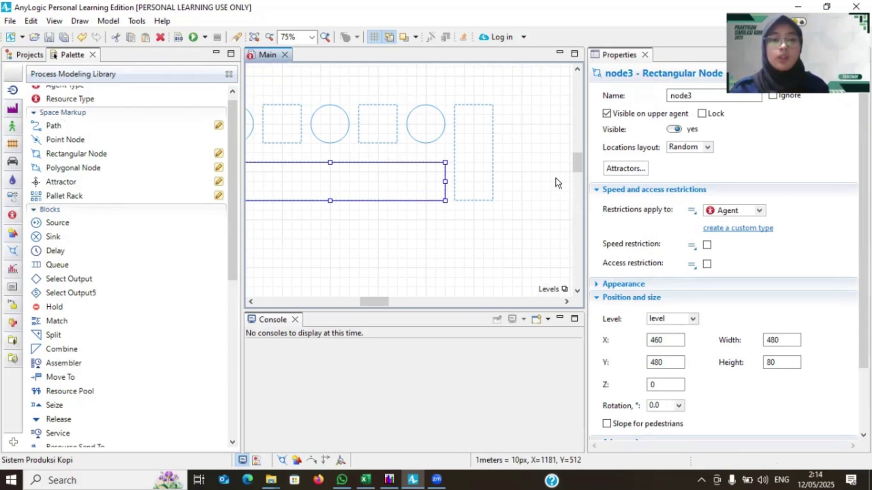
Step: Copy a point node and square node pair and place two copies in line to the right of the second tall node
click(324, 143)
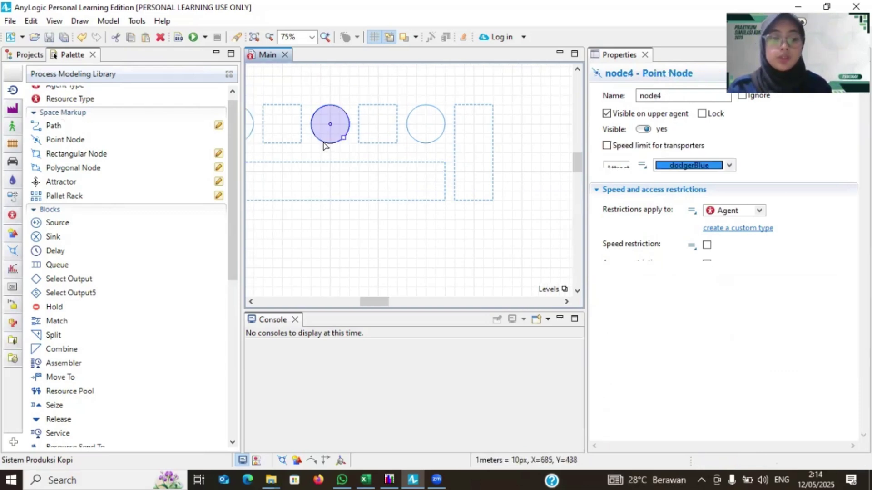
shift+click(362, 144)
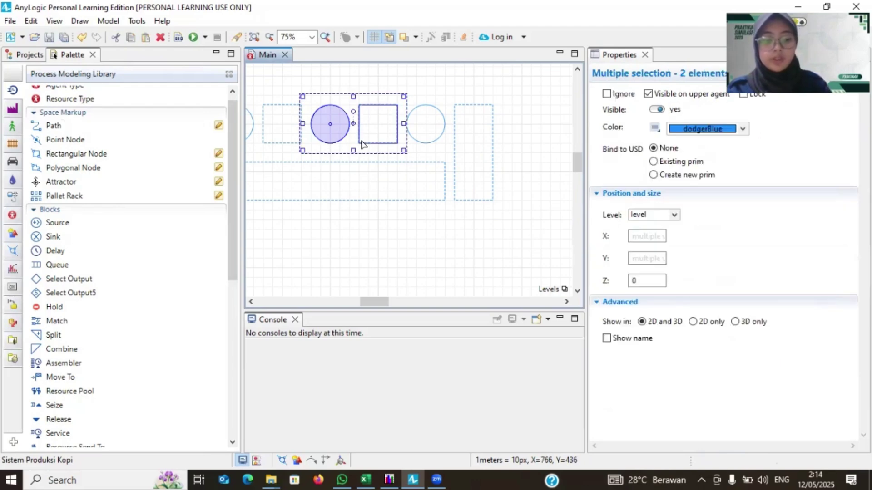
scroll(361, 144, right, 3)
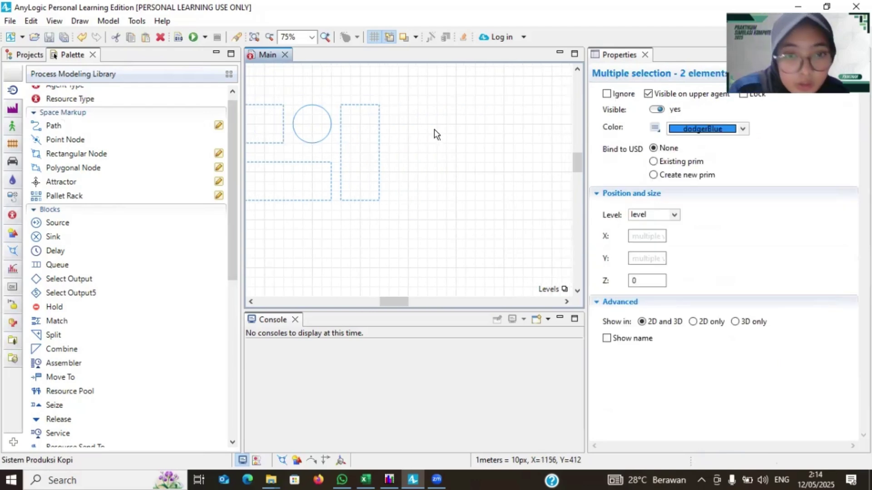
key(ctrl+v)
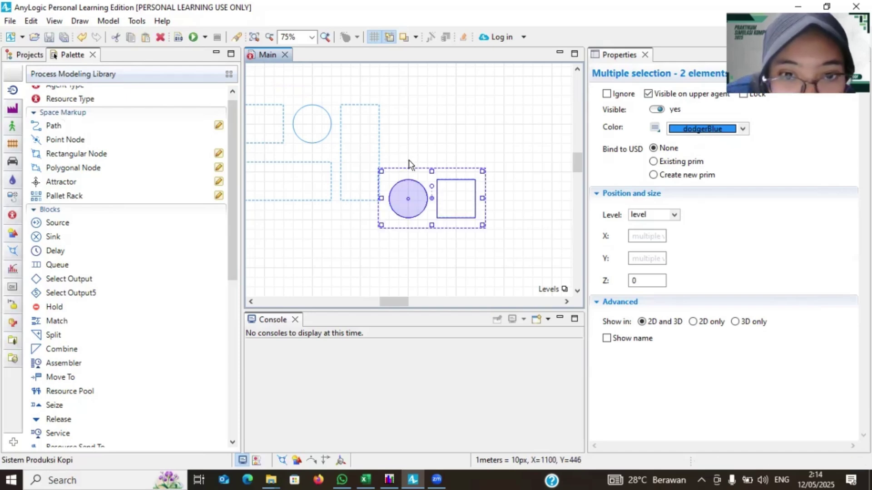
drag(389, 168, 408, 118)
scroll(409, 118, right, 2)
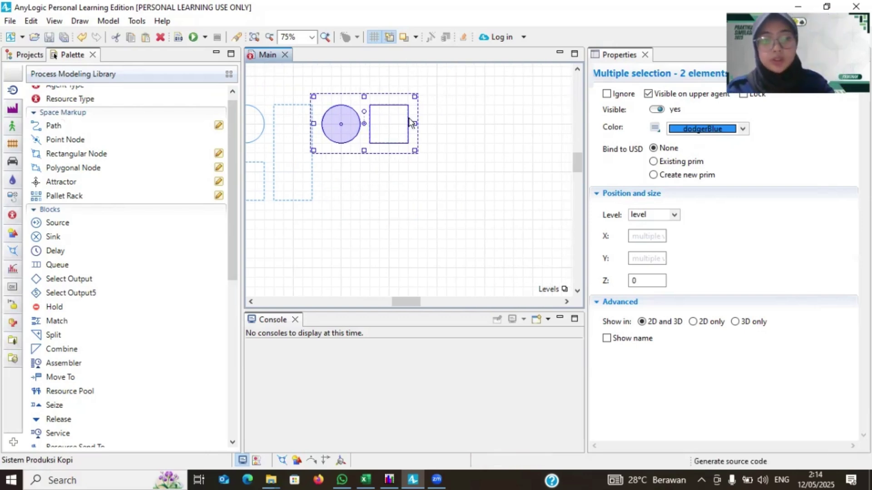
key(ctrl+v)
key(ctrl+v)
drag(446, 125, 446, 121)
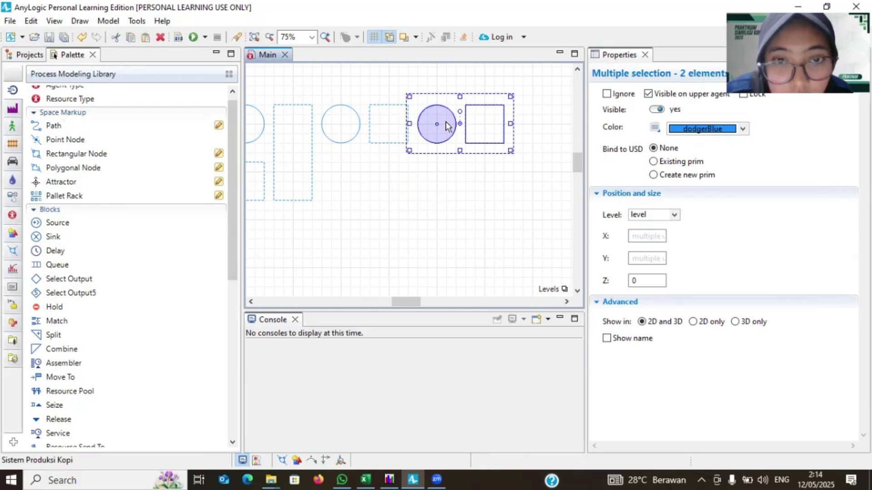
click(486, 130)
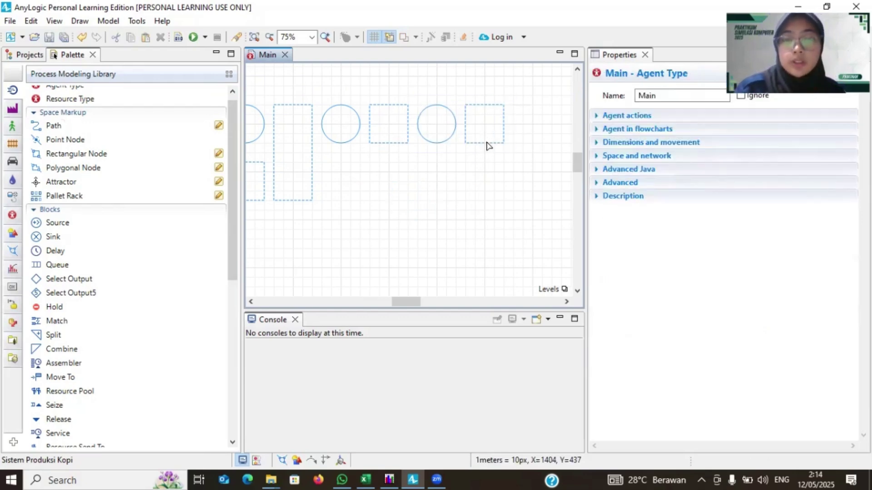
Step: Move the last square node beneath the new pairs to X 1060, Y 480, and widen it to 280 by 80
click(486, 142)
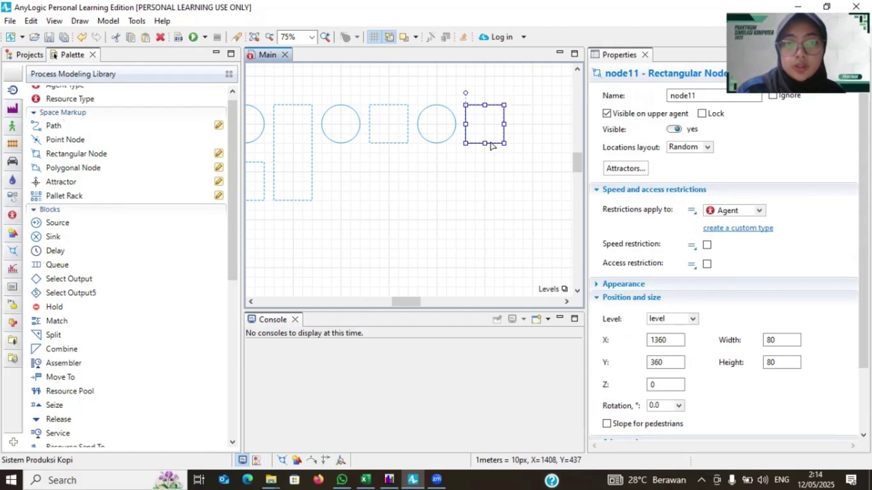
drag(492, 144, 458, 186)
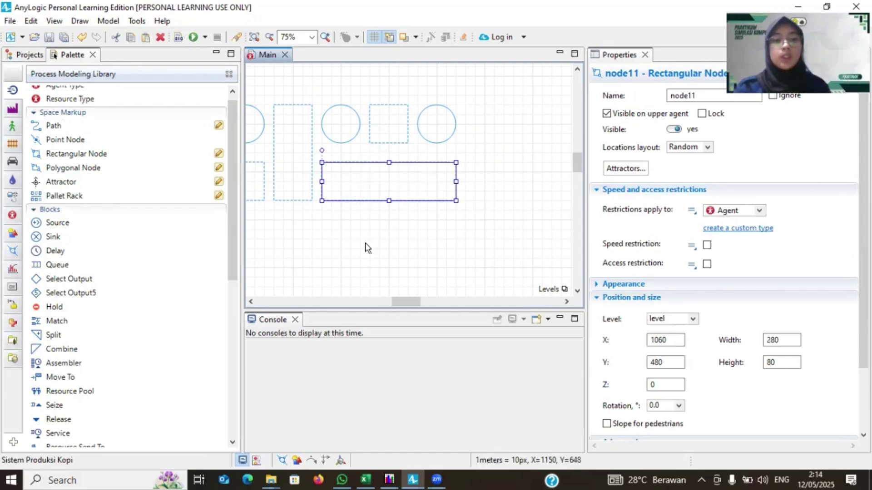
click(367, 247)
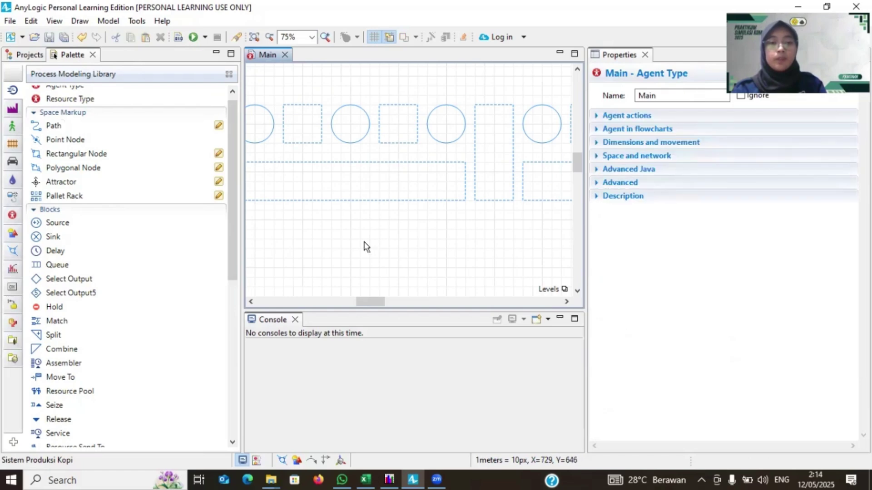
Step: Rename the 480-wide lower rectangular node as Tempat_Karyawan1
scroll(405, 214, left, 5)
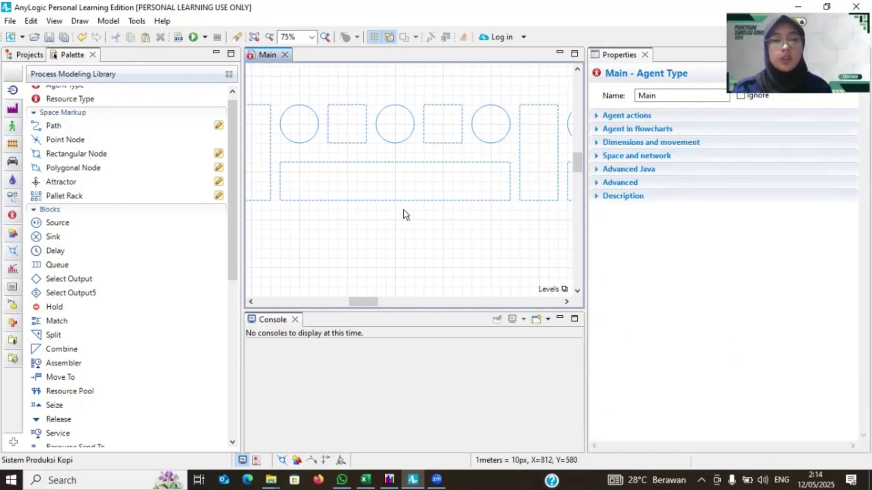
scroll(405, 215, right, 2)
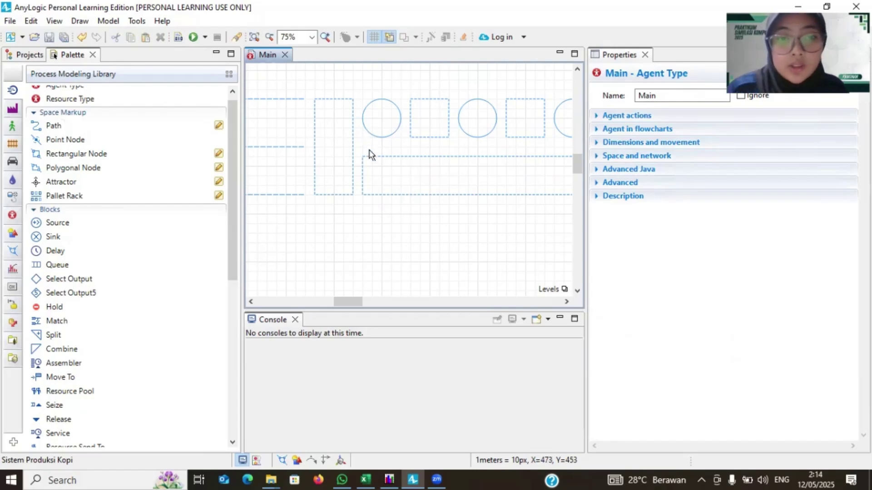
click(370, 157)
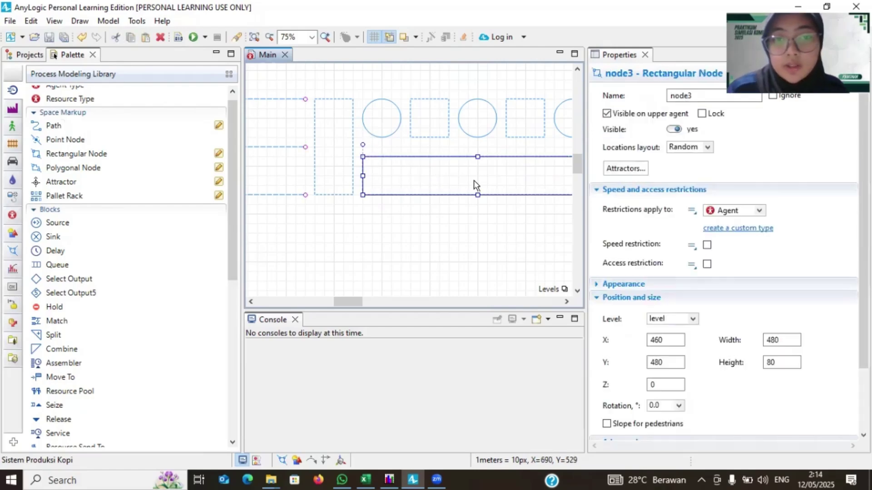
double_click(681, 96)
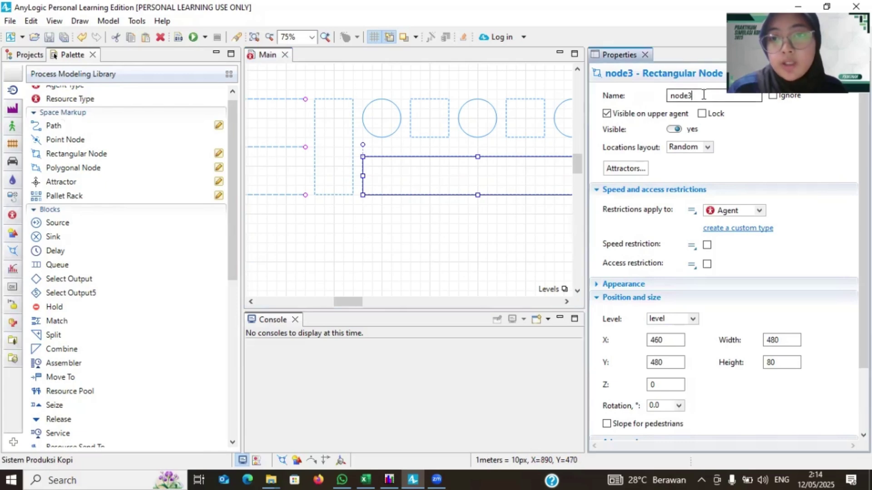
text(Tempat)
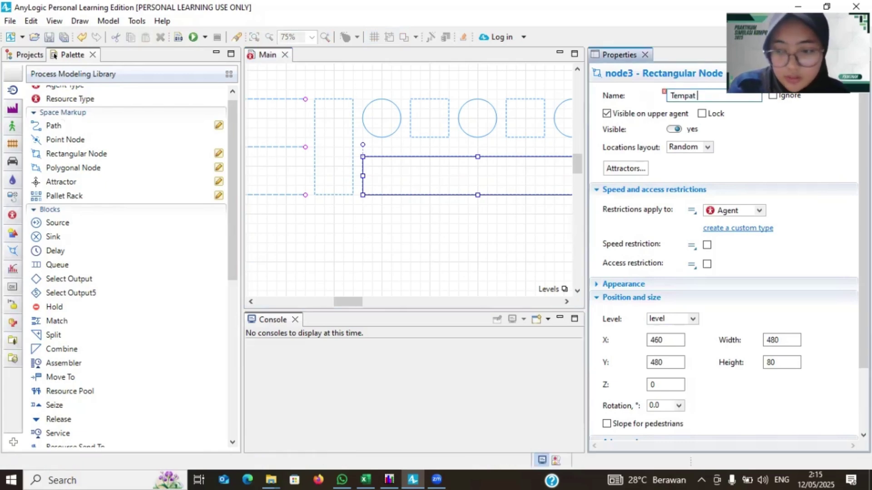
key(BackSpace)
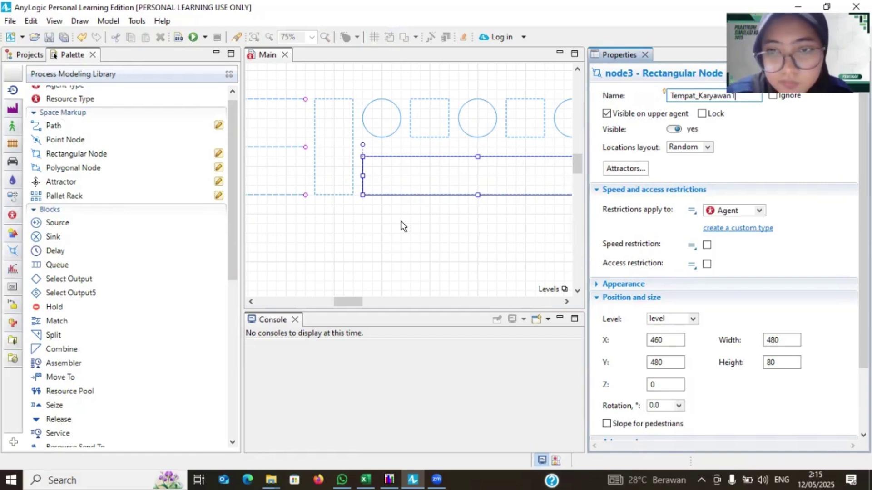
Step: Add a single attractor to the Tempat_Karyawan1 rectangular node
click(634, 172)
click(489, 197)
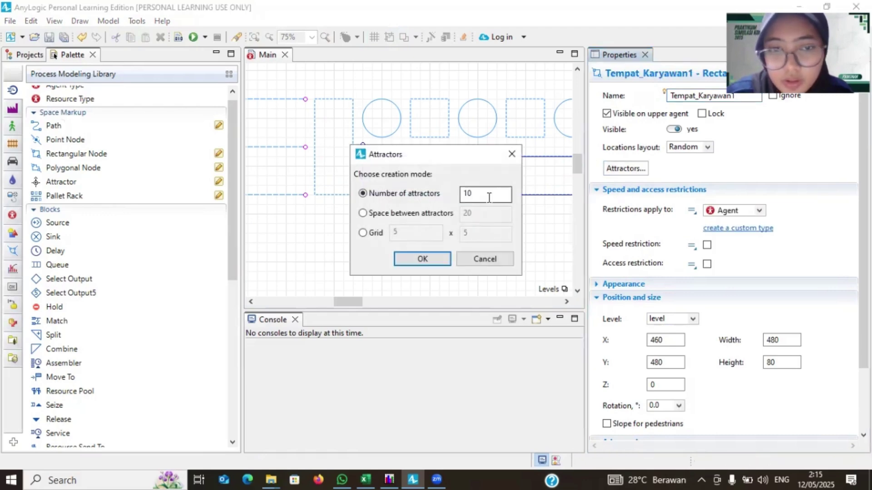
key(BackSpace)
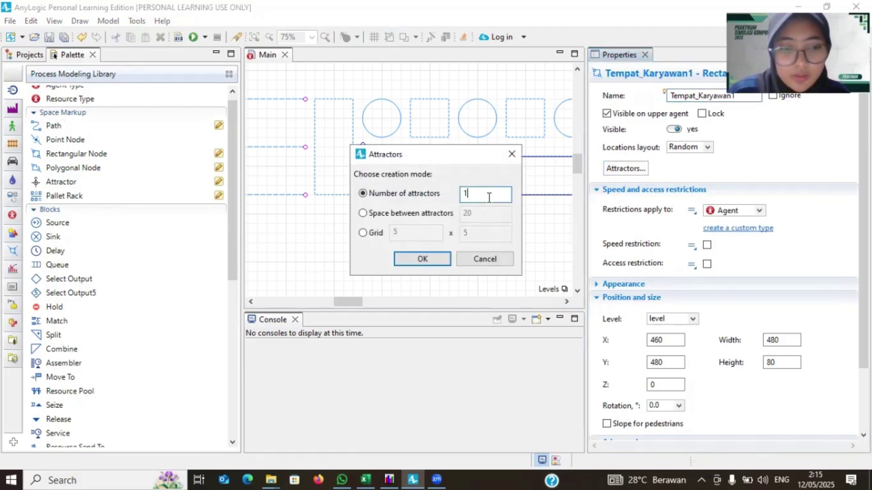
click(426, 258)
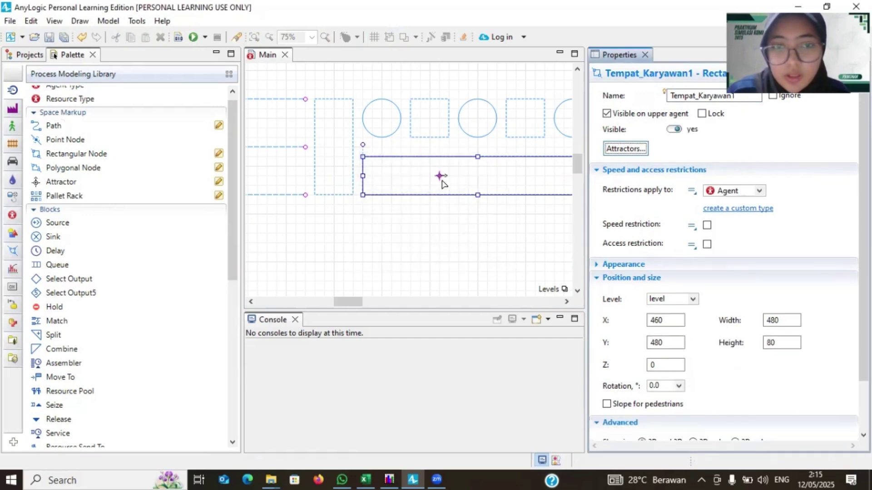
Step: Set the orientation of the attractor inside Tempat_Karyawan1 to 270 degrees
click(440, 176)
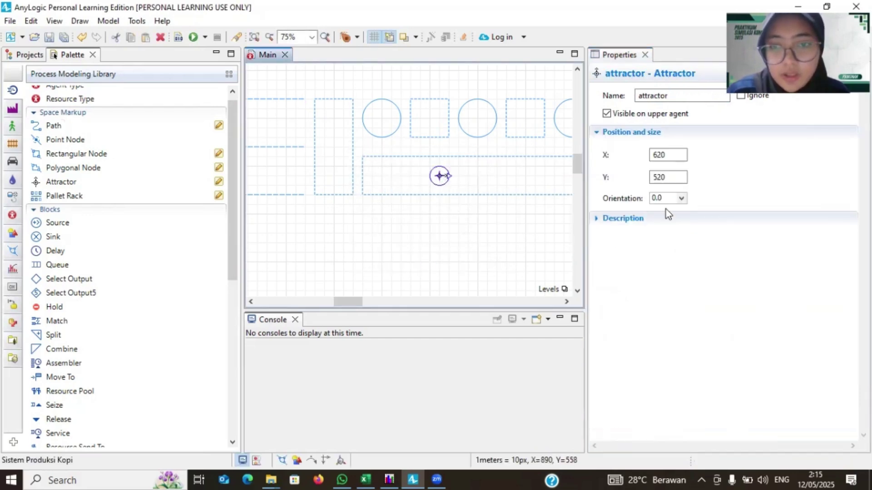
double_click(667, 197)
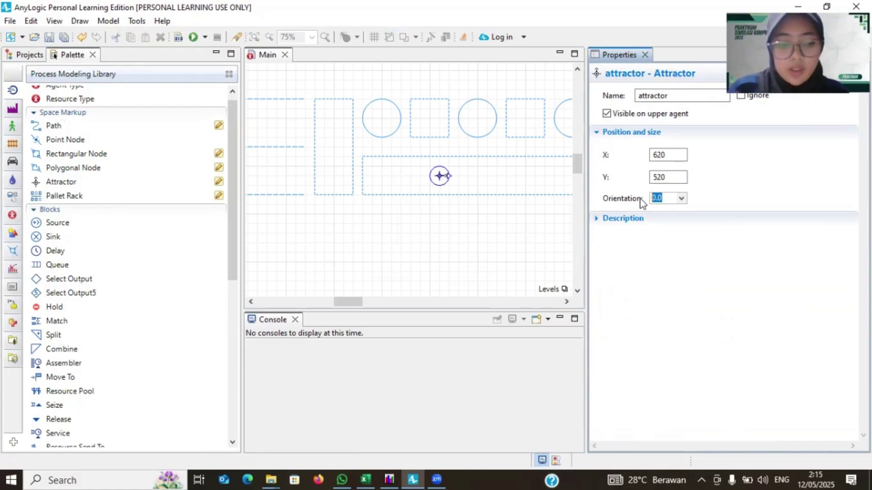
text(270)
key(Return)
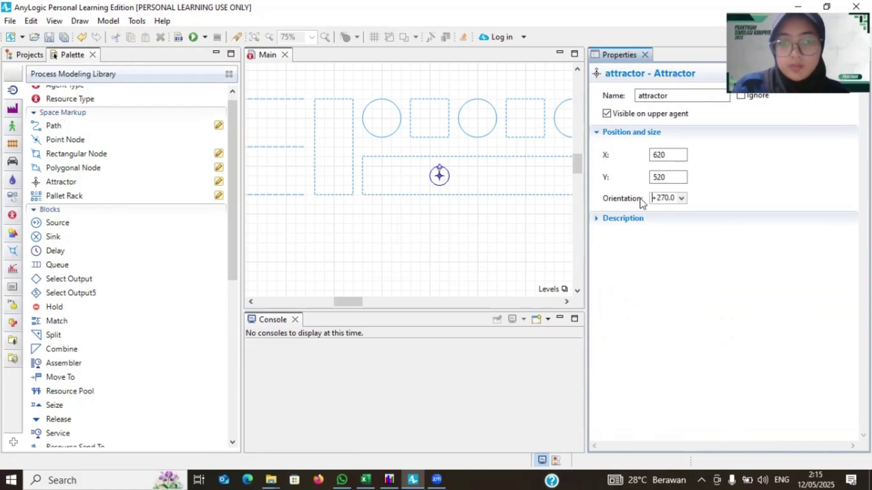
Step: Rename the 280-wide lower rectangular node beneath the last node pairs as Tempat_Karyawan2
scroll(516, 198, right, 5)
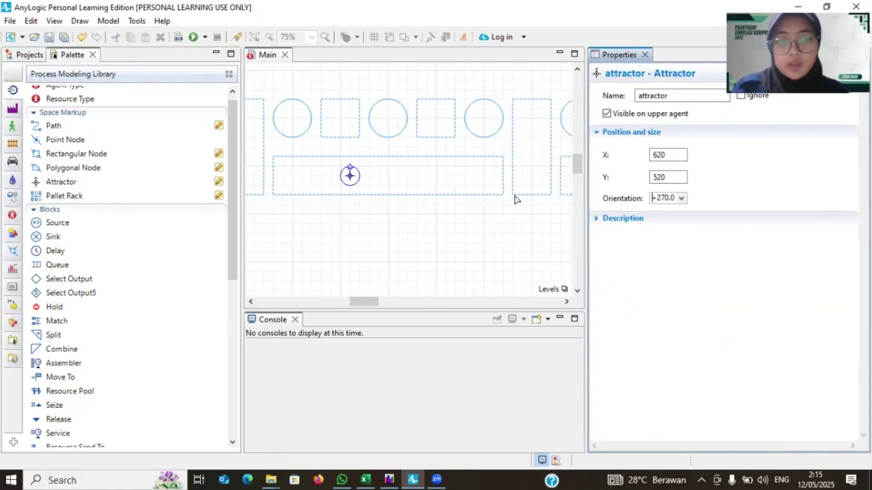
scroll(516, 198, right, 3)
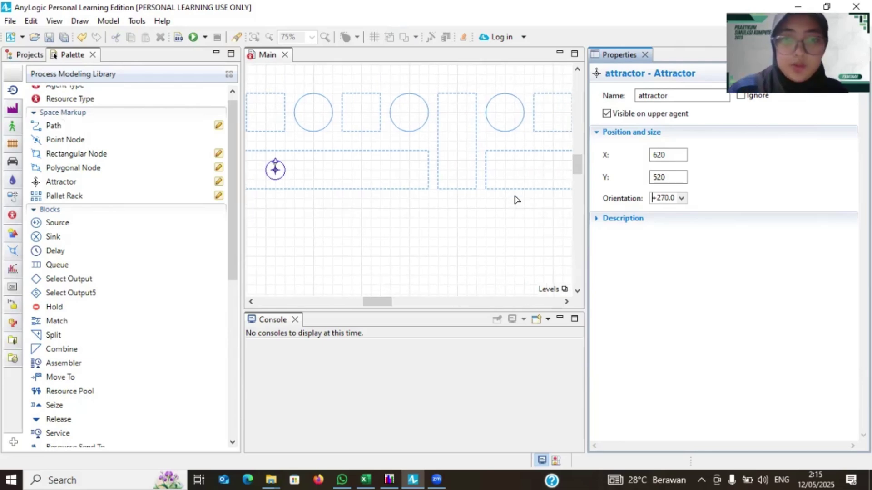
scroll(516, 199, down, 1)
click(509, 187)
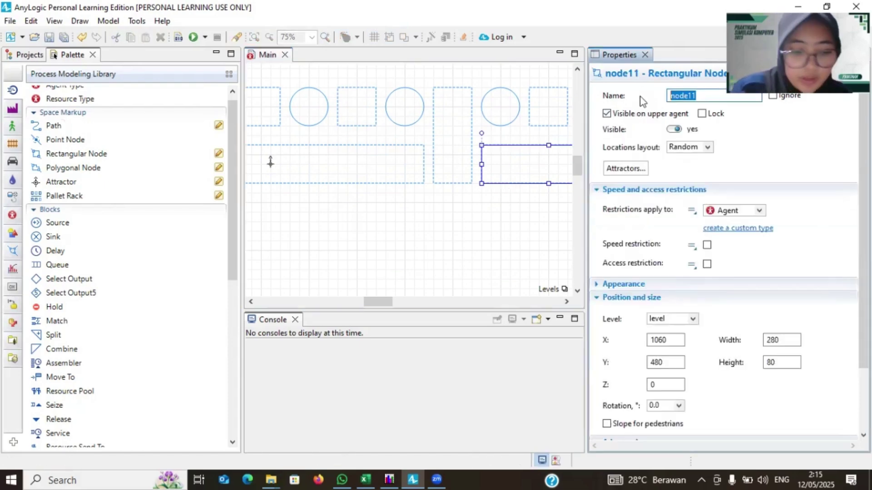
text(Tem)
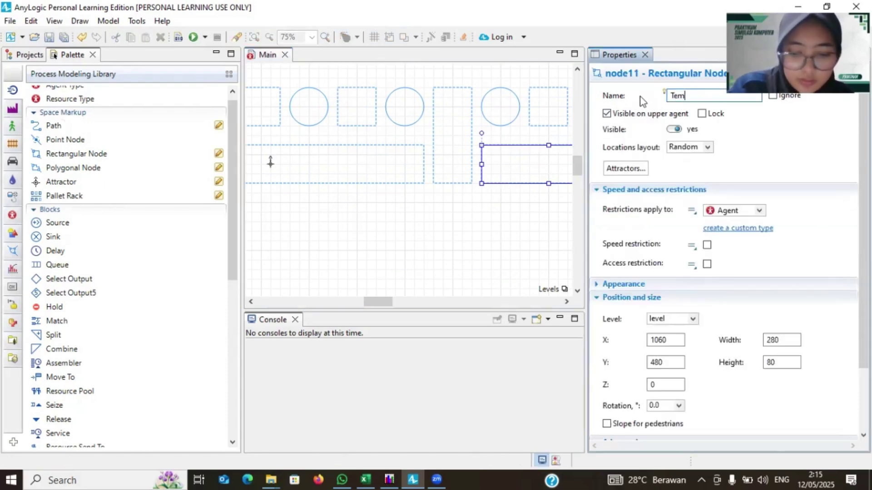
text(pat_Karyawan2)
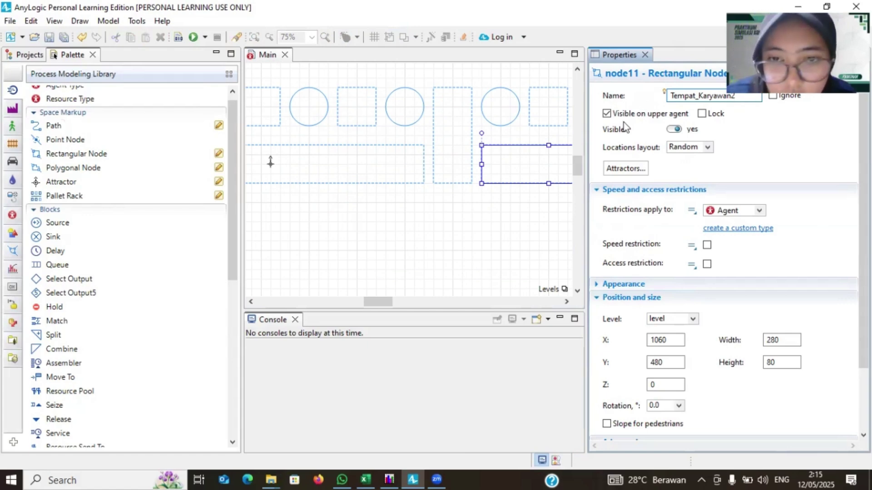
Step: Add a single attractor to the Tempat_Karyawan2 rectangular node
click(626, 169)
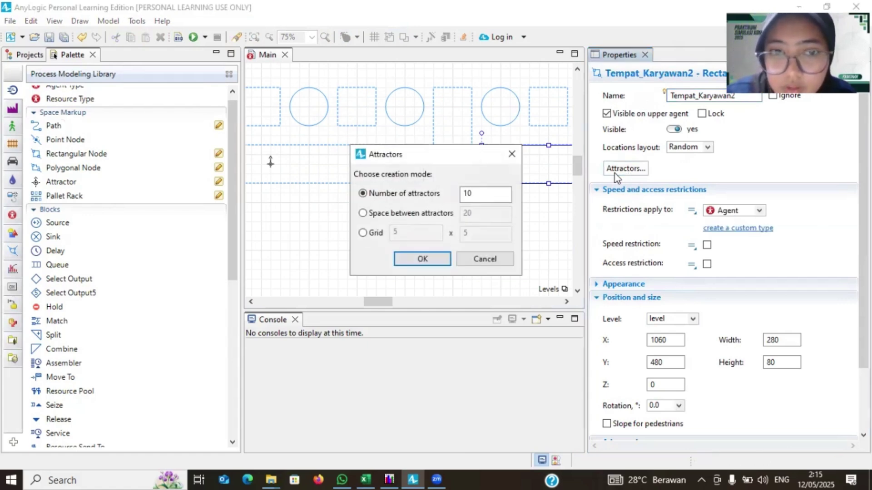
click(486, 196)
key(BackSpace)
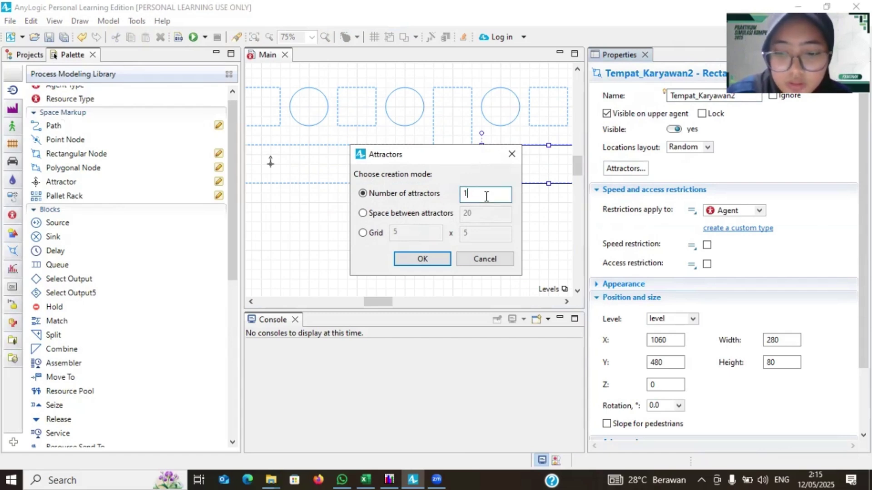
key(Return)
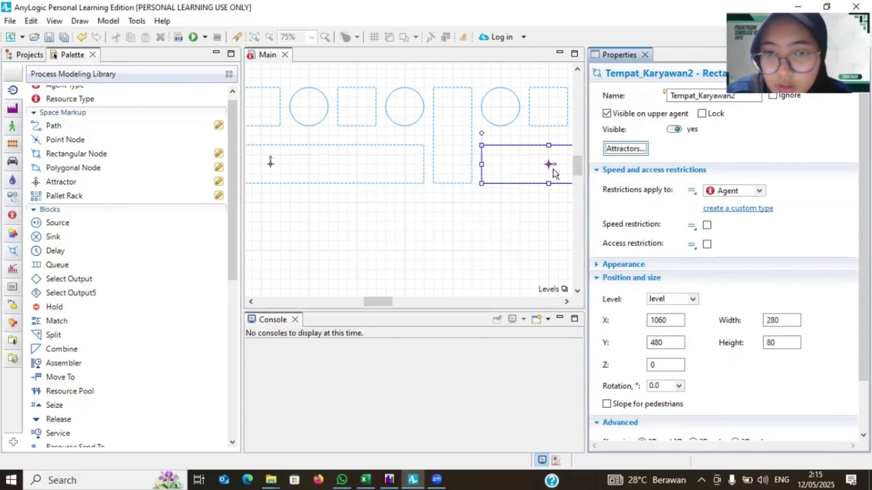
Step: Set the orientation of the attractor inside Tempat_Karyawan2 to 270 degrees
click(549, 165)
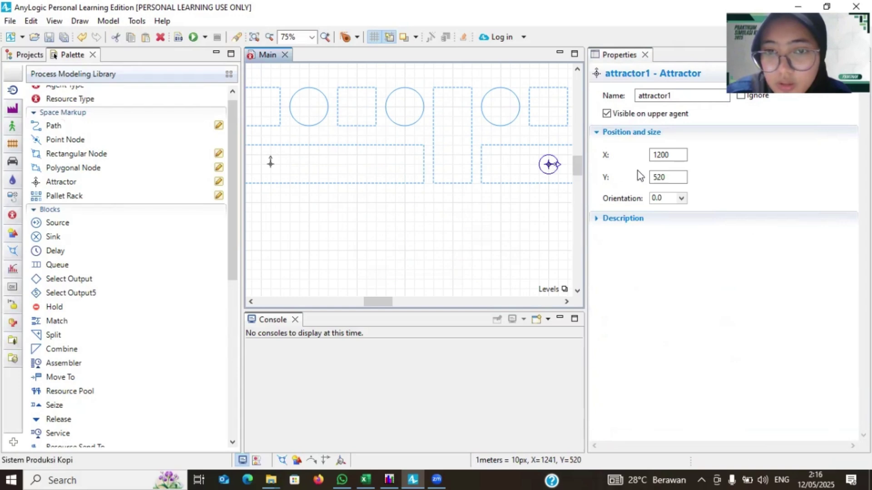
click(651, 199)
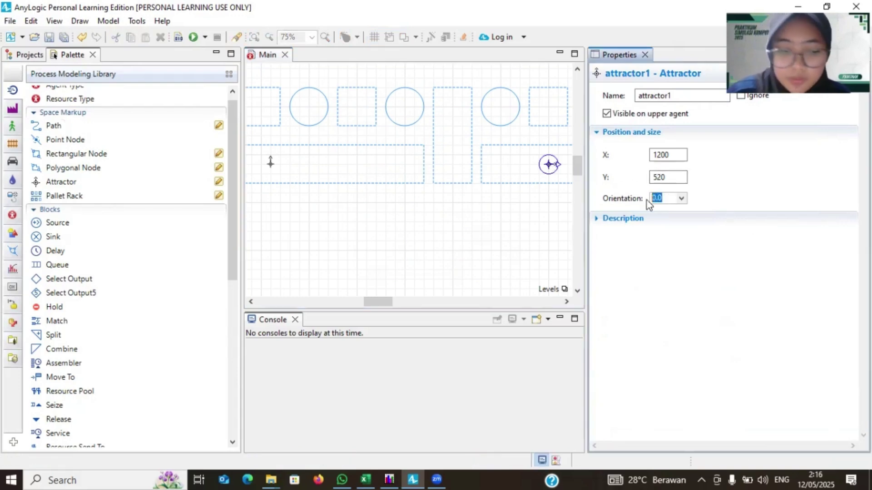
text(270)
key(Return)
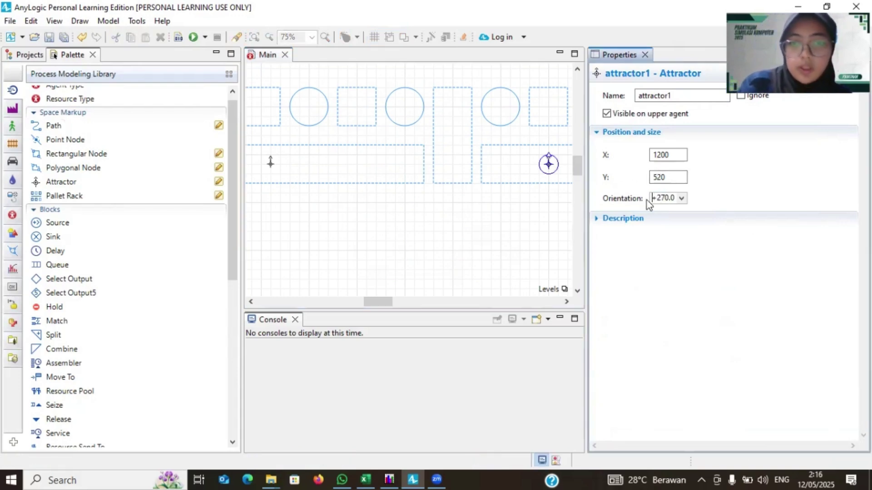
Step: Rename the uppermost of the three horizontal paths as Antriain_Kopi_Susu_Gula_Aren
scroll(306, 187, left, 4)
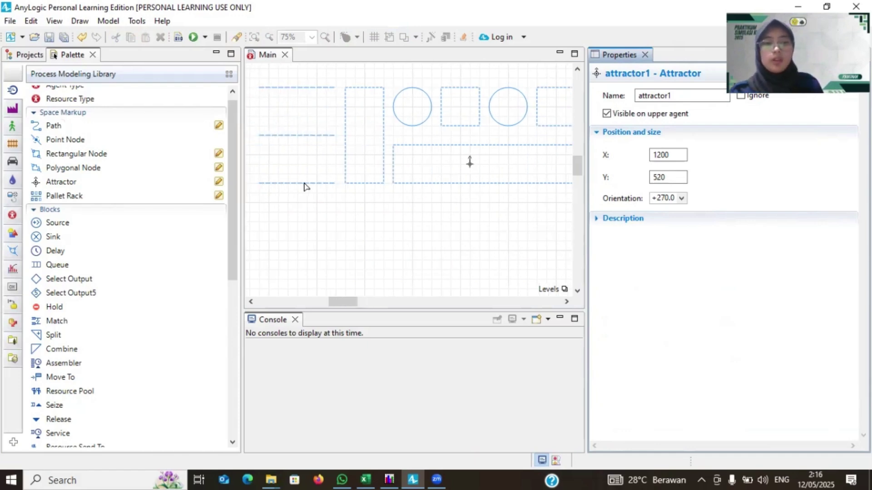
click(366, 88)
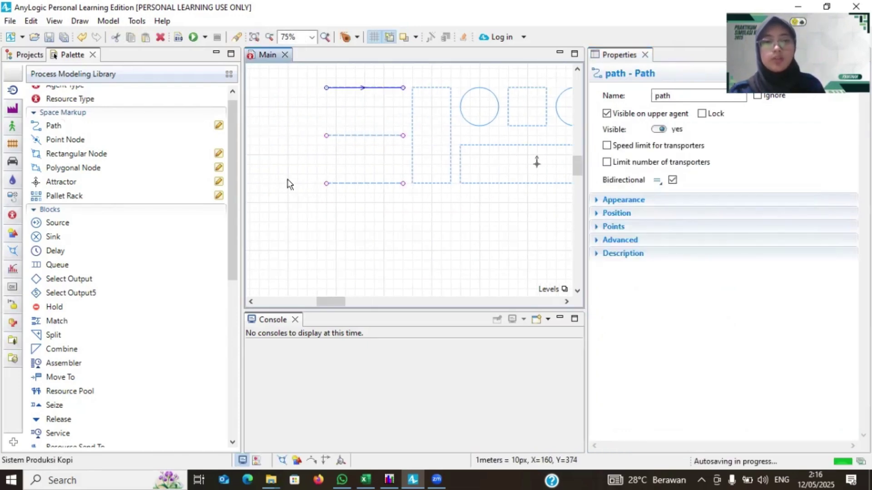
scroll(373, 202, up, 2)
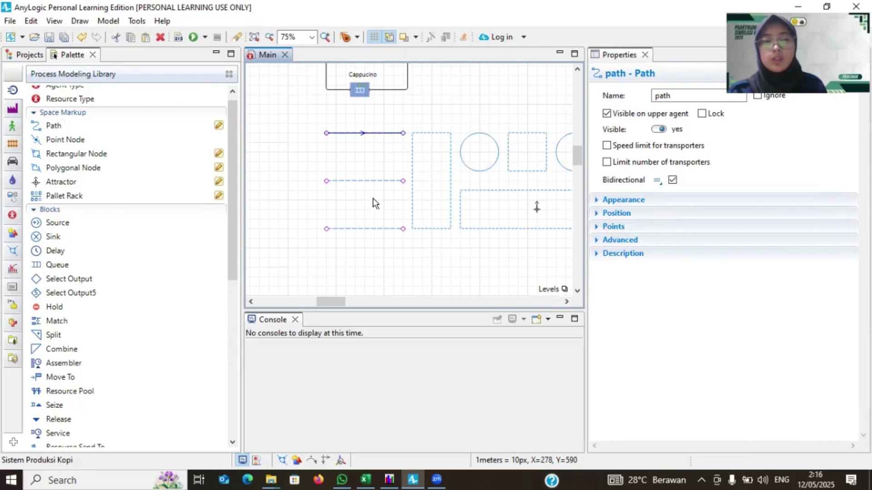
scroll(374, 203, up, 2)
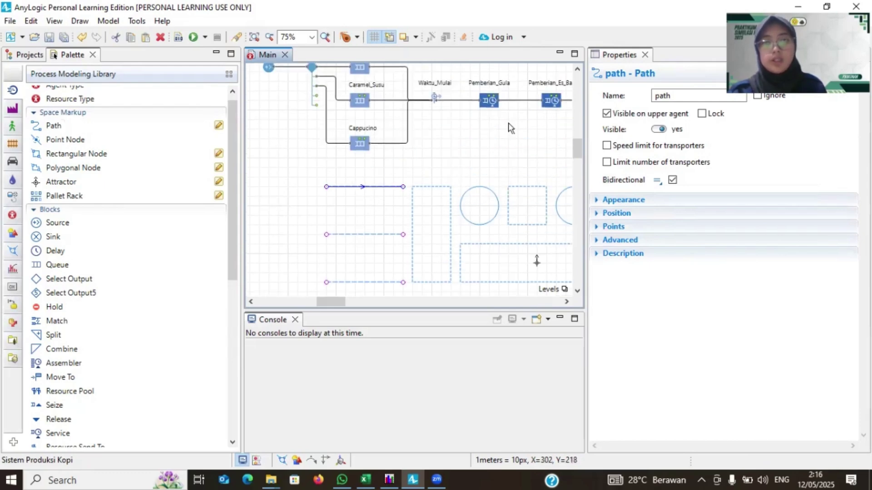
double_click(689, 96)
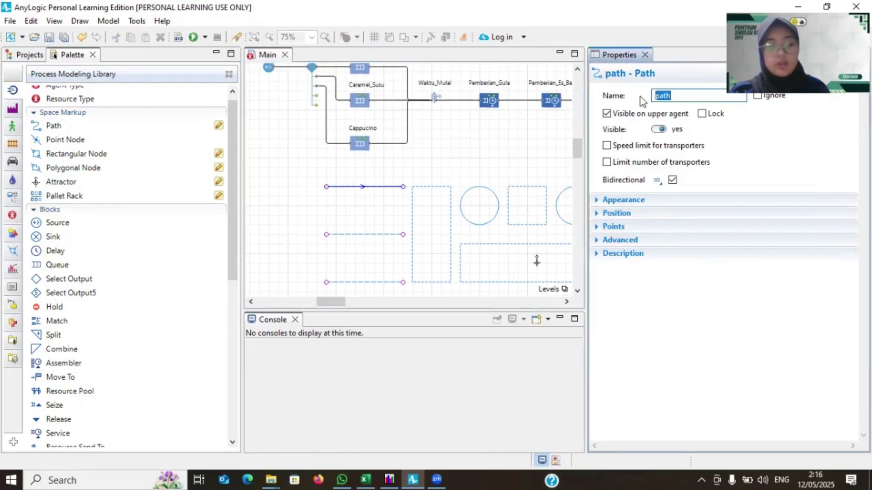
text(Antr)
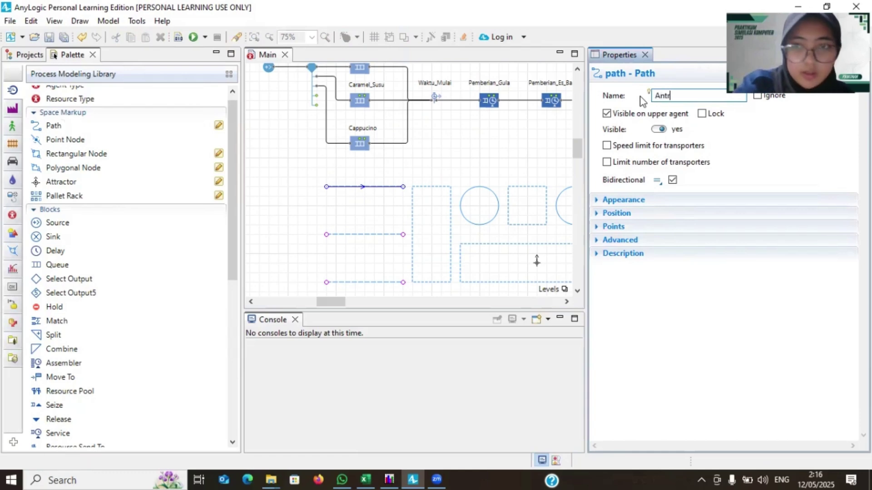
text(iain)
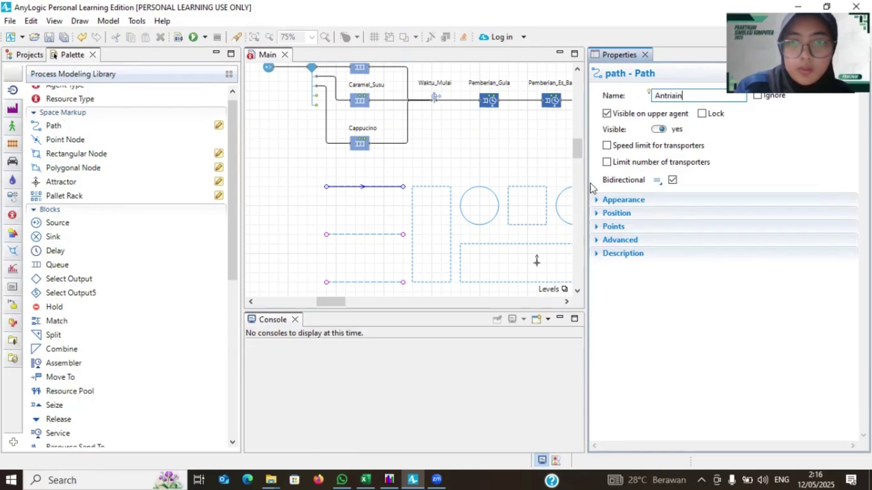
text(_Kop)
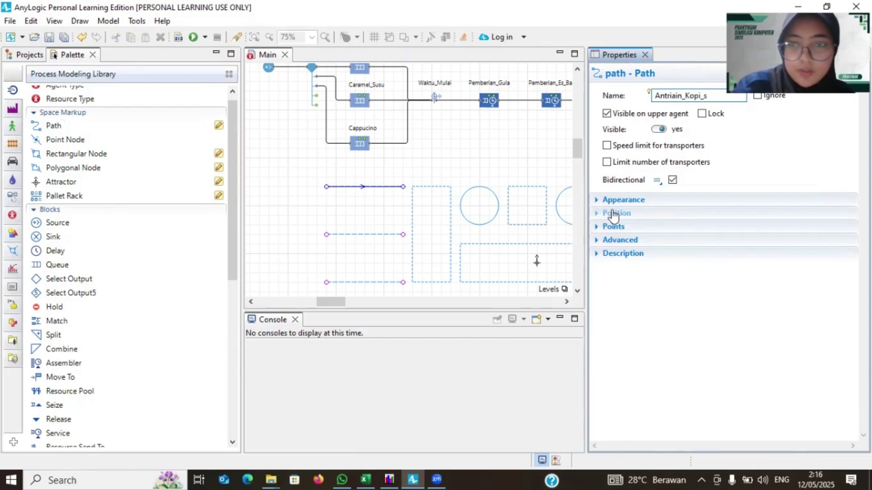
text(i_Susu)
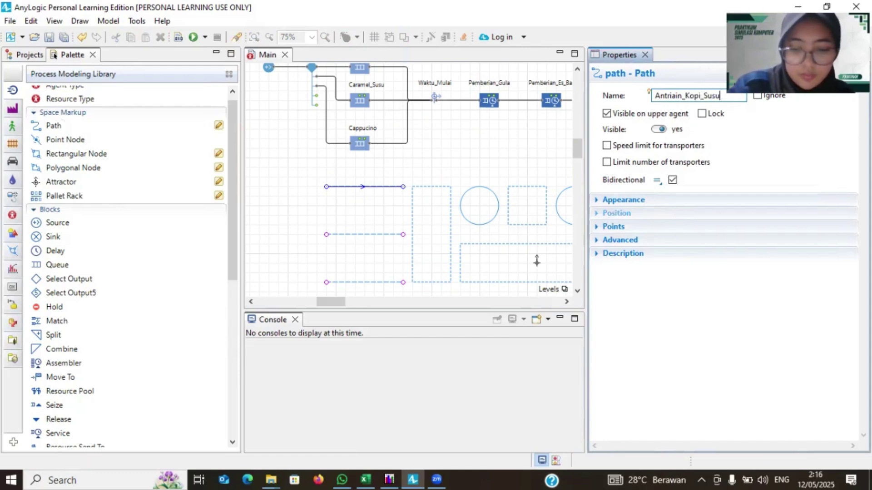
text()Gula_)
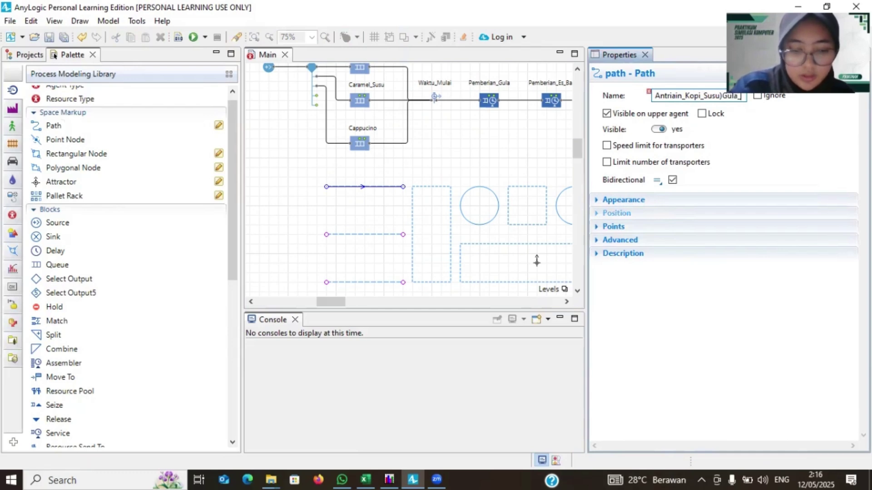
text(Aren)
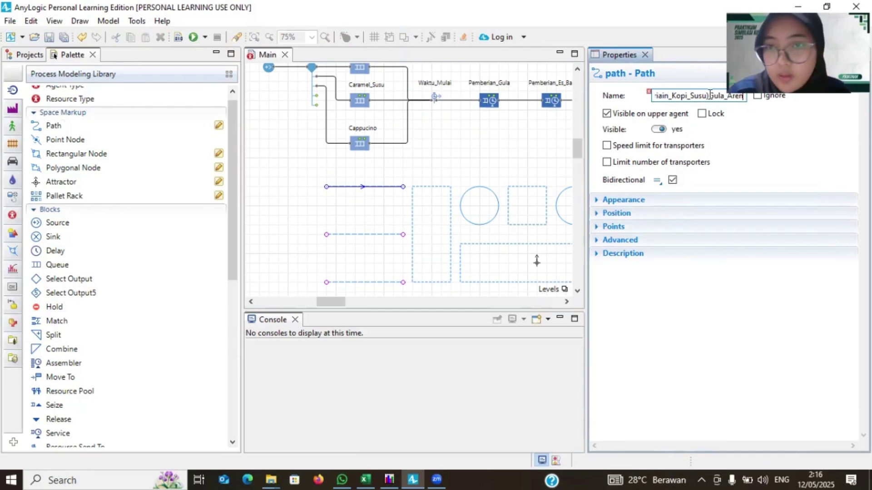
key(BackSpace)
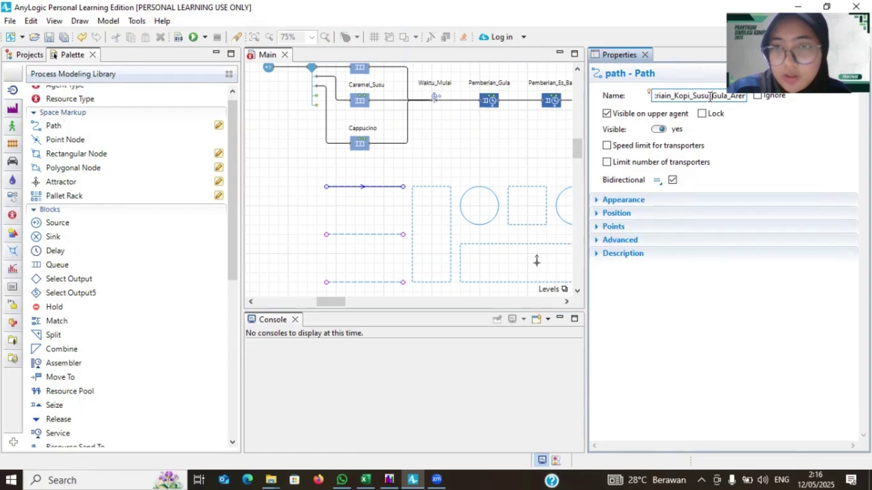
Step: Rename the middle of the three horizontal paths as Antriain_Caramel_Susu, reusing the prefix of the uppermost path's name
double_click(665, 96)
key(ctrl+c)
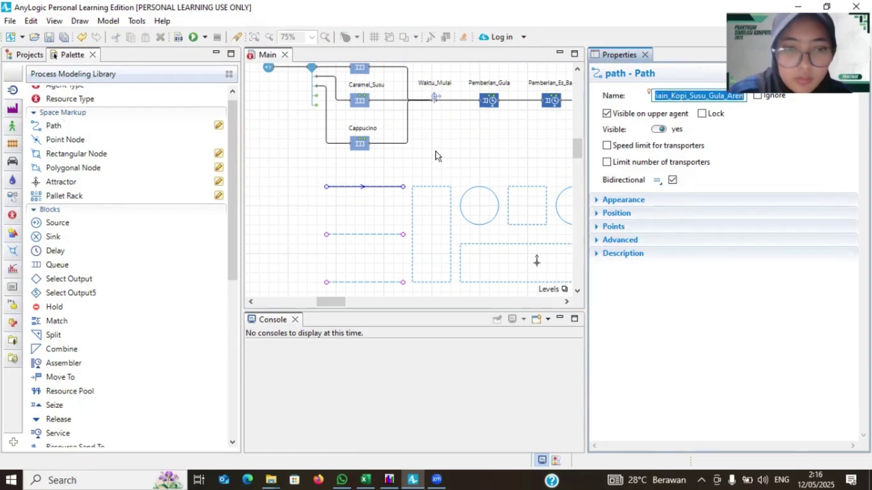
click(338, 235)
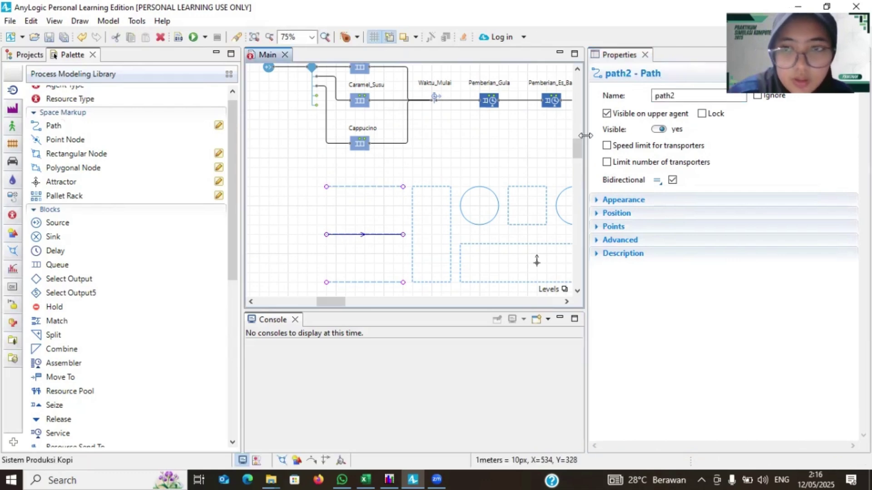
drag(679, 95, 640, 97)
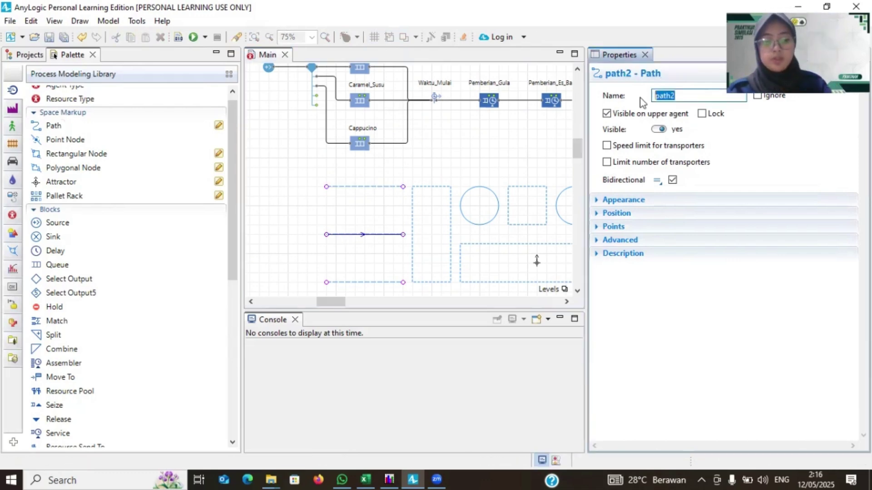
key(ctrl+v)
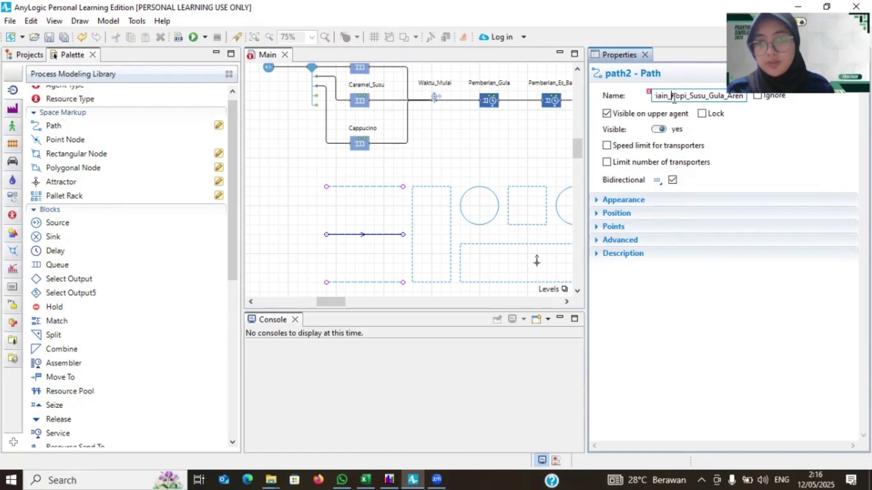
drag(674, 96, 772, 99)
text(C)
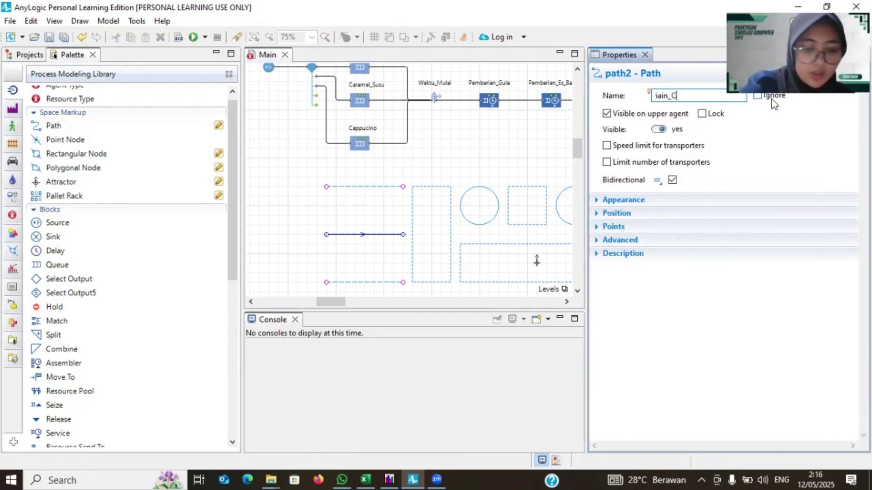
text(aramel_)
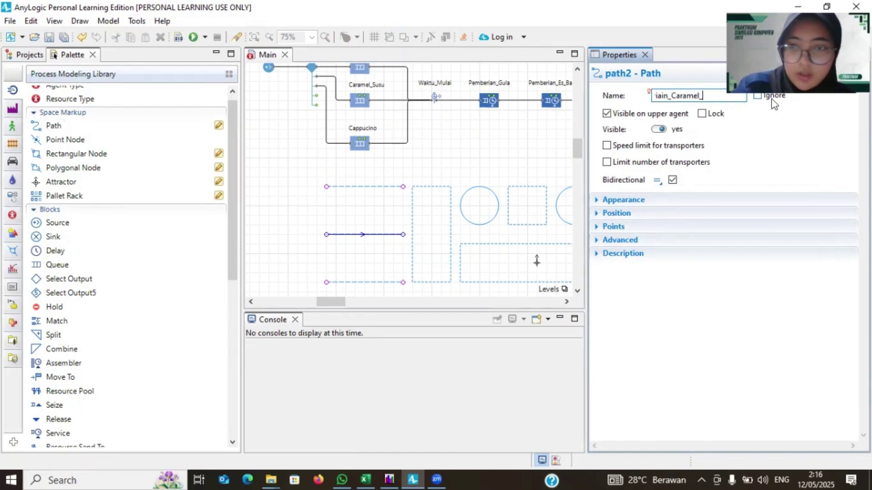
text(Susu)
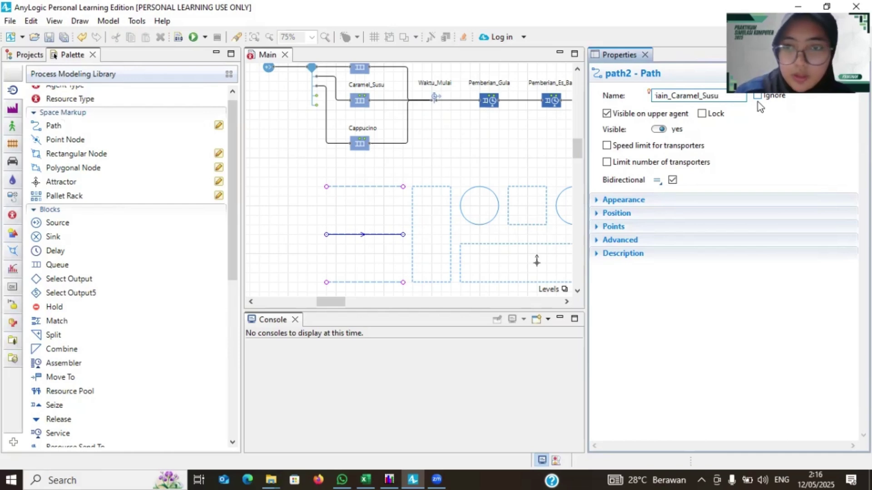
Step: Rename the lowest of the three horizontal paths as Antriain_Cappucino
click(361, 282)
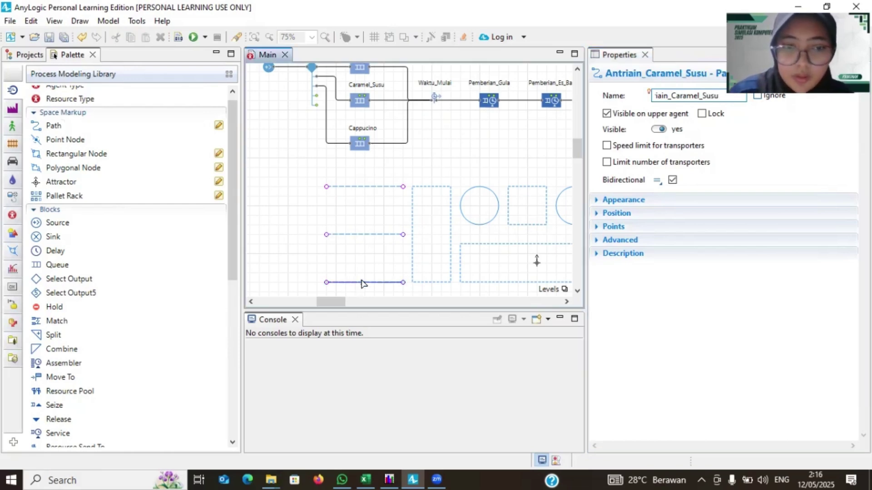
double_click(664, 95)
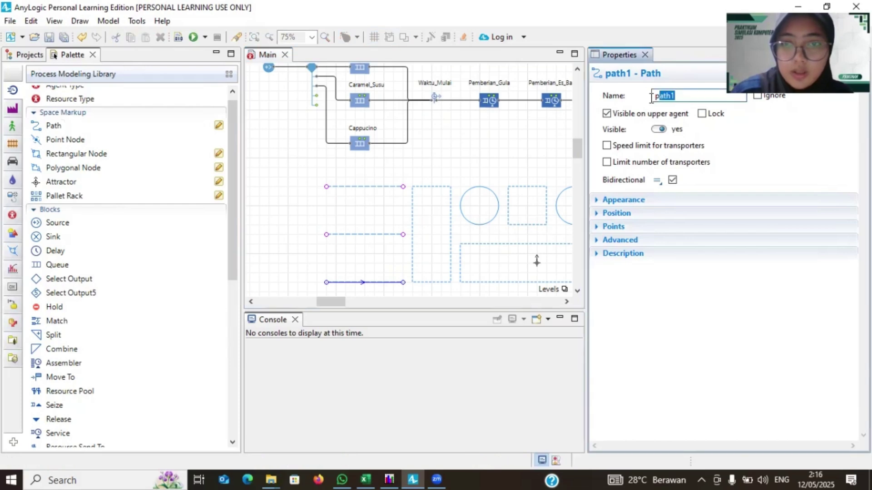
text(iain_Kopi_Susu_Gula_Aren)
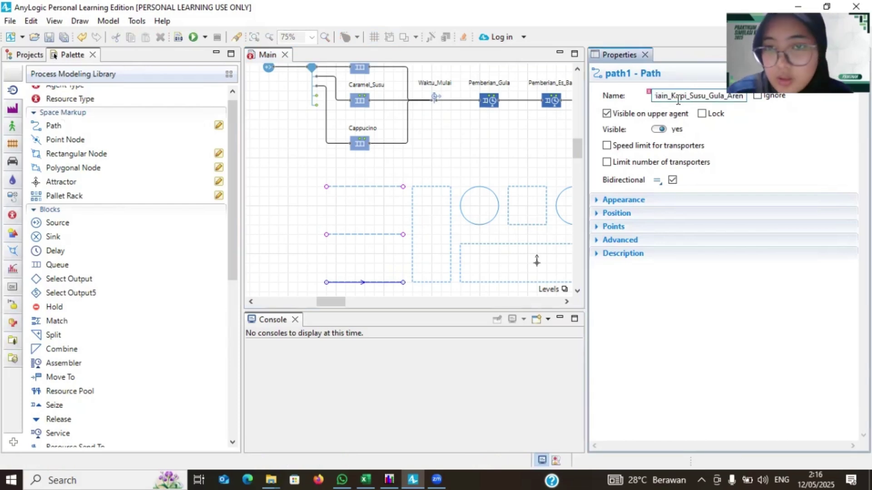
double_click(740, 99)
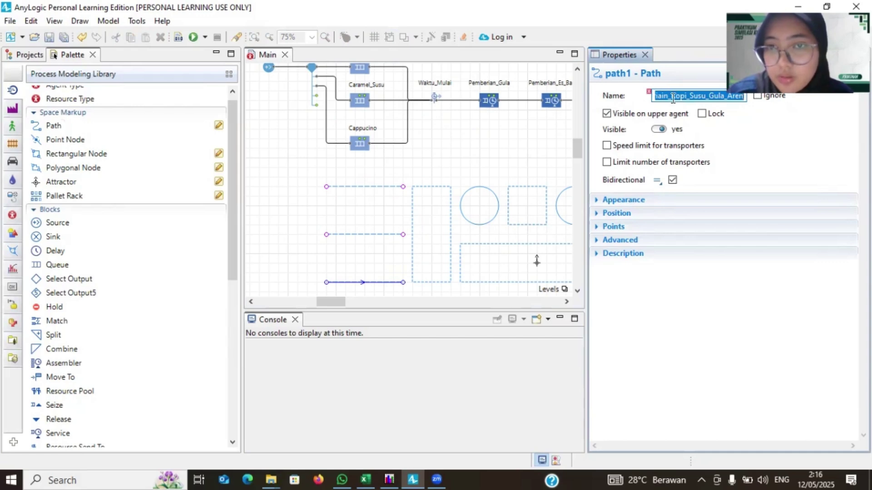
drag(671, 97, 719, 95)
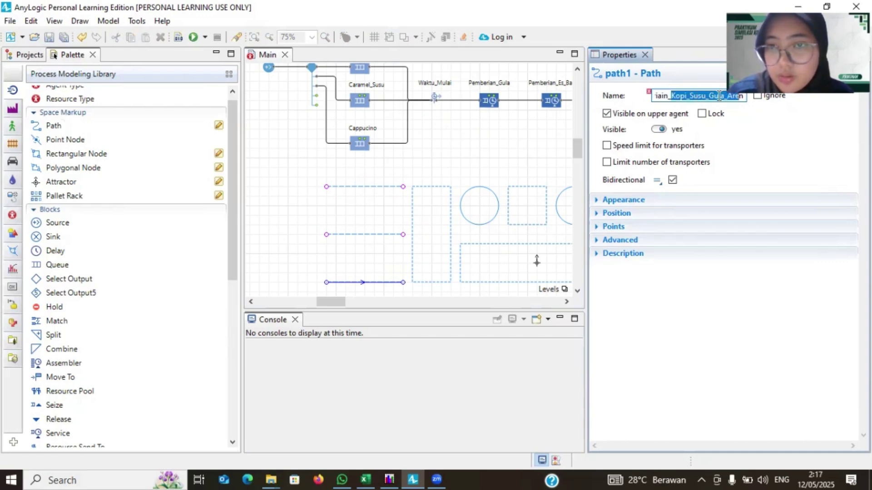
text(Ca)
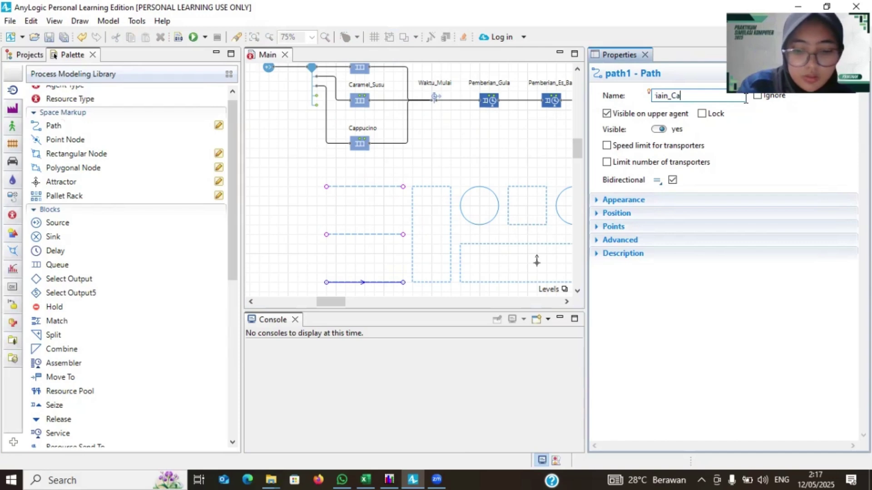
text(ppucino)
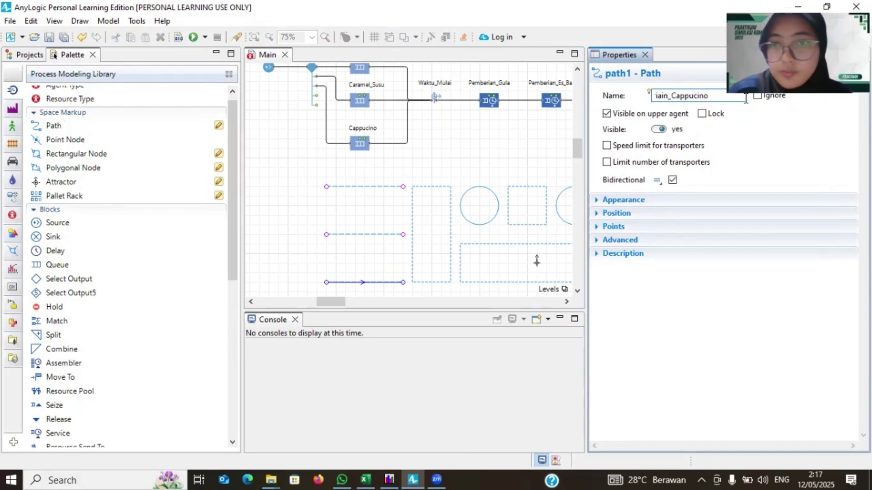
Step: Rename the tall rectangular node directly beside the three horizontal paths as Antrian_Pemberian_Gula
click(452, 216)
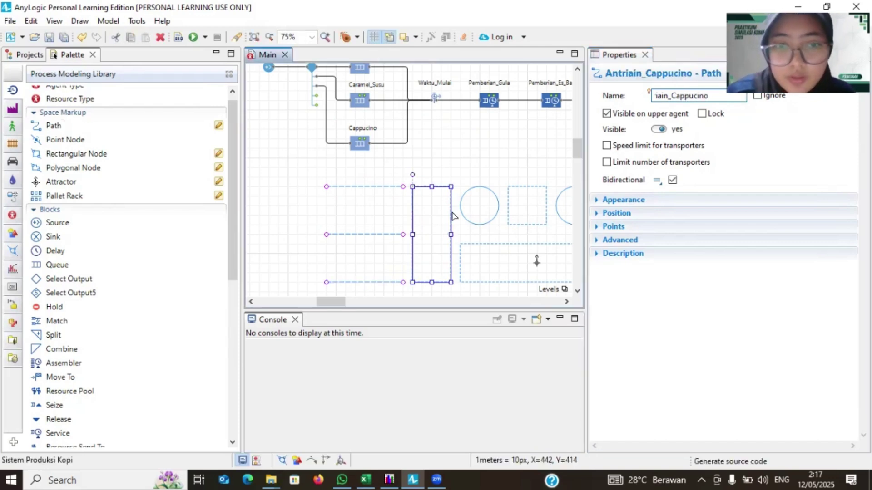
double_click(666, 97)
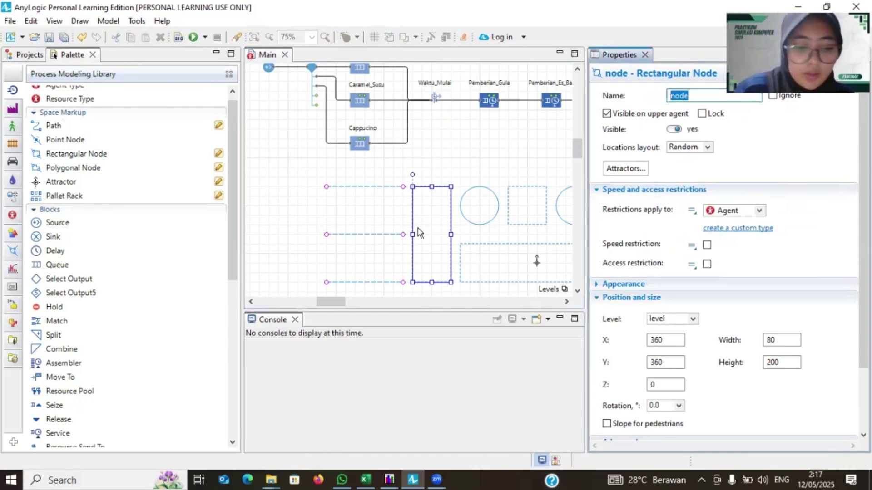
text(Antrian_Pemberian_Gula)
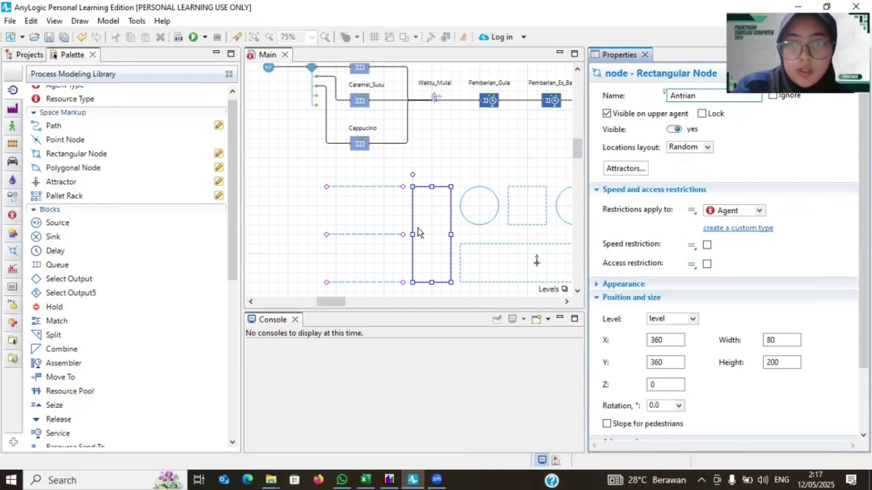
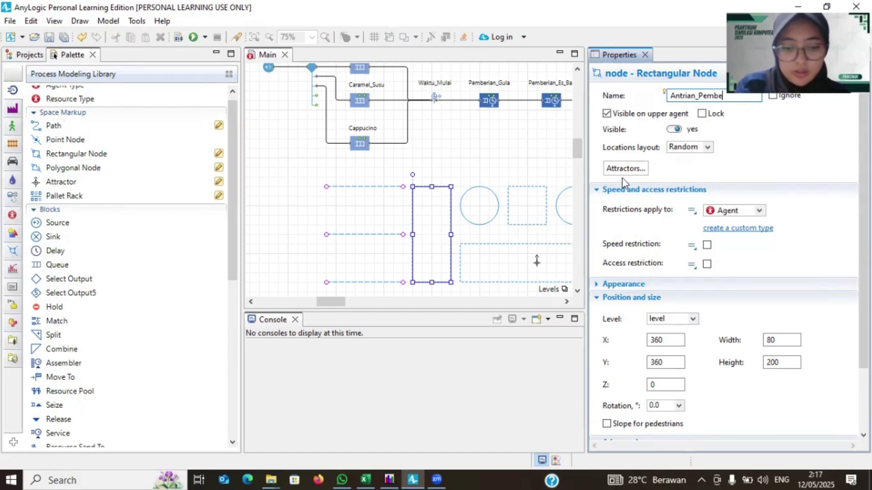
text(rian_Gula)
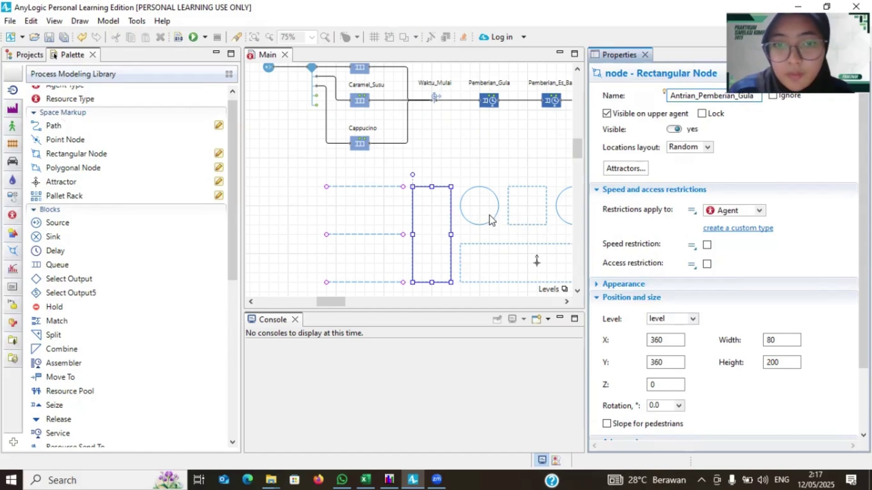
Step: Rename the square node between the first and second circles as Antrian_Pemberian_Es_Batu, based on a copy of the Antrian_Pemberian_Gula name
double_click(702, 96)
key(ctrl+c)
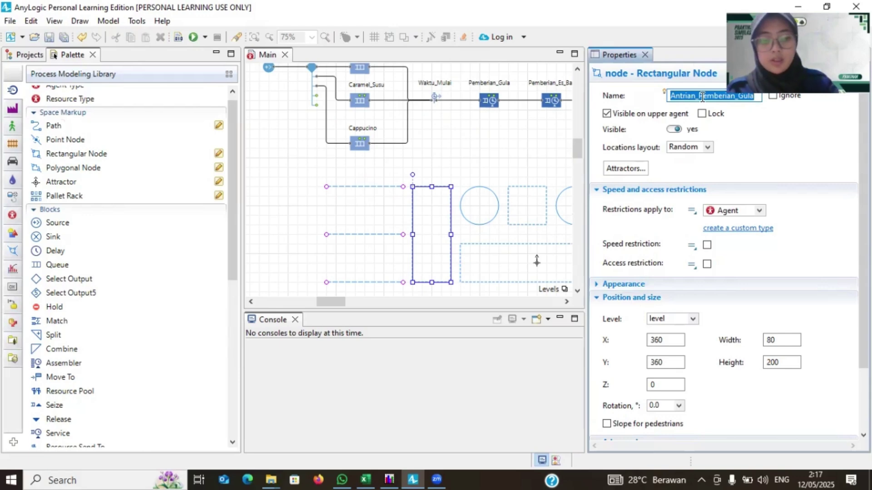
click(545, 226)
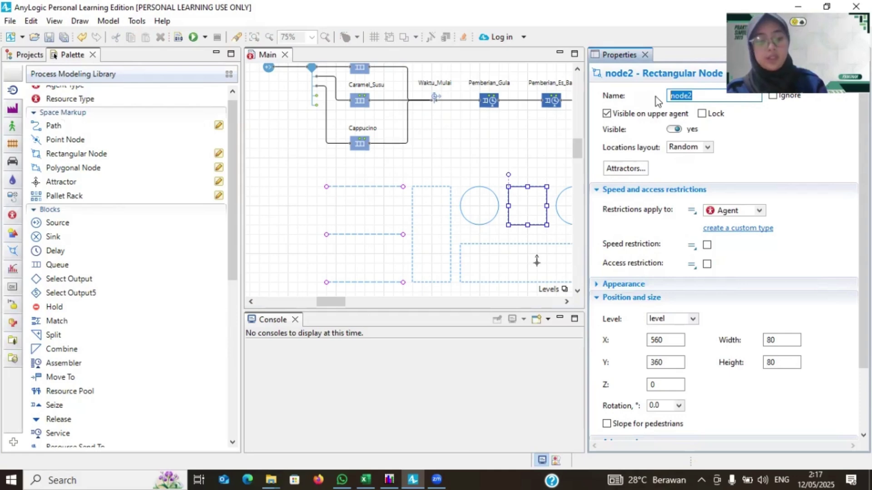
key(ctrl+v)
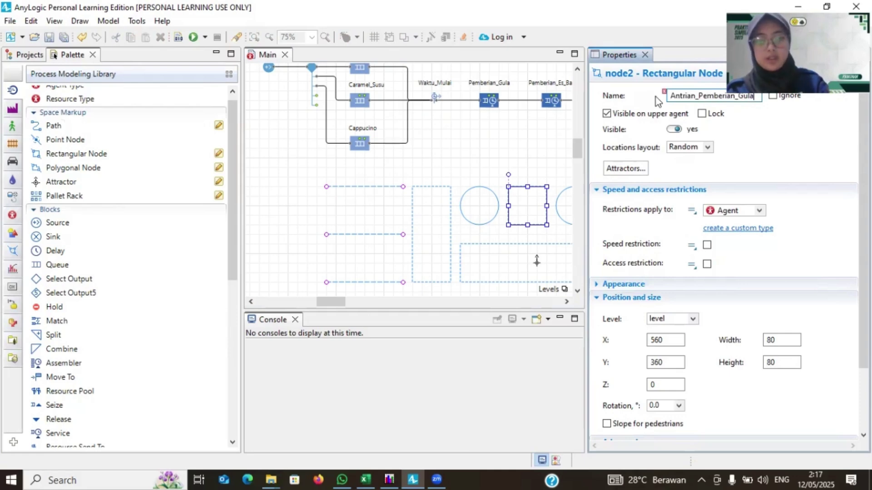
double_click(742, 101)
key(ctrl+c)
click(742, 102)
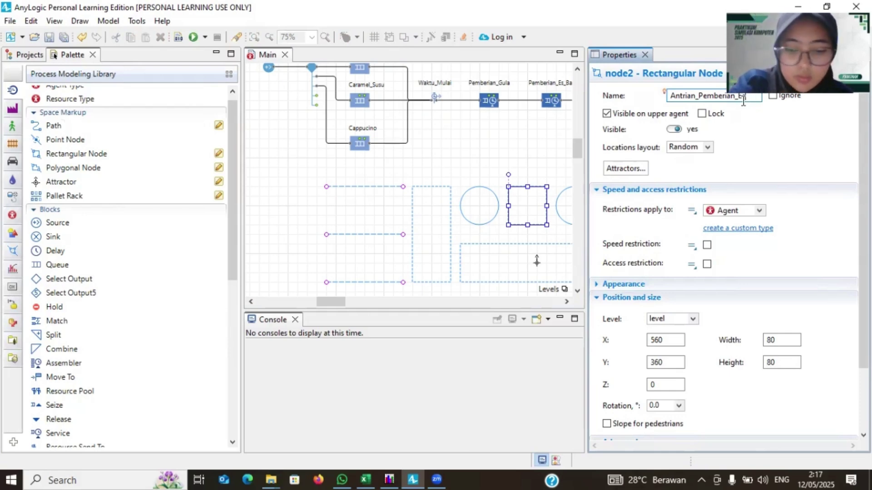
text(Es_Ba)
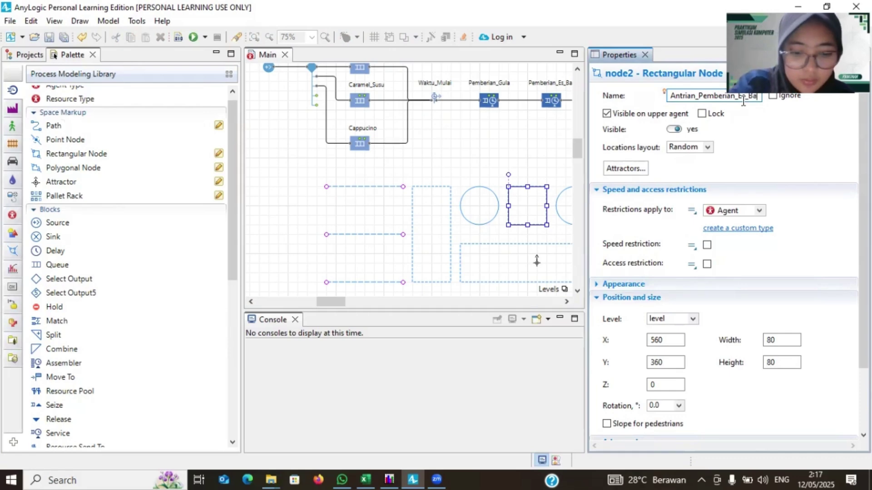
text(tu)
Step: Rename the square node between the second and third circles as Antrian_Pemberian_Susu
scroll(560, 167, right, 3)
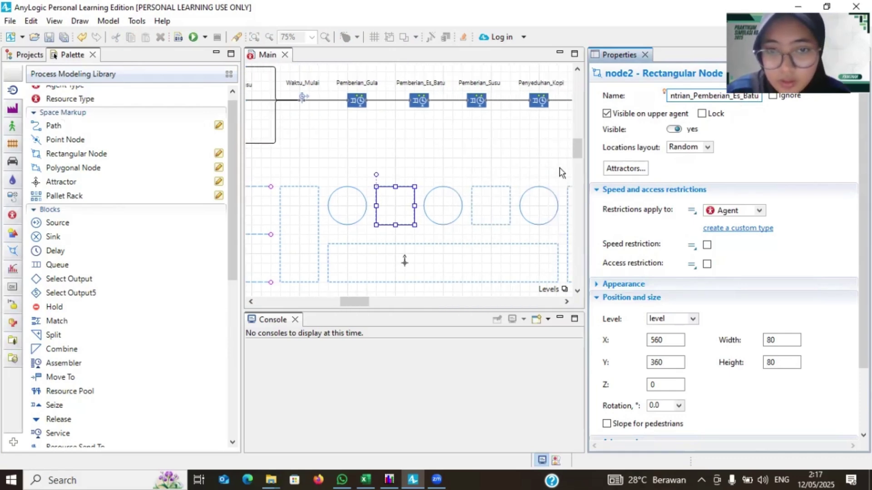
click(476, 223)
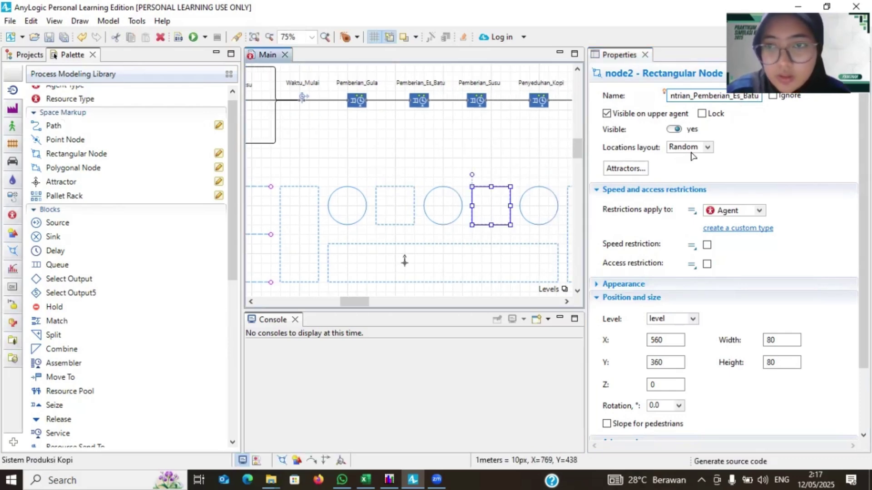
double_click(704, 96)
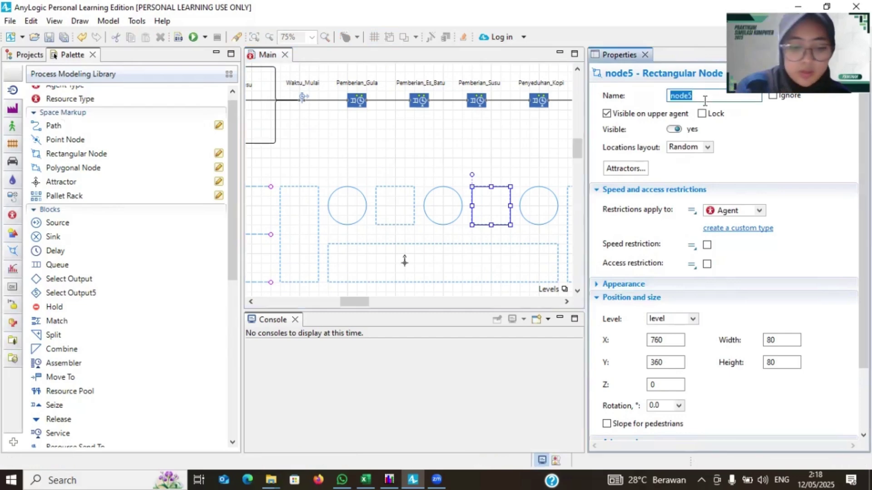
key(ctrl+v)
key(BackSpace)
key(BackSpace)
key(BackSpace)
key(BackSpace)
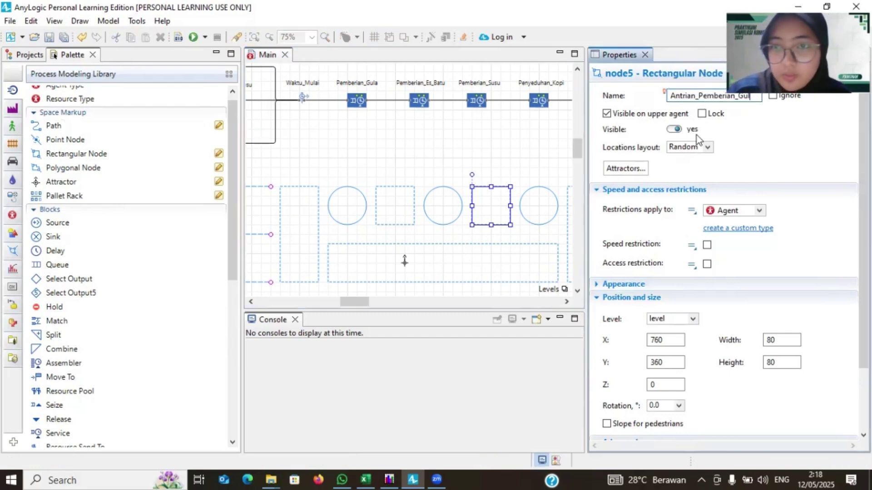
text(Susu)
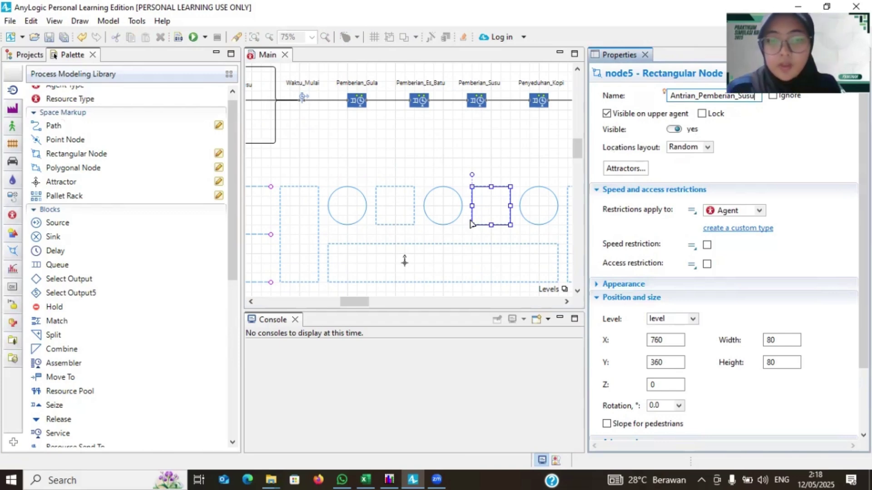
Step: Rename the square node between the last two circles as Antrian_Penyeduhan_Kopi
scroll(472, 224, right, 5)
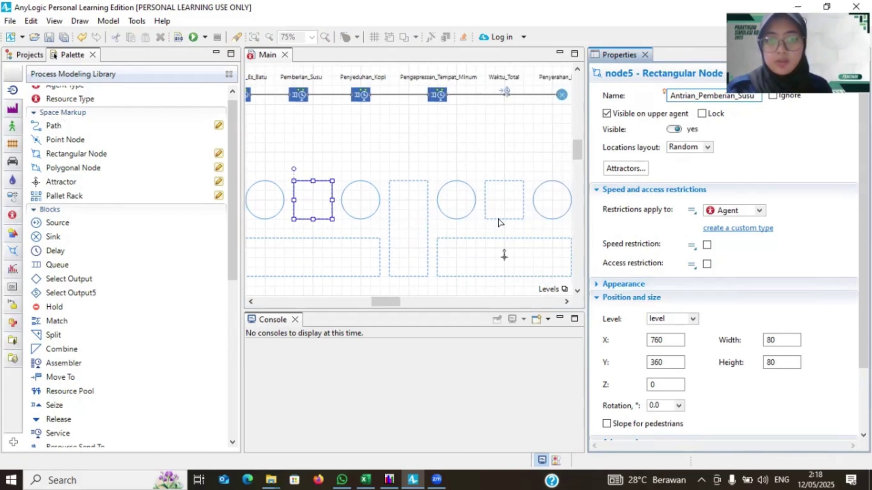
click(498, 219)
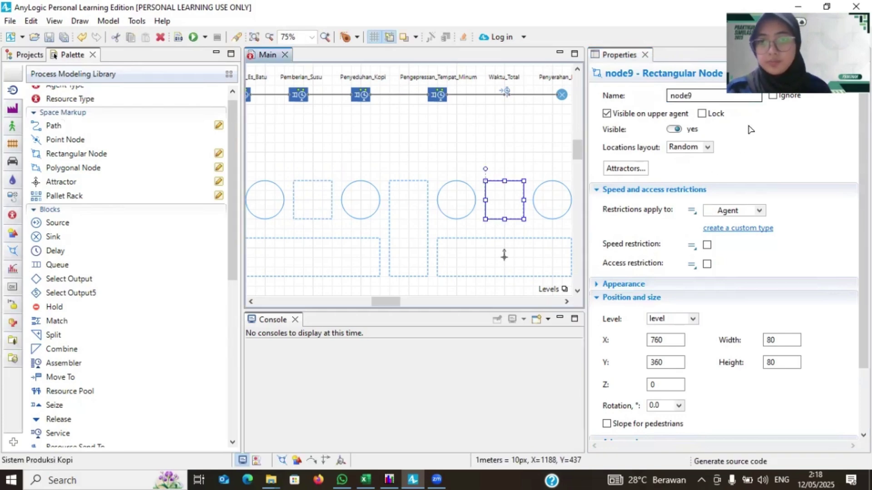
click(661, 103)
key(ctrl+v)
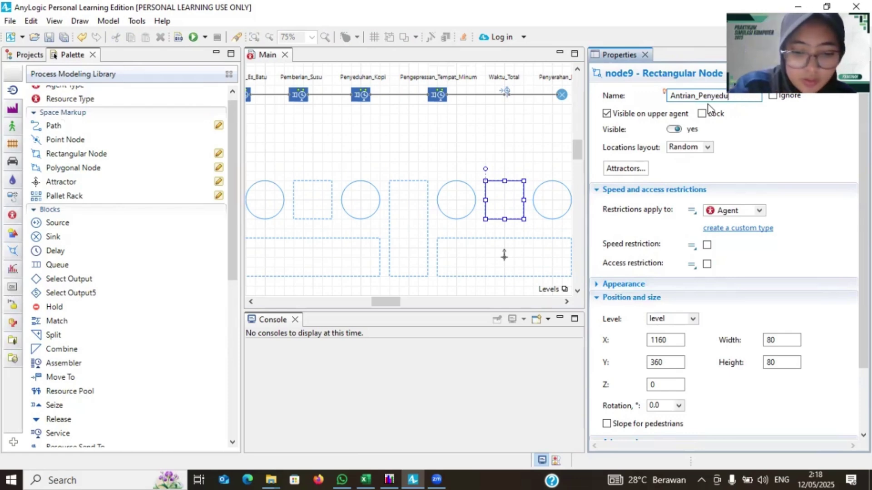
text(han)
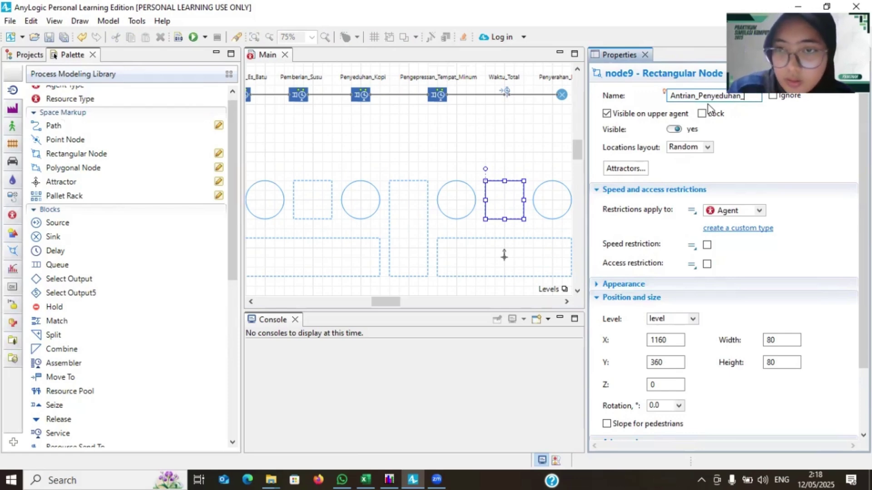
text(_Kopi)
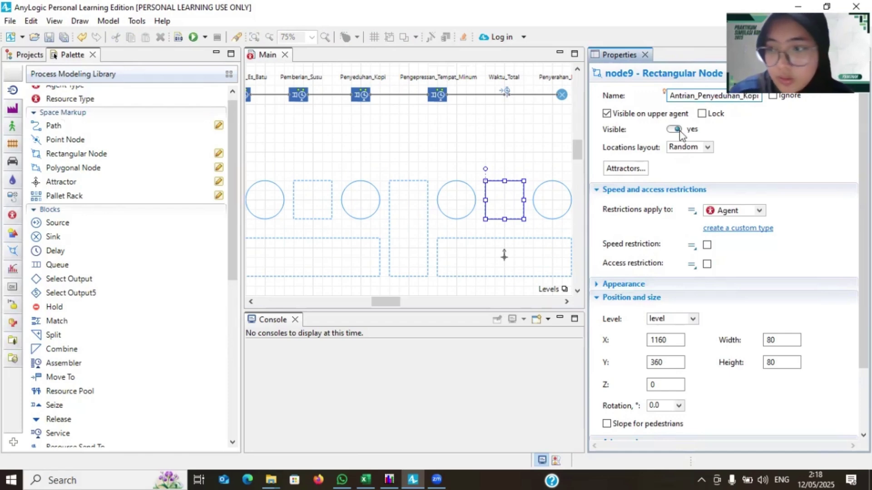
Step: Copy the Antrian_Penyeduhan_Kopi name into the name of the second tall rectangular node, between the third and fourth circles
scroll(429, 260, right, 2)
scroll(409, 254, right, 1)
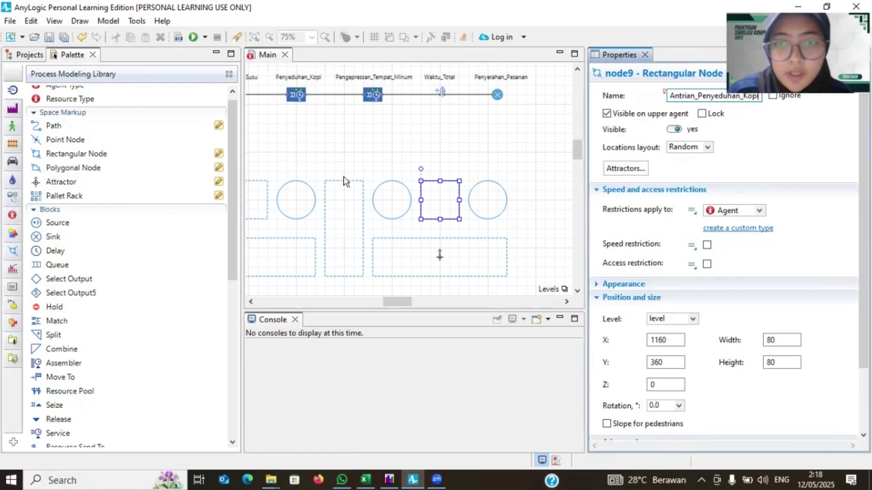
double_click(680, 98)
key(ctrl+c)
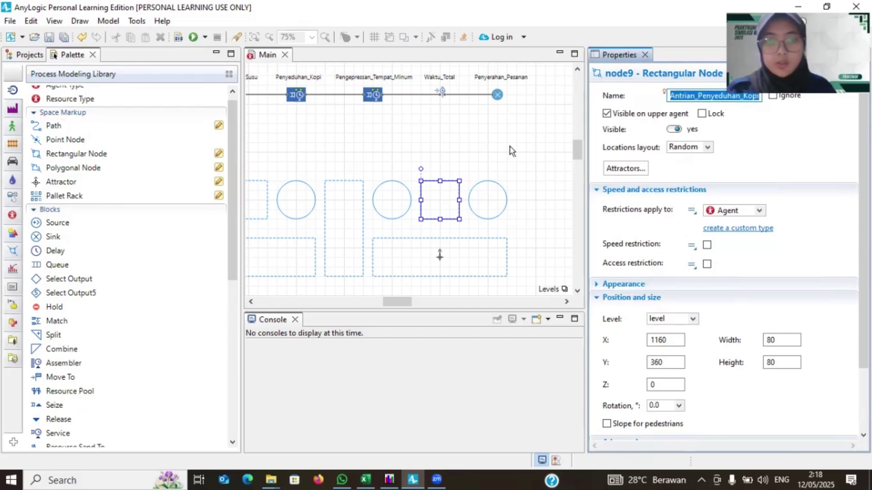
click(363, 191)
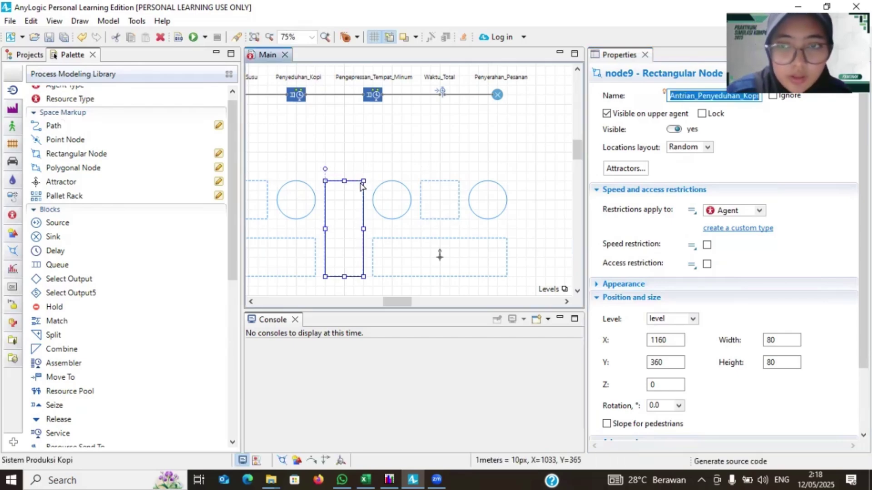
double_click(668, 97)
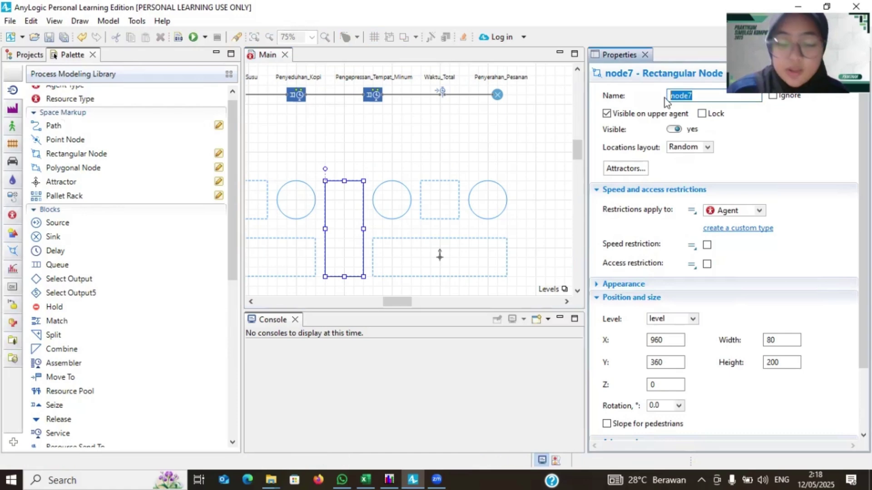
key(ctrl+v)
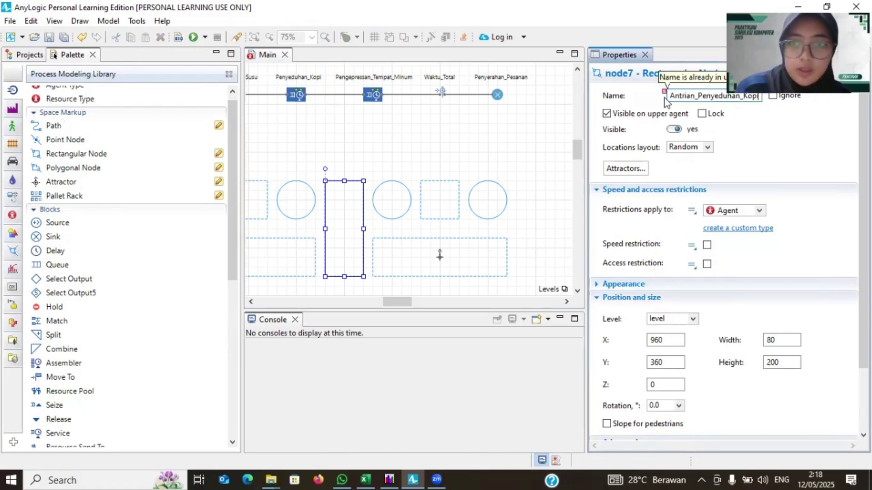
Step: Rename the square rectangular node between the last two circular point nodes as Antrian_Pengepressan_Tempat_Minum
click(440, 221)
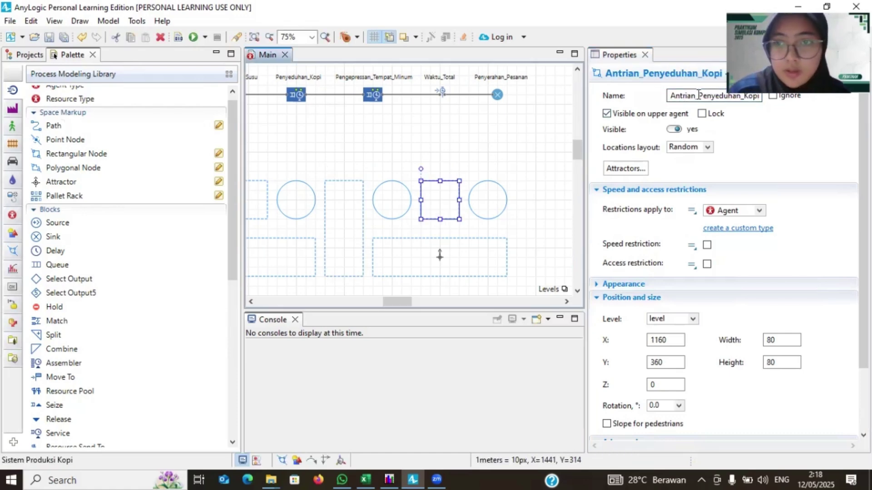
drag(698, 95, 768, 99)
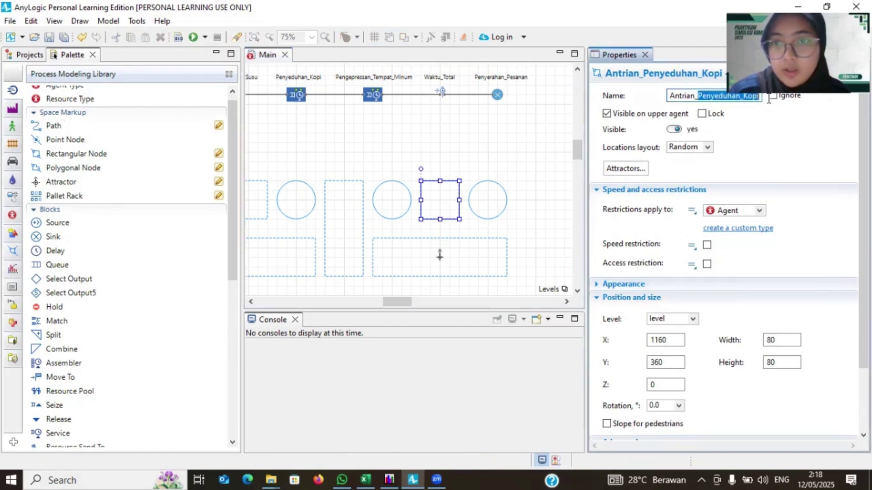
text(Pe)
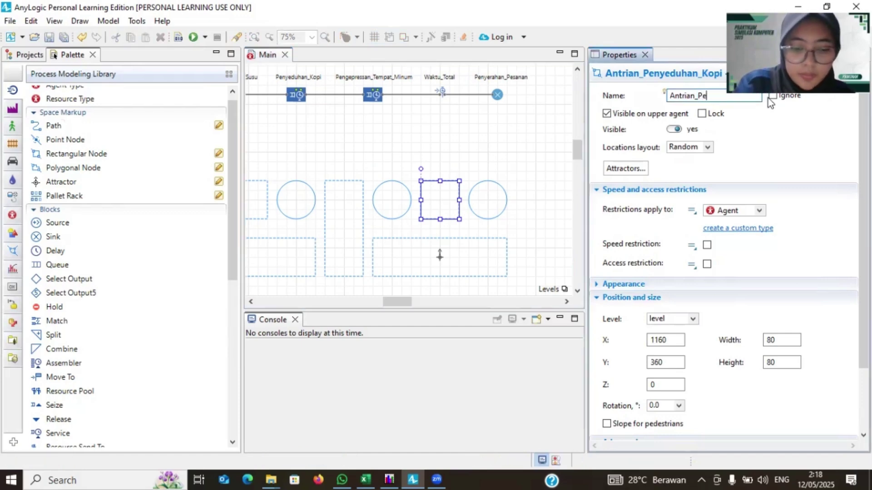
text(ngepressan)
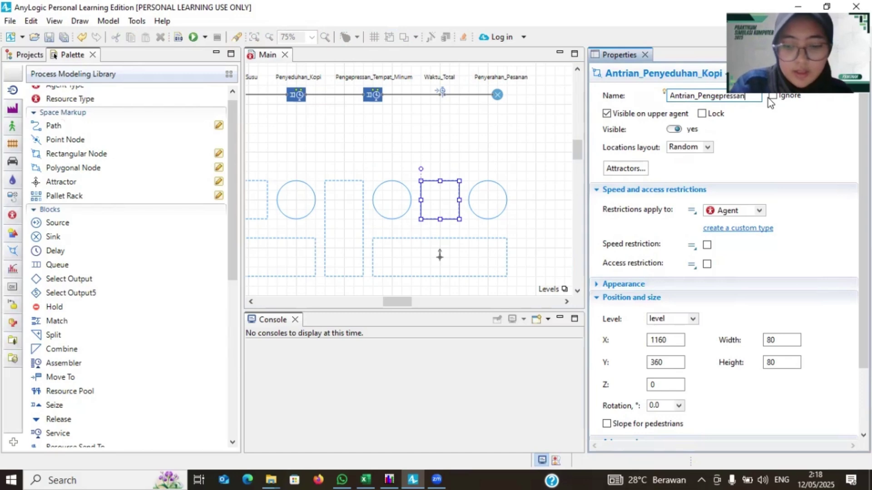
text(_Tem)
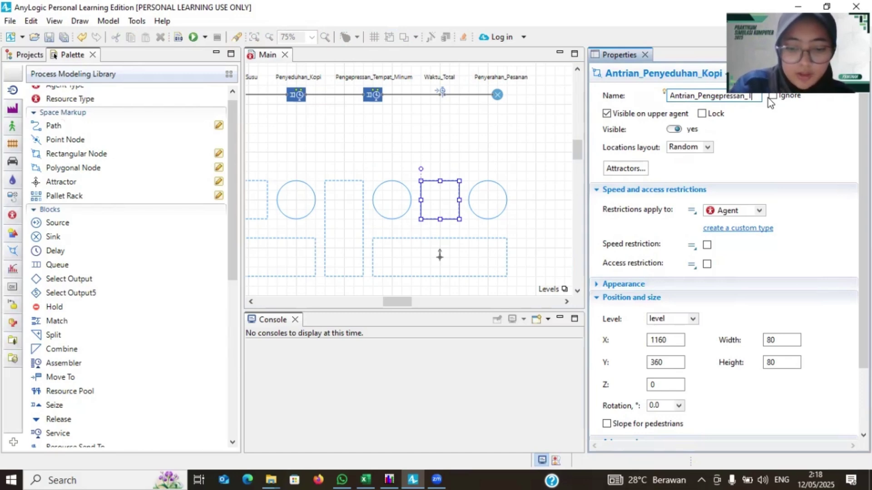
text(pat)
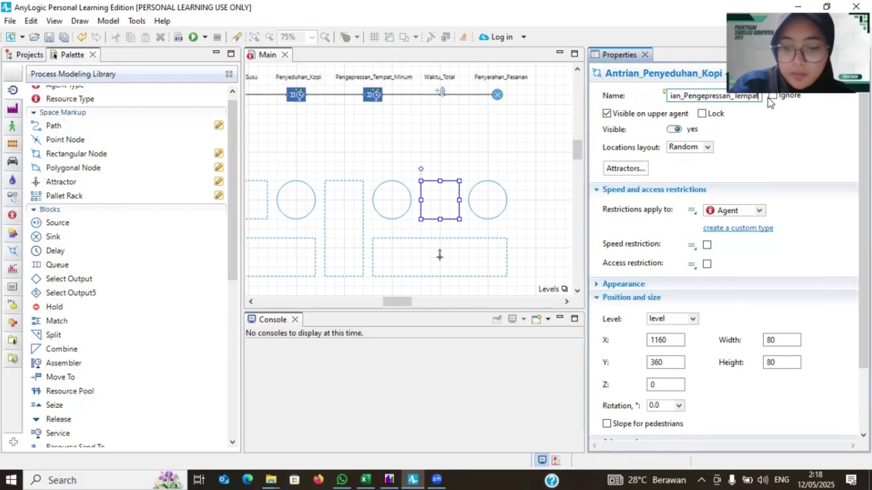
text(_M)
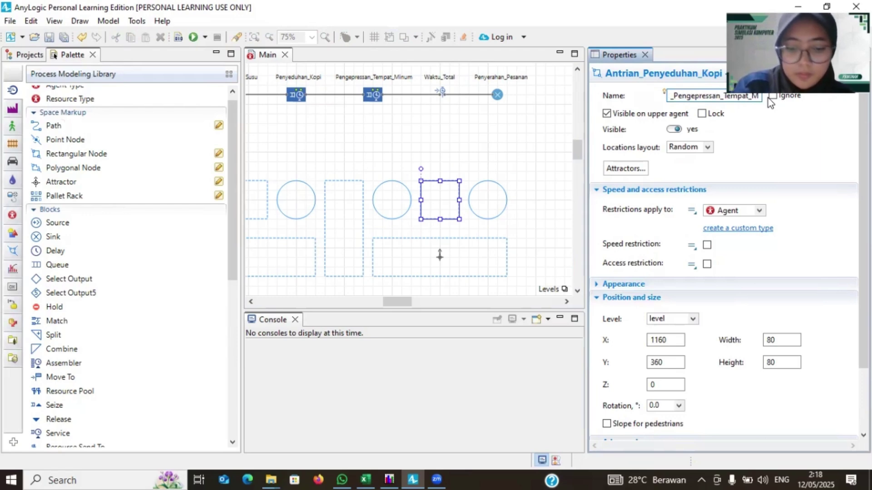
text(inum)
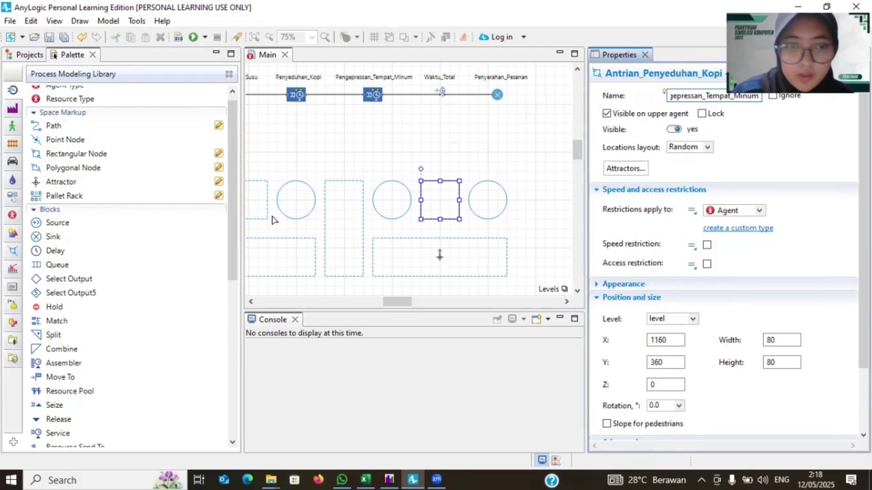
Step: Rename the tall rectangular node node7 as Antrian_Penyeduhan_Kopi
click(345, 183)
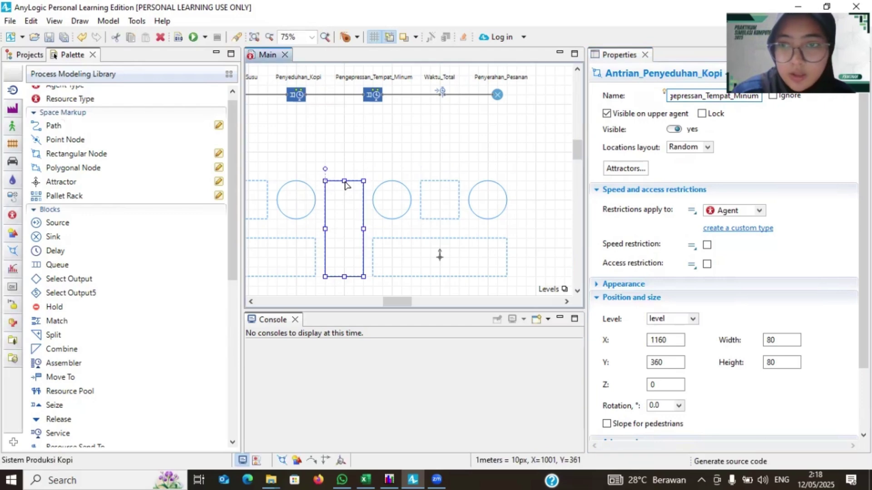
double_click(669, 92)
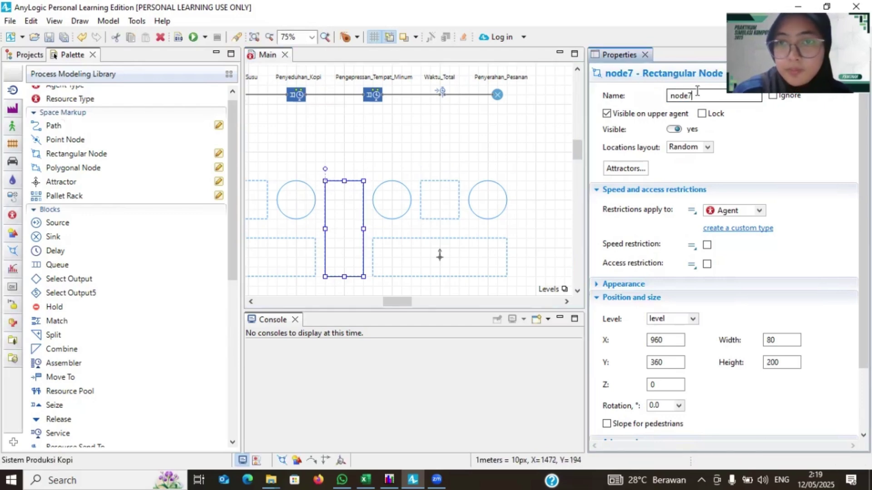
key(ctrl+v)
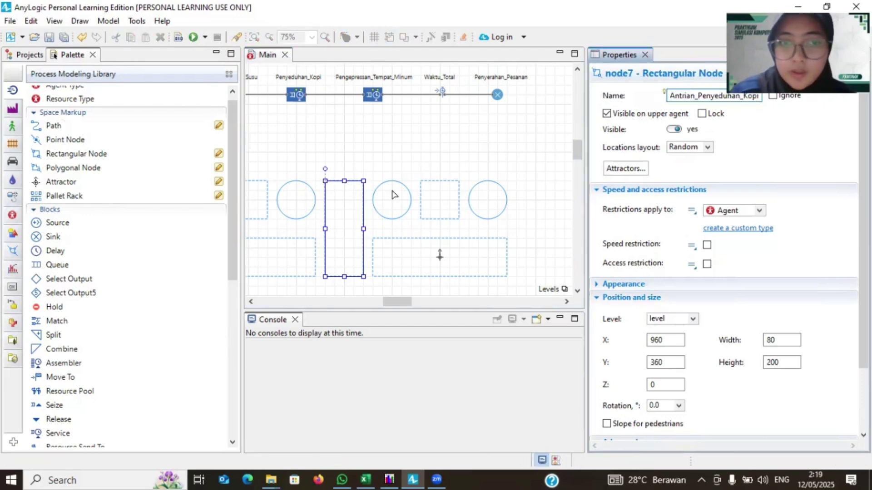
Step: Rename the first circular point node, node1, as st_Pemberian_Gula
scroll(394, 195, left, 3)
scroll(395, 195, left, 5)
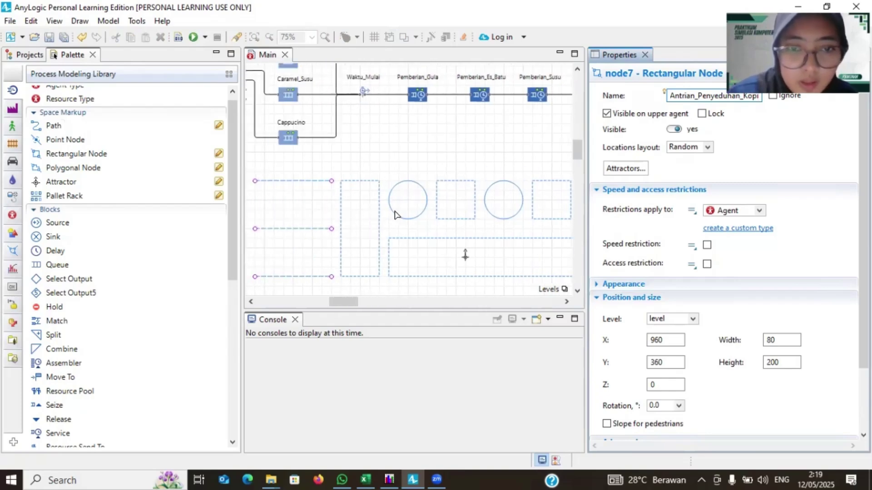
click(395, 214)
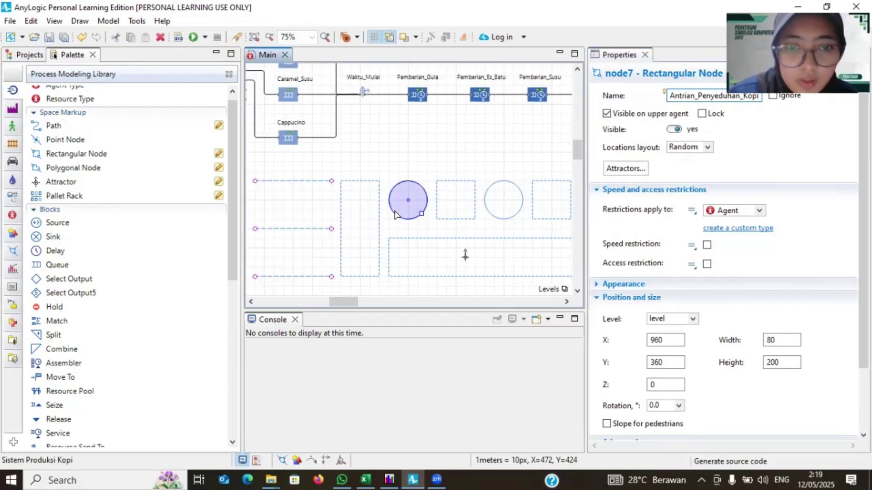
click(664, 95)
drag(664, 95, 630, 99)
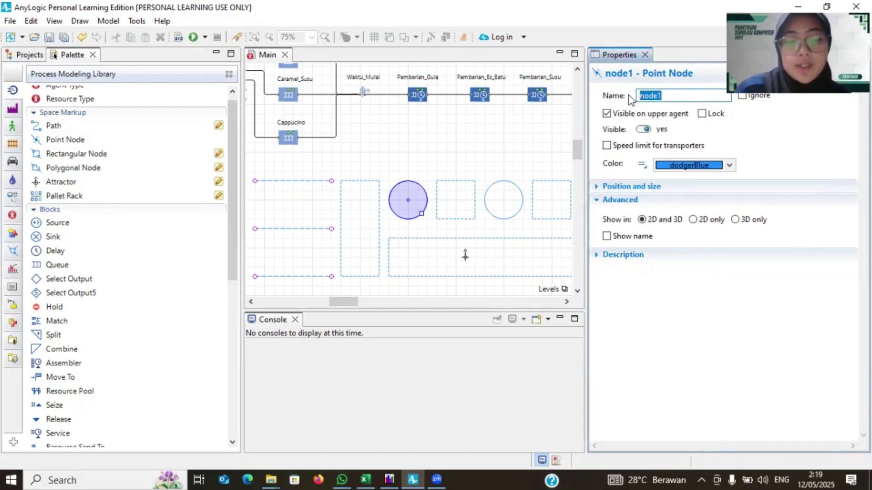
text(st_)
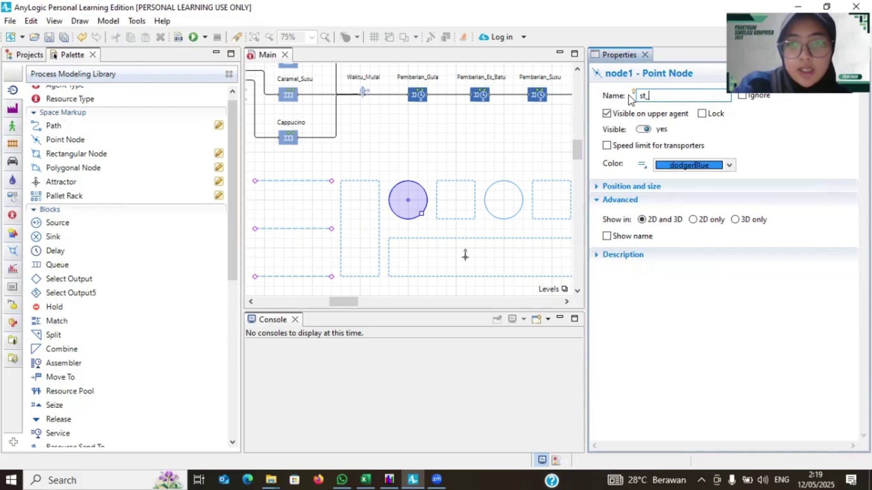
text(Pemberian_Gula)
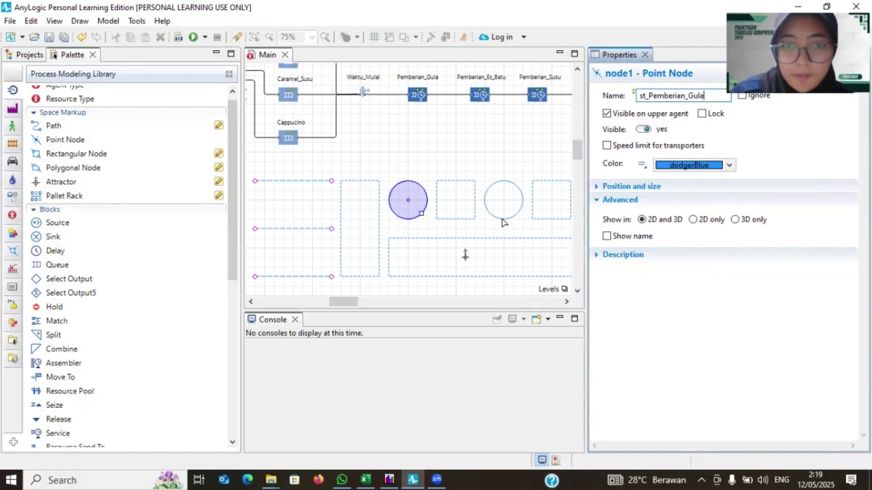
Step: Reuse the name of the Antrian_Pemberian_Es_Batu node to rename the adjacent point node node4 as st_Pemberian_Es_Batu
click(458, 220)
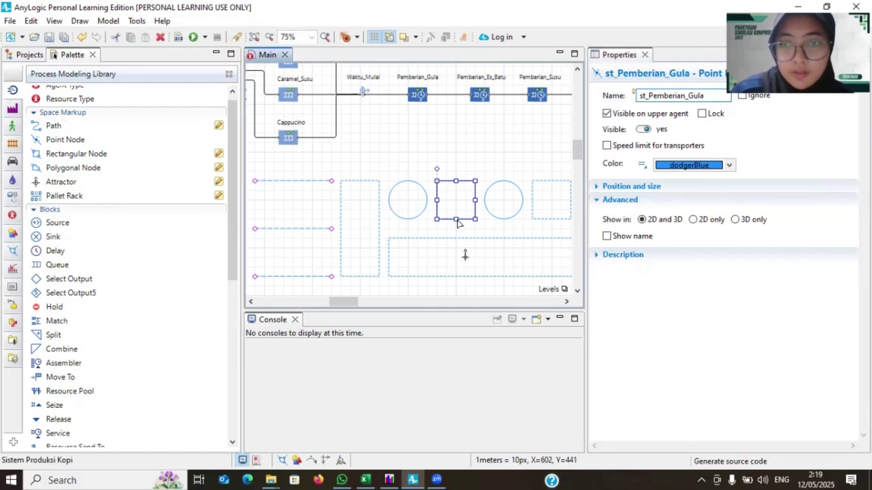
double_click(695, 97)
key(ctrl+c)
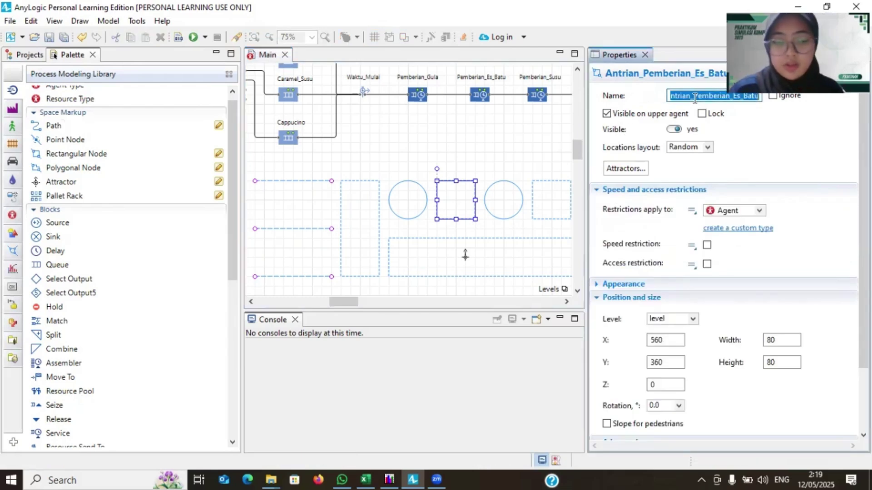
click(504, 215)
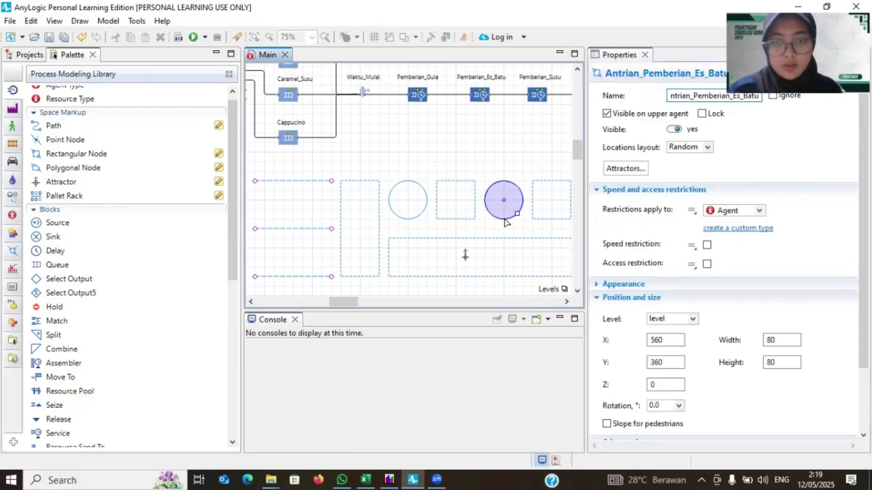
double_click(638, 96)
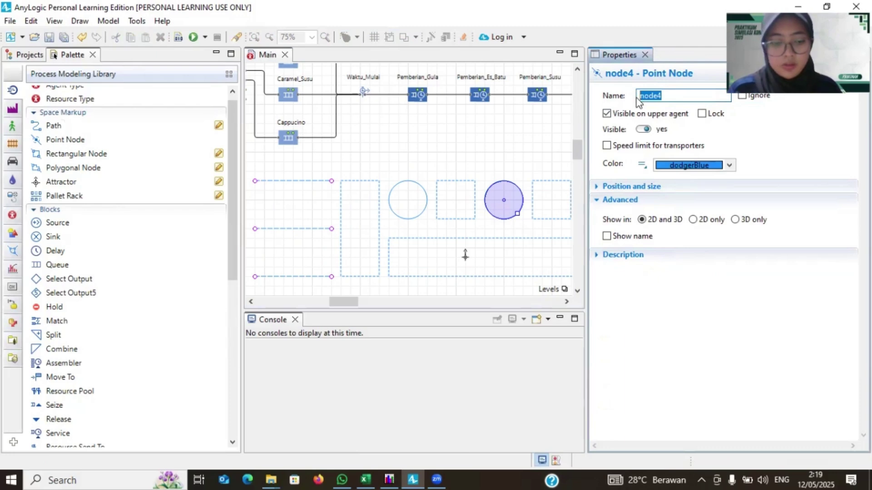
key(ctrl+v)
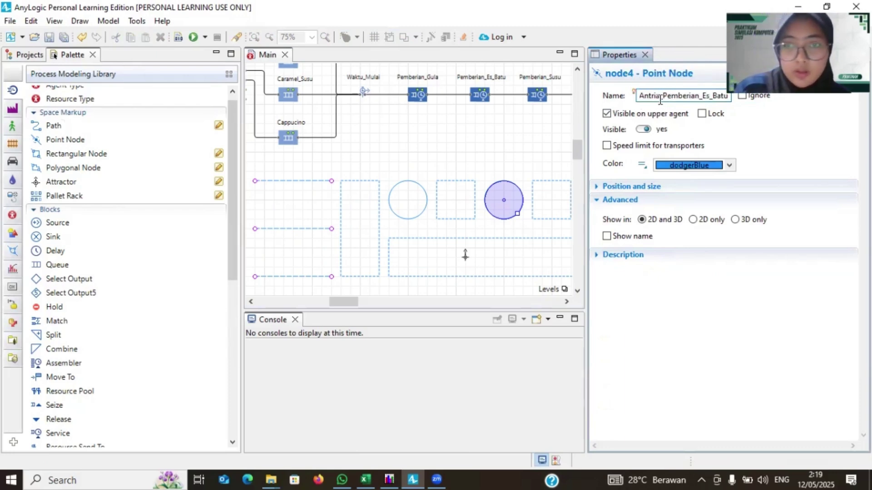
key(BackSpace)
key(BackSpace)
key(BackSpace)
key(BackSpace)
key(BackSpace)
key(BackSpace)
key(BackSpace)
text(st)
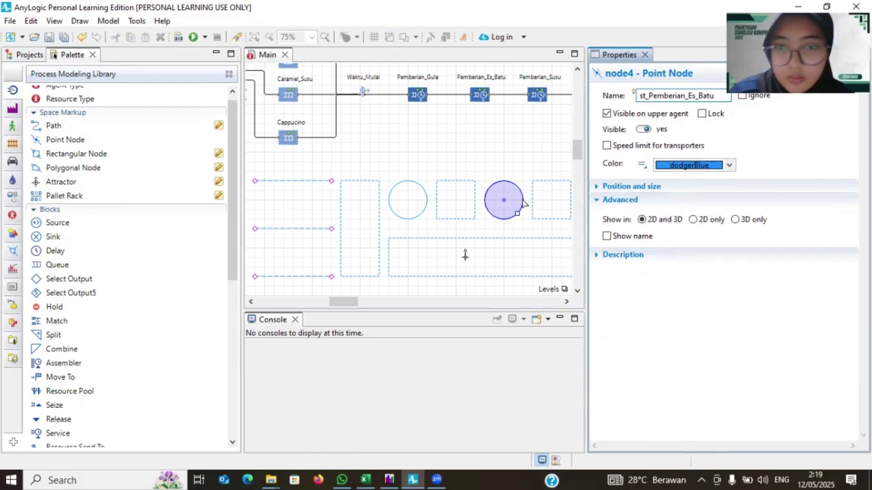
Step: Reuse the name of the Antrian_Pemberian_Susu node to rename the adjacent point node node6 as st_Pemberian_Susu
scroll(523, 203, right, 3)
click(476, 212)
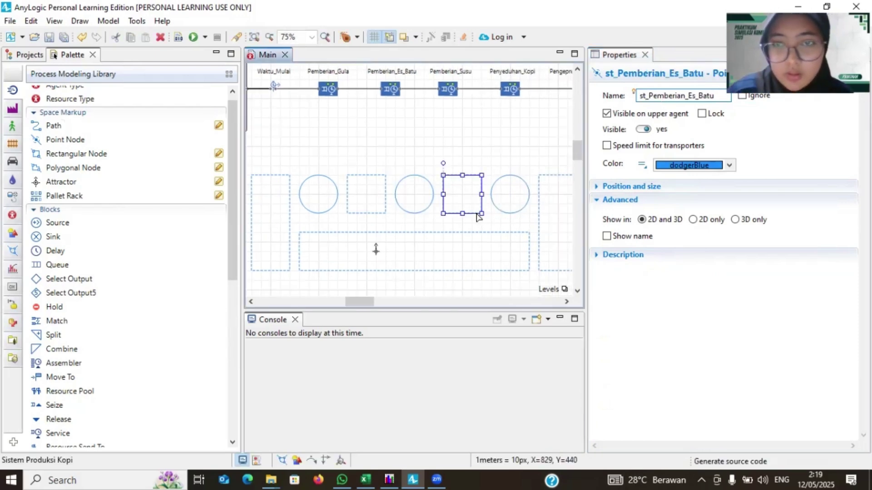
double_click(680, 99)
key(ctrl+c)
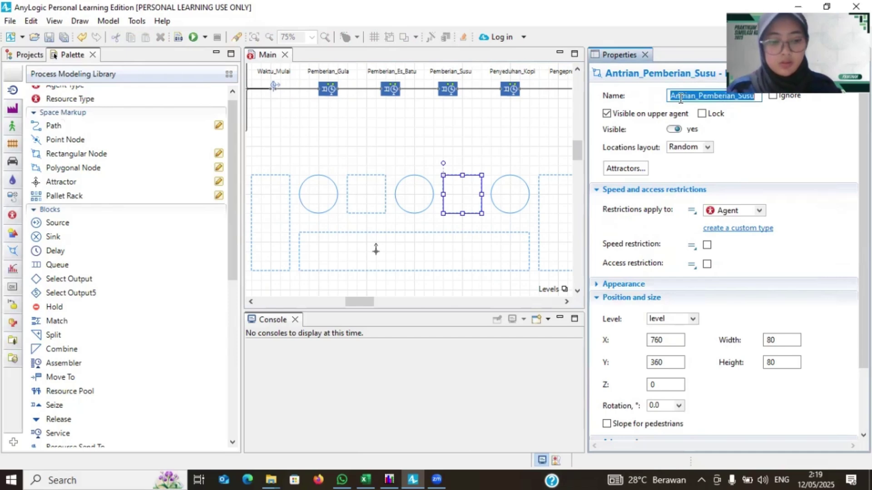
click(512, 206)
click(680, 97)
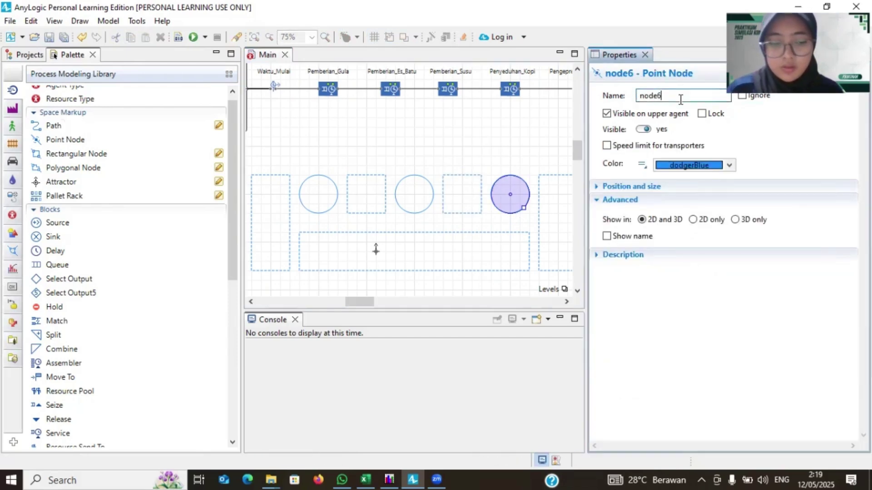
double_click(680, 99)
key(ctrl+v)
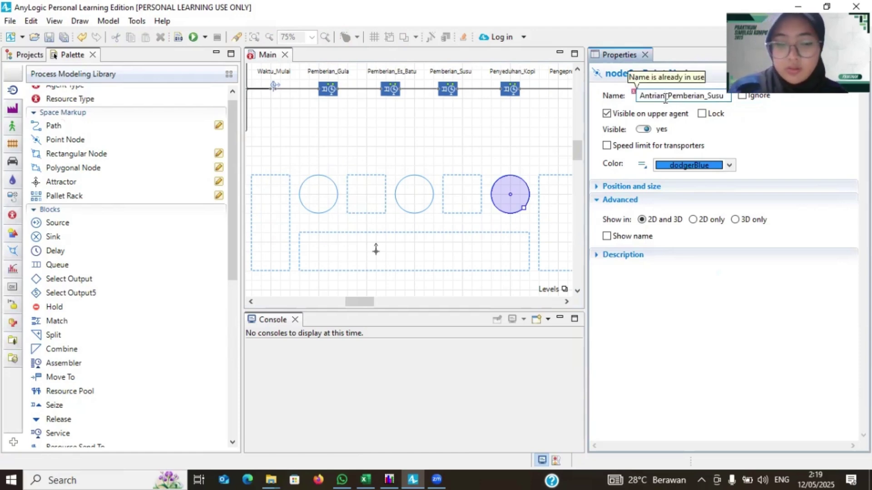
click(666, 97)
key(BackSpace)
key(BackSpace)
key(BackSpace)
key(BackSpace)
key(BackSpace)
key(BackSpace)
key(BackSpace)
text(st)
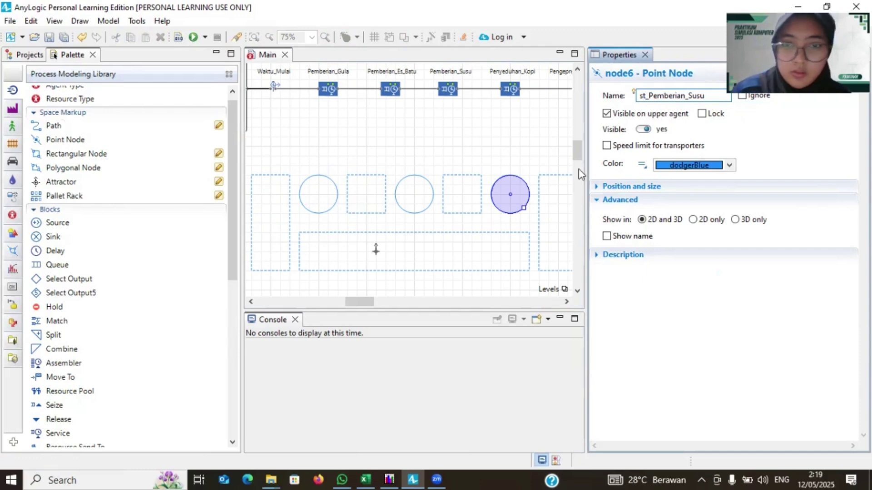
Step: Reuse the name of the tall Antrian_Penyeduhan_Kopi node to rename the adjacent point node node8 as st_Penyeduhan_Kopi
scroll(510, 244, right, 5)
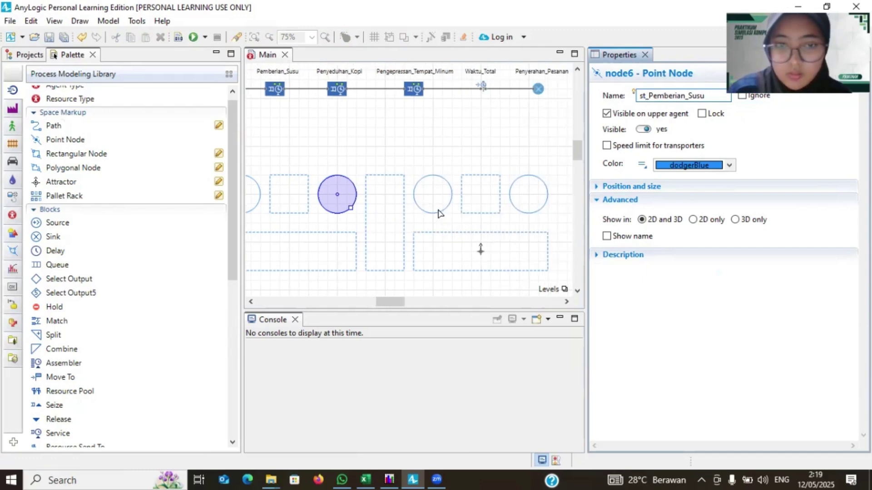
click(405, 212)
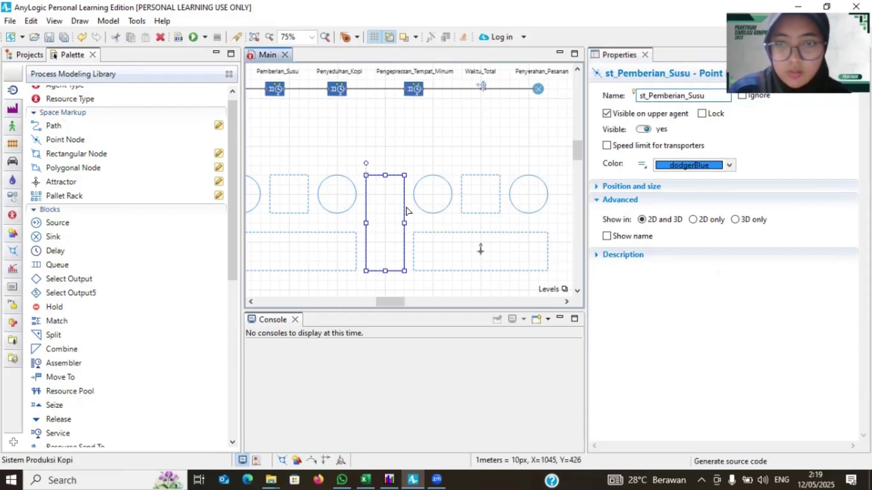
double_click(707, 98)
key(ctrl+c)
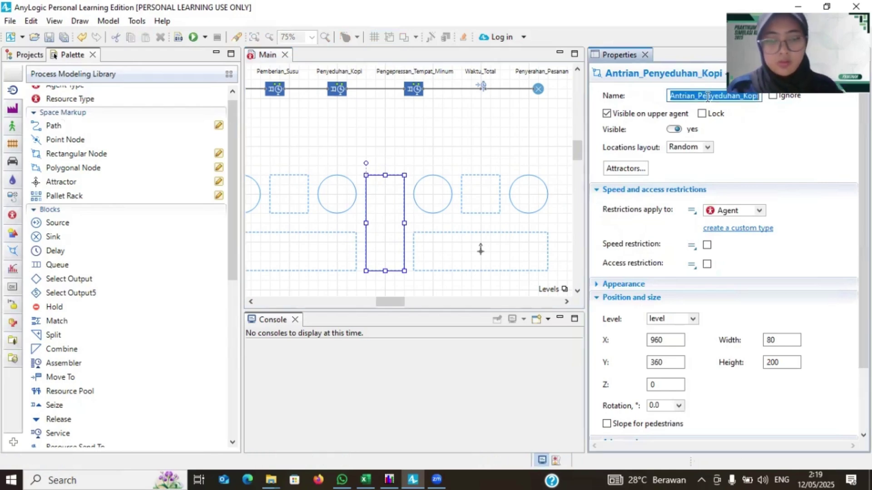
click(444, 208)
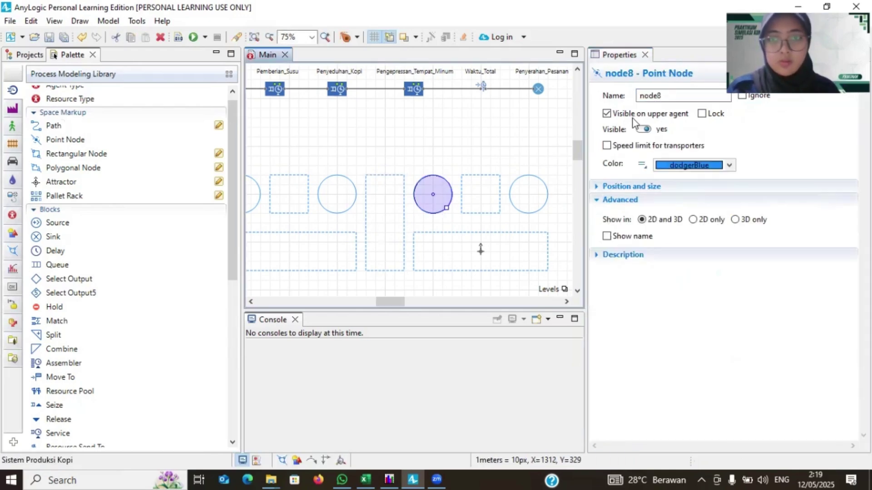
double_click(655, 95)
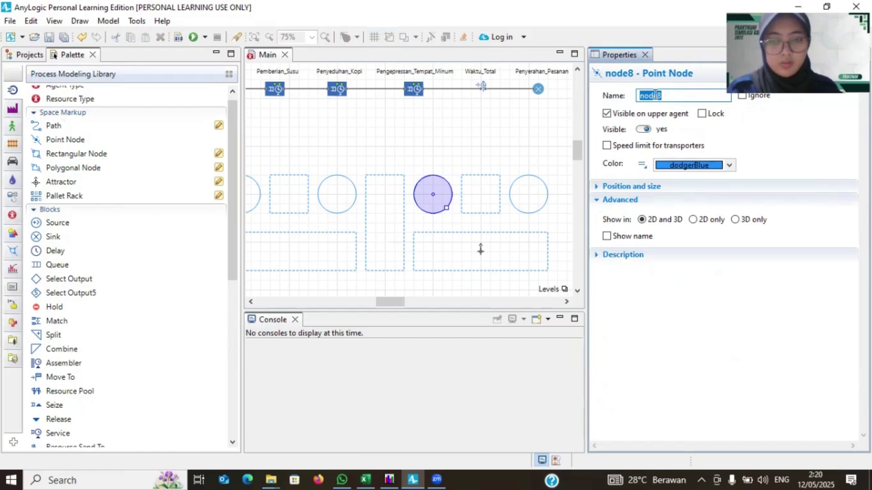
key(ctrl+v)
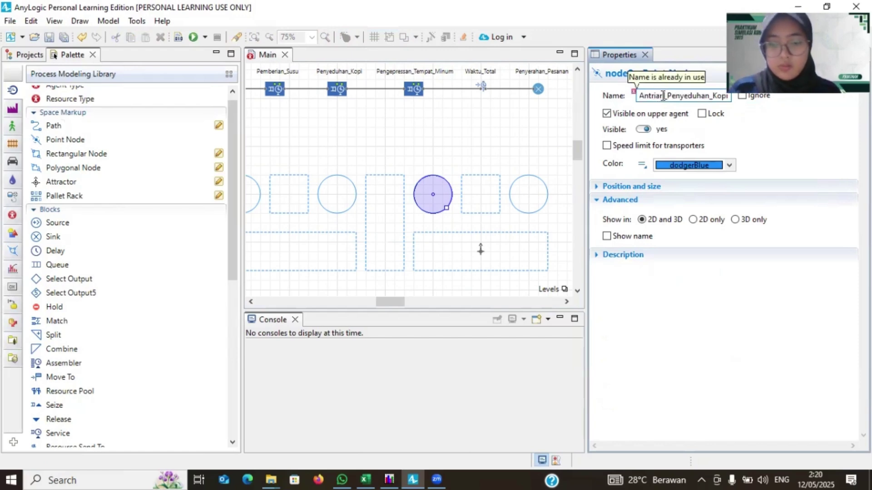
key(BackSpace)
key(BackSpace)
key(BackSpace)
key(BackSpace)
key(BackSpace)
key(BackSpace)
key(BackSpace)
text(st)
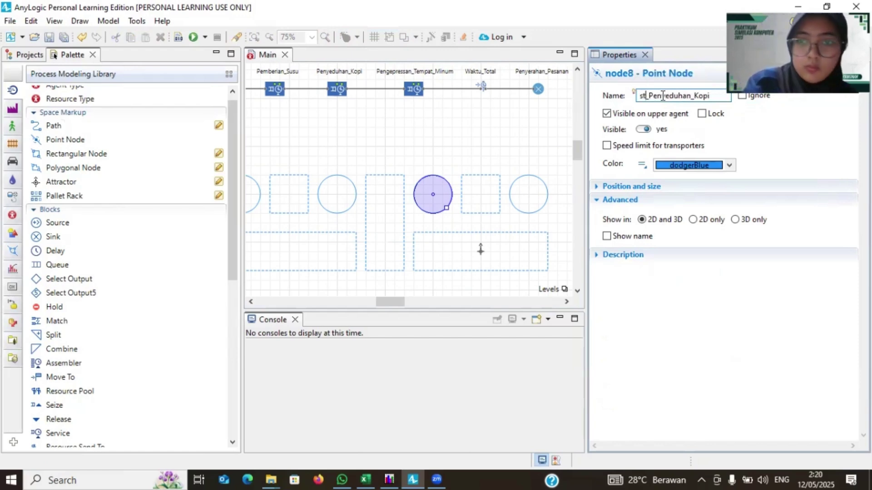
click(495, 211)
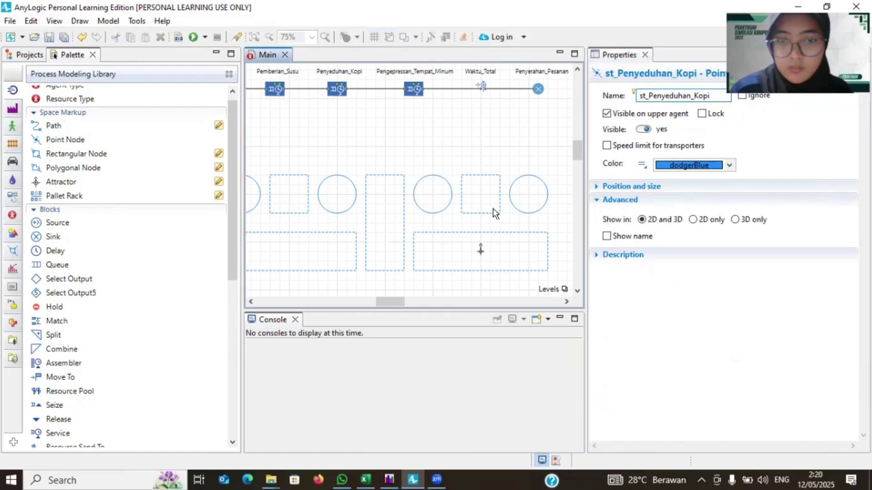
Step: Reuse the name of the Antrian_Pengepressan_Tempat_Minum node to rename the adjacent point node node10 as st_Pengepressan_Tempat_Minum
click(495, 213)
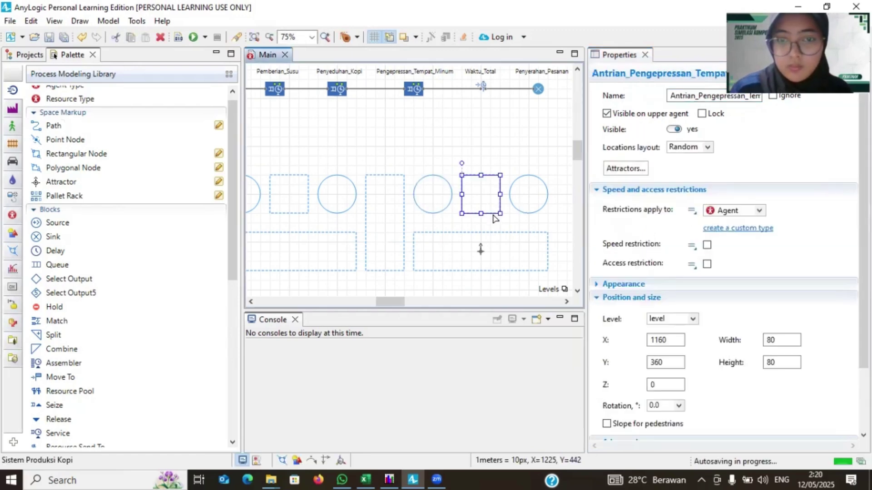
double_click(697, 96)
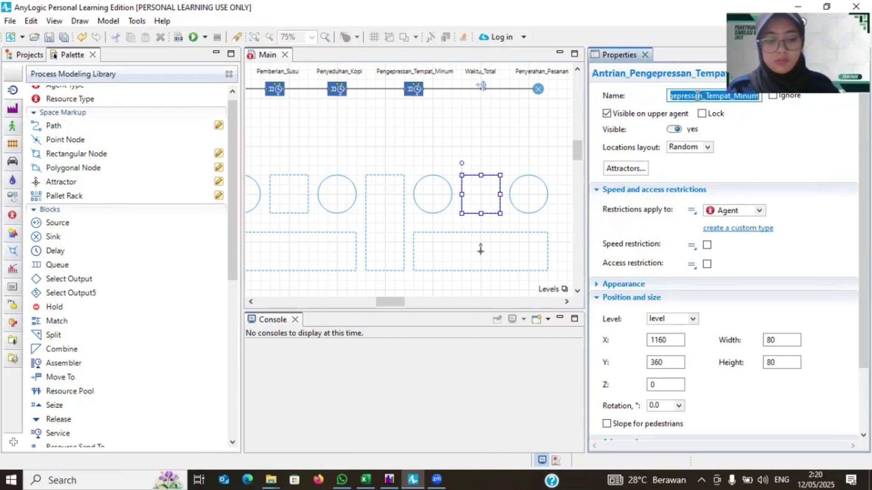
click(516, 205)
double_click(667, 96)
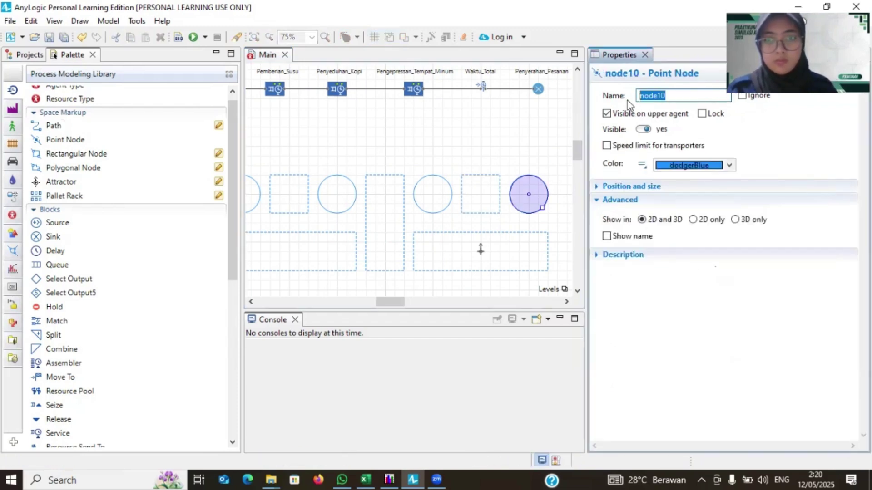
text(Pengepressan_Tempat_Minum)
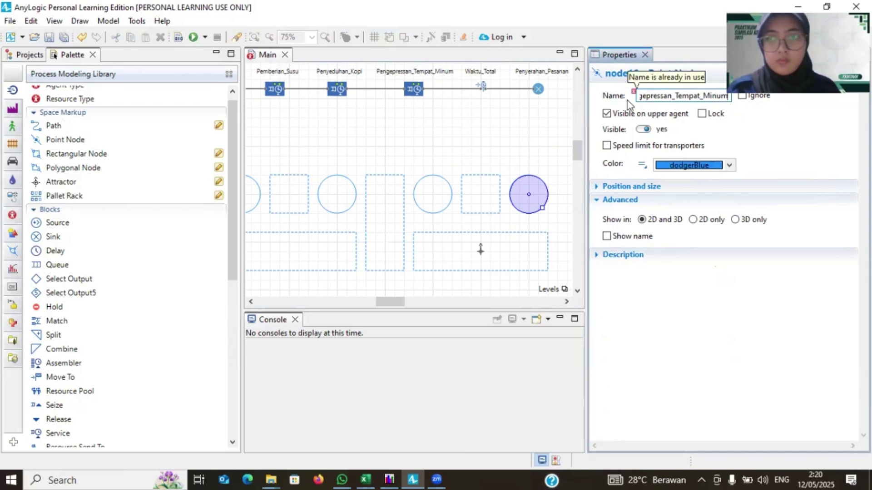
drag(644, 97, 665, 95)
click(665, 94)
key(BackSpace)
key(BackSpace)
key(BackSpace)
key(BackSpace)
key(BackSpace)
key(BackSpace)
key(BackSpace)
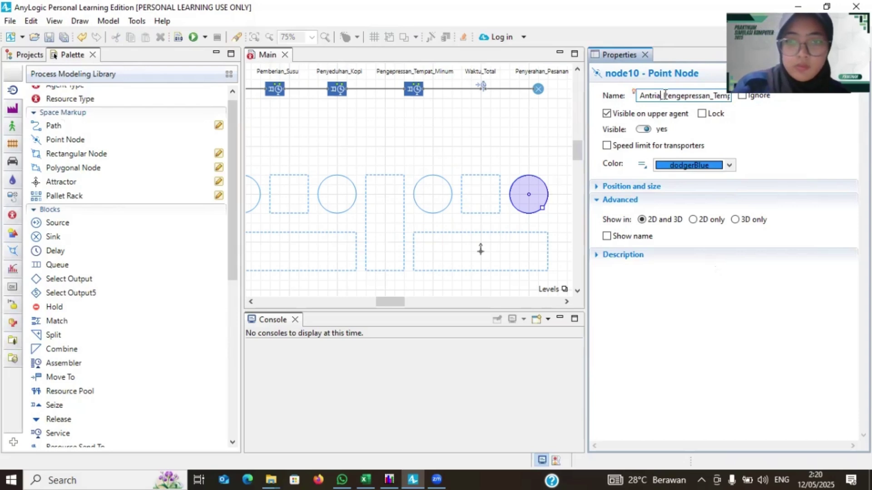
text(st)
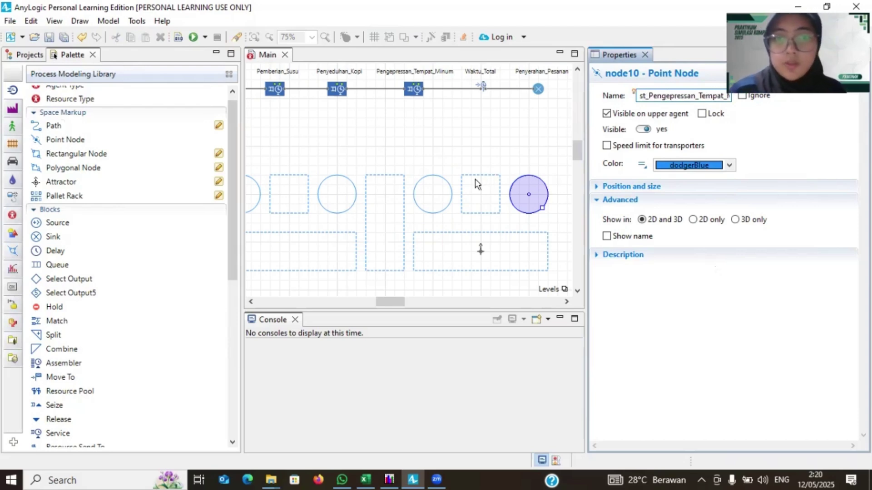
click(468, 158)
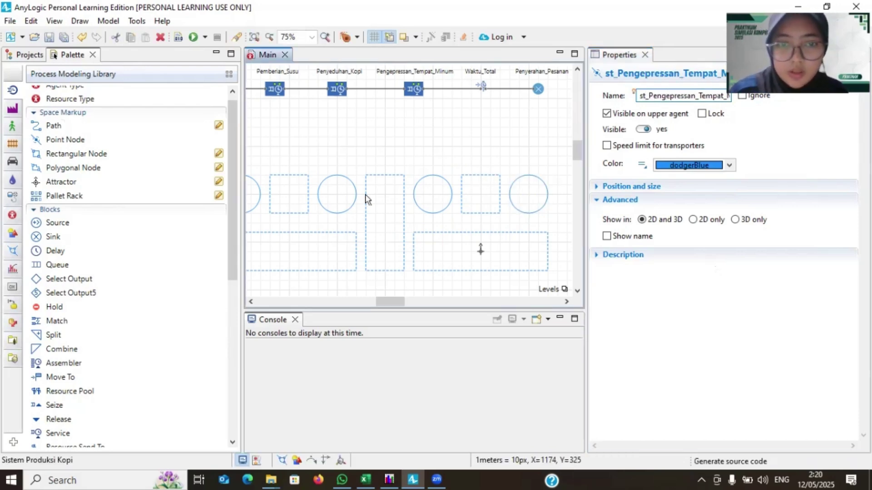
Step: Add a 3D Window from the Presentation elements to the right of the st_Pengepressan_Tempat_Minum point node
scroll(338, 195, left, 3)
scroll(337, 196, left, 4)
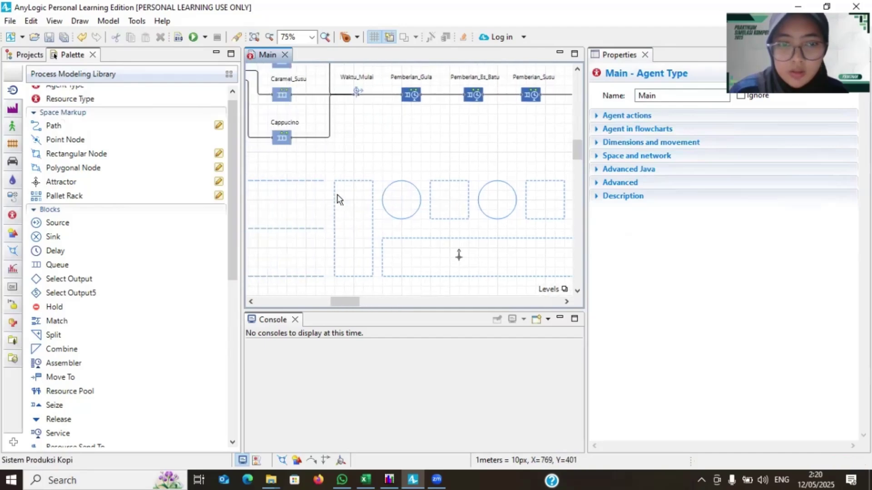
scroll(415, 229, left, 1)
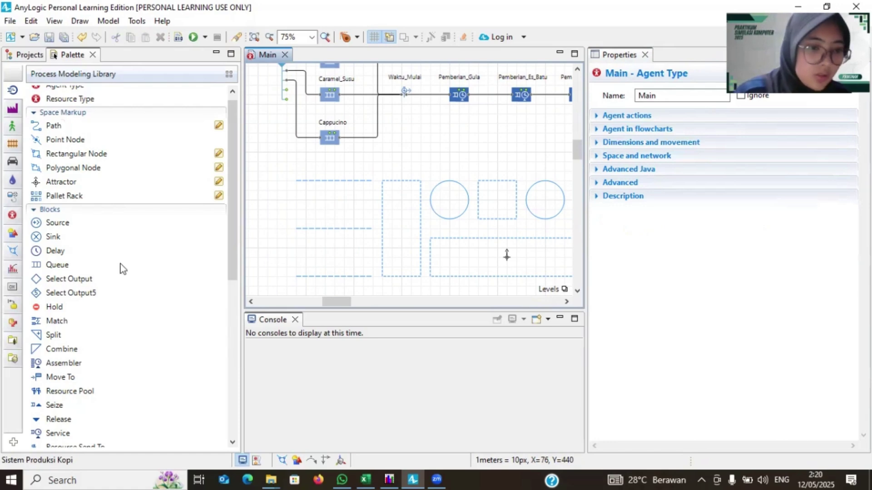
click(73, 74)
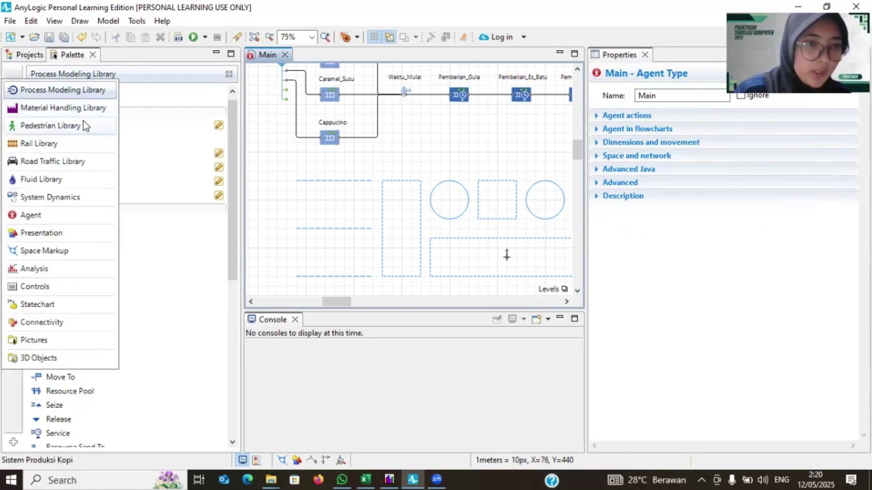
click(80, 54)
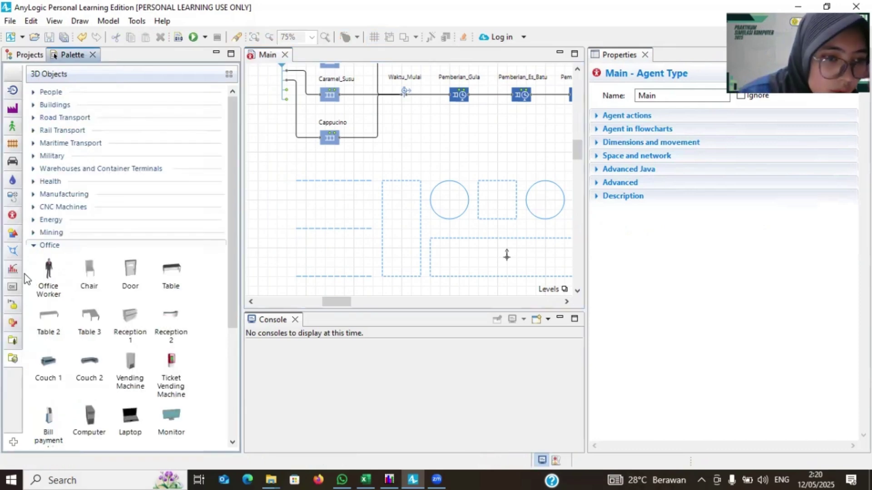
click(10, 234)
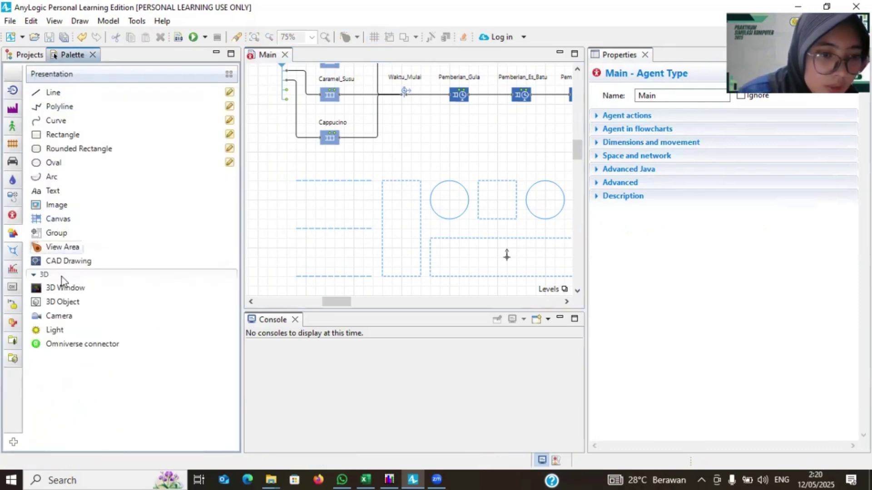
scroll(463, 267, right, 5)
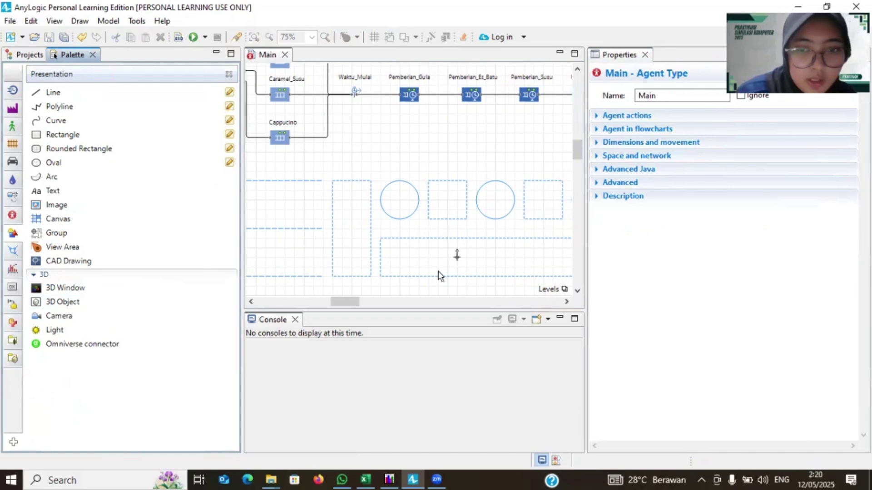
scroll(477, 229, right, 7)
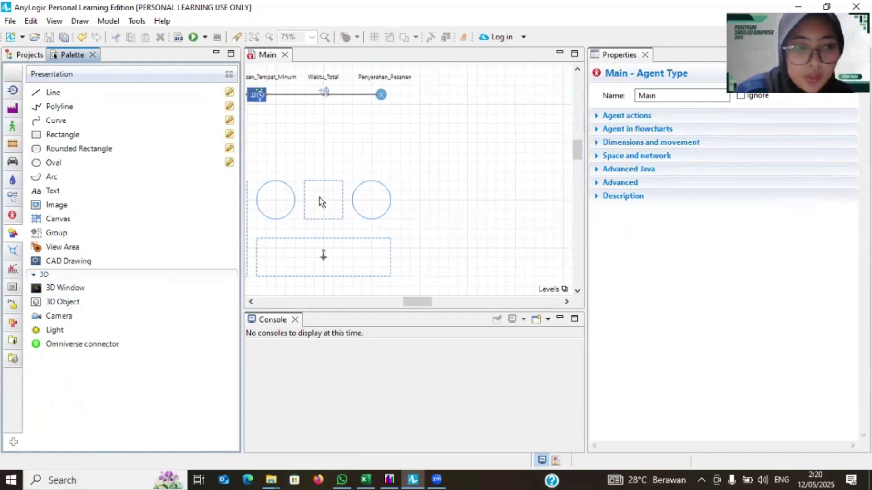
drag(53, 286, 412, 180)
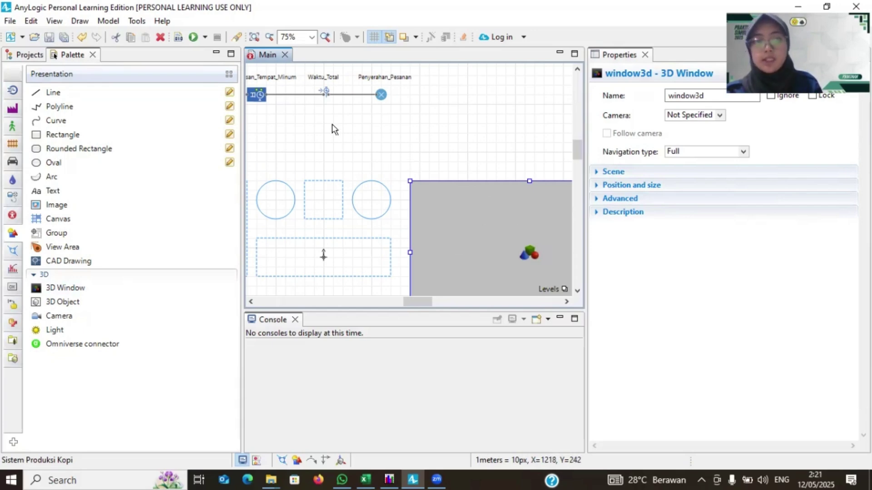
Step: Set the arrival rate of the Kedatangan_Bahan_Baku source block to 30 per hour
scroll(332, 125, left, 5)
scroll(332, 124, left, 5)
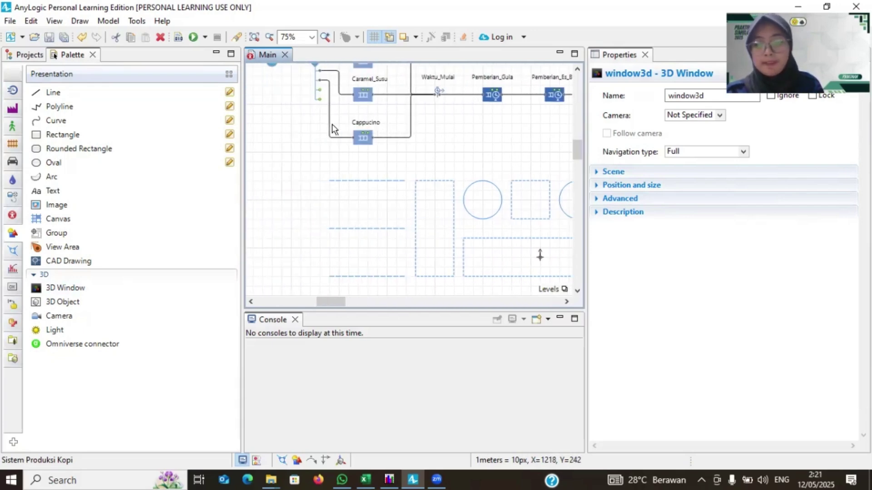
scroll(332, 124, down, 1)
scroll(331, 124, up, 3)
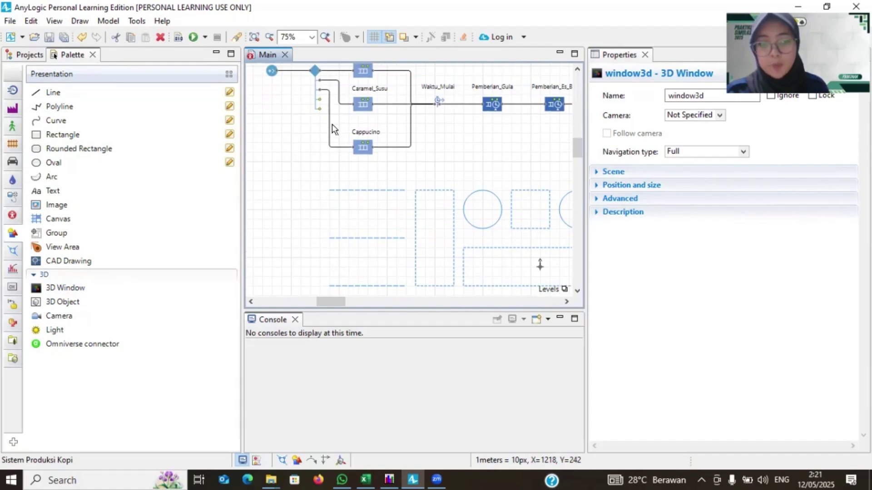
scroll(411, 155, left, 3)
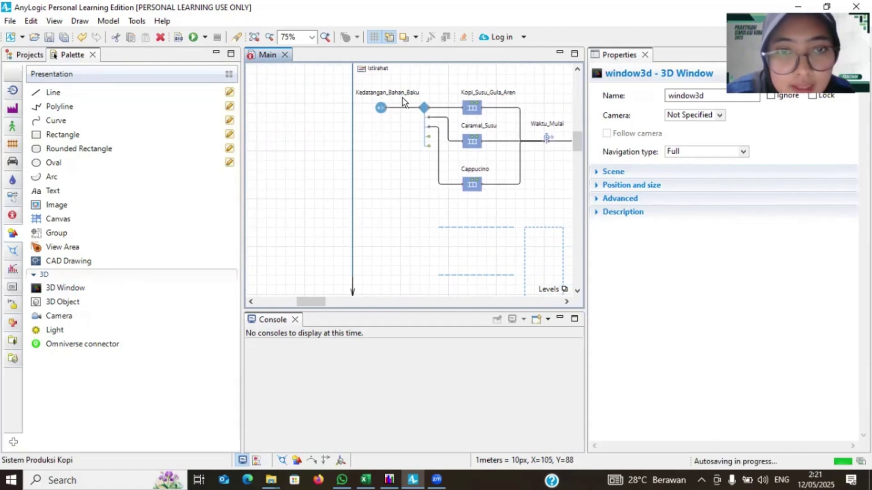
scroll(404, 102, up, 2)
scroll(404, 102, up, 2)
scroll(405, 102, right, 1)
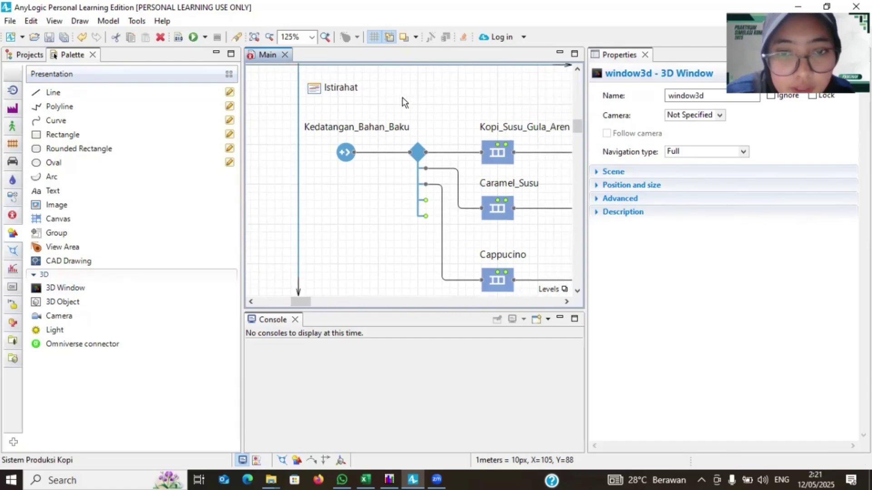
scroll(404, 102, down, 2)
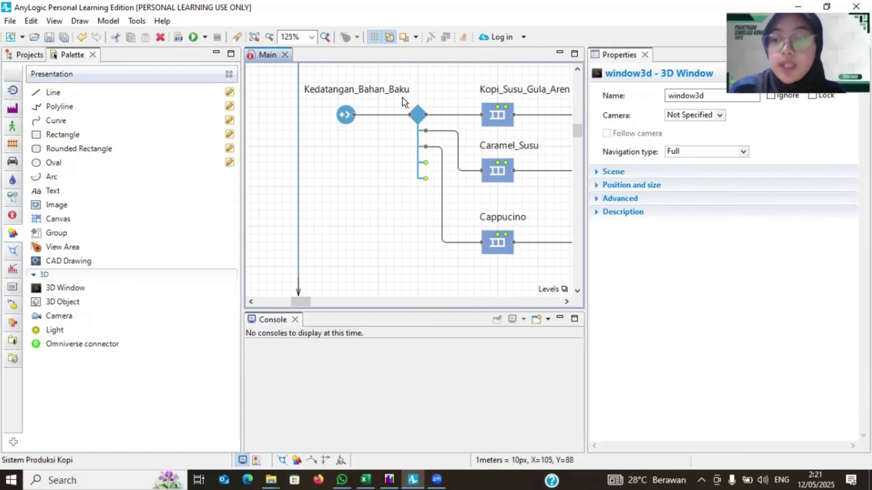
click(345, 116)
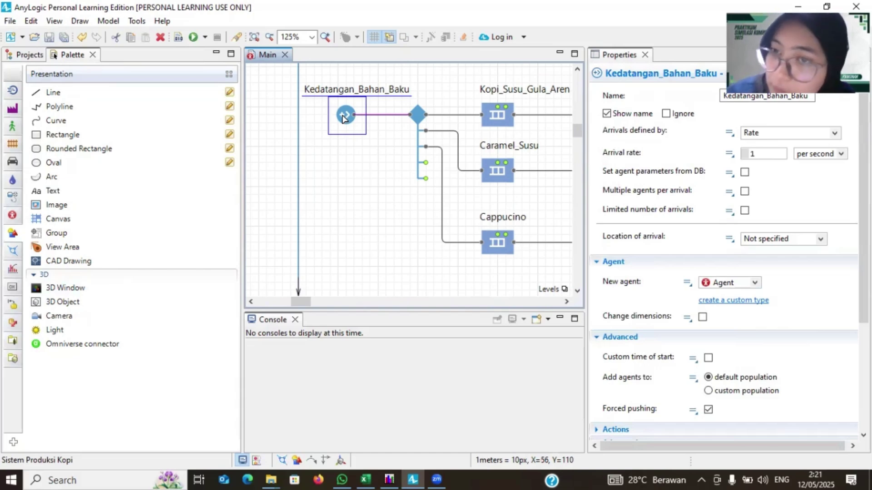
click(766, 157)
key(BackSpace)
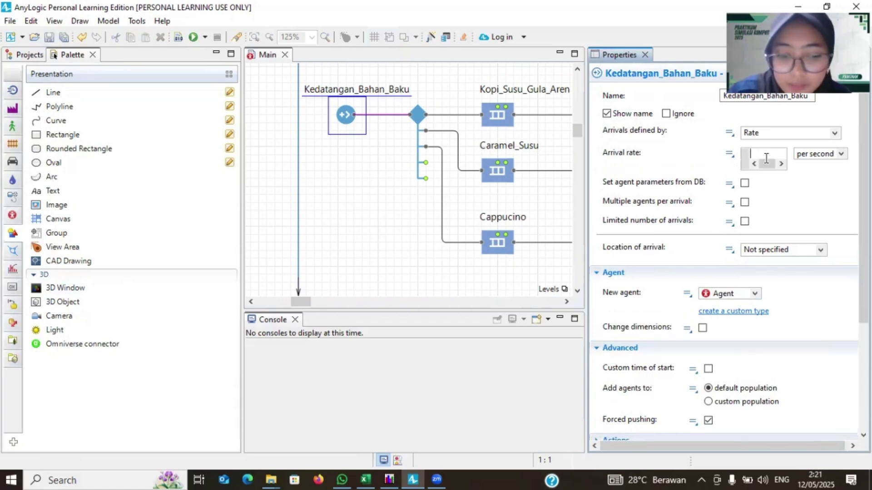
text(30)
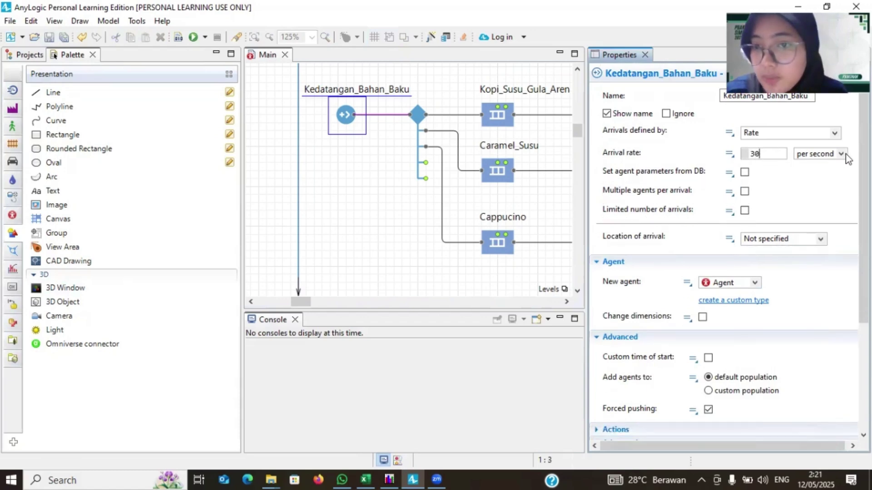
click(842, 154)
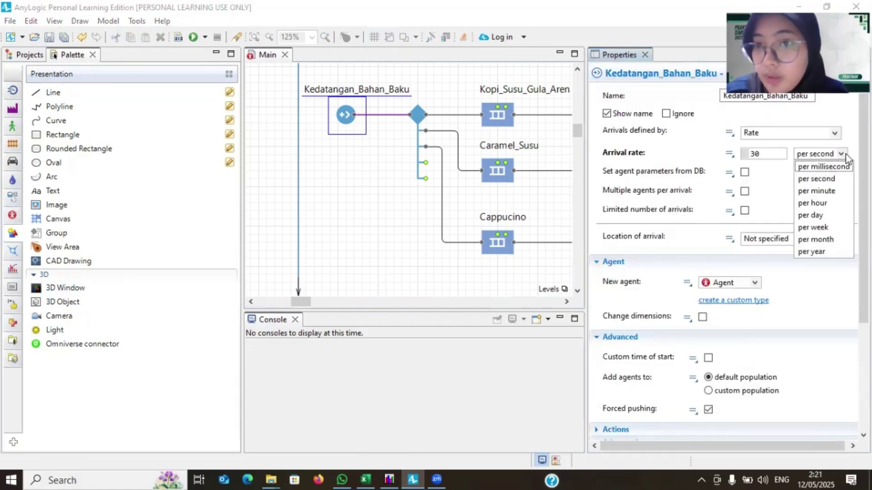
click(817, 203)
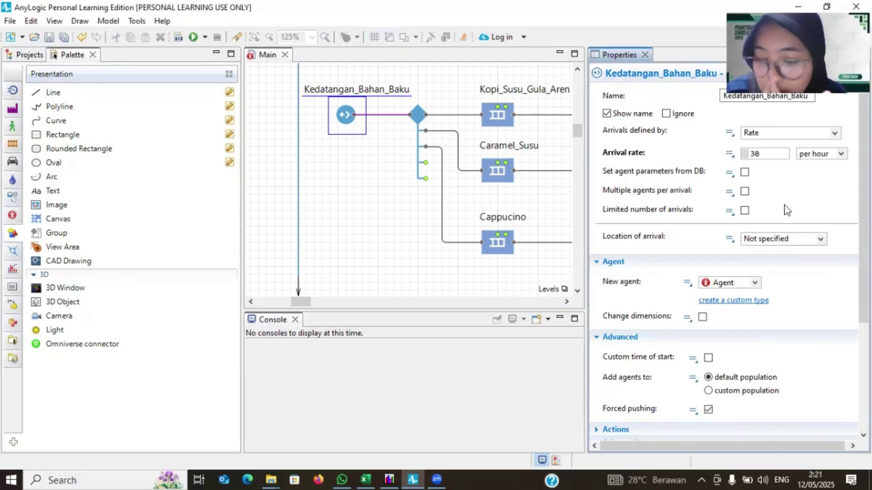
Step: Set the new agent type generated by the Kedatangan_Bahan_Baku source to Kopi
scroll(784, 206, down, 2)
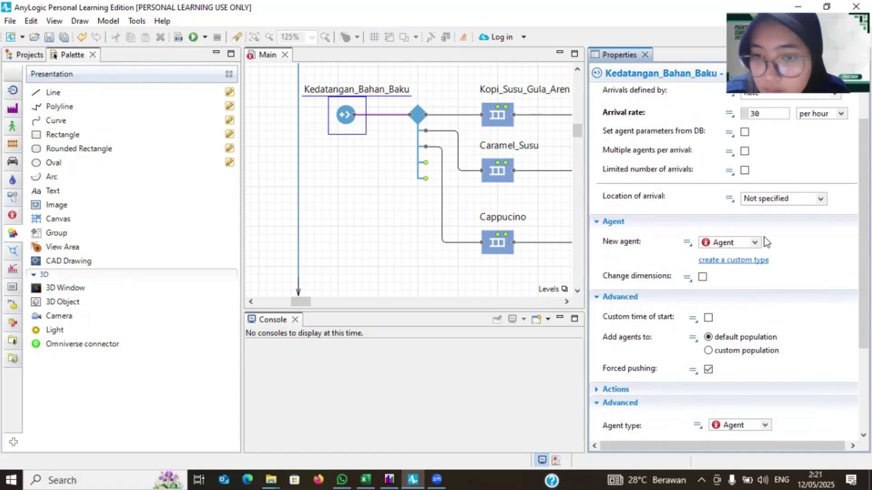
click(753, 244)
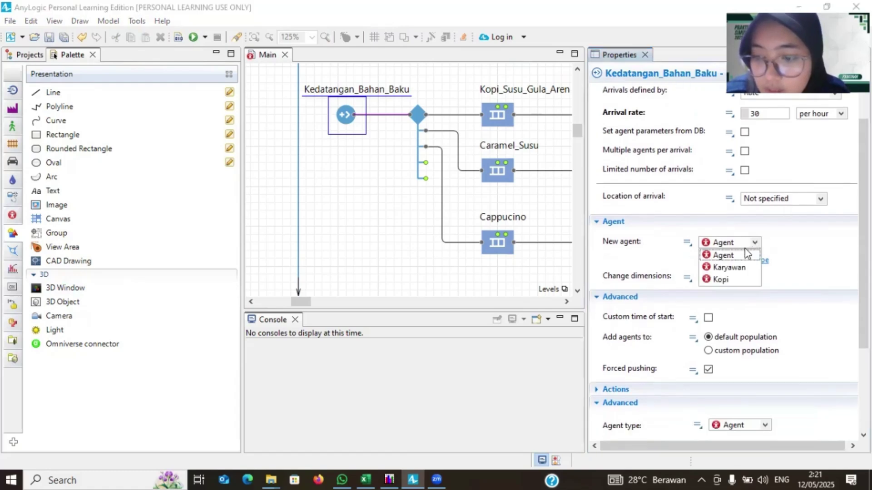
click(739, 283)
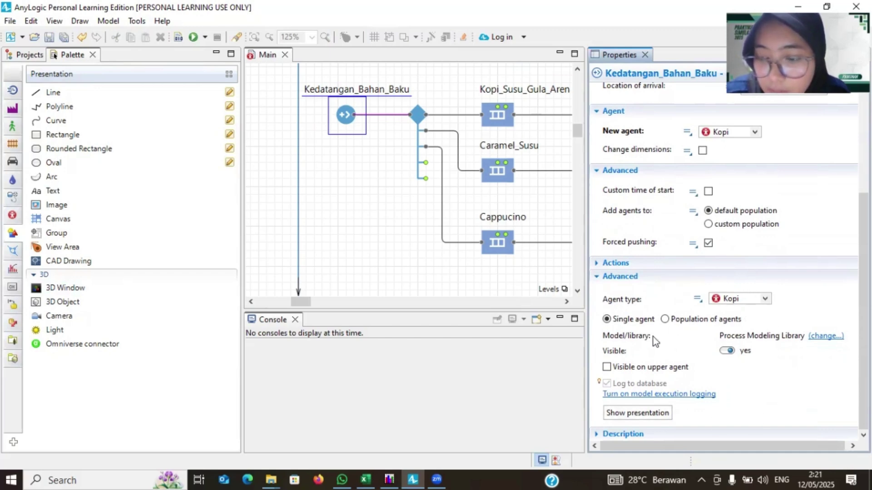
Step: Set Probability 4 and Probability 5 of the selectOutput5 block to 0
click(416, 121)
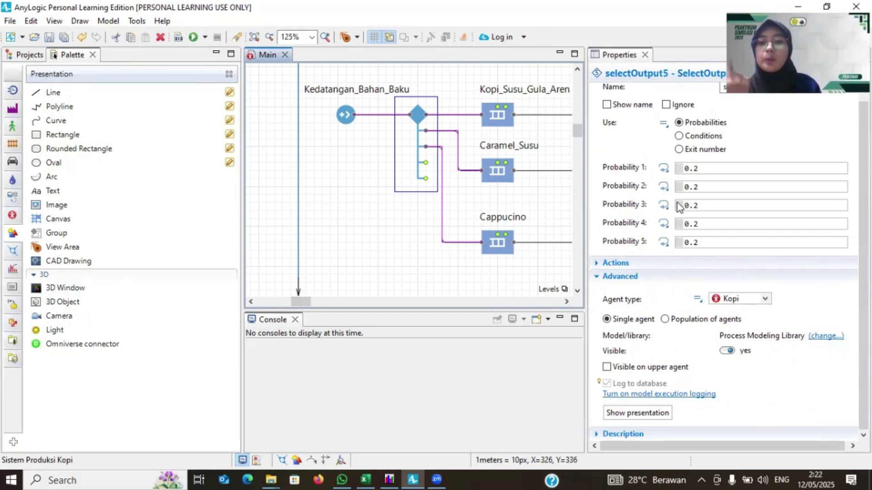
click(713, 223)
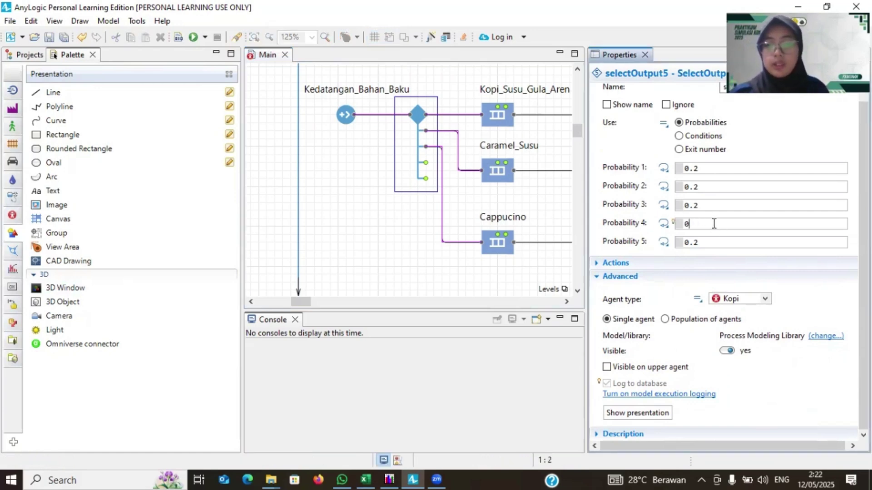
click(709, 241)
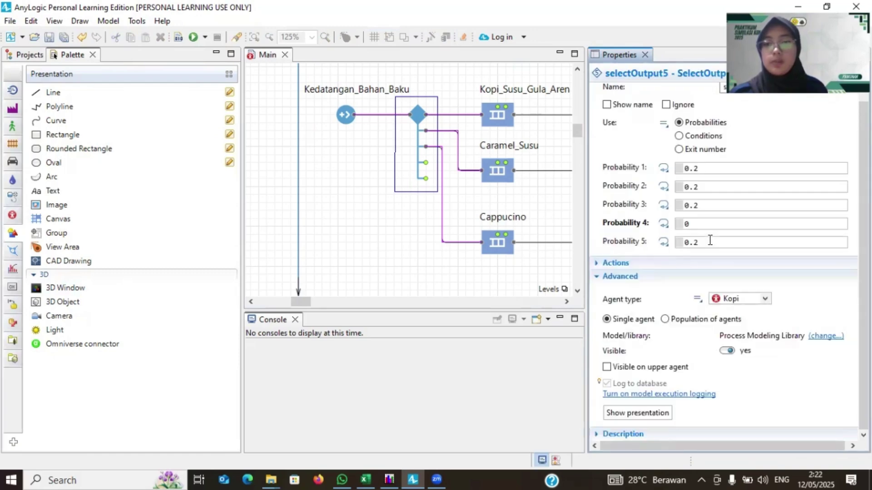
click(710, 241)
key(BackSpace)
key(BackSpace)
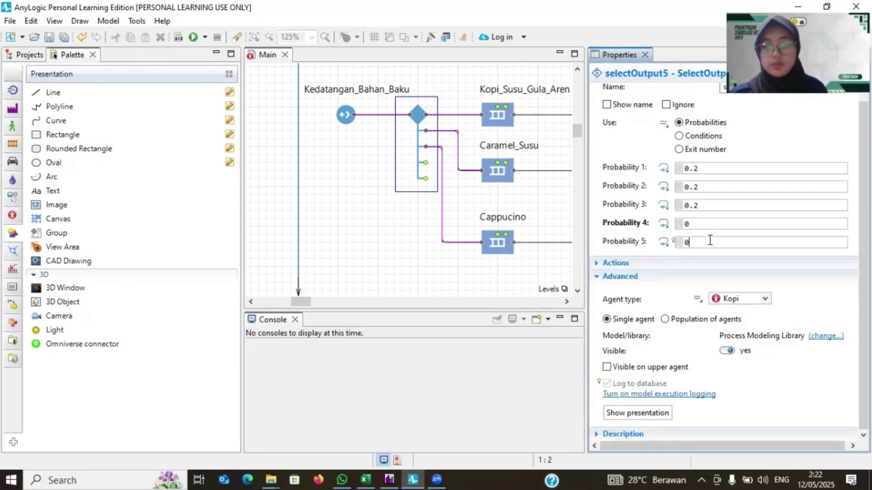
Step: Set the selectOutput5 block's Probability 1 to 0.5, Probability 2 to 0.3 and Probability 3 to 0.2
click(699, 166)
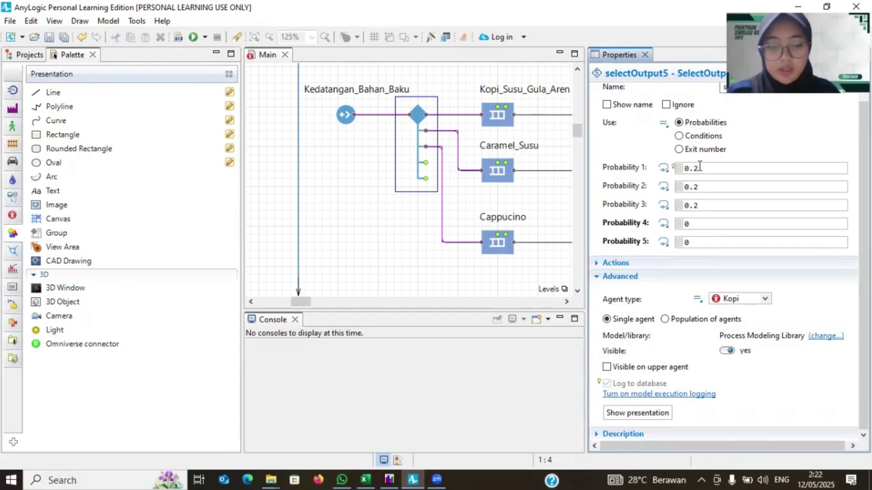
key(BackSpace)
text(5)
click(701, 187)
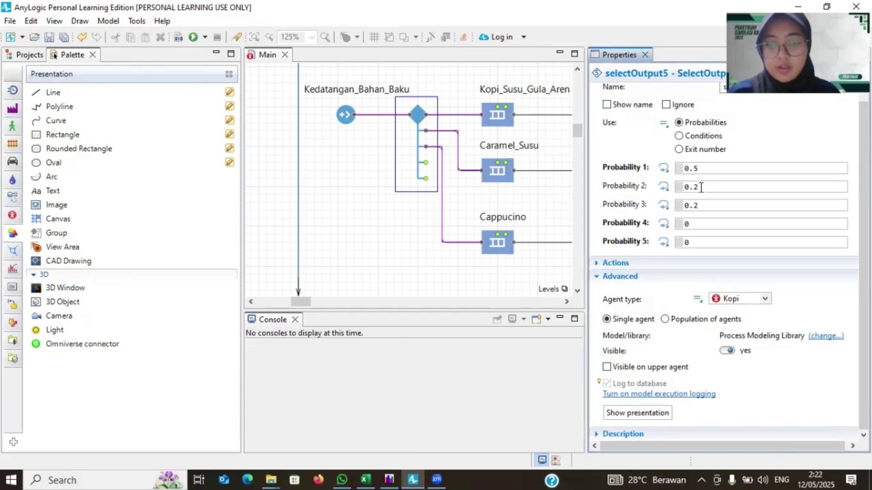
click(701, 187)
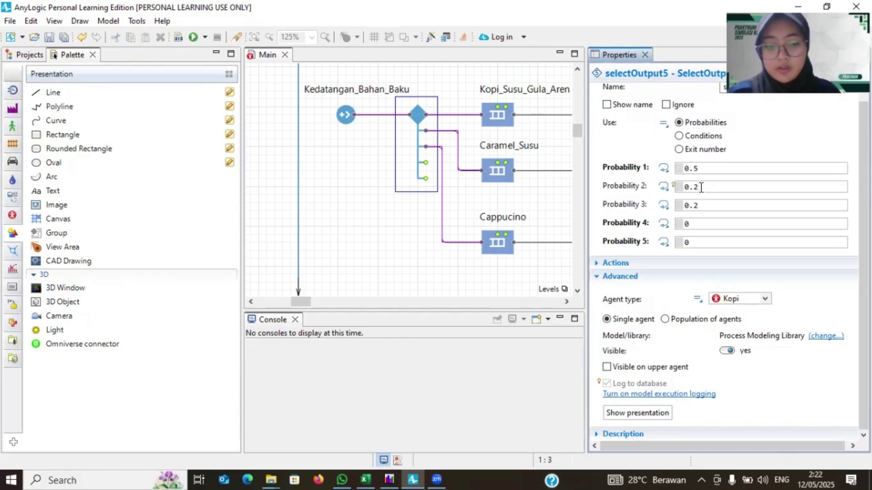
key(Delete)
text(3)
key(Return)
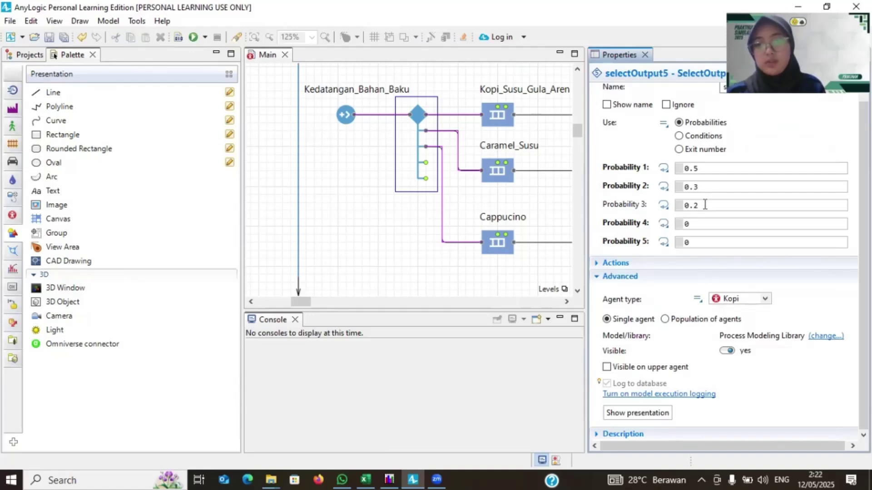
double_click(705, 205)
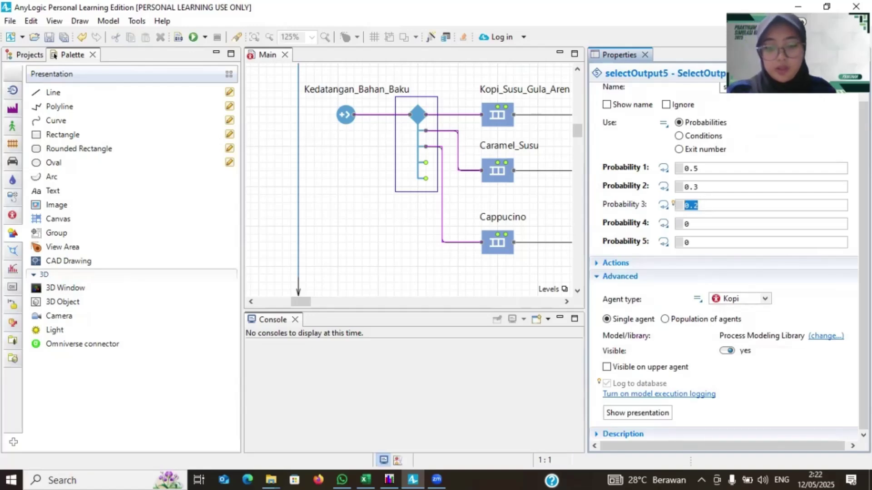
text(0)
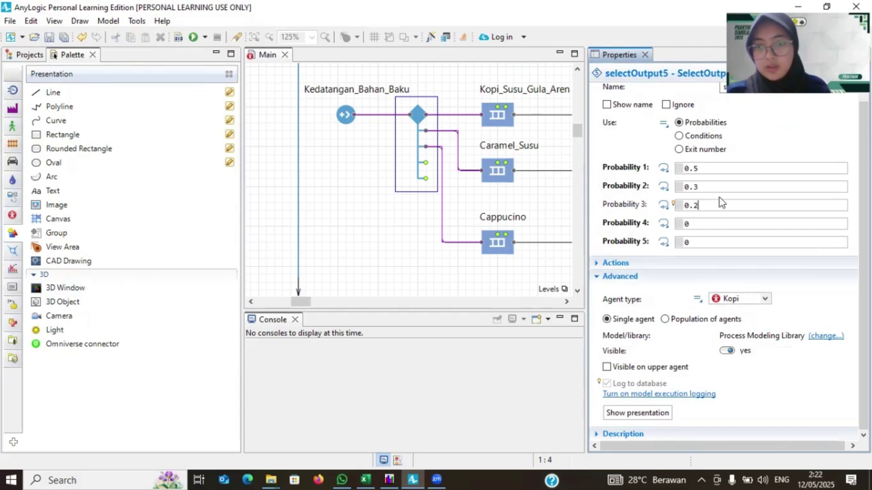
click(706, 187)
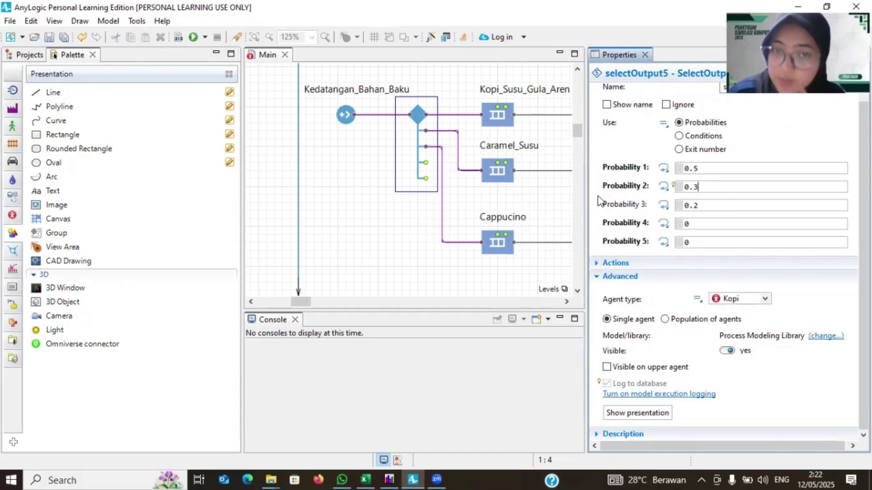
Step: Enable maximum capacity for the Kopi_Susu_Gula_Aren queue and set its agent location to the Antriain_Kopi_Susu_Gula_Aren path
click(505, 128)
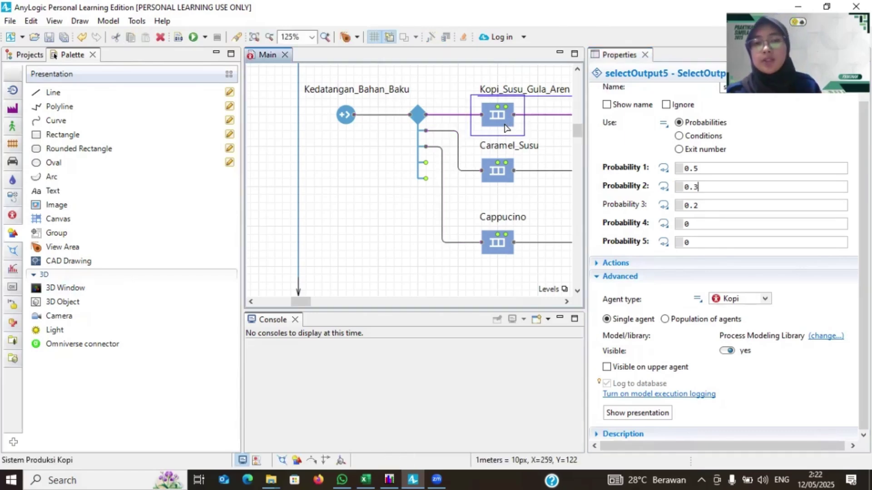
drag(549, 196, 542, 196)
scroll(540, 192, right, 2)
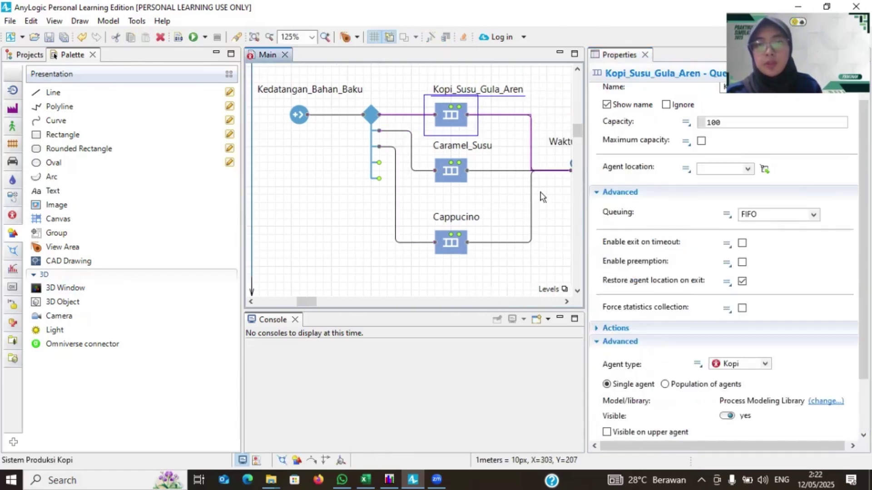
click(699, 149)
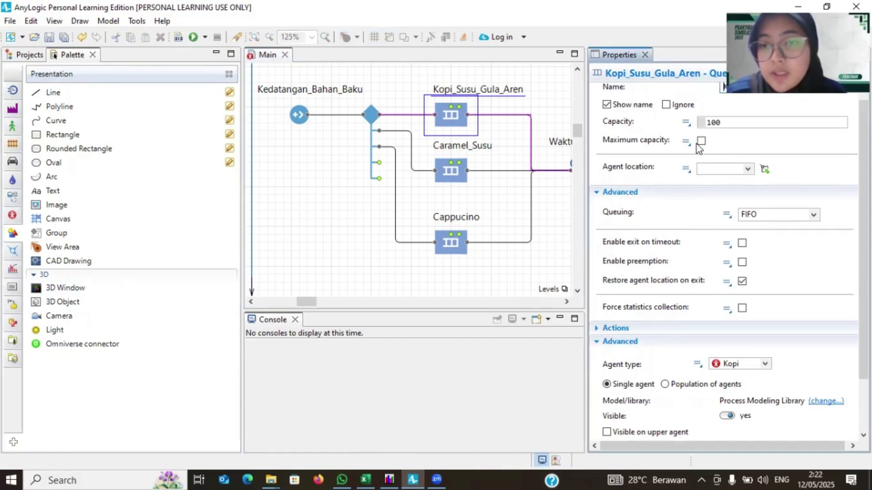
click(701, 141)
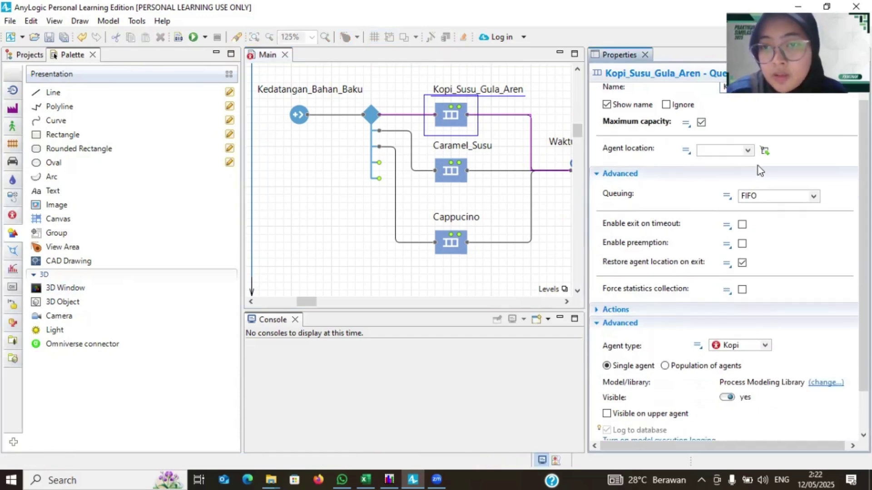
click(747, 151)
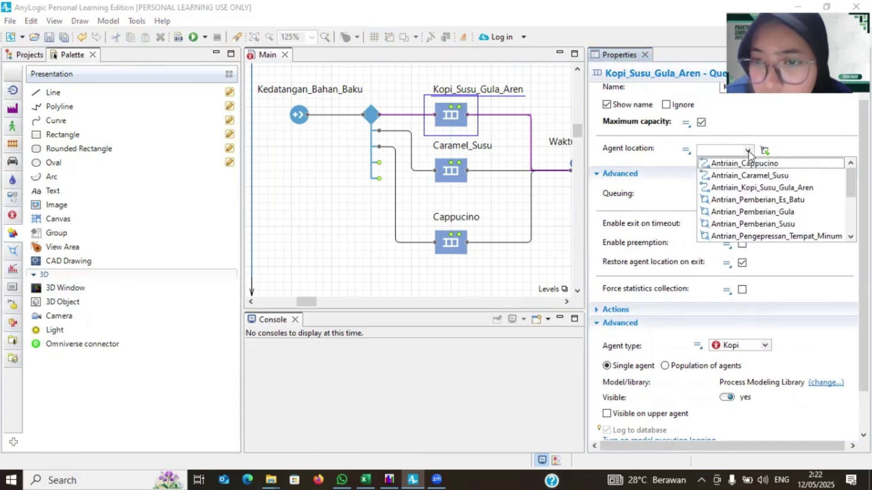
click(739, 188)
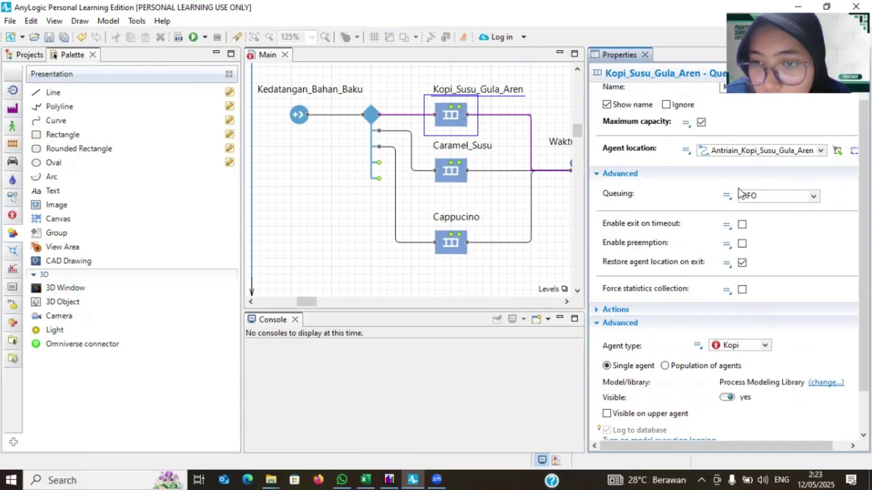
Step: Correct the name of the uppermost queue path to Antrian_Kopi_Susu_Gula_Aren
click(821, 151)
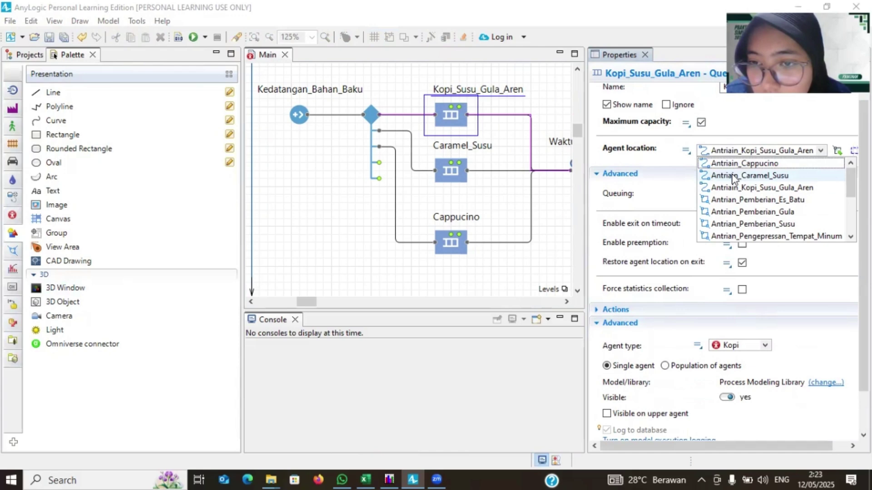
scroll(520, 303, down, 5)
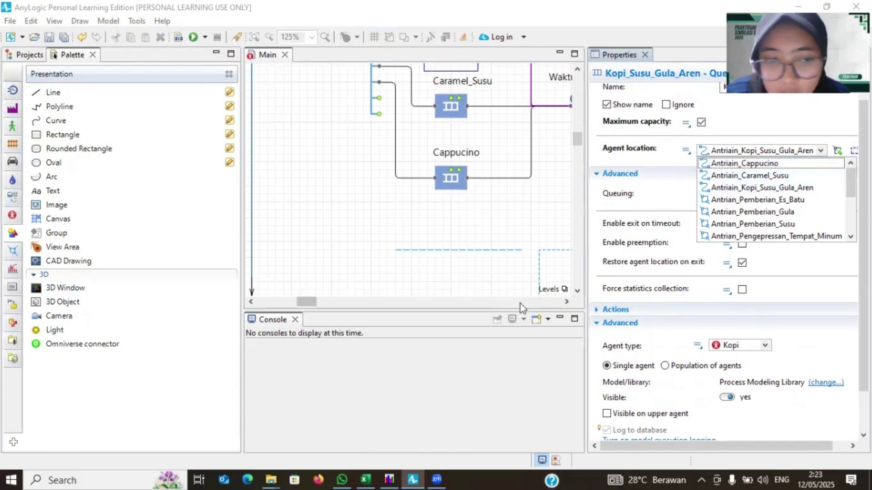
click(437, 108)
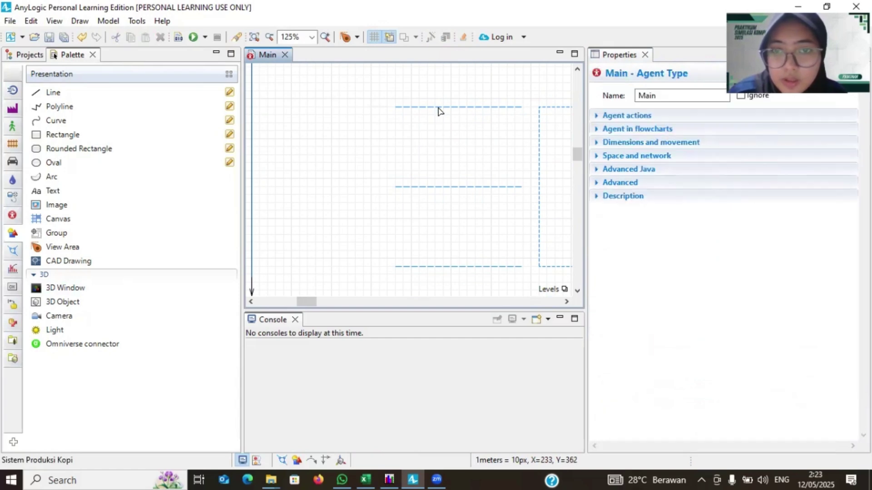
click(438, 109)
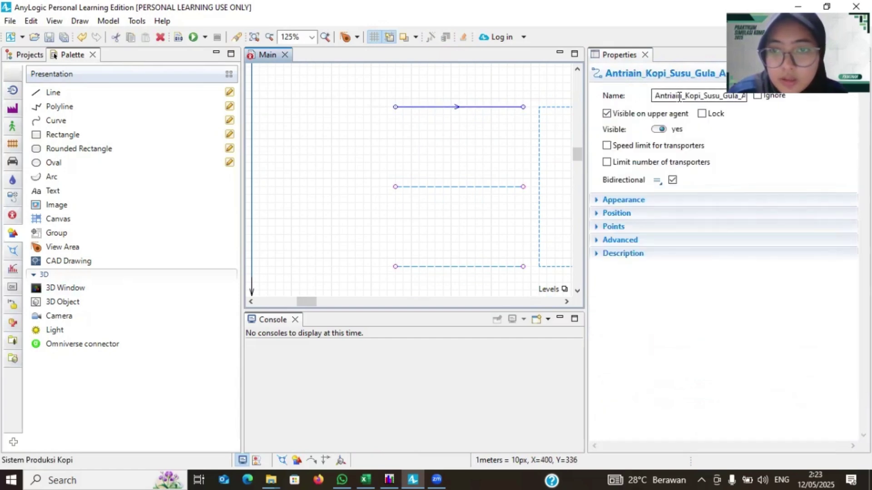
click(674, 95)
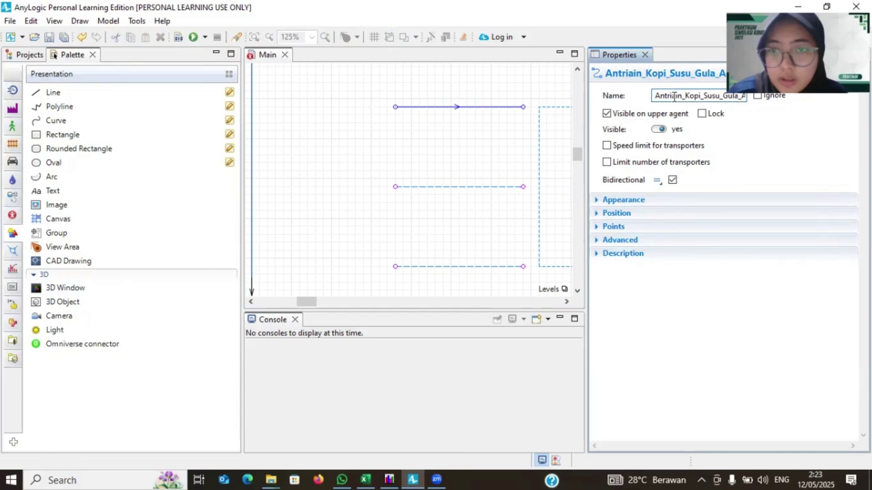
key(BackSpace)
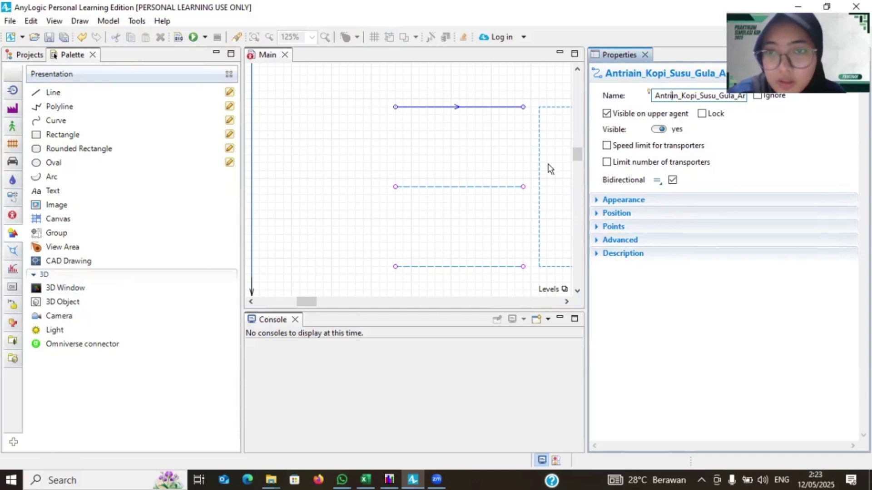
text(a)
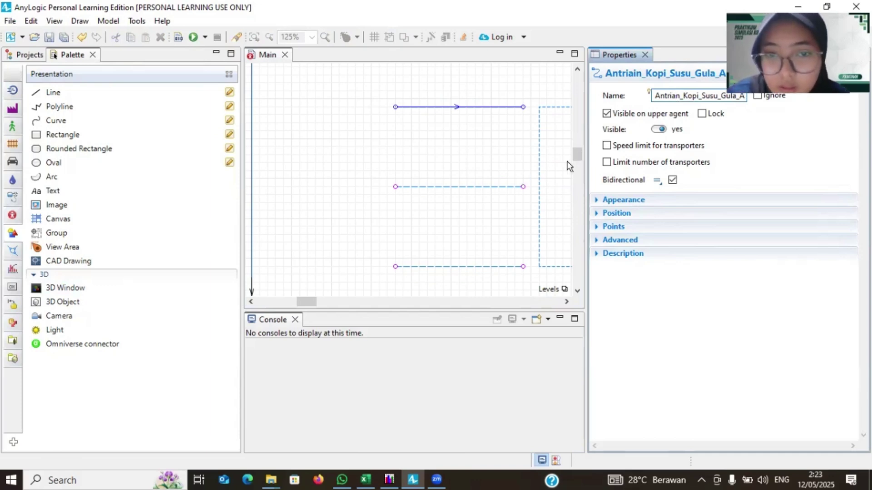
Step: Correct the names of the middle and lowest queue paths to Antrian_Caramel_Susu and Antrian_Cappucino
click(497, 187)
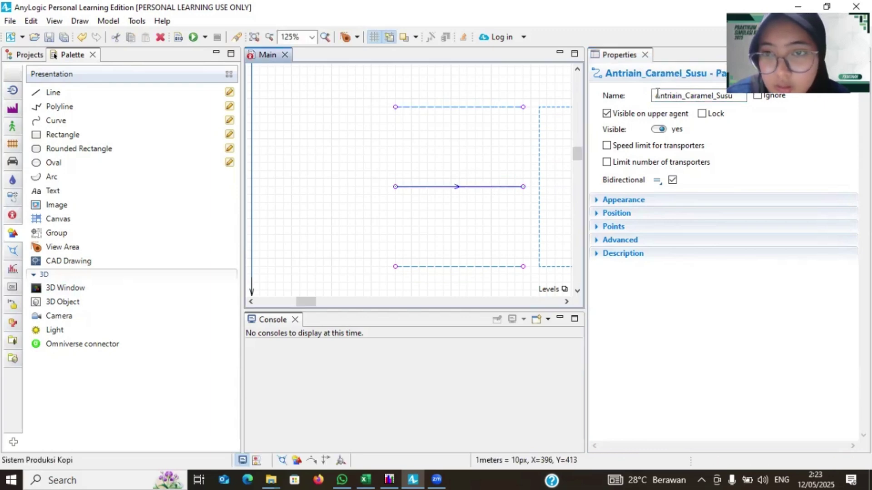
click(676, 96)
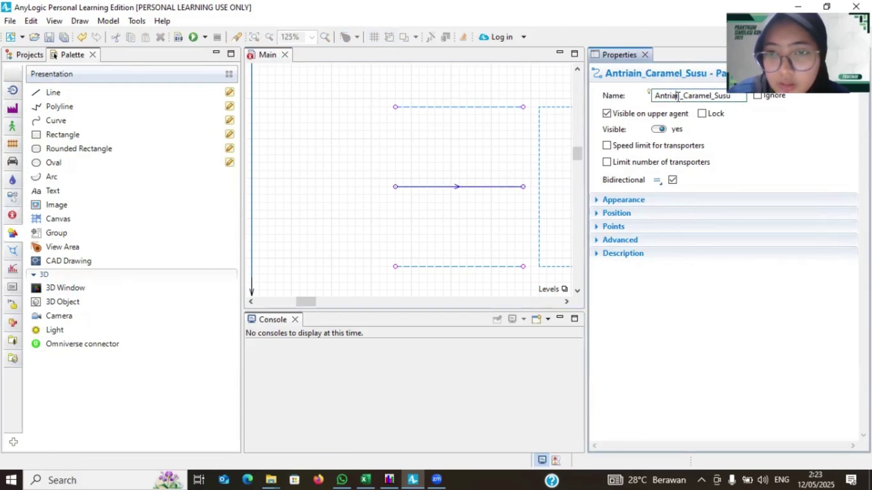
key(BackSpace)
click(520, 268)
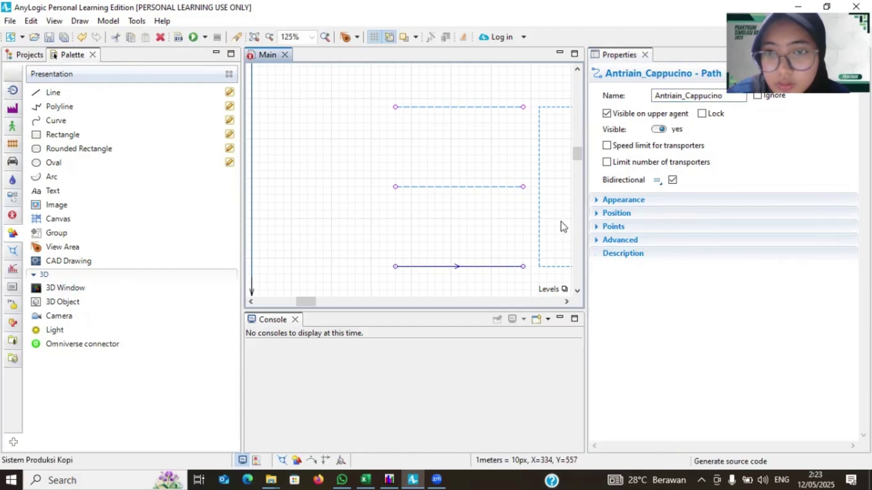
click(680, 96)
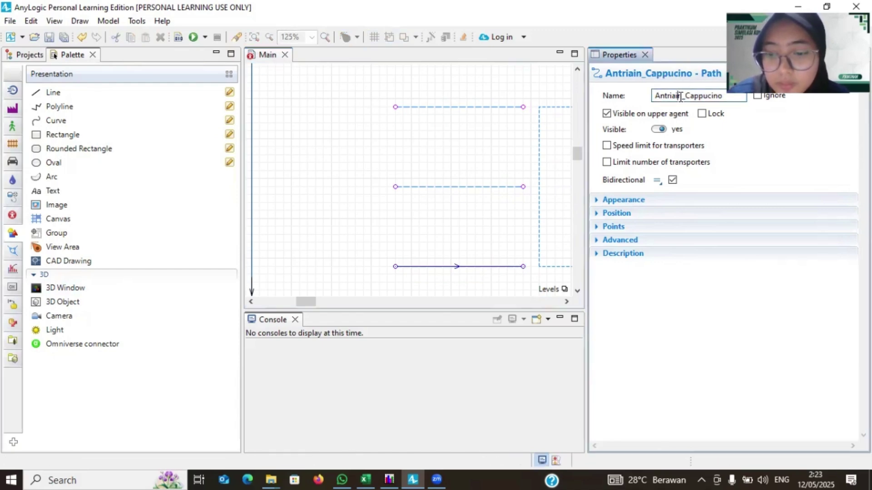
key(BackSpace)
Step: Check the agent location and agent type settings of the Kopi_Susu_Gula_Aren queue
scroll(510, 151, up, 3)
scroll(511, 151, up, 2)
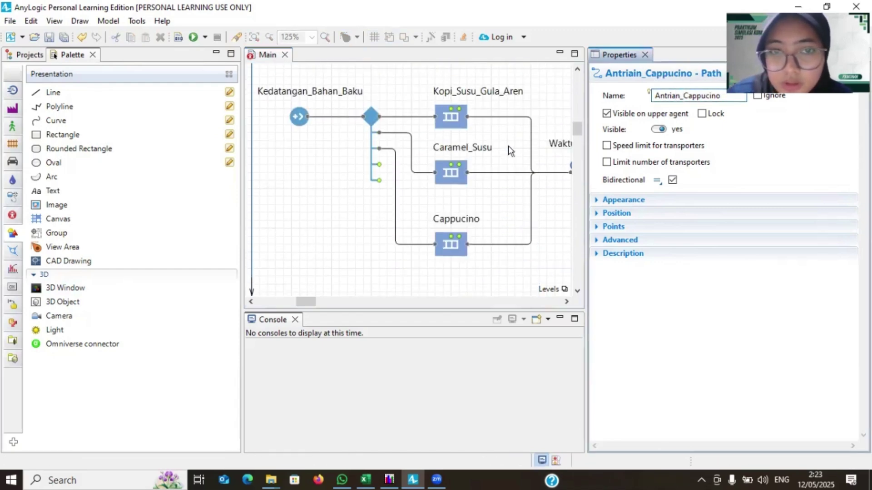
click(445, 126)
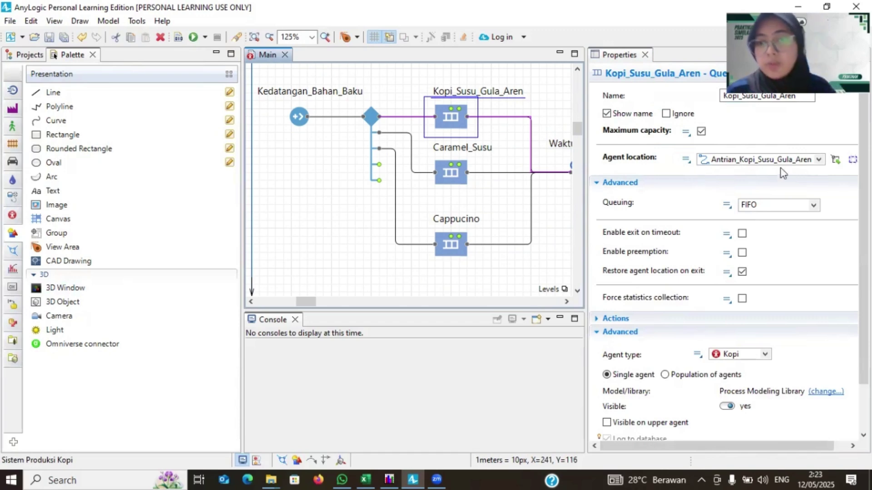
scroll(665, 197, down, 3)
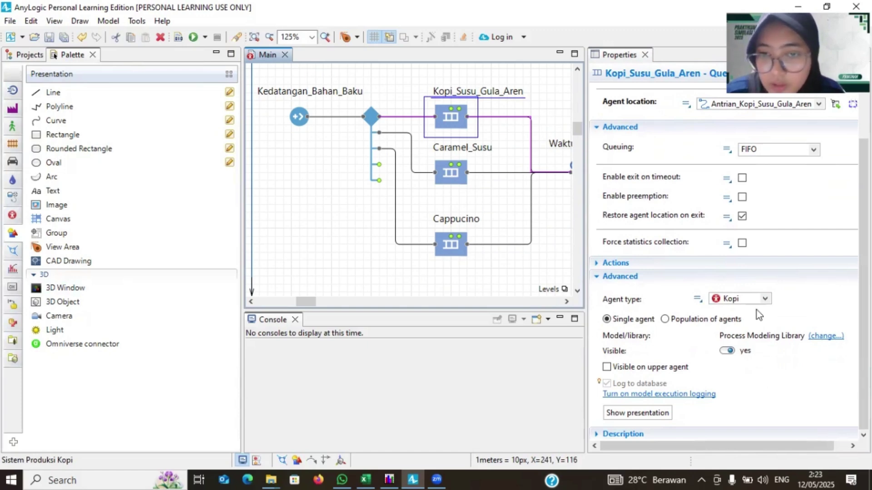
scroll(756, 310, up, 3)
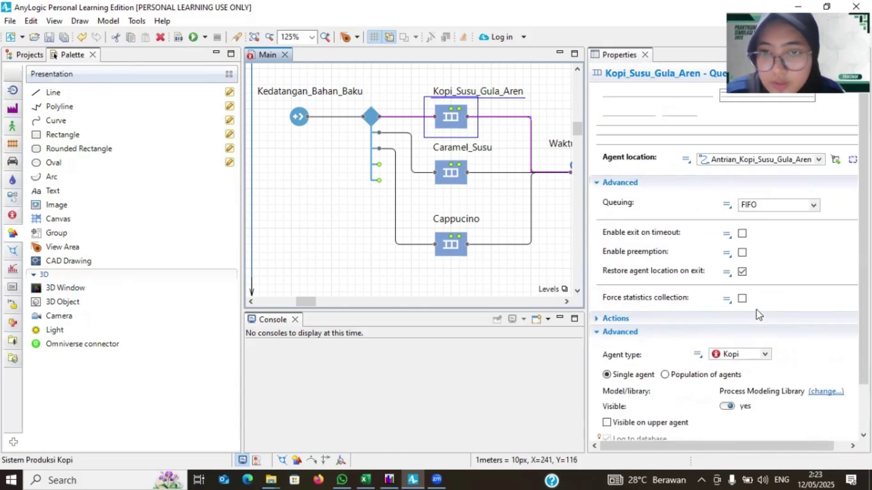
Step: Enable maximum capacity for the Caramel_Susu queue and set its agent location to the Antrian_Caramel_Susu path
click(454, 181)
click(701, 131)
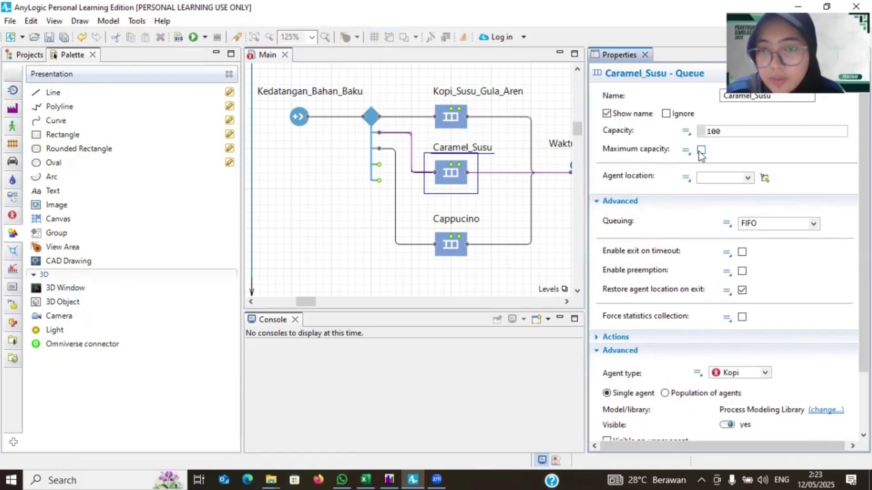
click(702, 150)
click(747, 159)
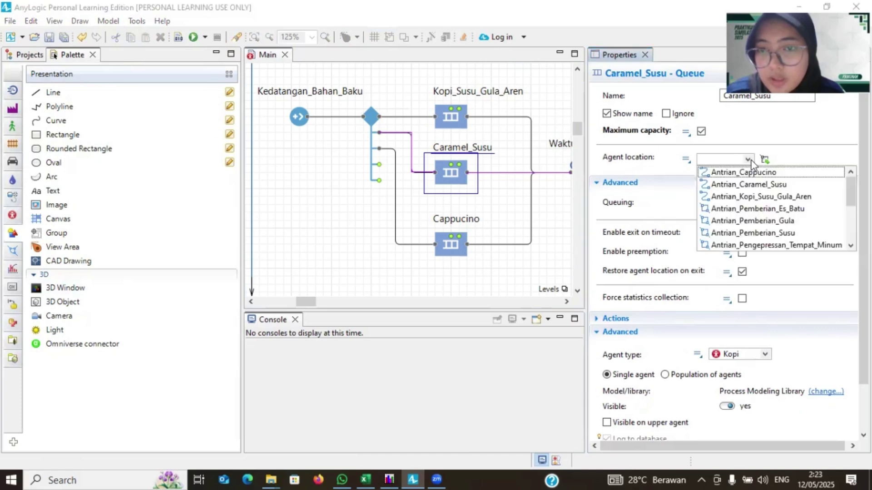
click(748, 185)
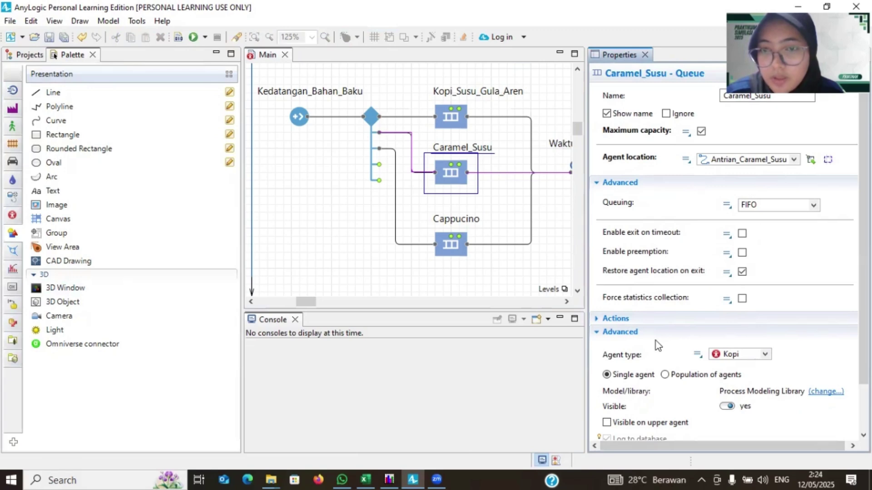
Step: Enable maximum capacity for the Cappucino queue and set its agent location to the Antrian_Cappucino path
click(451, 247)
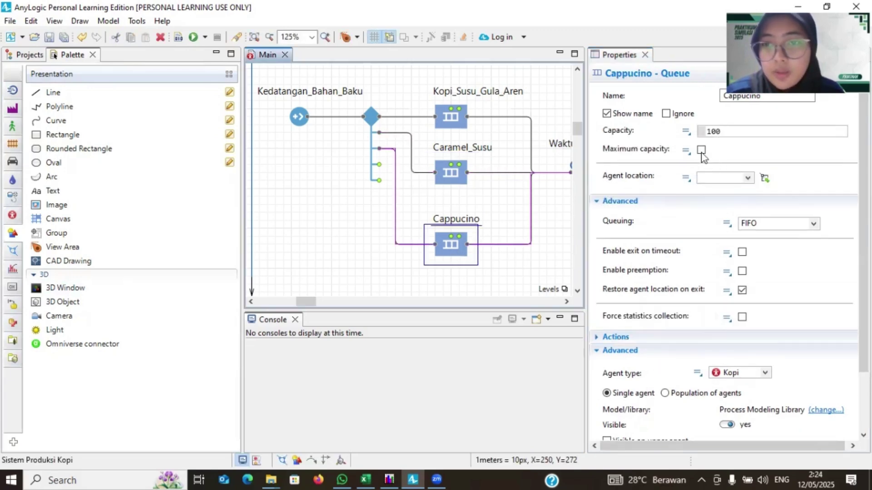
click(701, 150)
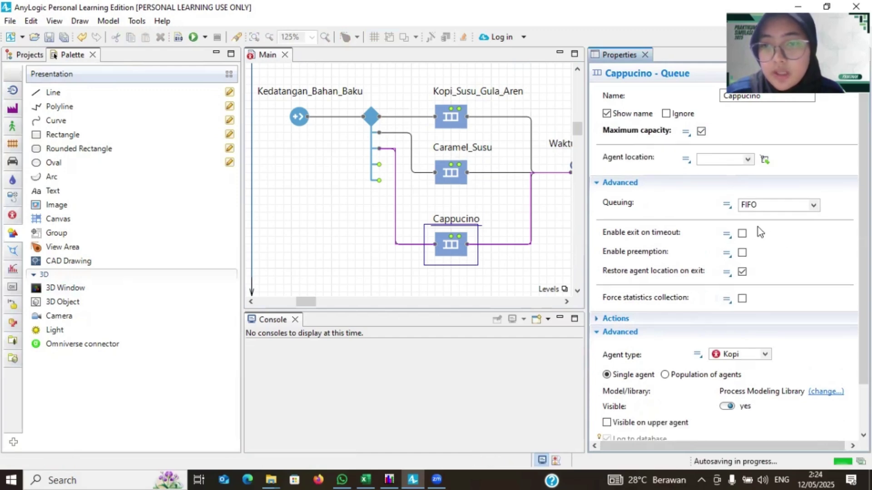
scroll(752, 231, down, 2)
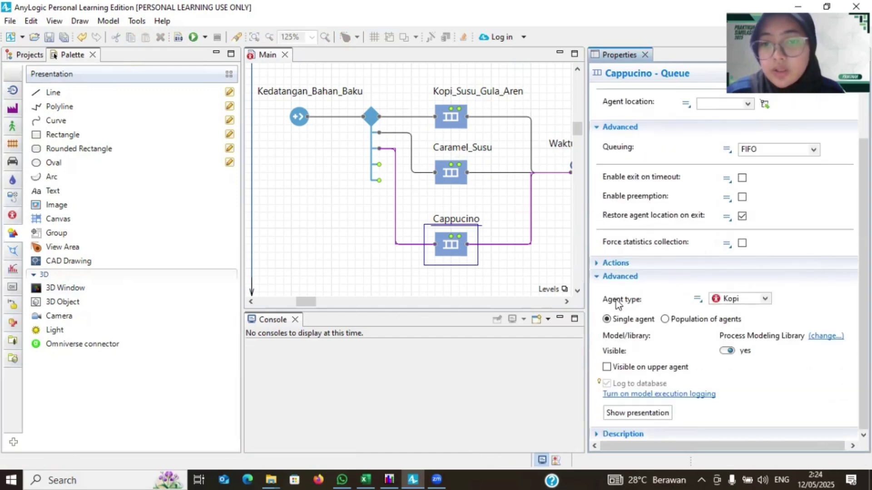
click(750, 105)
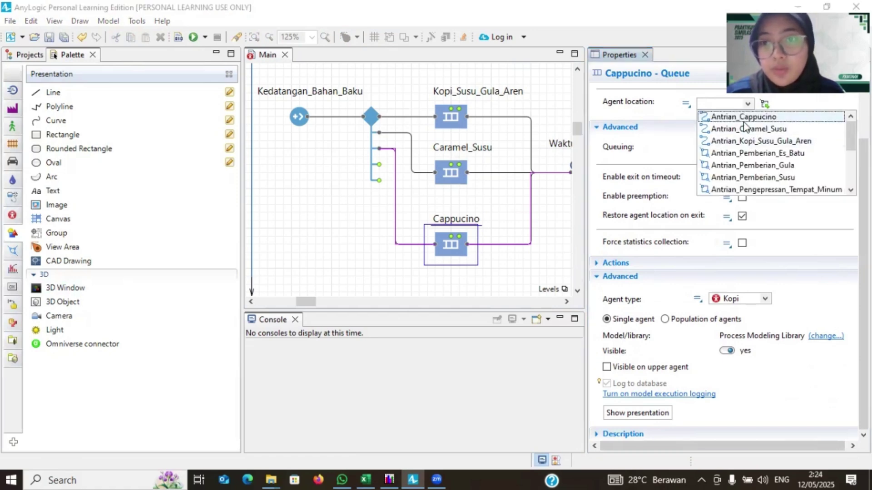
click(744, 118)
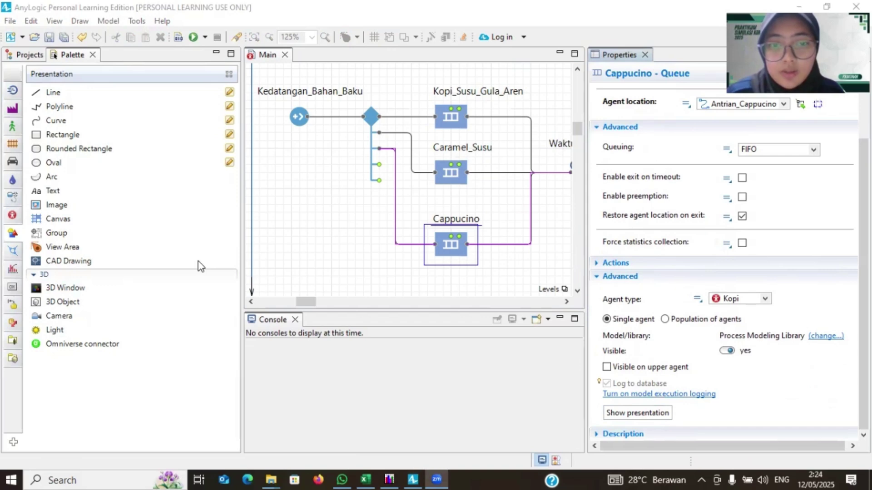
click(337, 247)
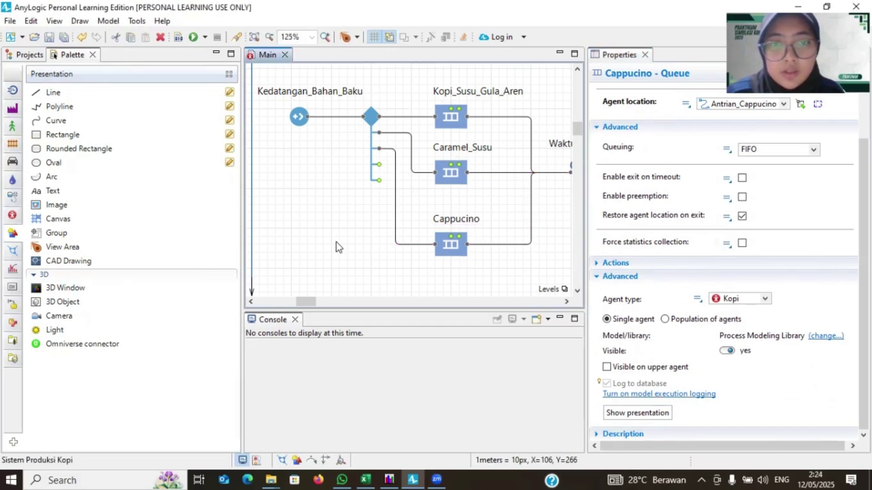
Step: Check the settings of the Waktu_Mulai time measurement block and the Pemberian_Gula service block
scroll(336, 241, right, 5)
click(425, 169)
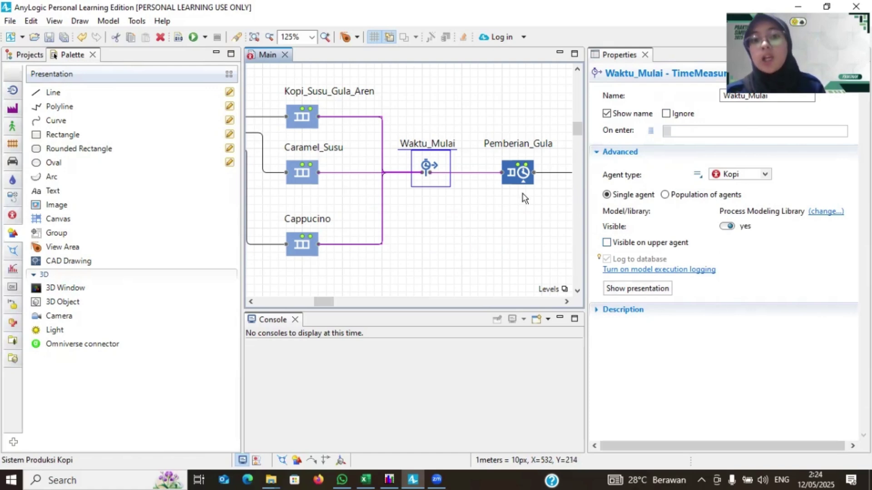
scroll(535, 249, right, 3)
scroll(536, 249, right, 1)
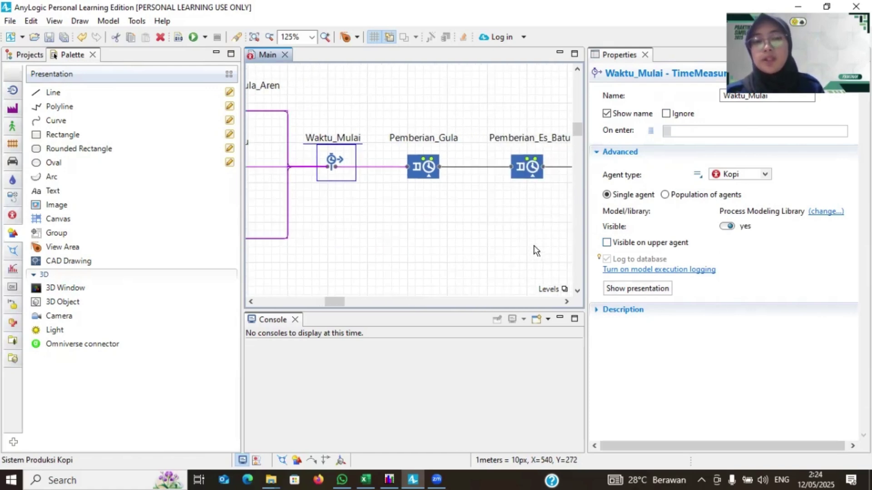
click(417, 178)
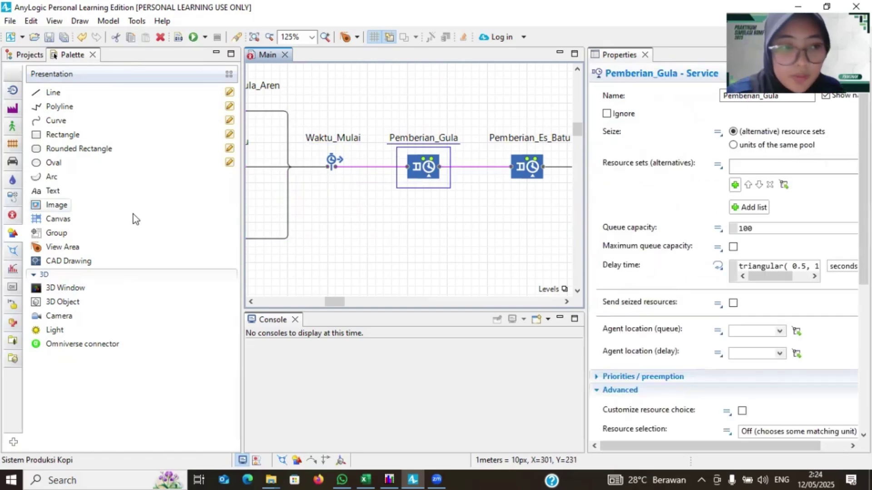
Step: Add a Resource Pool block to the model directly below the Pemberian_Es_Batu service
click(12, 90)
scroll(37, 177, down, 3)
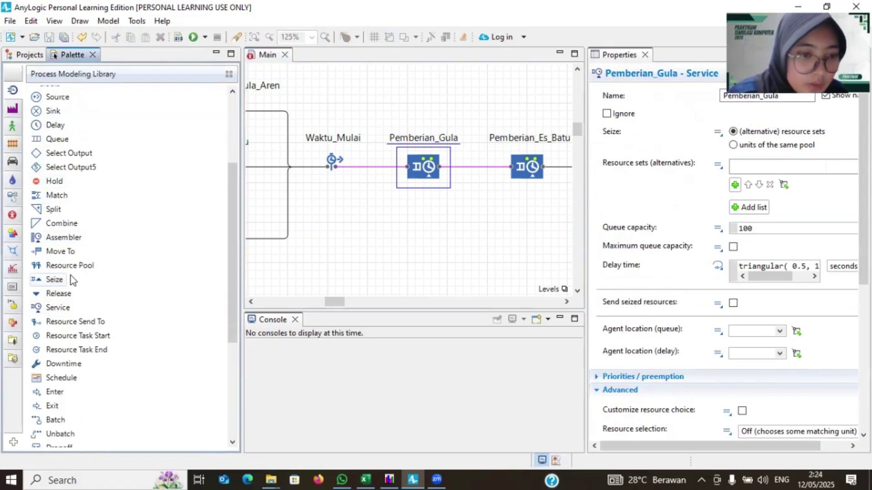
drag(67, 273, 548, 231)
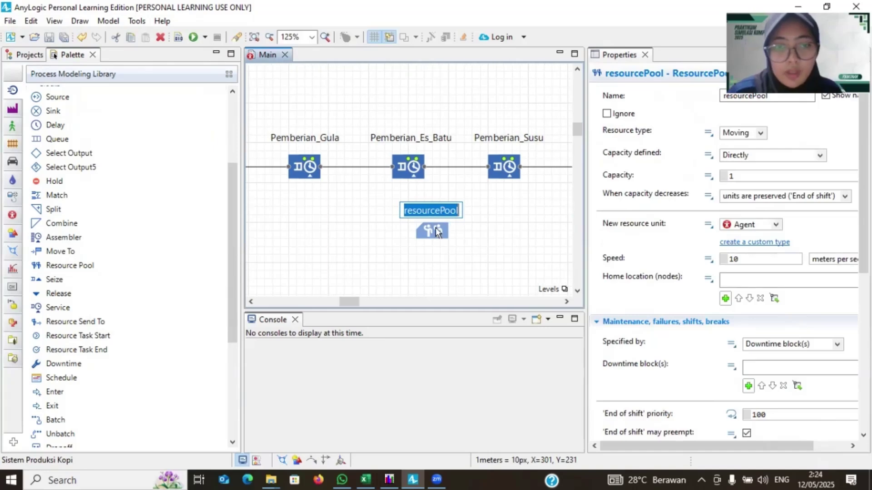
click(433, 231)
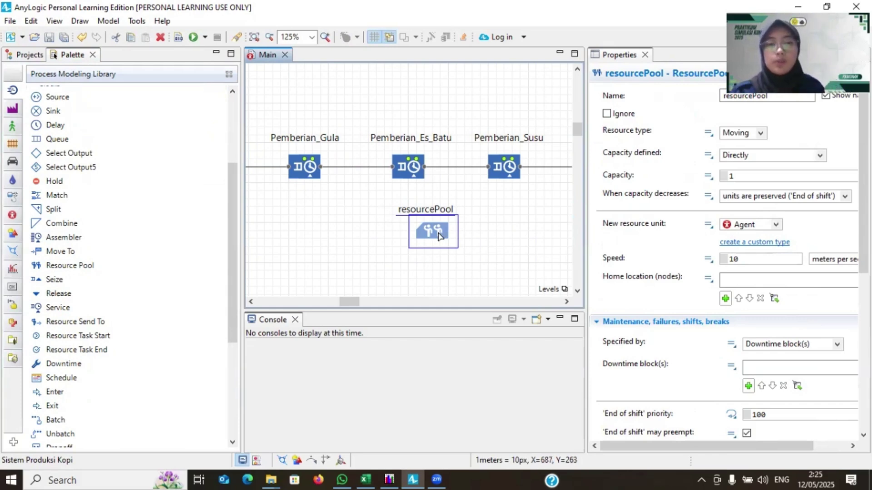
mouse_move(439, 235)
mouse_down()
mouse_move(408, 241)
mouse_move(429, 224)
mouse_up()
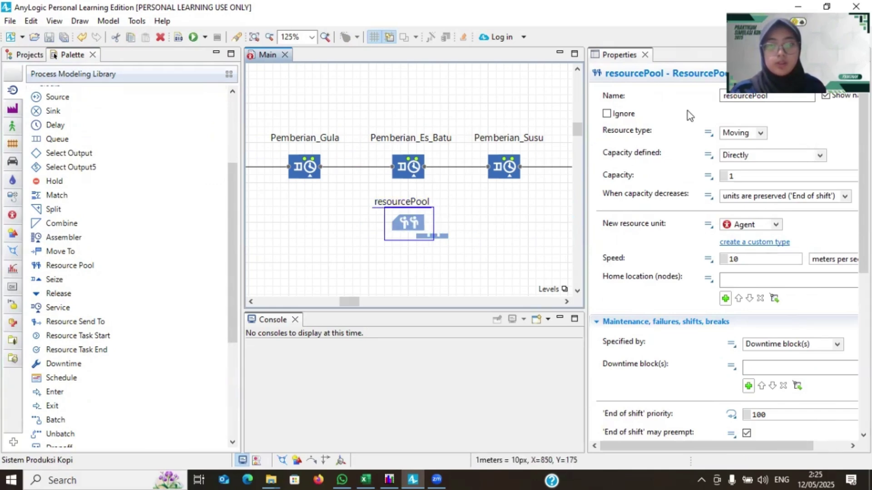
Step: Rename the new resource pool as Karyawan1
click(725, 106)
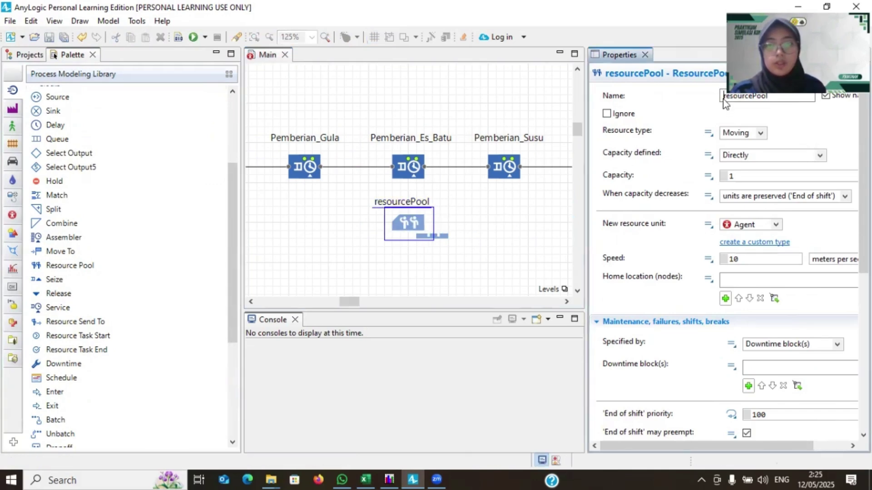
double_click(724, 100)
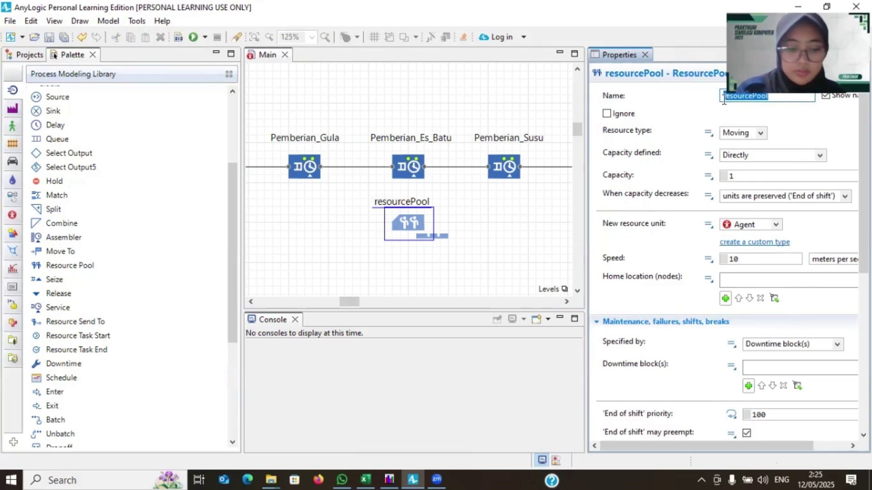
text(N)
text(ar)
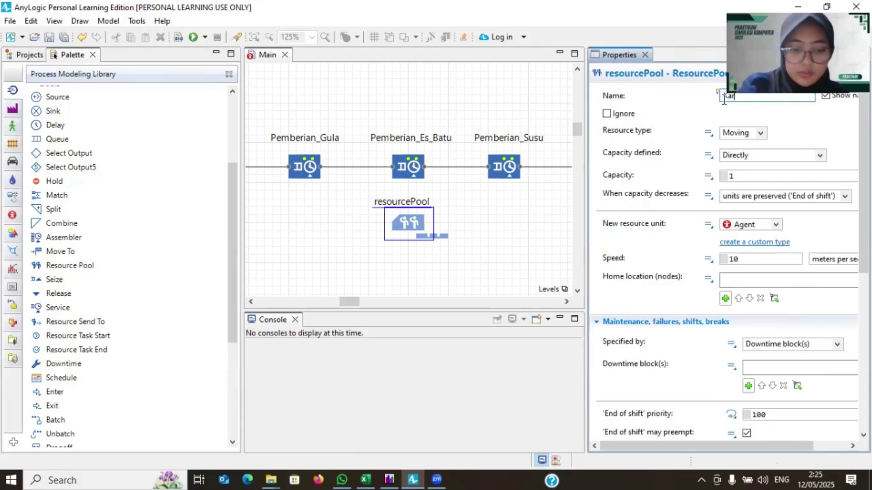
text(yawa)
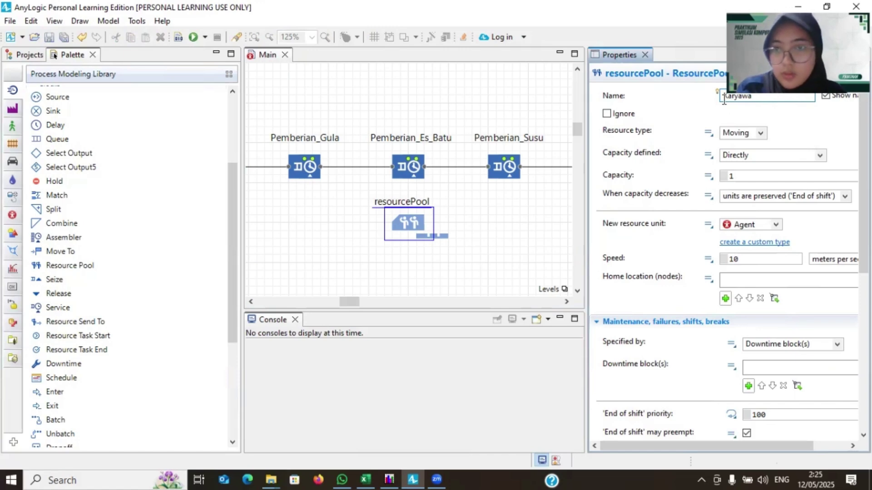
text(n1)
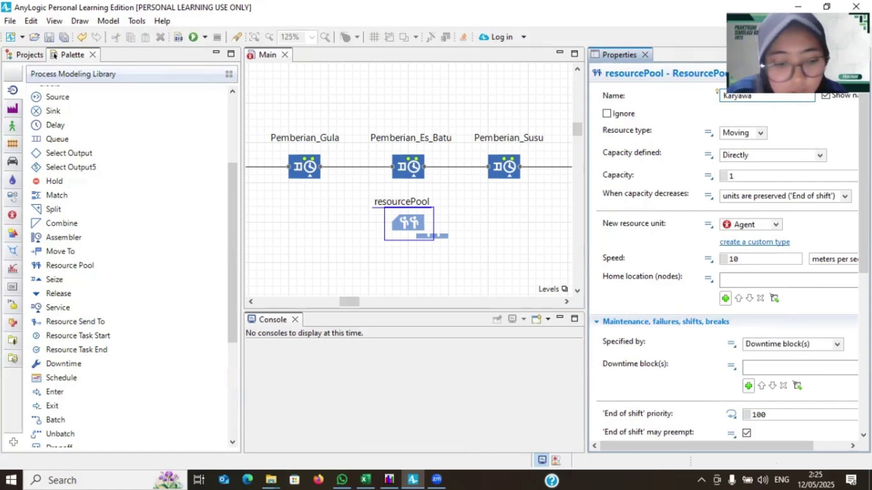
Step: Keep the resource type of Karyawan1 as Moving and set its new resource unit to Karyawan
click(759, 133)
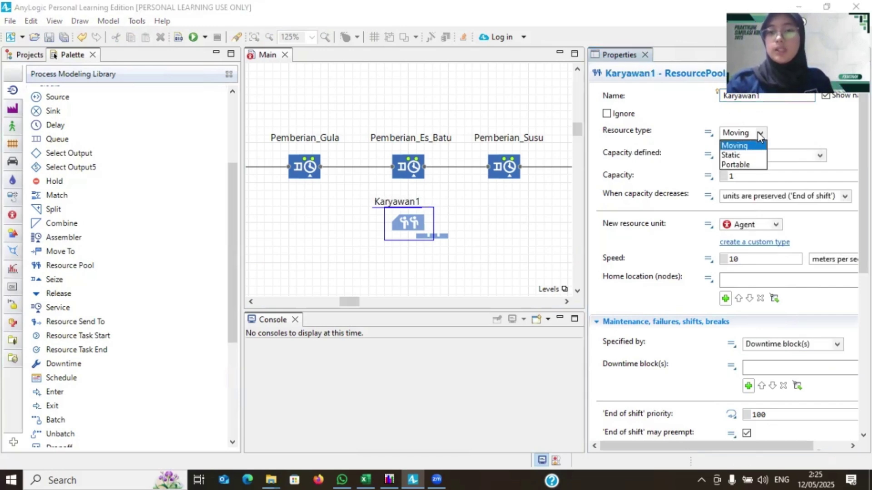
click(759, 134)
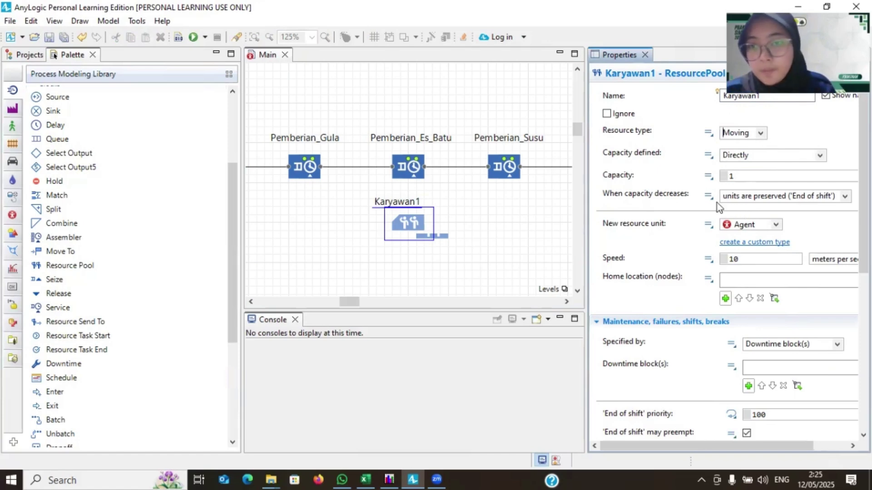
click(777, 225)
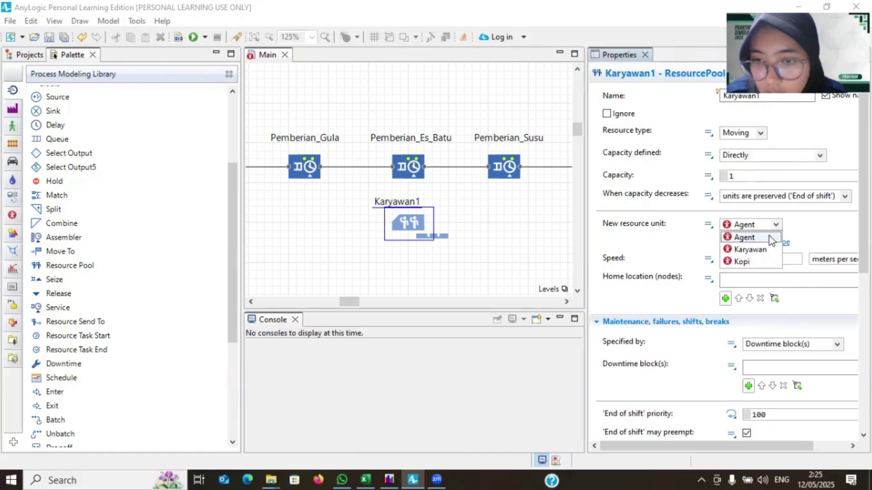
click(754, 257)
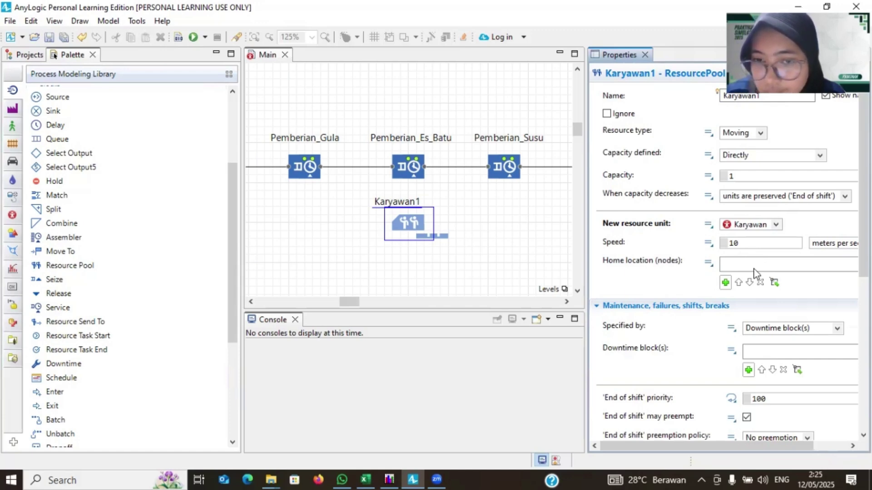
Step: Review the remaining Karyawan1 resource pool settings, including shifts, advanced options and unit type
scroll(755, 273, down, 3)
scroll(755, 272, down, 1)
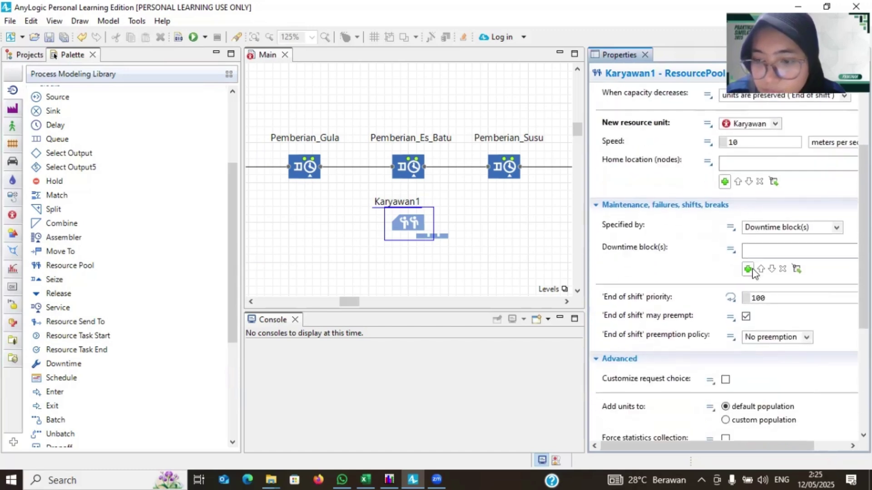
scroll(752, 273, down, 6)
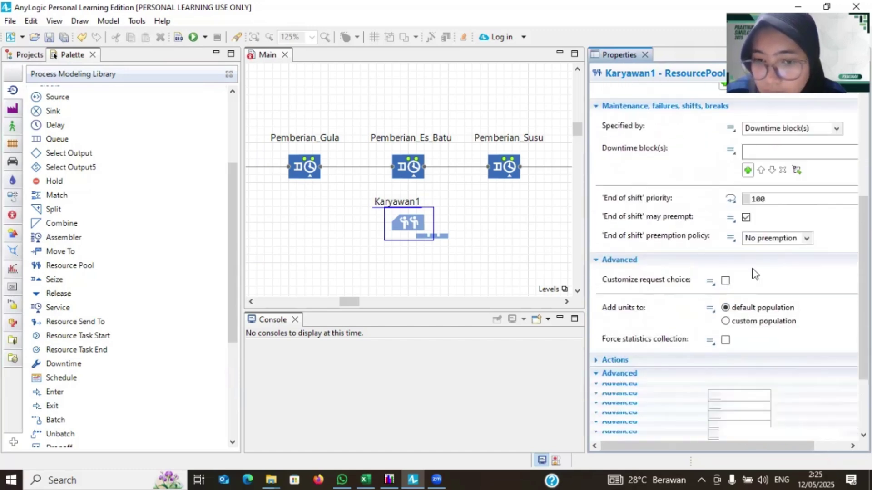
scroll(755, 272, down, 1)
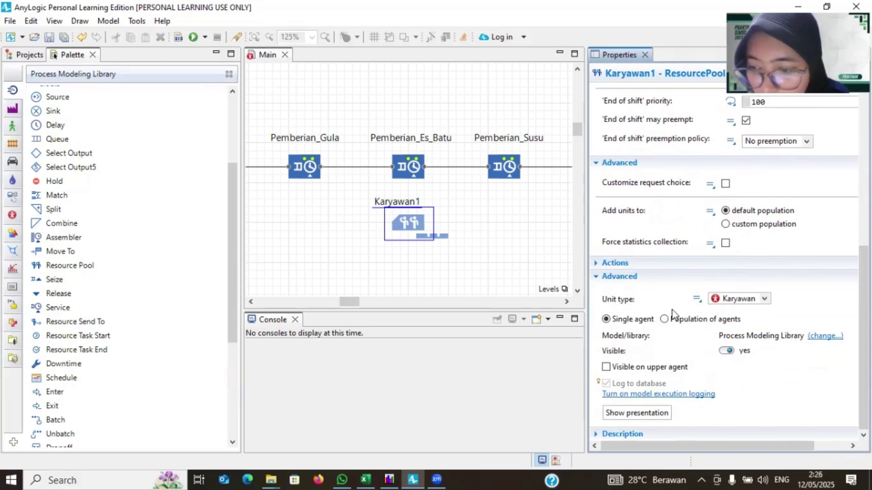
scroll(691, 336, up, 1)
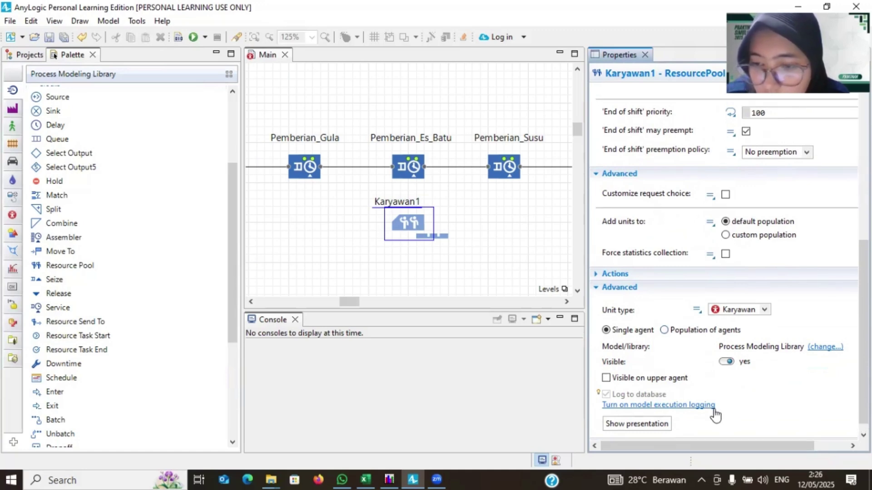
scroll(711, 313, up, 10)
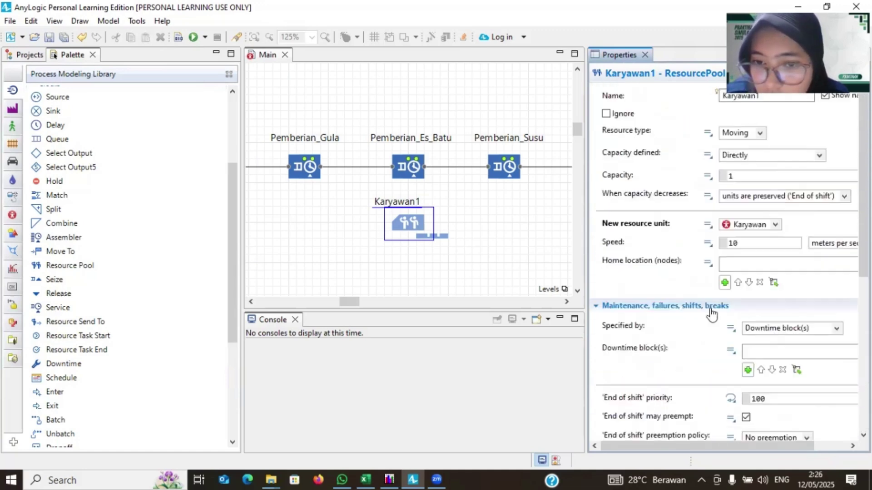
scroll(718, 270, down, 5)
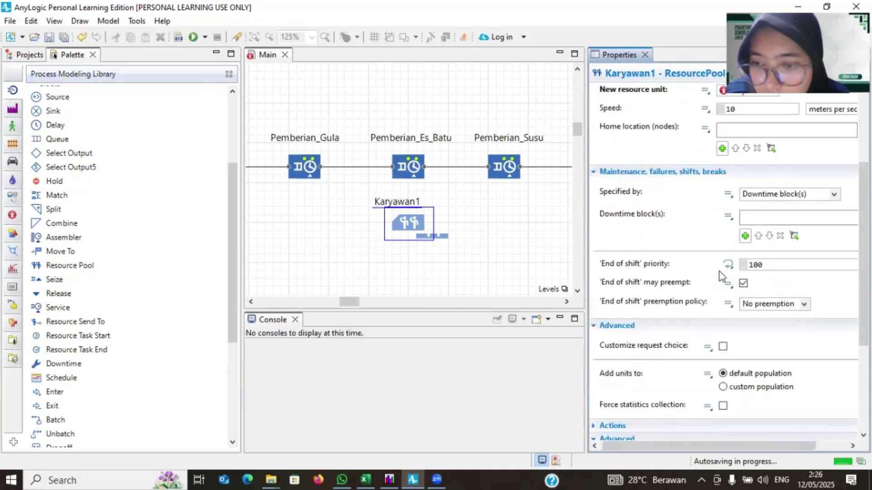
scroll(718, 270, up, 5)
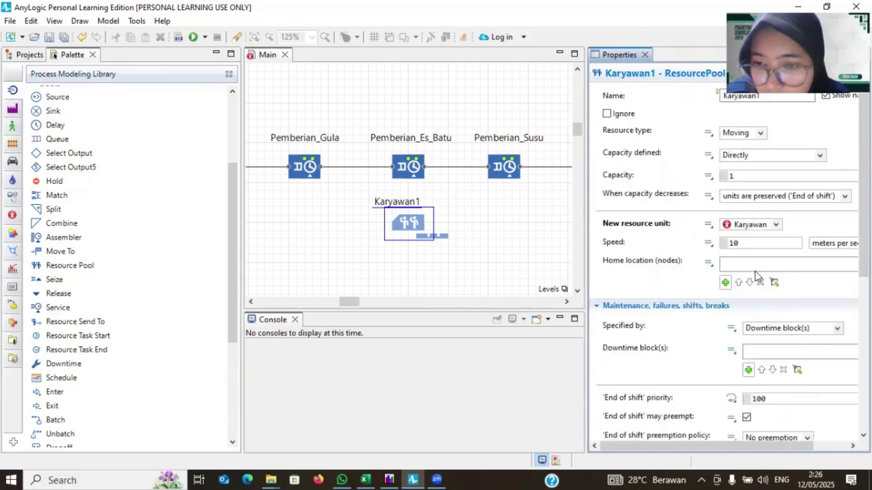
Step: Set the home location of Karyawan1 to the Tempat_Karyawan1 node and centre its name label above the block
click(725, 282)
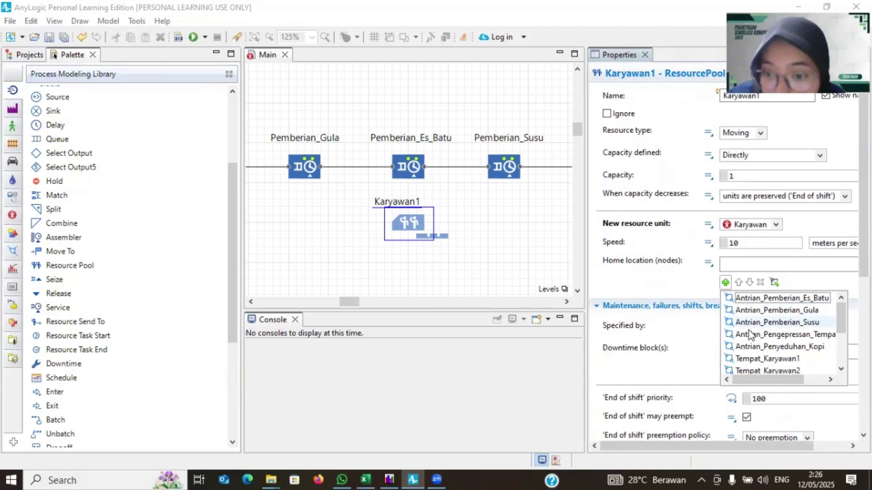
click(762, 359)
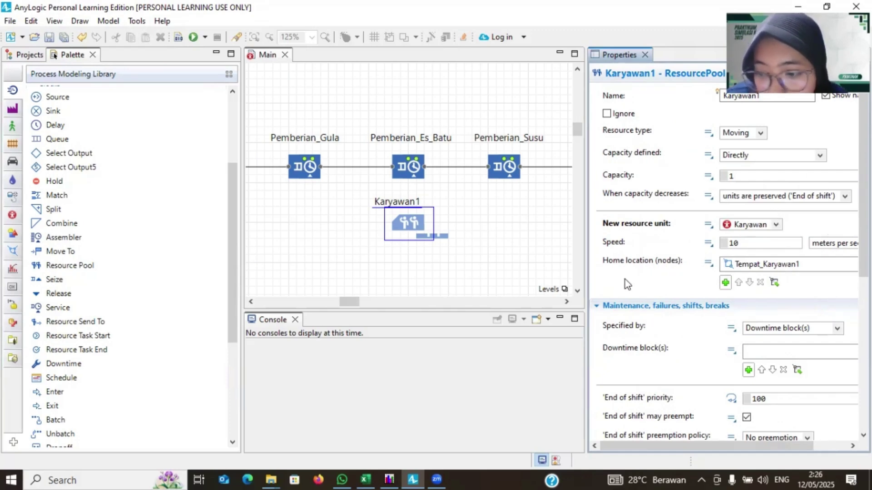
click(414, 207)
drag(407, 203, 406, 206)
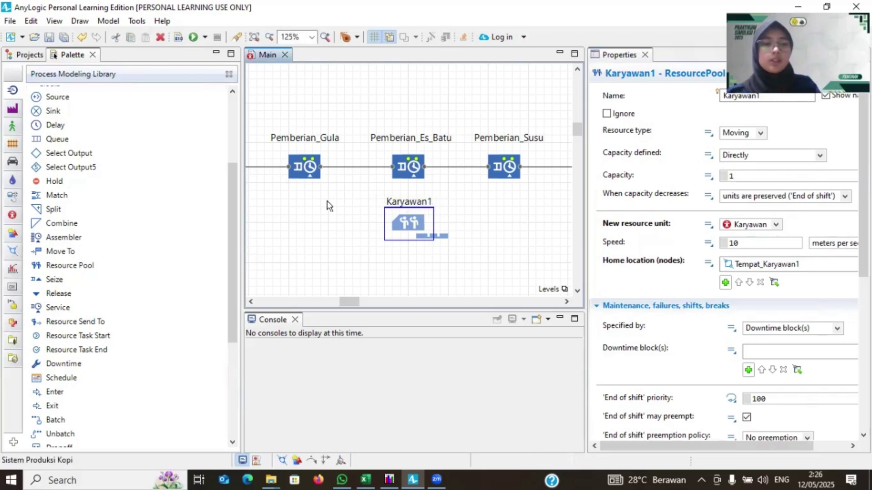
Step: Add Karyawan1 to the resource sets of the Pemberian_Gula service
scroll(327, 206, left, 3)
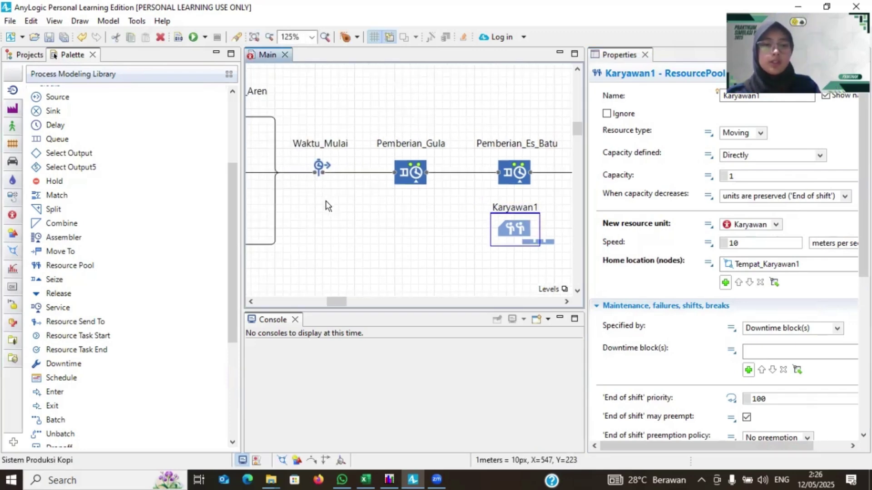
click(405, 175)
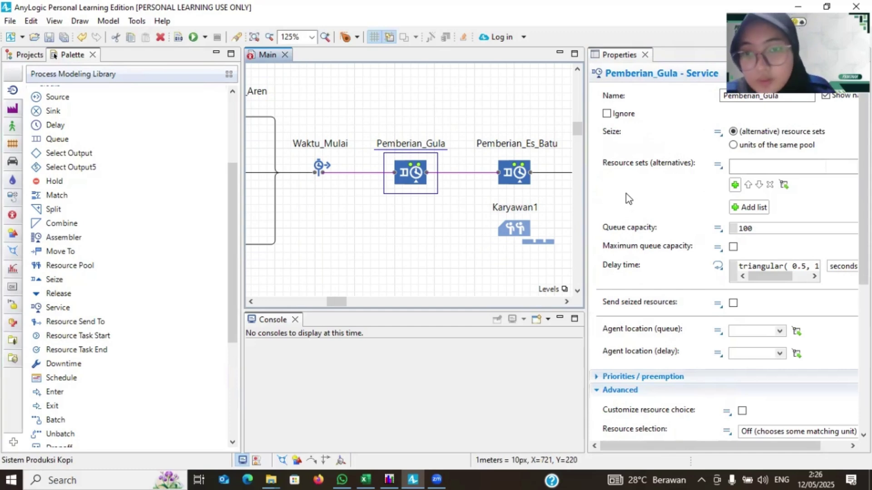
click(735, 186)
click(745, 200)
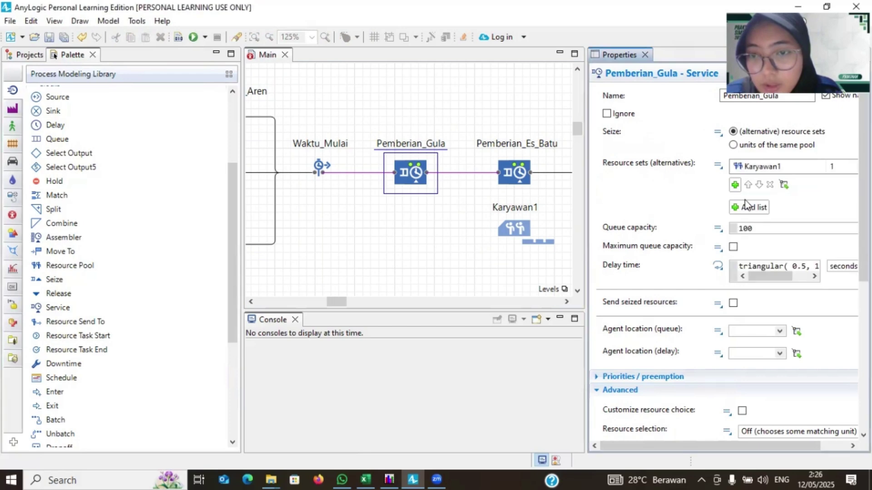
Step: Enable maximum queue capacity for Pemberian_Gula, setting its queue location to Antrian_Pemberian_Gula and its delay location to st_Pemberian_Gula
click(733, 248)
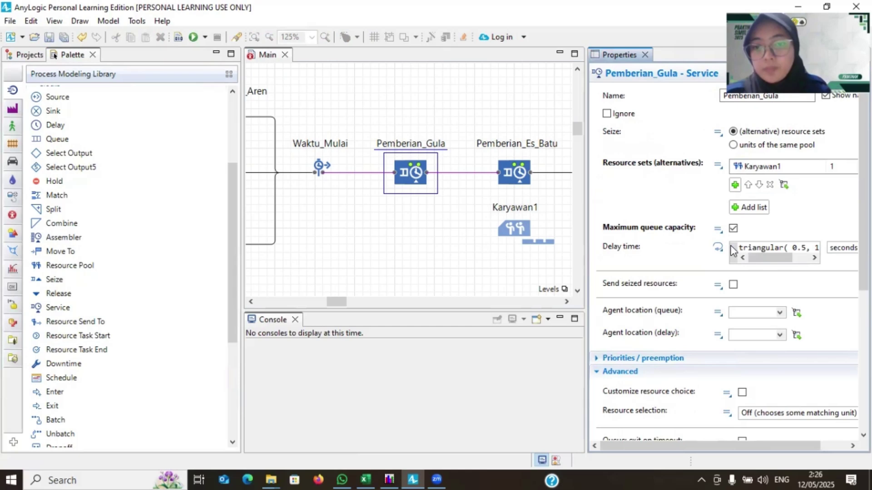
click(779, 313)
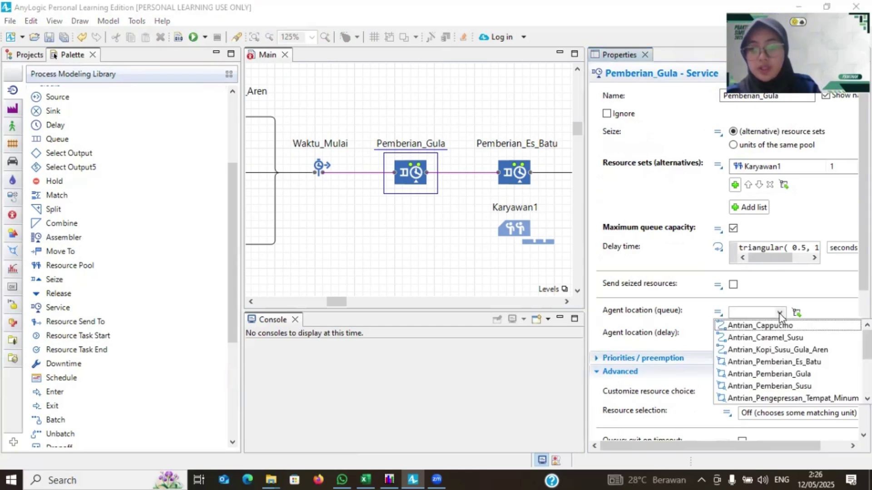
click(752, 373)
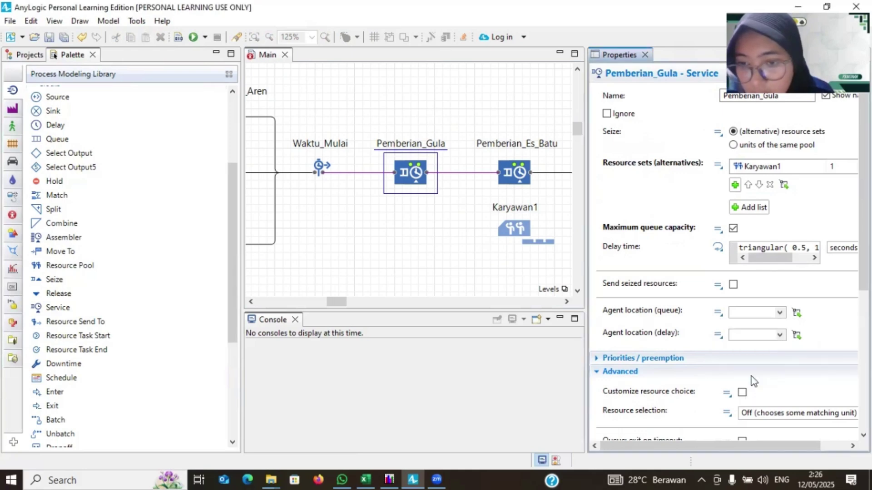
click(779, 336)
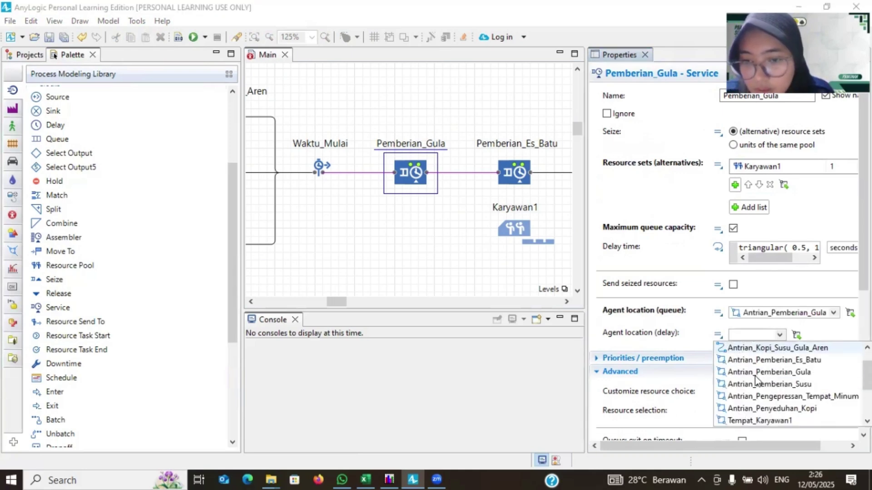
scroll(755, 379, down, 1)
scroll(756, 380, up, 2)
scroll(756, 380, down, 1)
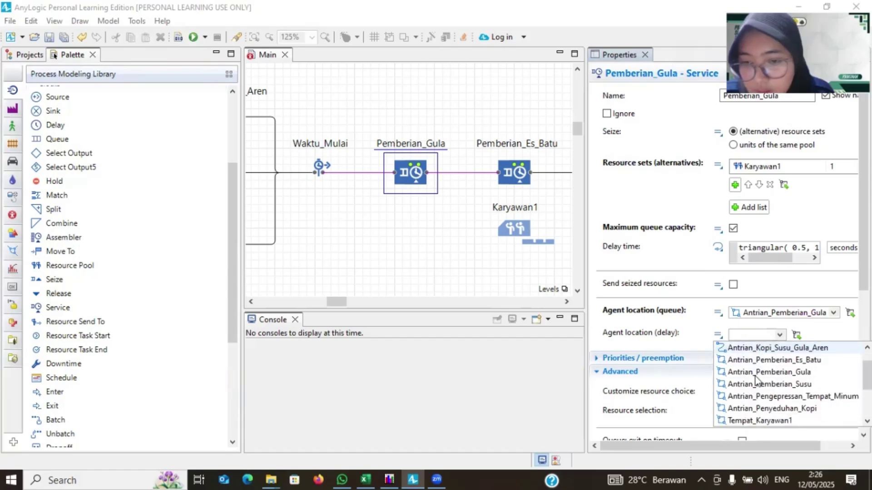
scroll(756, 379, down, 2)
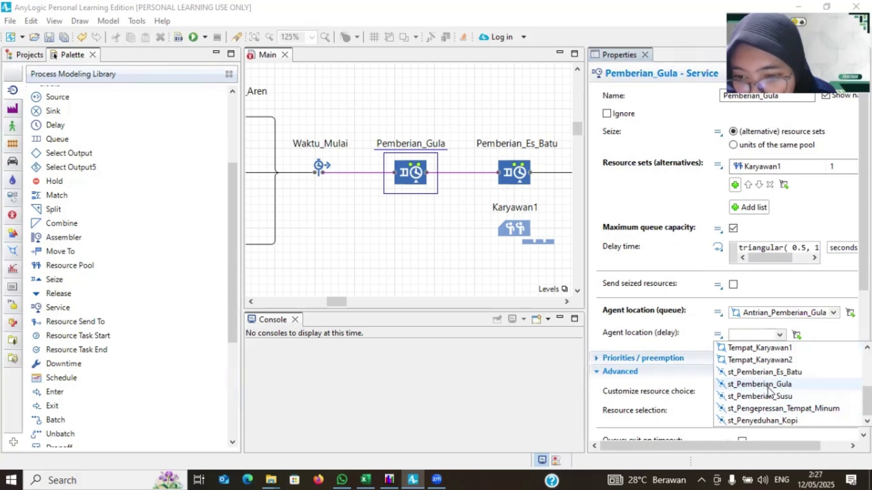
click(768, 387)
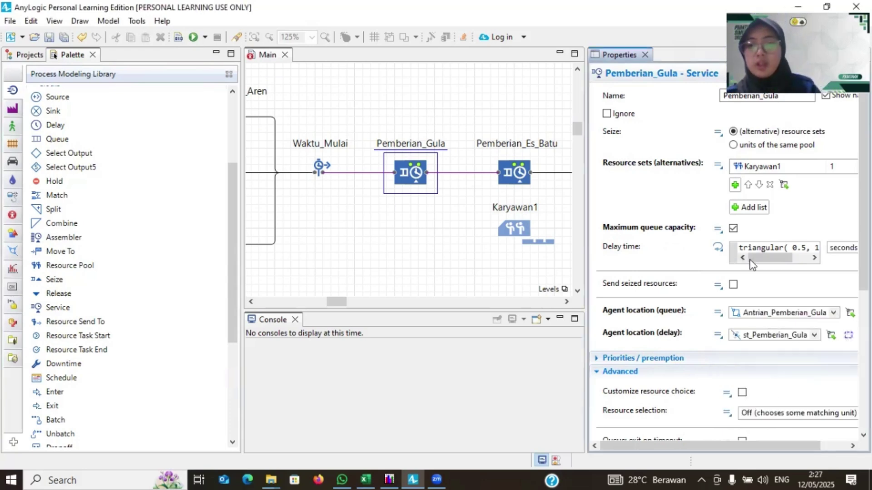
Step: Switch to Excel and copy the process time data in cells A2:E11
click(770, 250)
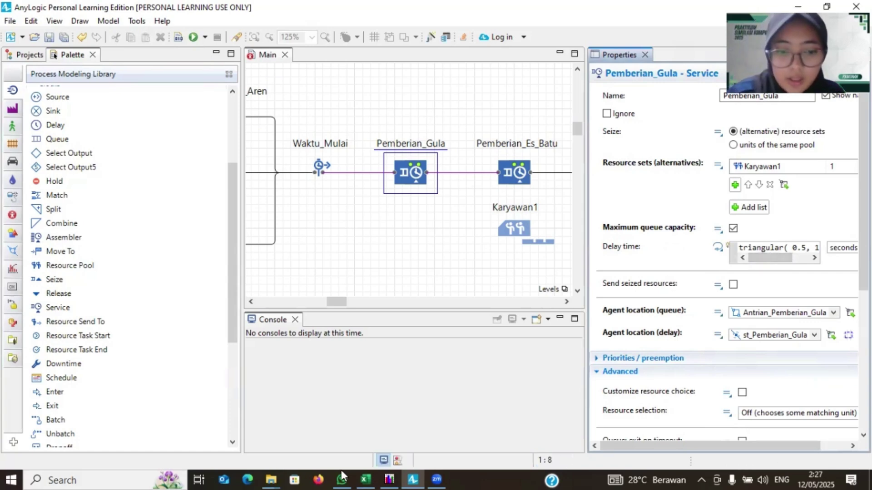
click(366, 476)
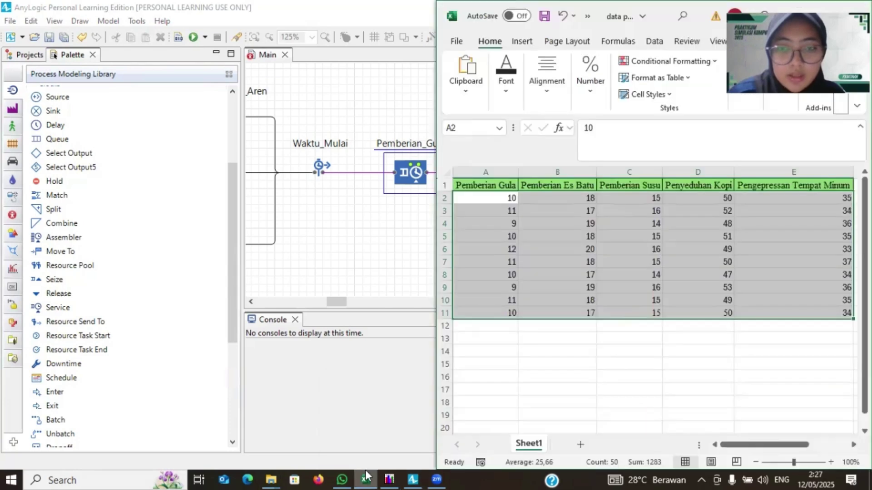
click(572, 239)
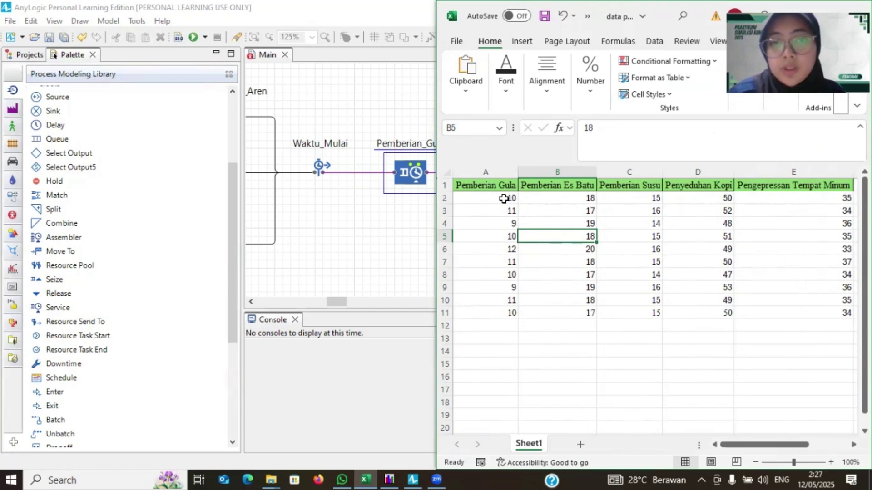
drag(504, 199, 778, 315)
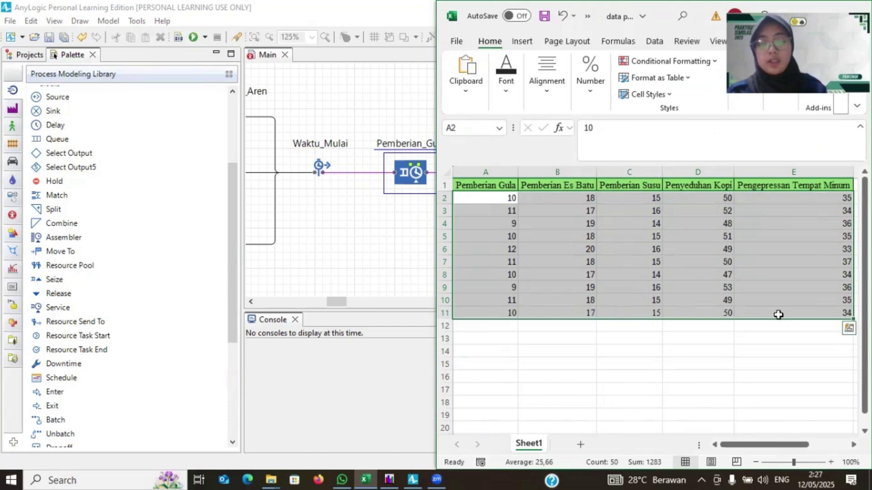
key(ctrl+c)
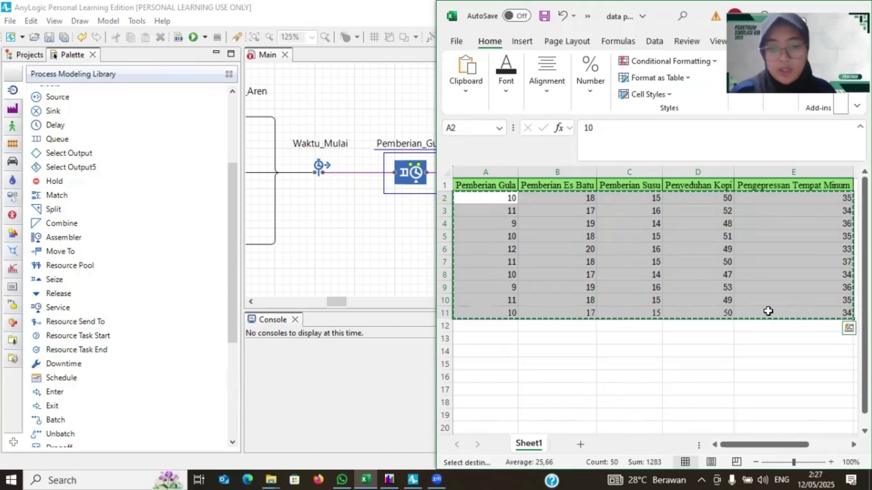
Step: Switch to EasyFit, fit discrete distributions to rows 1–10 of column A, and show the goodness-of-fit summary
click(389, 479)
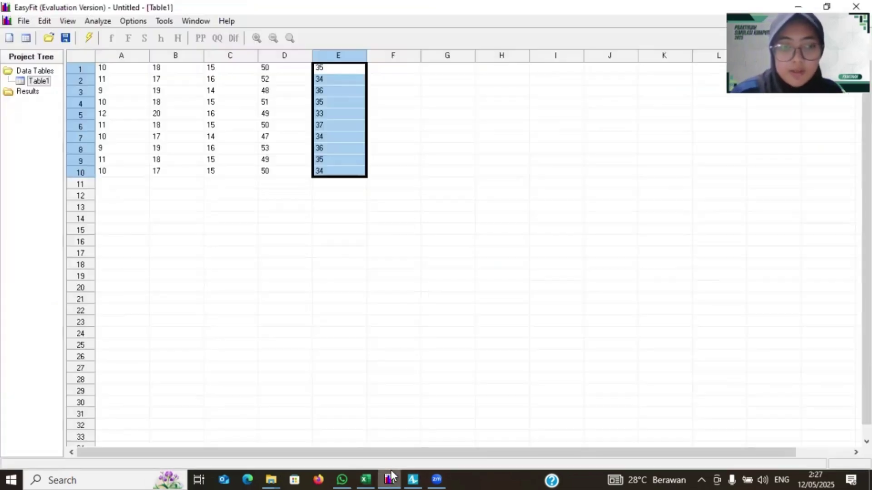
click(121, 67)
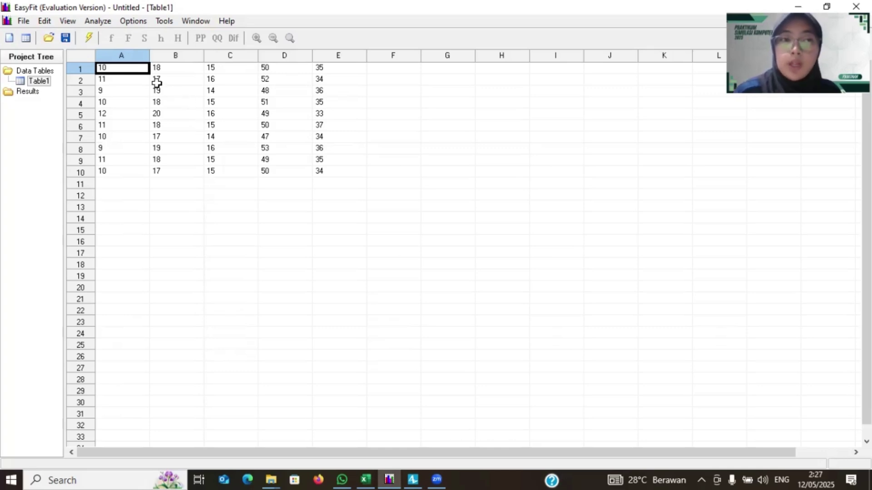
drag(129, 68, 122, 166)
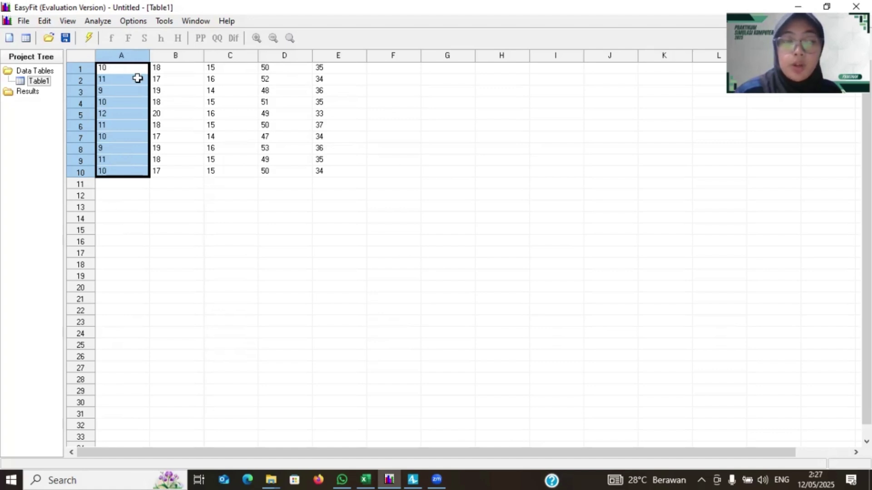
click(92, 39)
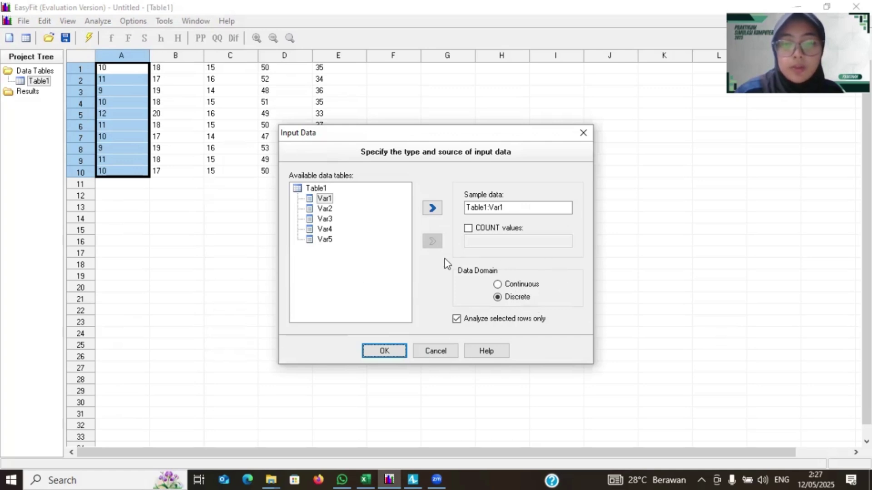
key(Return)
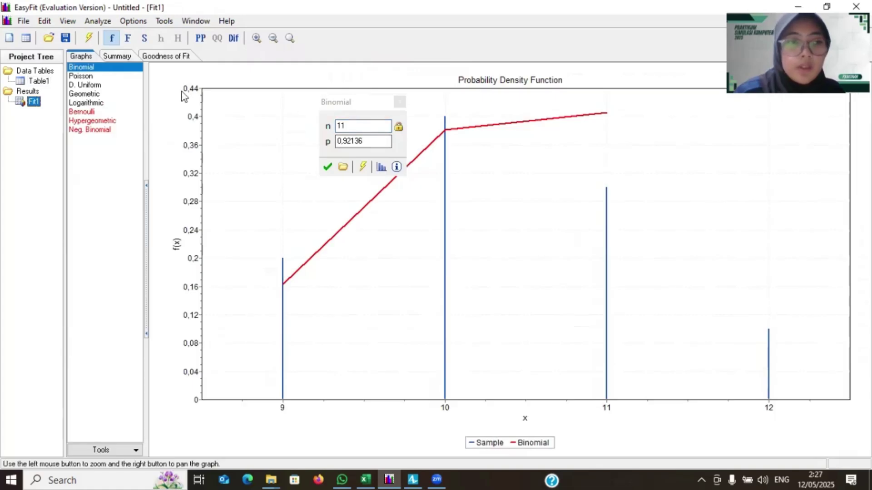
click(148, 54)
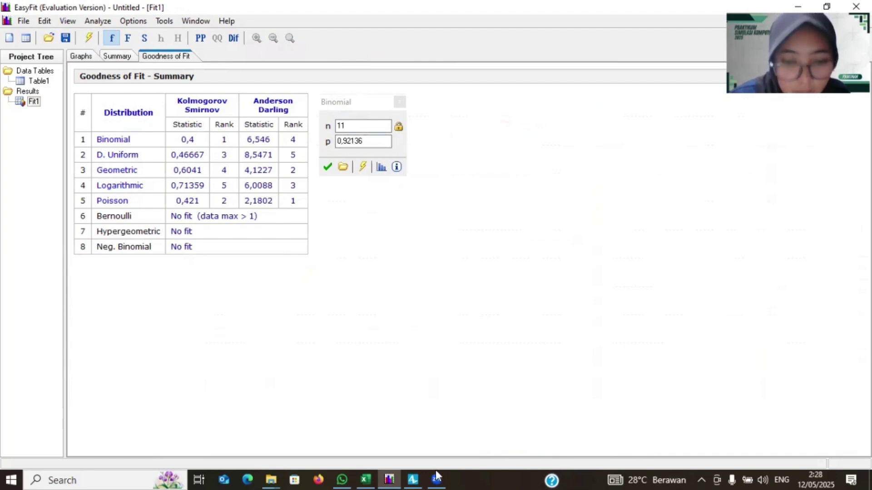
Step: Switch back to AnyLogic, clear the delay time of Pemberian_Gula, and choose the Binomial probability distribution for it
click(417, 473)
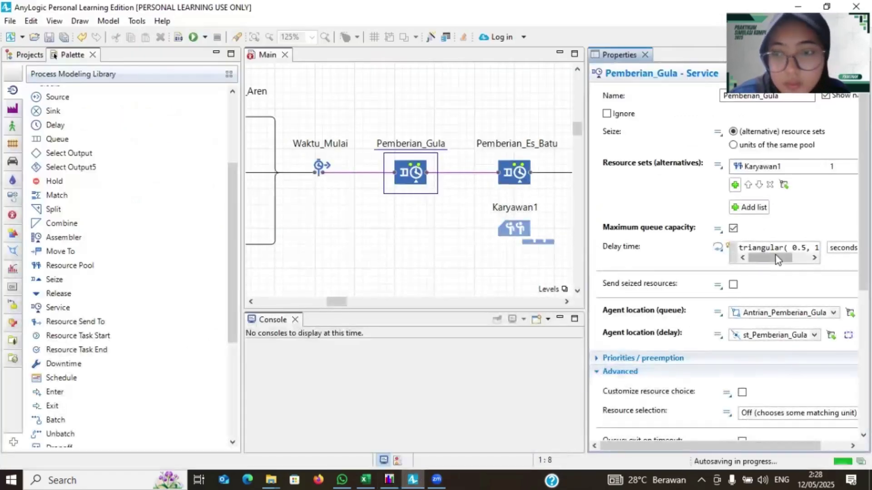
double_click(770, 249)
key(ctrl+a)
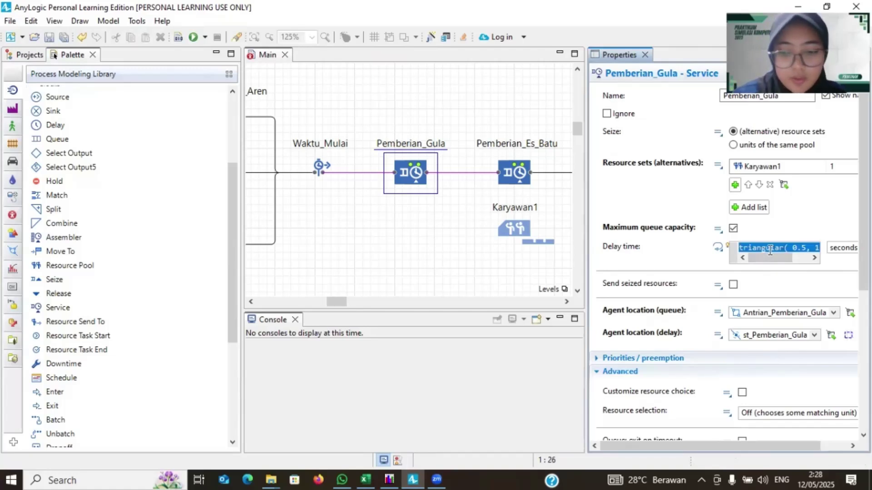
key(BackSpace)
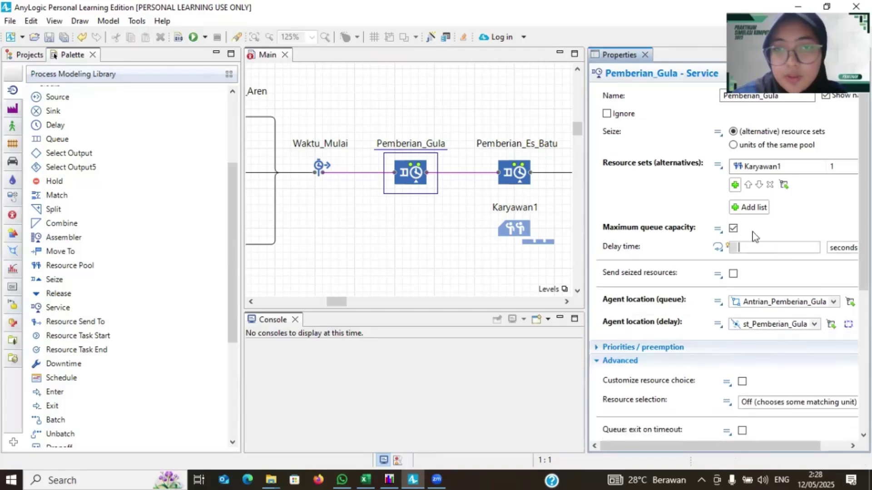
click(428, 41)
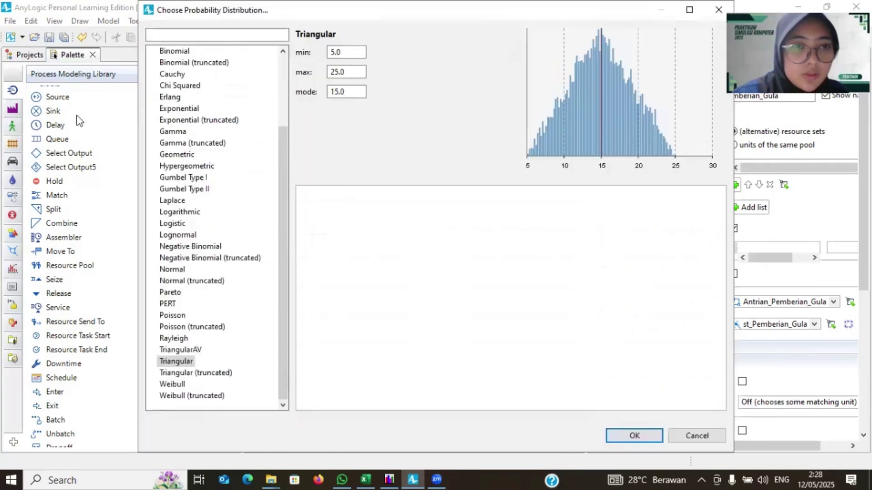
click(160, 53)
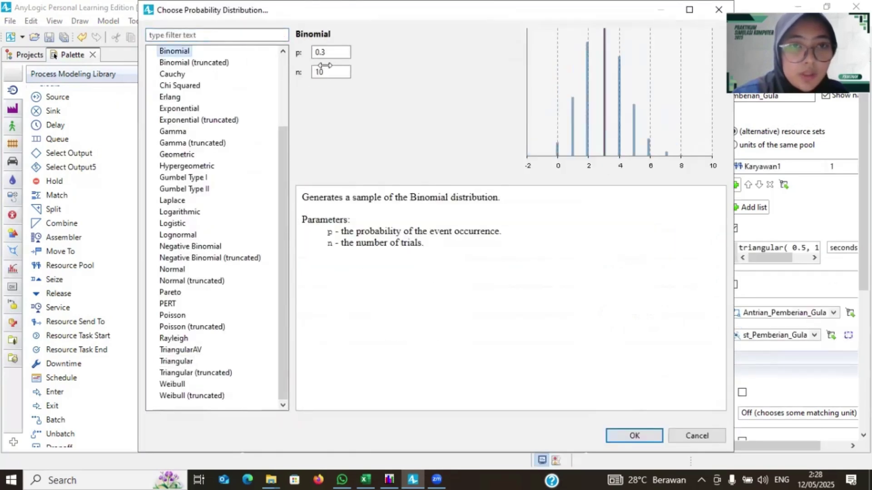
Step: Set the Binomial parameters to p 0.92136 and n 11, check them against the EasyFit result, and apply the distribution as the delay time
key(BackSpace)
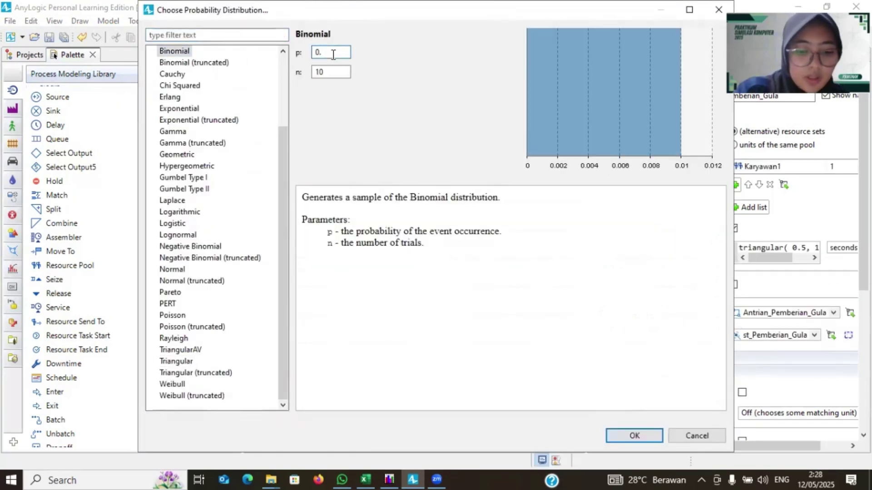
text(921)
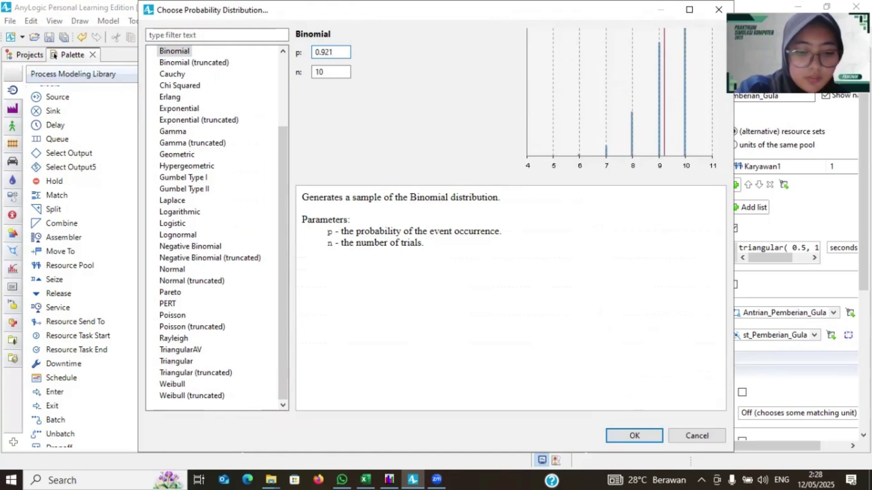
text(36)
click(334, 72)
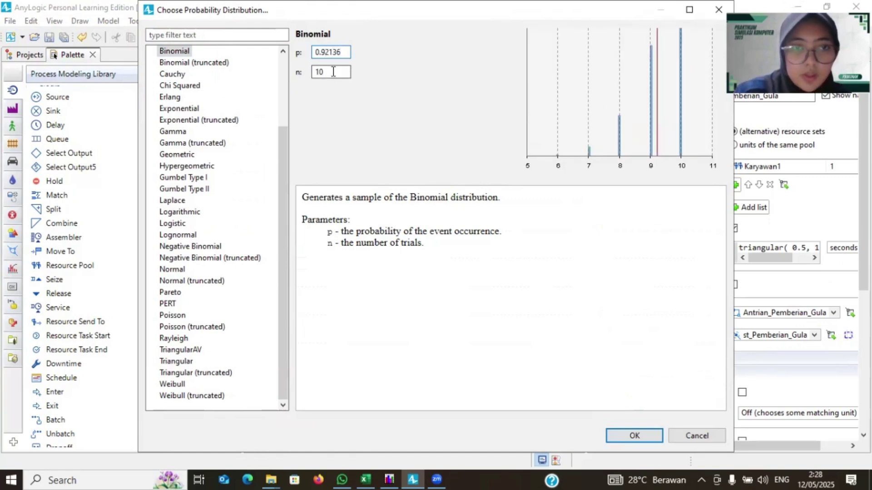
key(BackSpace)
text(1)
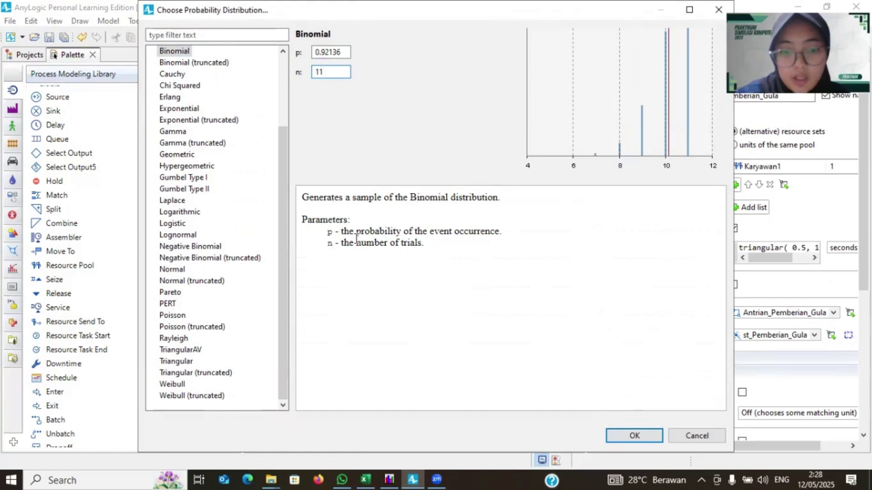
mouse_move(394, 476)
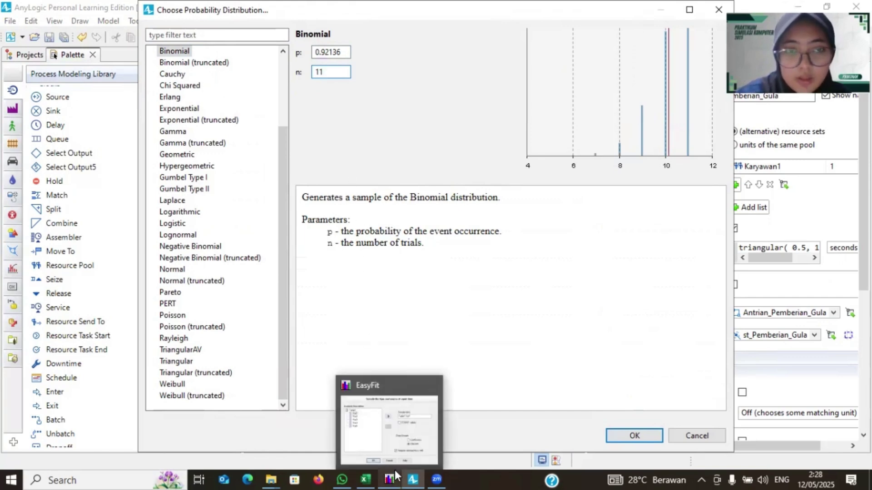
click(399, 435)
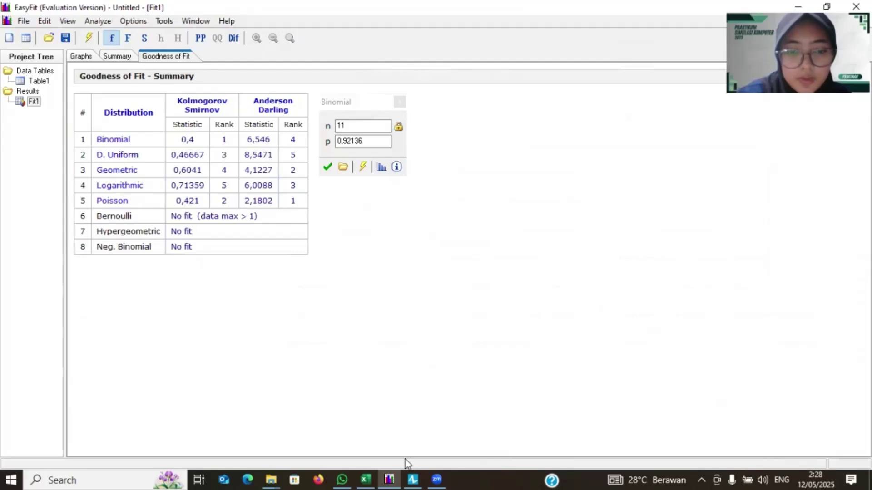
click(412, 479)
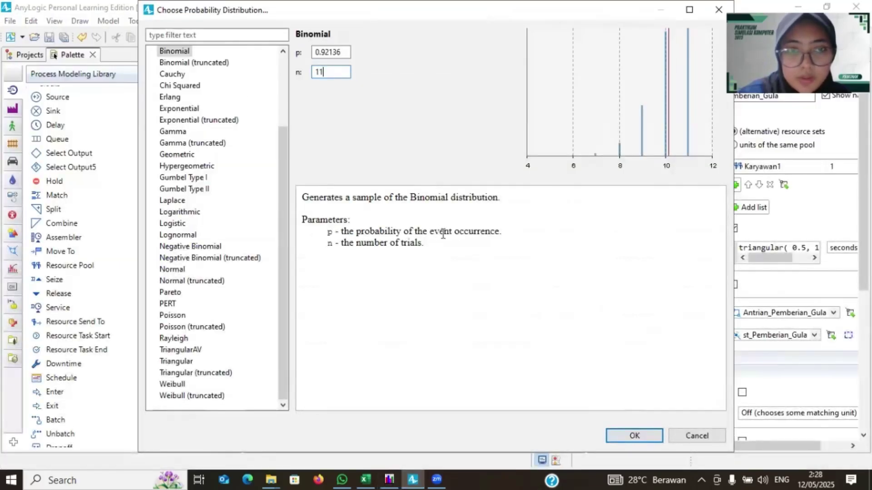
click(630, 436)
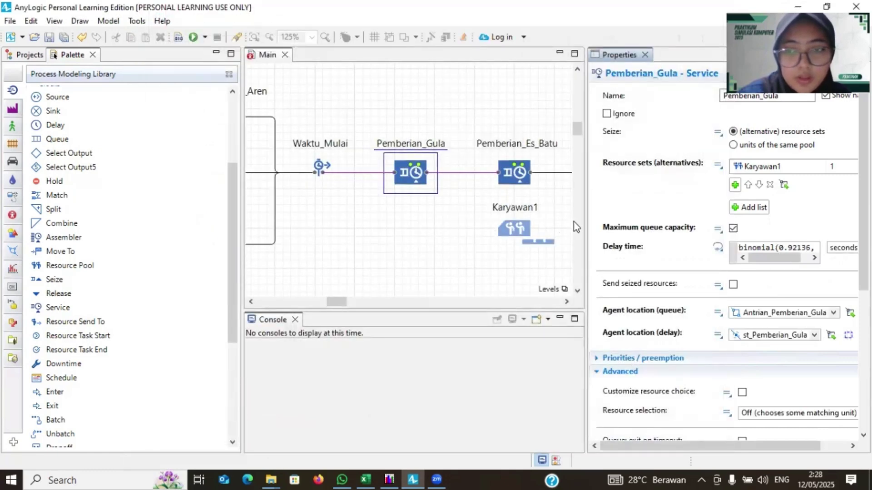
scroll(740, 297, down, 2)
scroll(742, 298, up, 2)
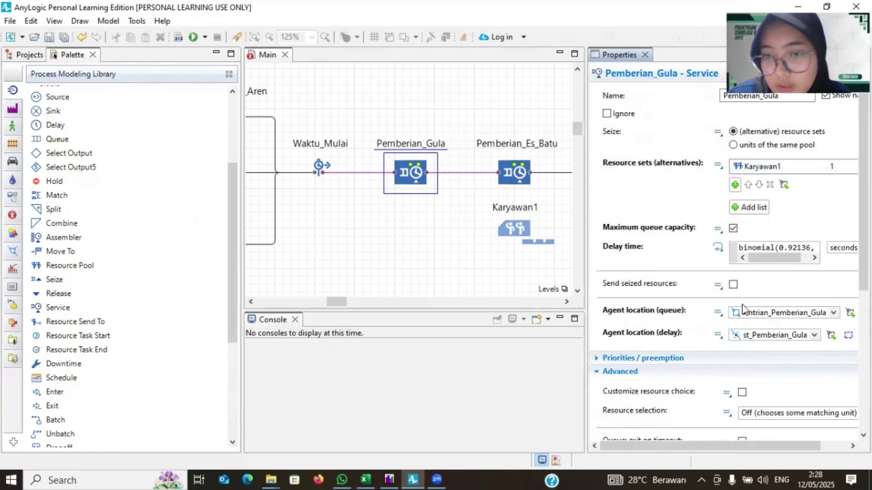
scroll(736, 325, down, 10)
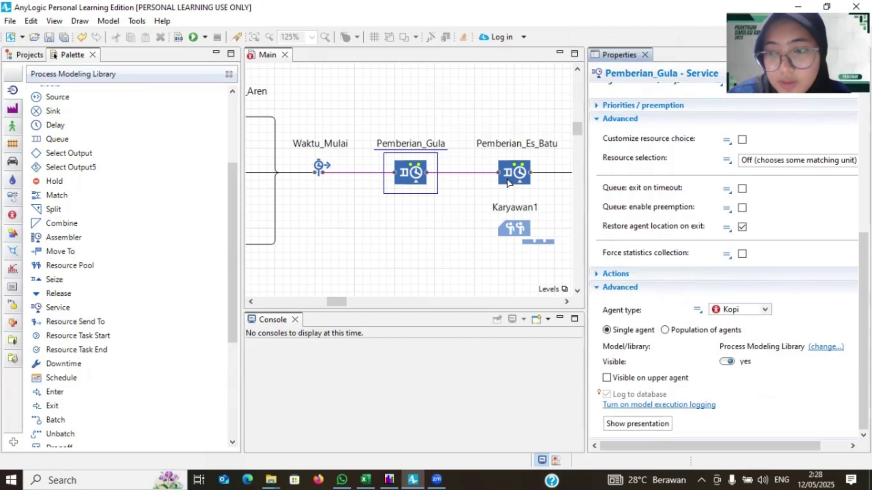
Step: Assign Karyawan1 to the resource set of the Pemberian_Es_Batu service and enable its maximum queue capacity
click(508, 182)
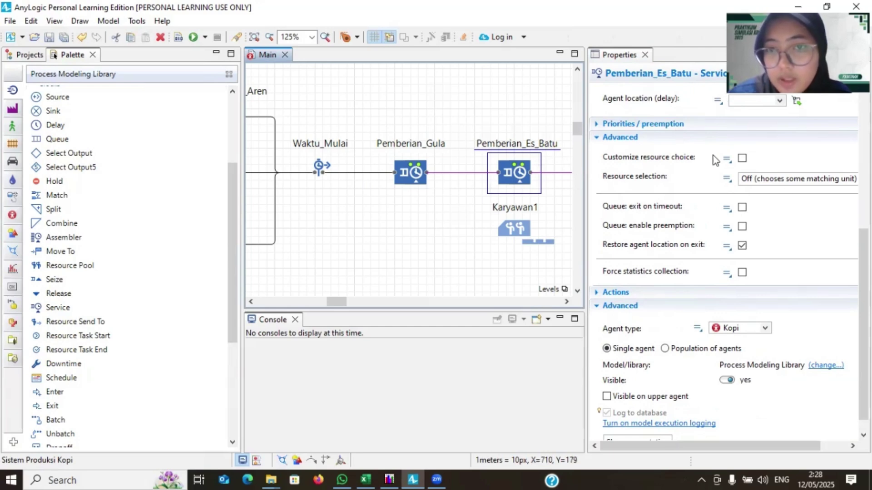
scroll(743, 128, up, 5)
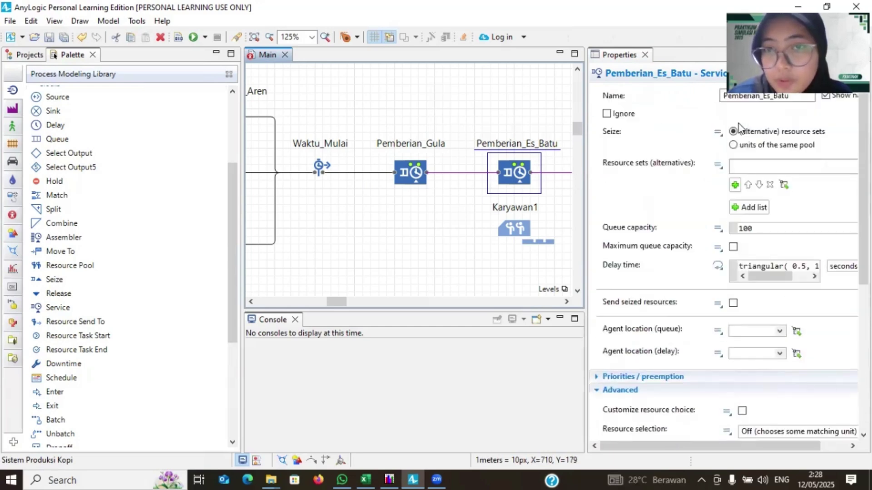
click(734, 186)
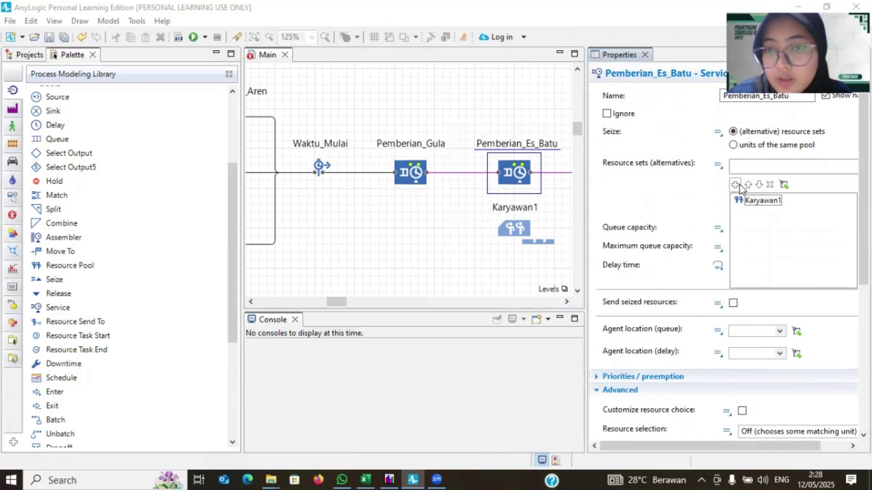
click(747, 203)
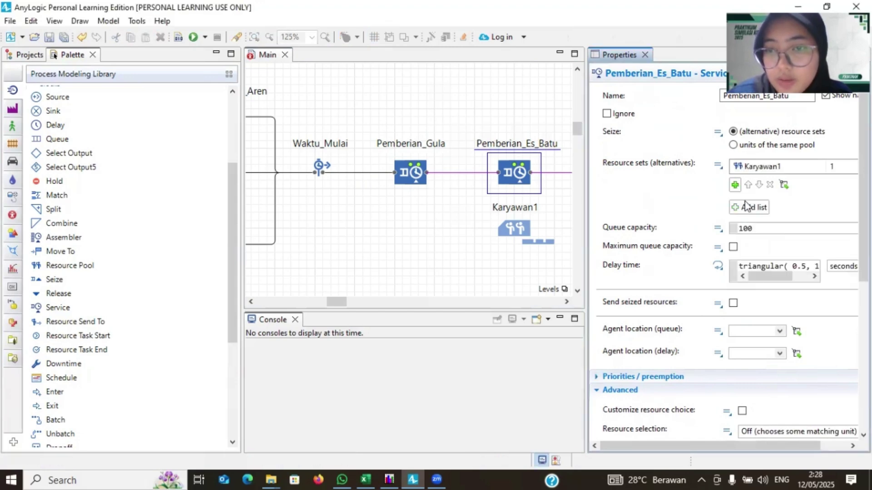
click(733, 248)
Step: Set Pemberian_Es_Batu's agent locations to Antrian_Pemberian_Es_Batu for the queue and st_Pemberian_Es_Batu for the delay
scroll(732, 251, down, 3)
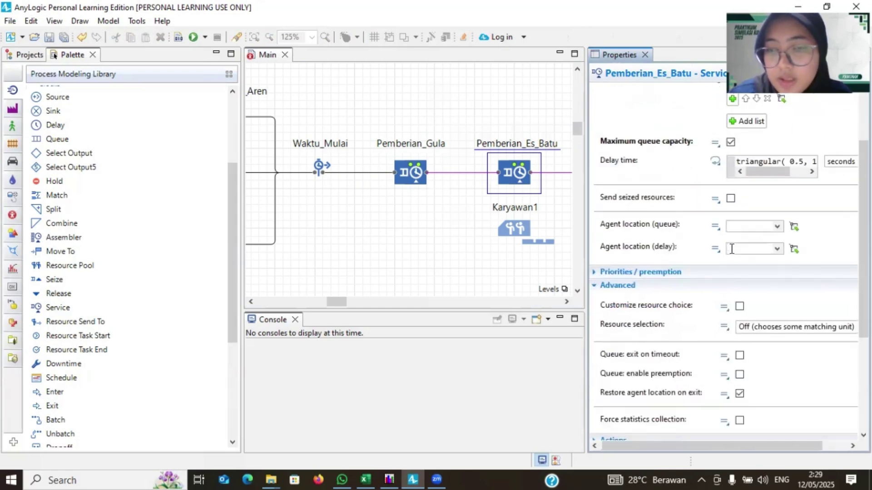
click(777, 227)
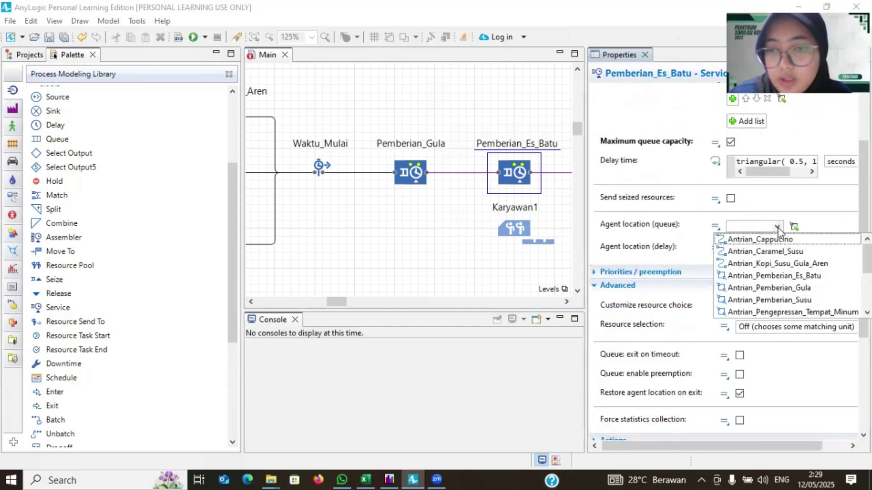
click(759, 275)
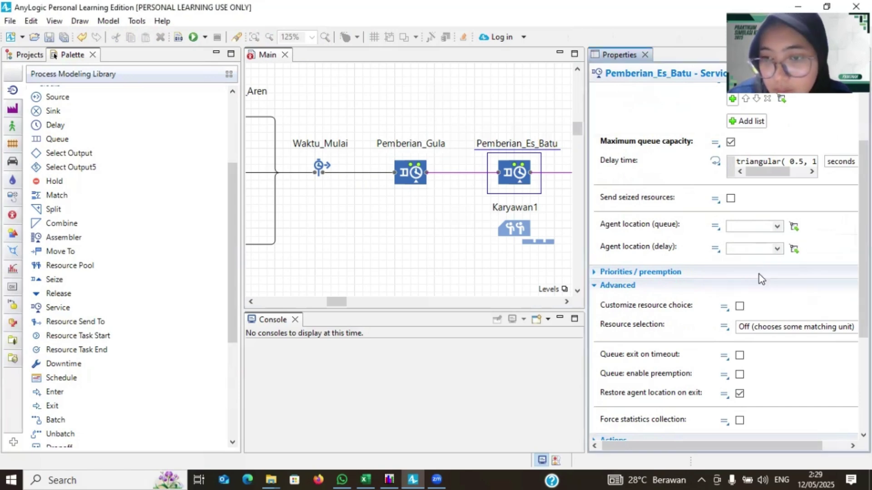
click(777, 249)
scroll(767, 311, down, 3)
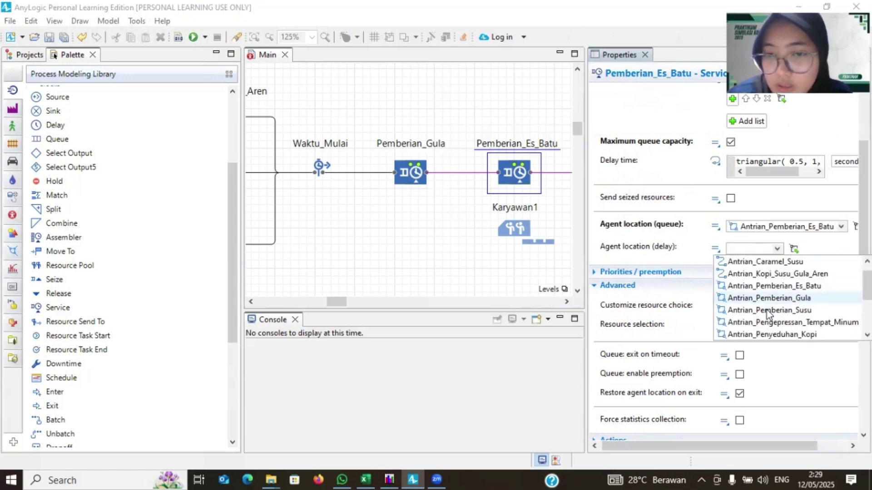
scroll(766, 313, down, 2)
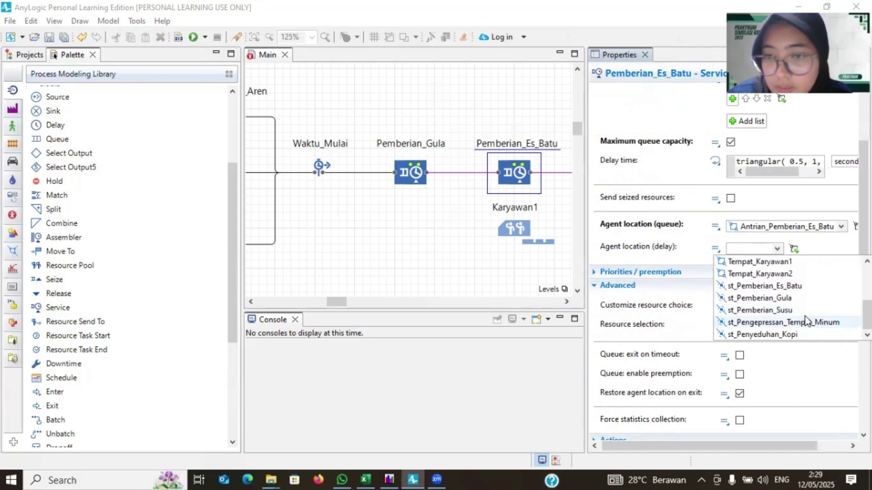
click(778, 286)
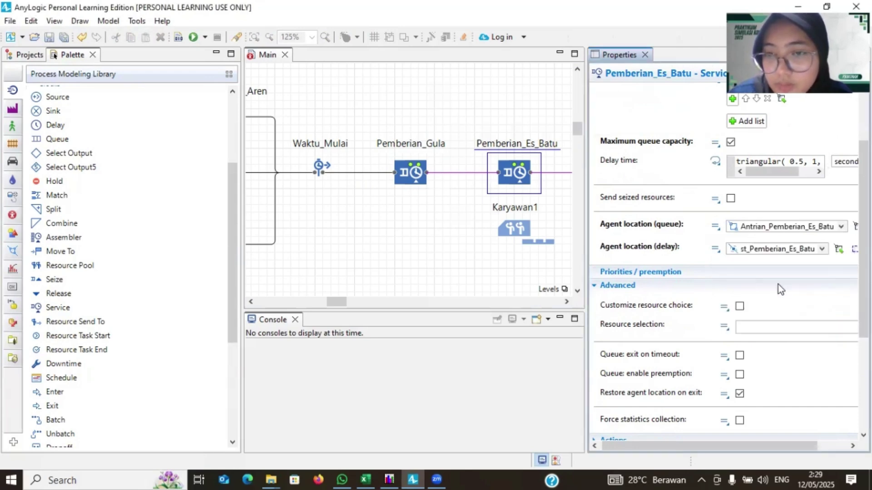
scroll(779, 287, up, 1)
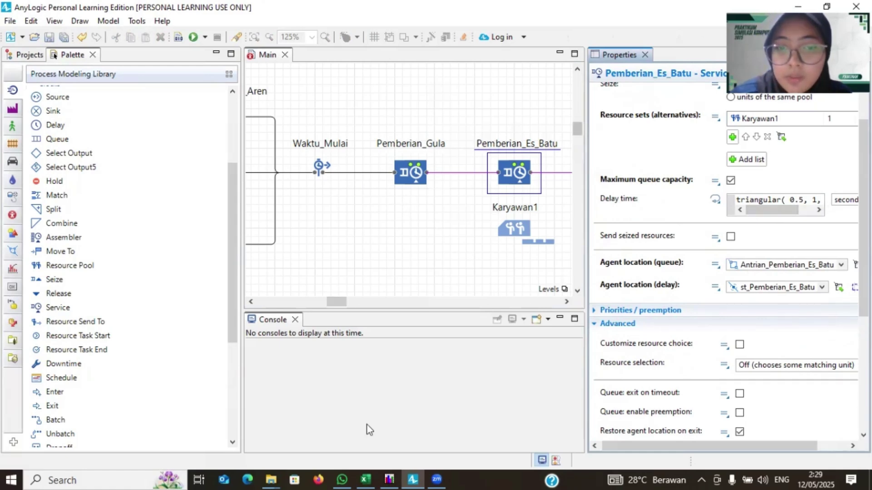
Step: Switch to EasyFit, fit discrete distributions to rows 1–10 of column B in Table1, and show the goodness-of-fit summary
click(399, 476)
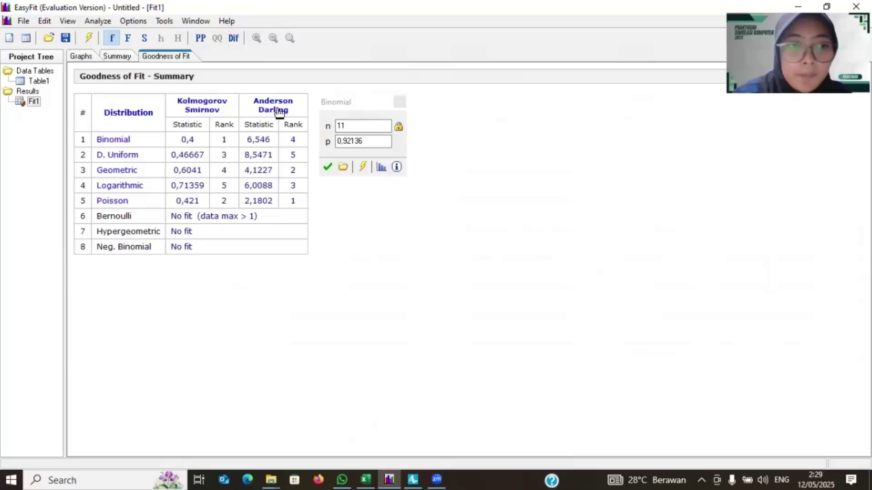
double_click(39, 81)
drag(194, 68, 177, 171)
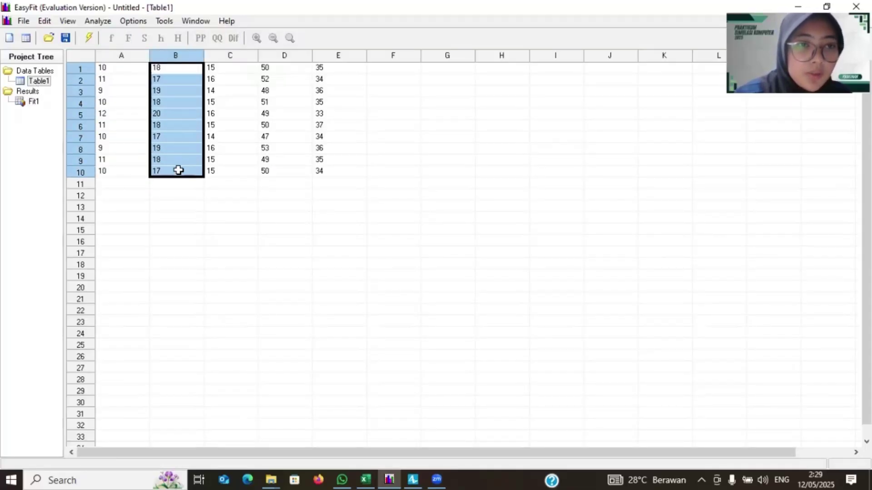
click(87, 40)
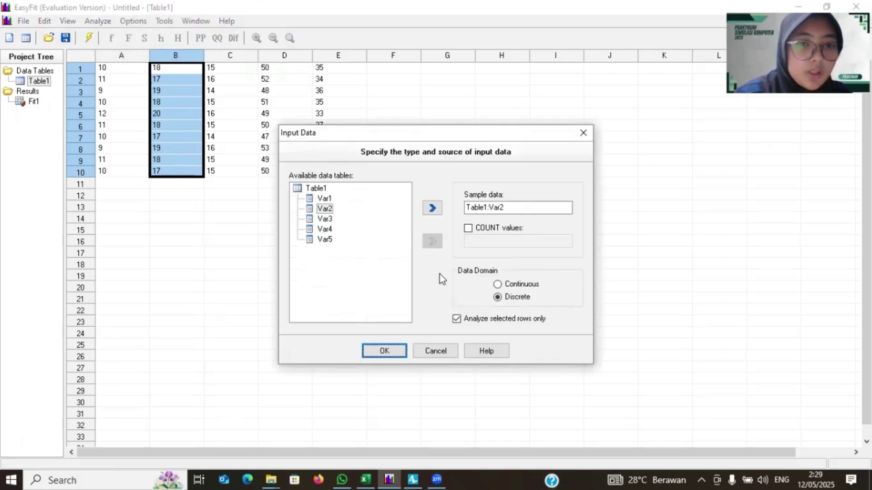
click(384, 351)
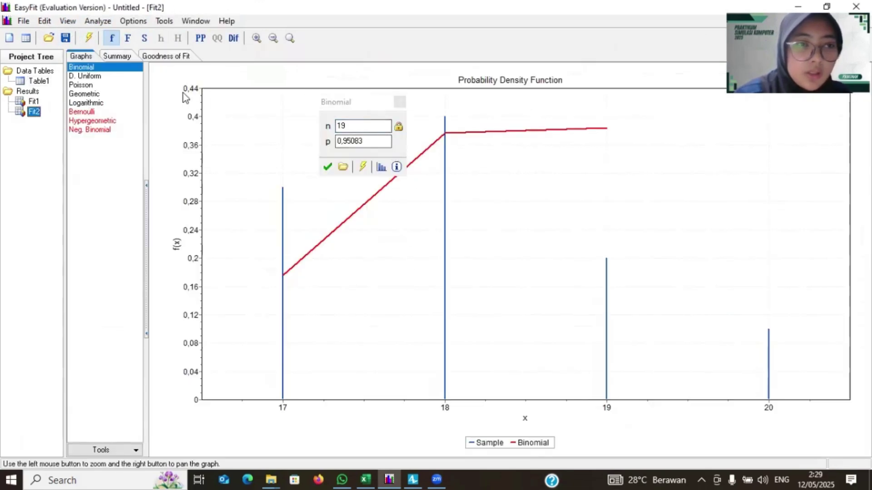
click(163, 56)
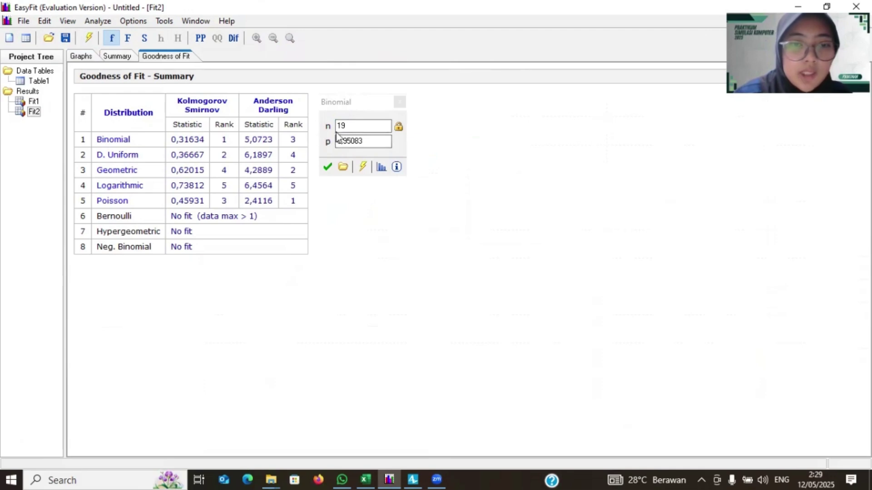
Step: Switch back to AnyLogic, clear the delay time of Pemberian_Es_Batu, and choose the Binomial probability distribution for it
click(411, 477)
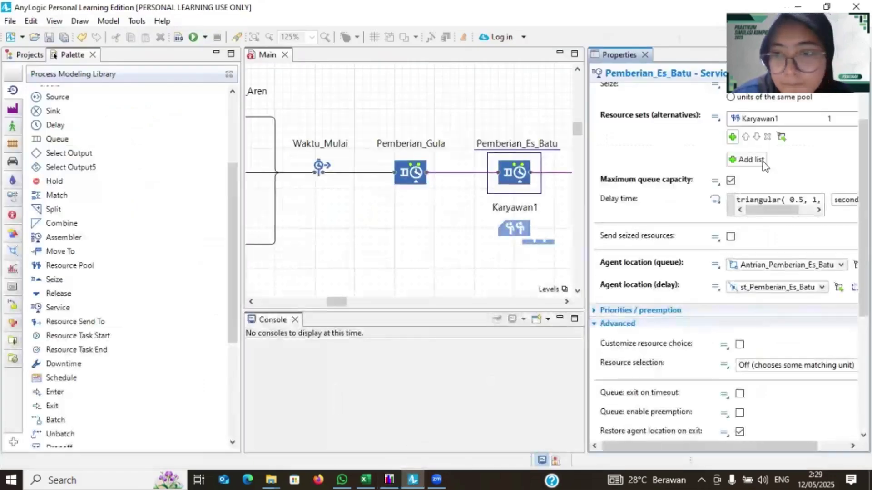
click(760, 199)
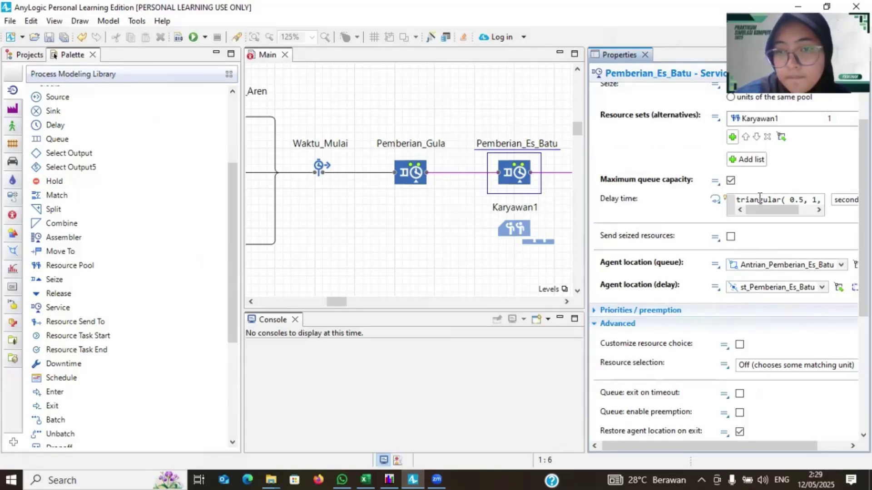
key(ctrl+a)
key(BackSpace)
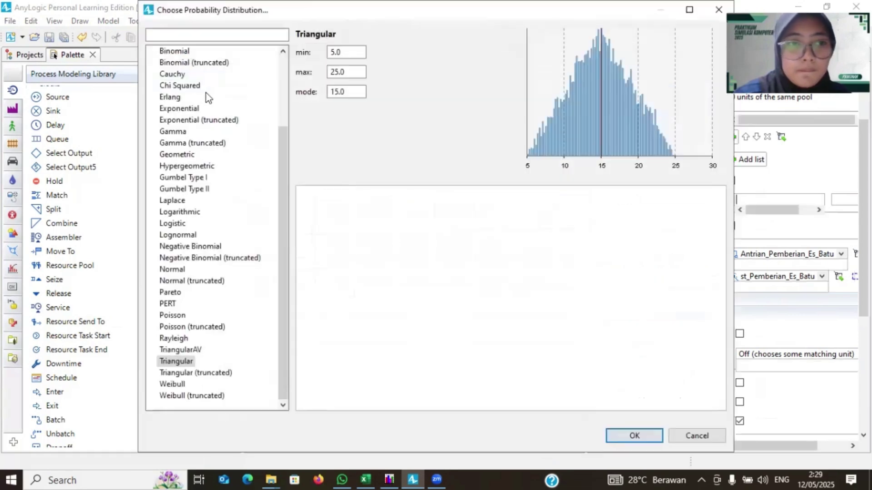
click(174, 51)
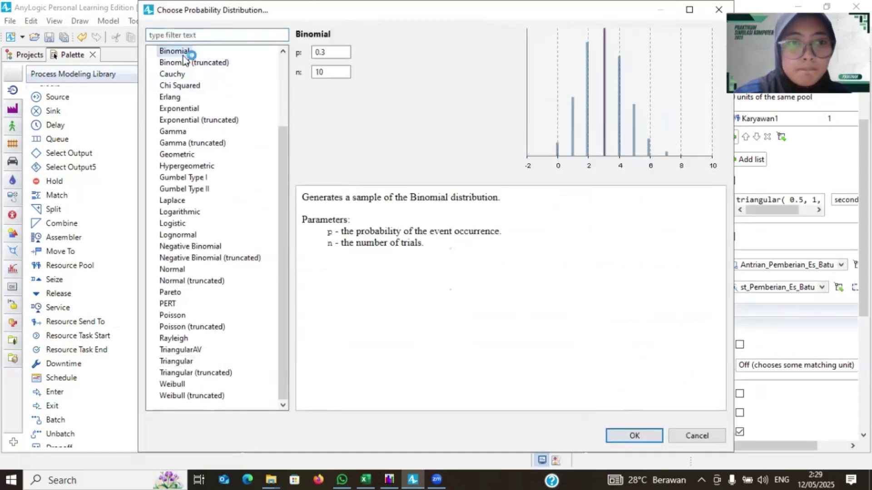
Step: Set the Binomial parameters to p 0.95083 and n 19, check them against the EasyFit result, and apply the distribution as the delay time
click(332, 52)
key(BackSpace)
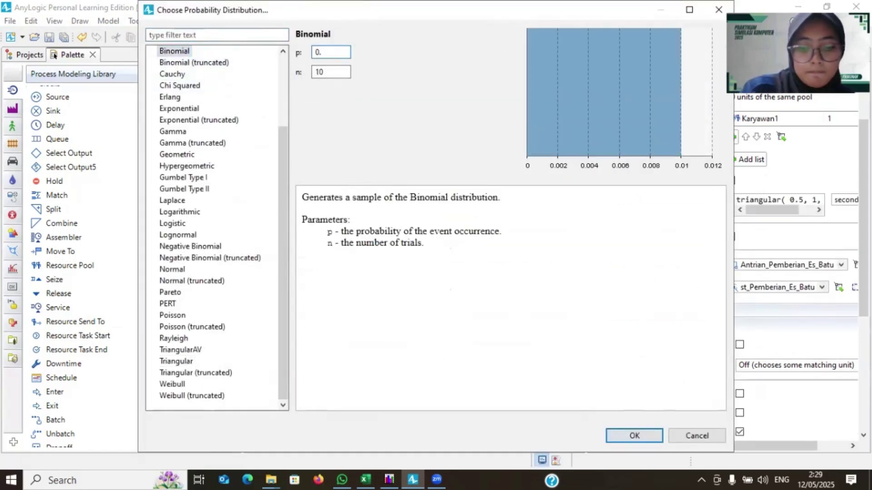
text(95083)
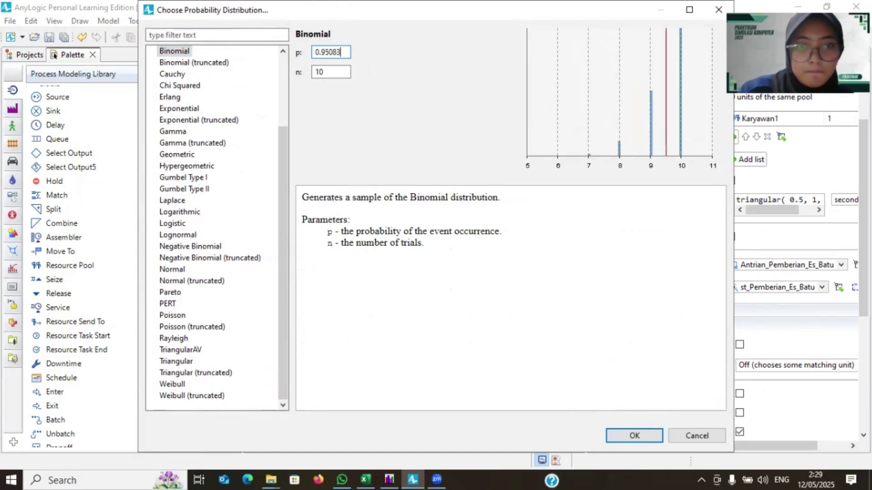
click(333, 72)
key(BackSpace)
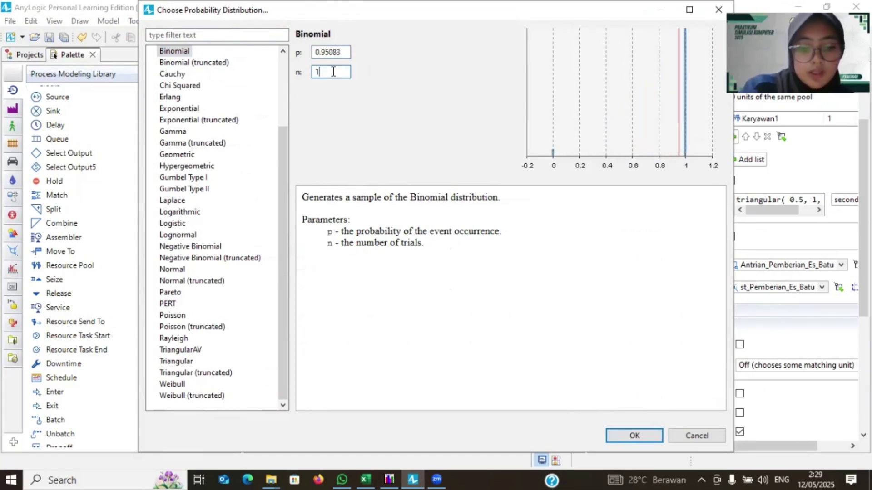
text(9)
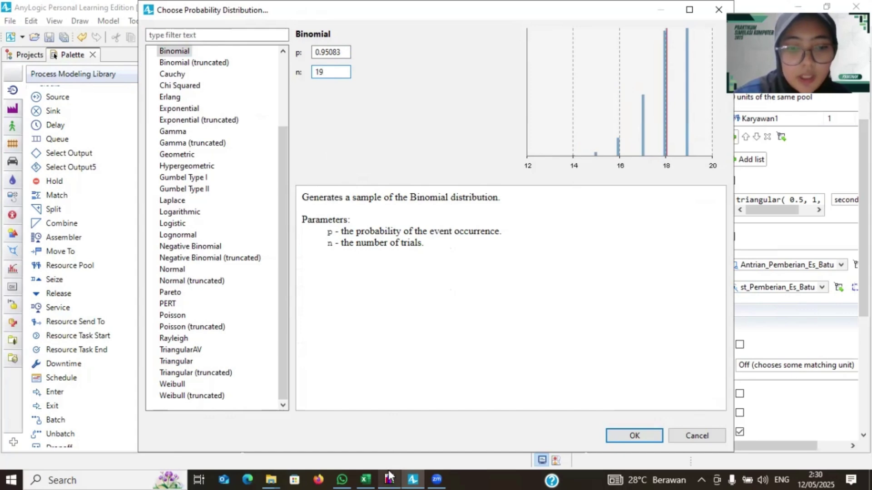
mouse_move(389, 477)
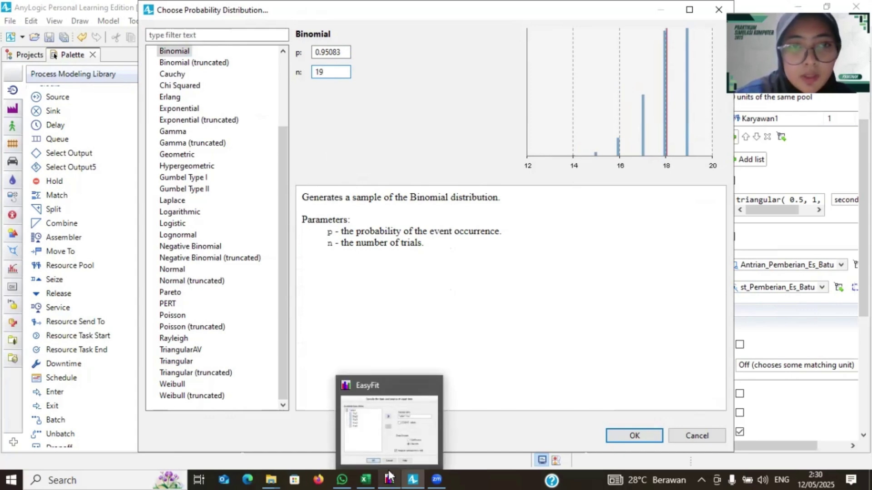
click(396, 445)
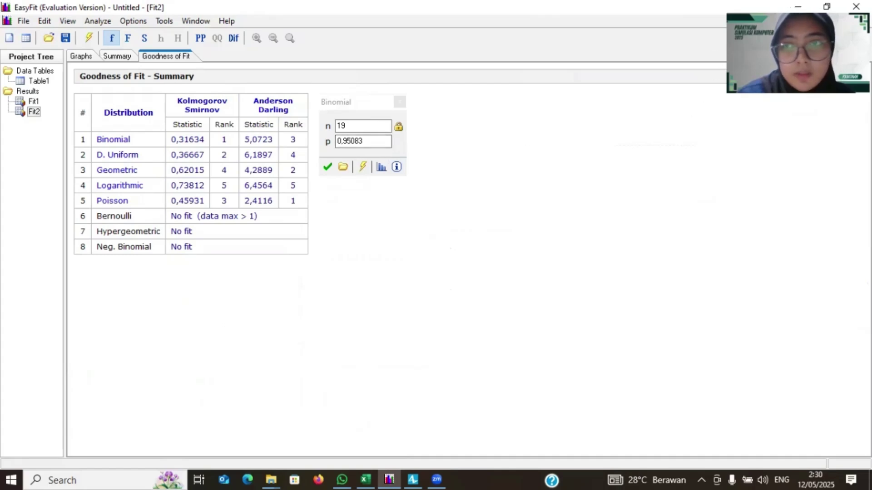
click(413, 479)
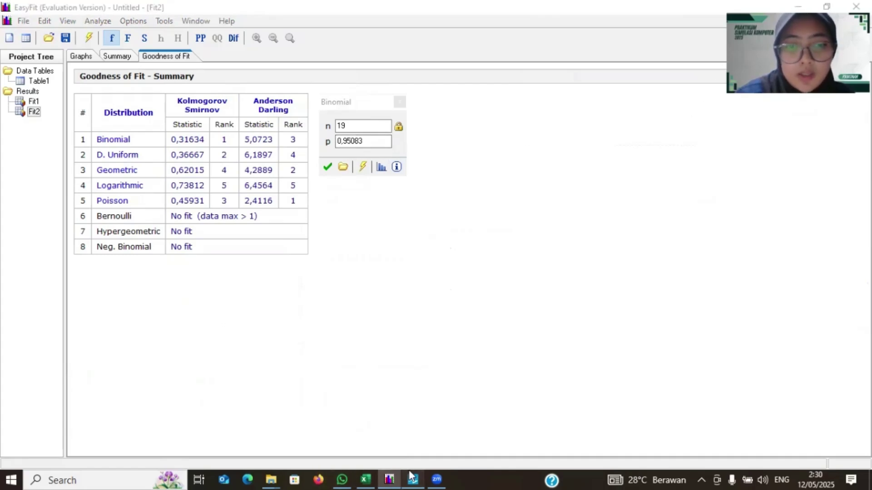
click(614, 436)
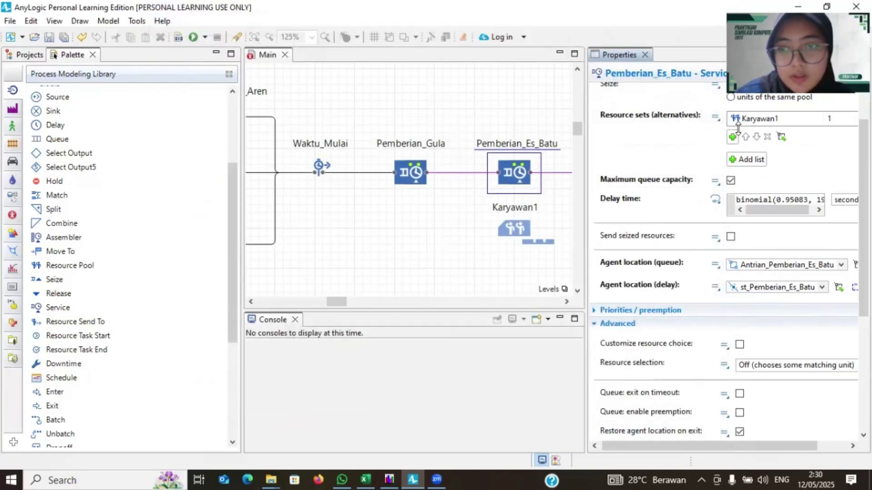
scroll(739, 137, up, 2)
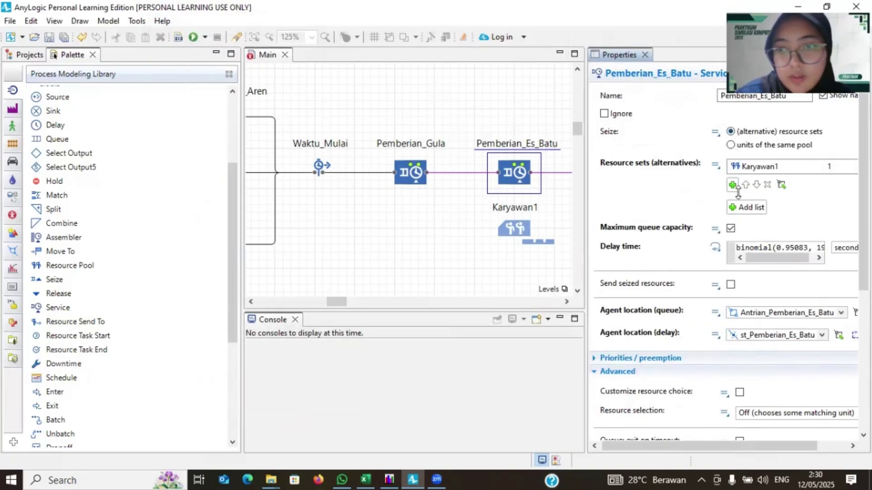
scroll(729, 234, down, 2)
scroll(728, 234, down, 6)
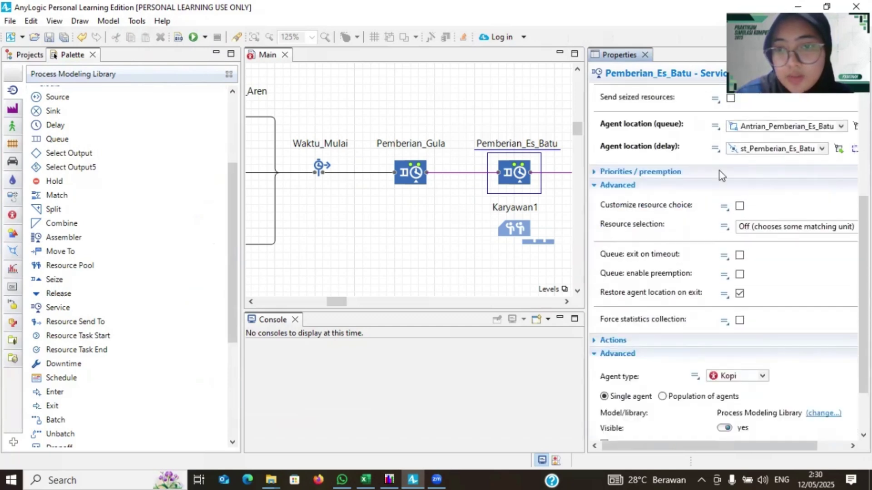
scroll(722, 191, down, 3)
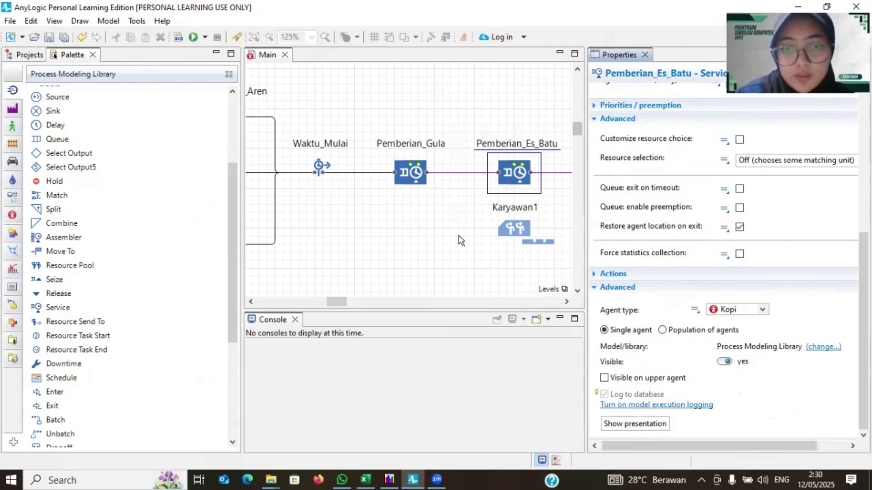
Step: Select the Pemberian_Susu service and add Karyawan1 to its resource sets
scroll(459, 241, right, 5)
click(437, 174)
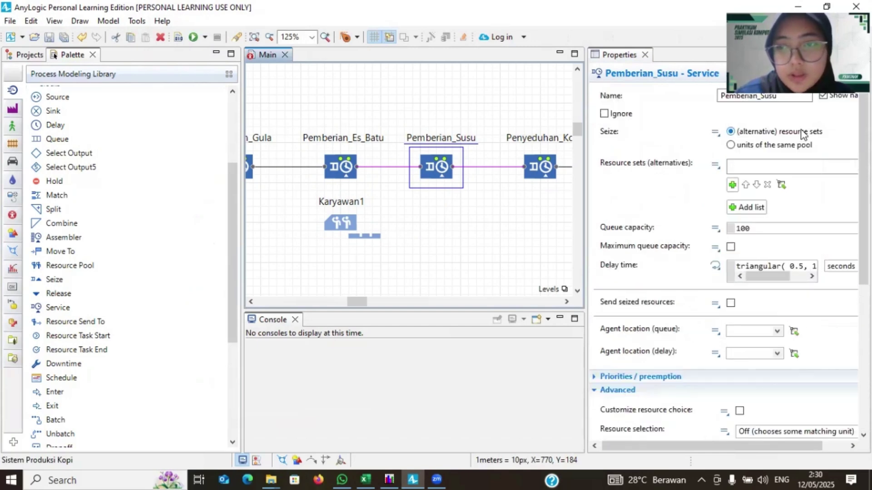
click(733, 185)
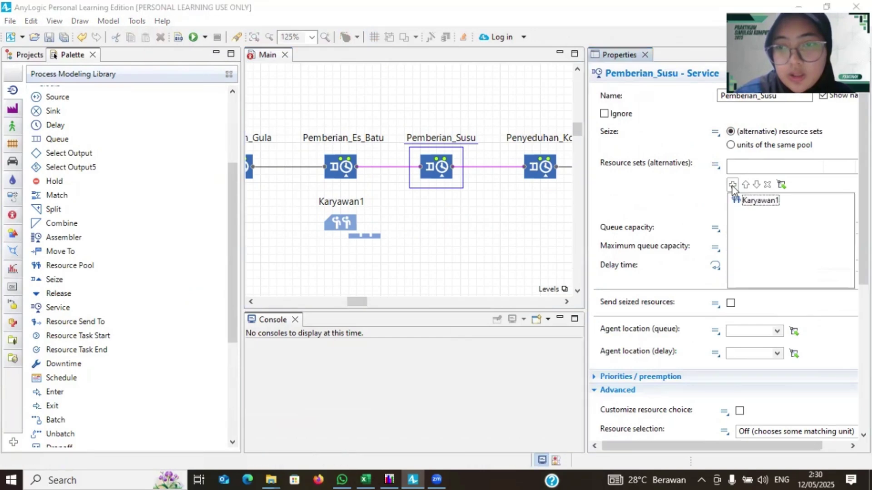
click(747, 201)
click(747, 207)
scroll(808, 209, down, 5)
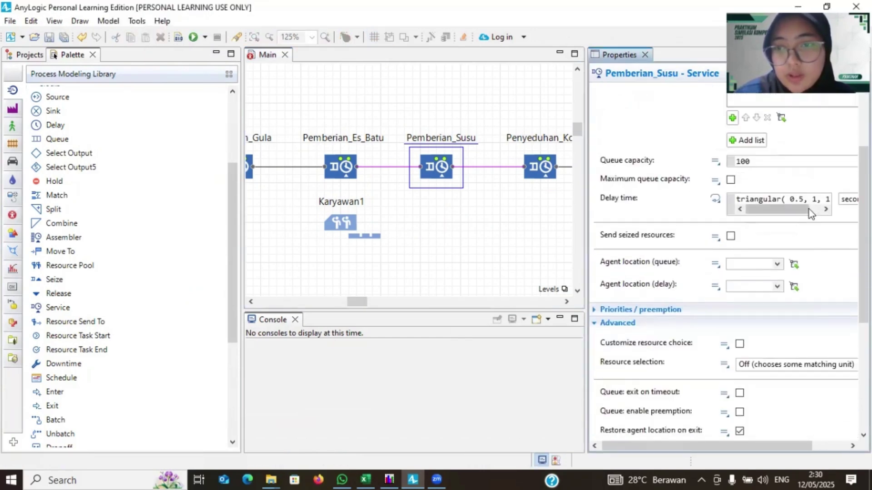
scroll(808, 209, up, 3)
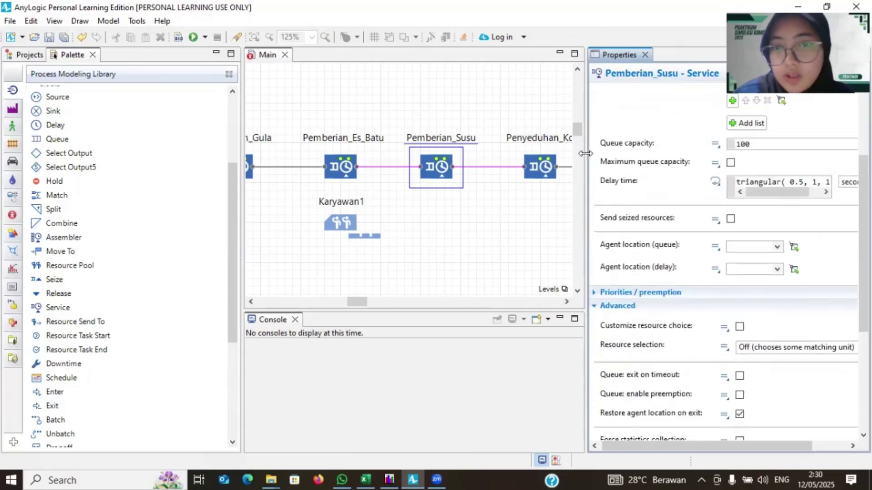
Step: Remove the extra empty resource list from Pemberian_Susu and enable its maximum queue capacity
drag(585, 154, 470, 154)
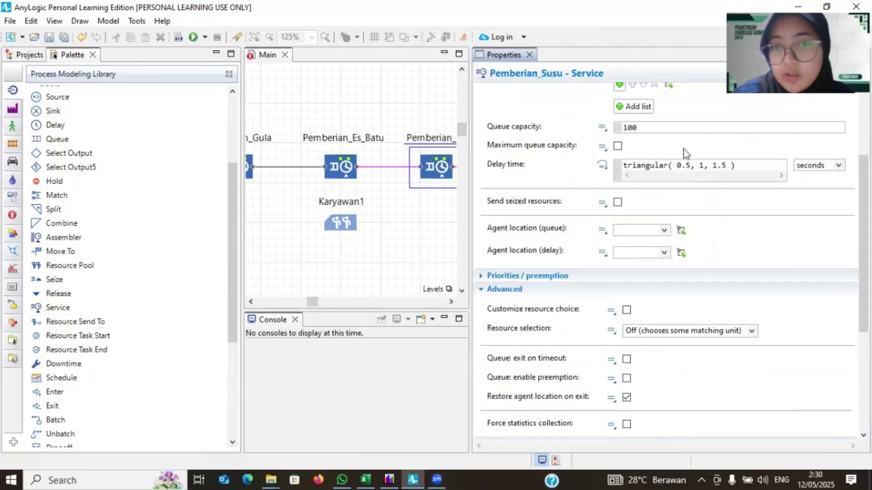
scroll(683, 149, up, 3)
scroll(682, 149, down, 2)
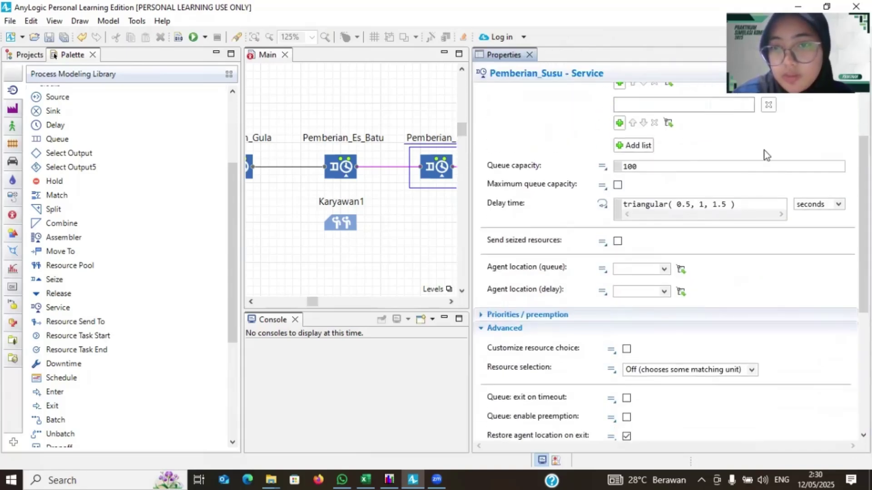
click(769, 105)
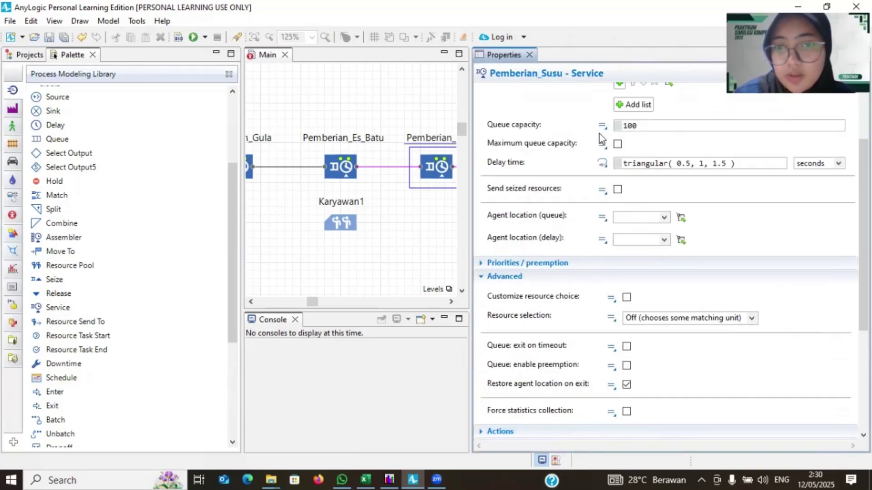
click(617, 145)
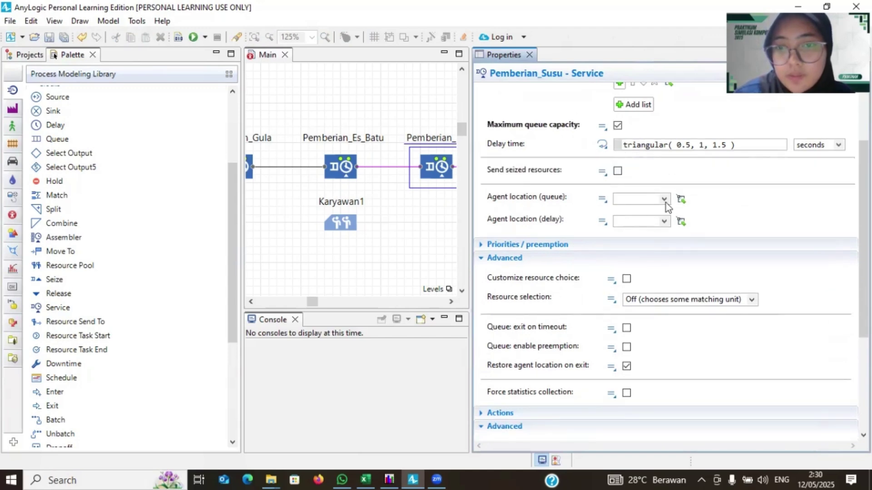
Step: Set the agent locations of Pemberian_Susu to Antrian_Pemberian_Susu for the queue and st_Pemberian_Susu for the delay
click(666, 199)
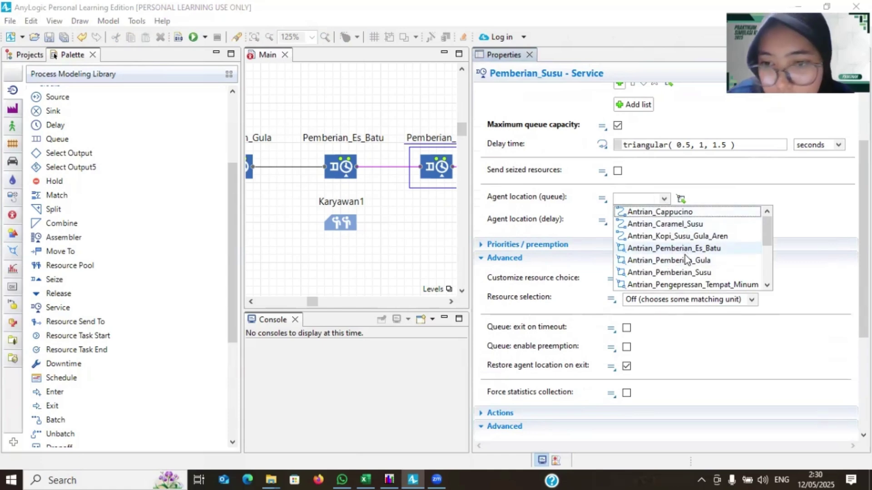
click(670, 273)
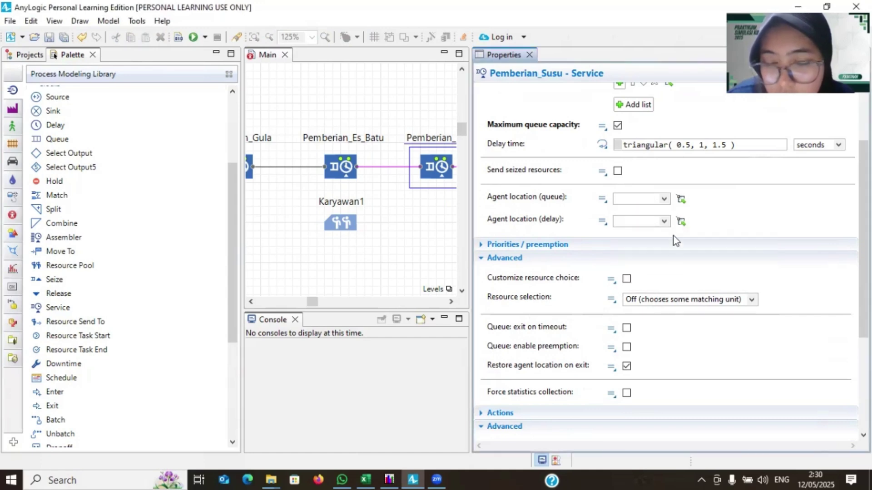
click(665, 222)
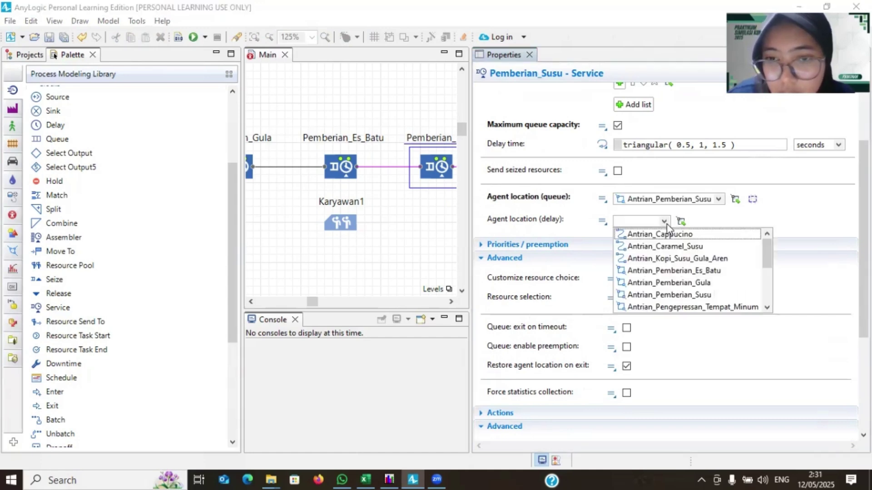
scroll(671, 284, down, 3)
click(671, 286)
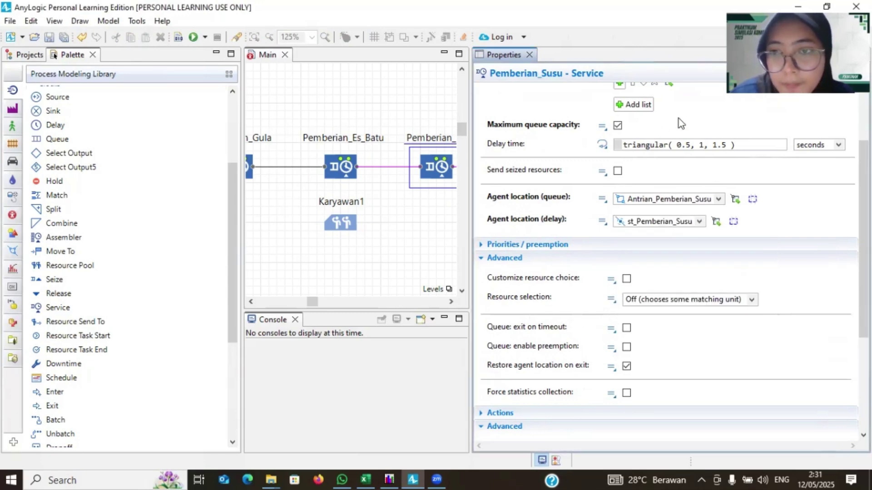
scroll(644, 344, down, 5)
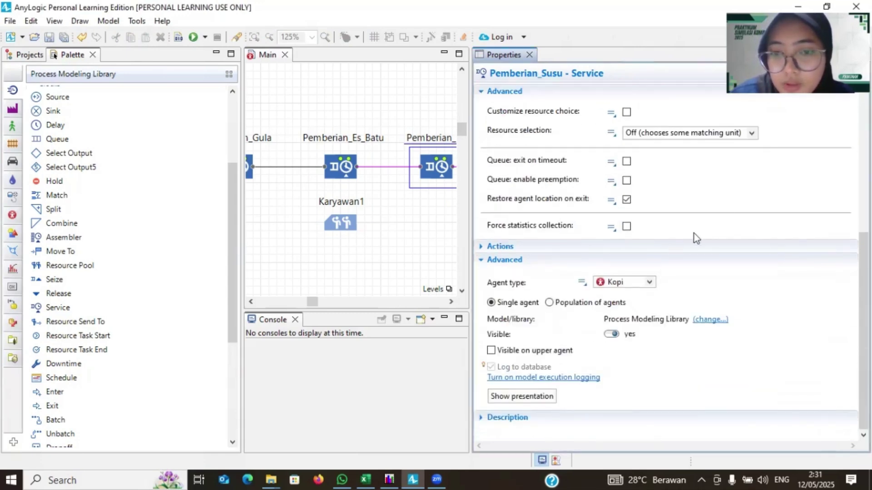
scroll(725, 210, up, 5)
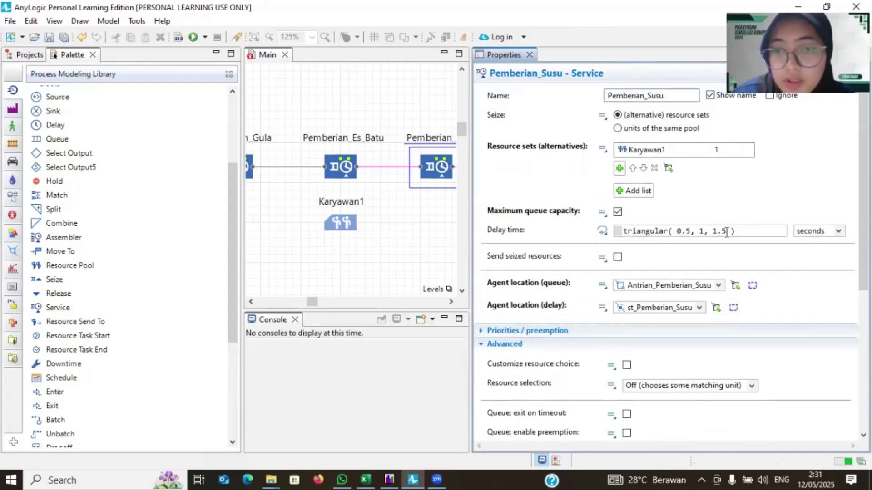
Step: Switch to EasyFit, fit discrete distributions to rows 1–10 of column C in Table1, and show the goodness-of-fit summary
click(390, 479)
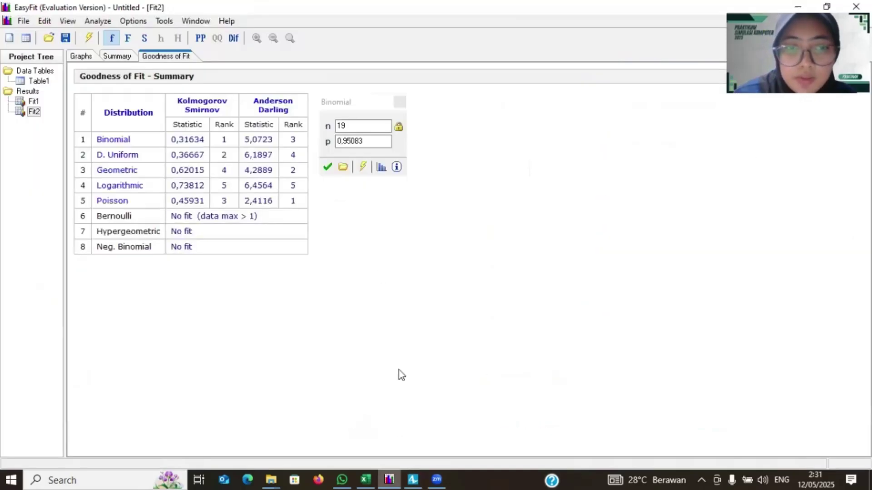
double_click(38, 80)
drag(221, 67, 220, 166)
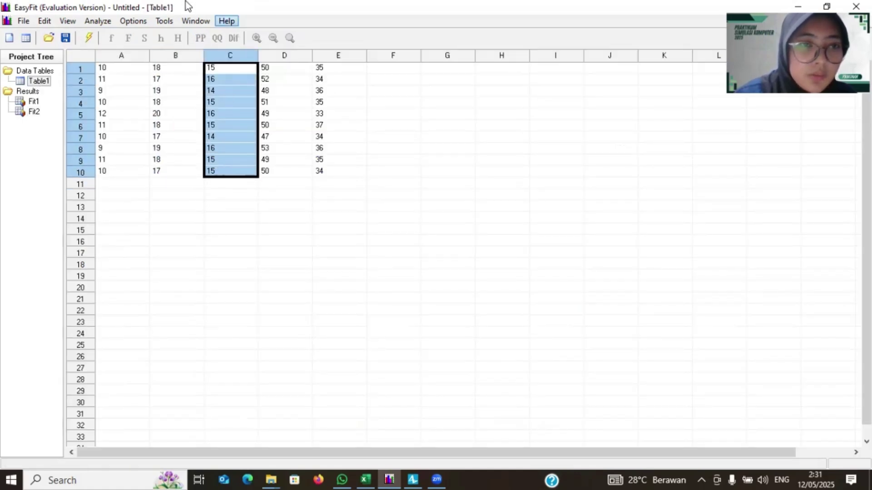
click(88, 39)
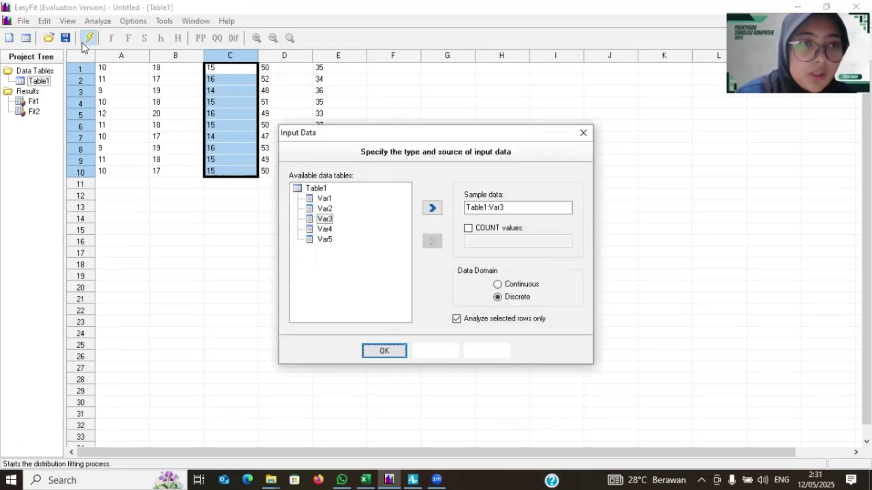
click(385, 351)
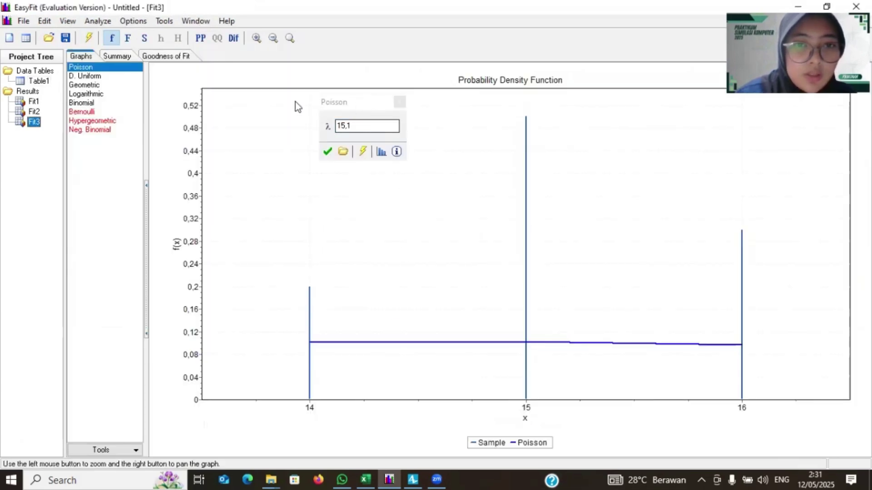
click(167, 55)
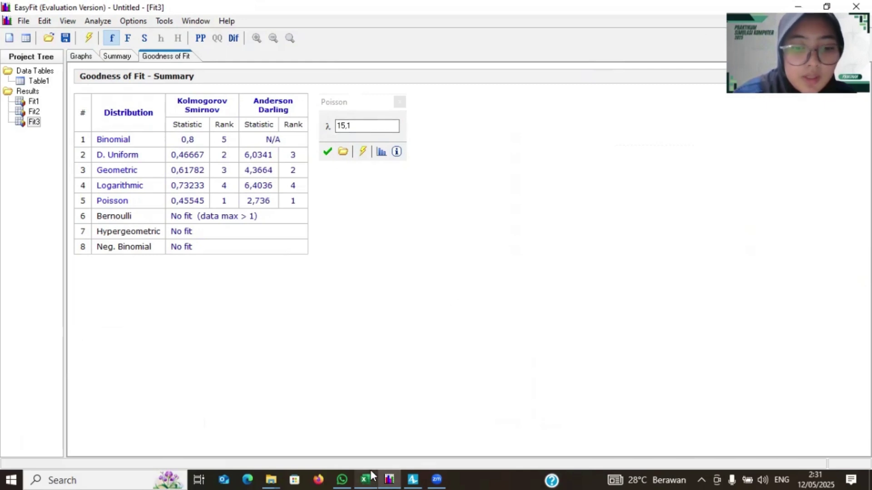
Step: Switch back to AnyLogic, clear the delay time of Pemberian_Susu, and choose the Poisson probability distribution for it
click(413, 479)
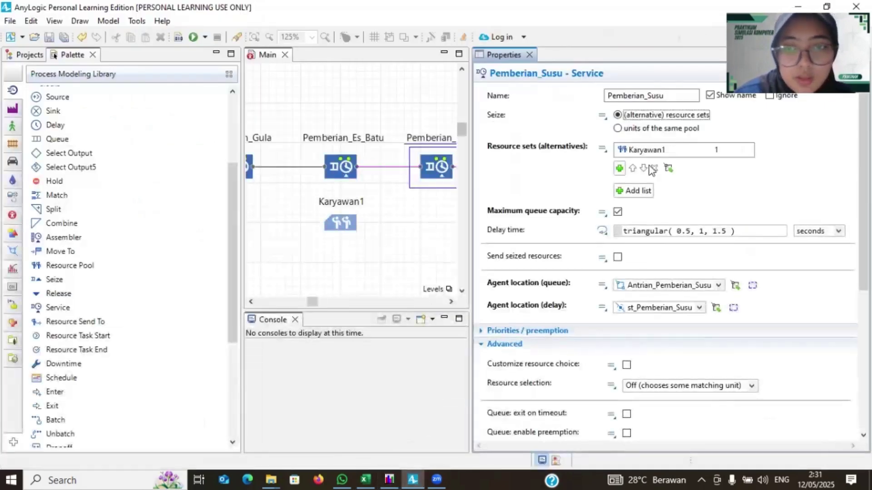
click(673, 232)
key(ctrl+a)
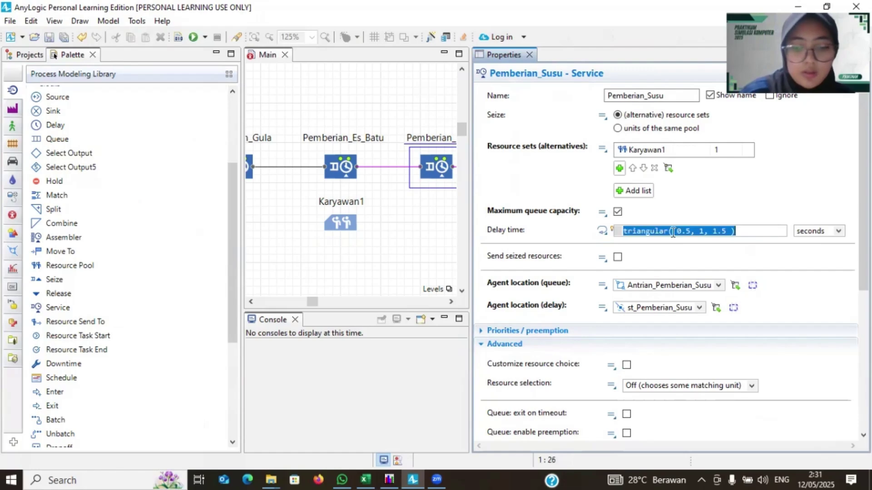
key(BackSpace)
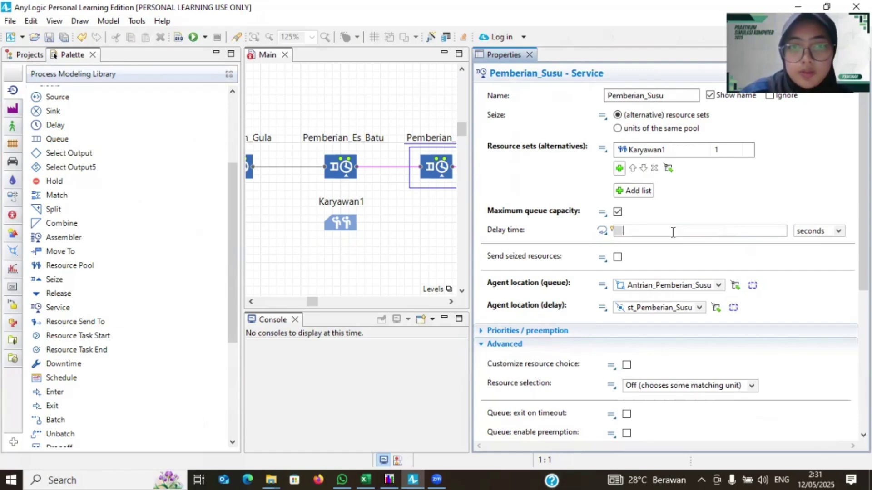
click(429, 39)
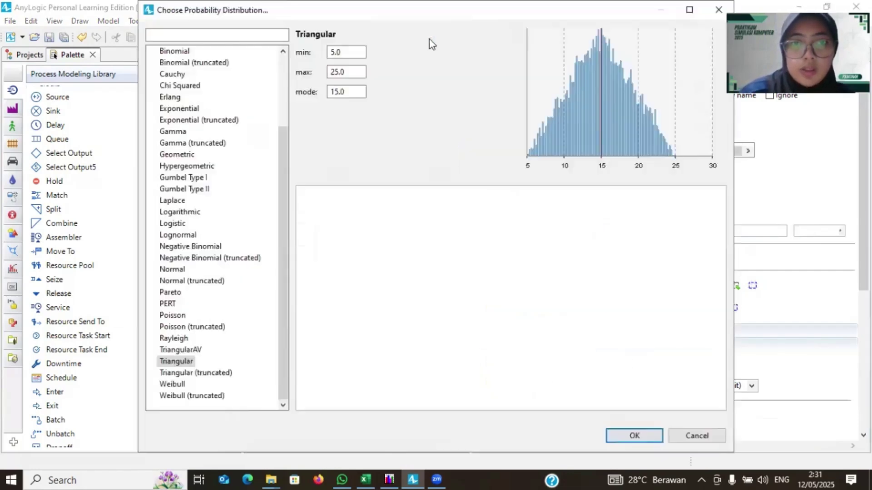
click(172, 316)
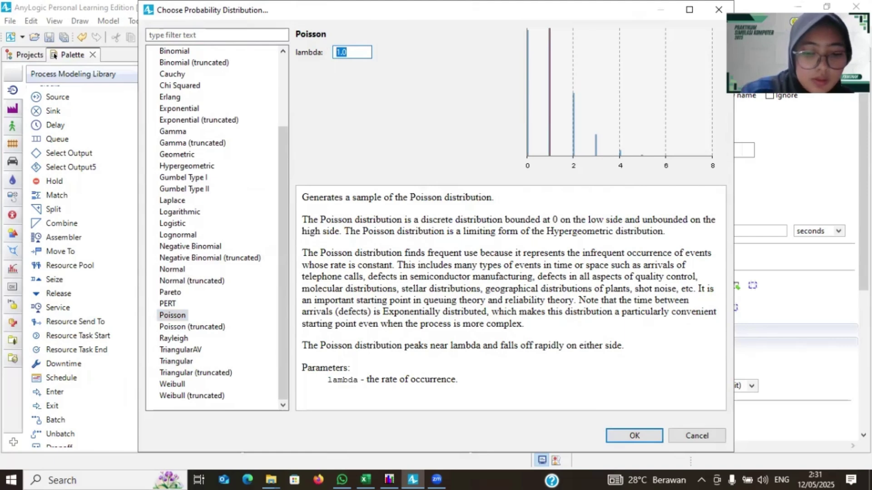
Step: Set the Poisson lambda to 15.1, check it against the EasyFit result, and apply the distribution as the delay time
text(15)
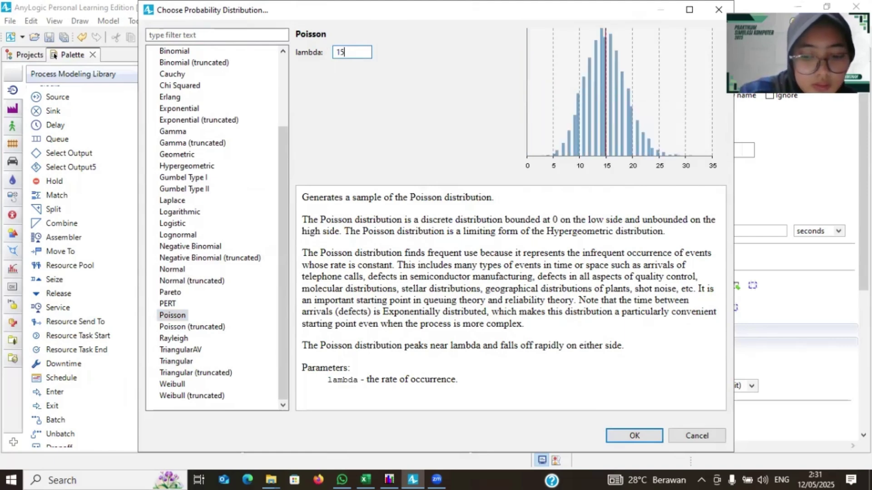
text(,1)
key(BackSpace)
key(BackSpace)
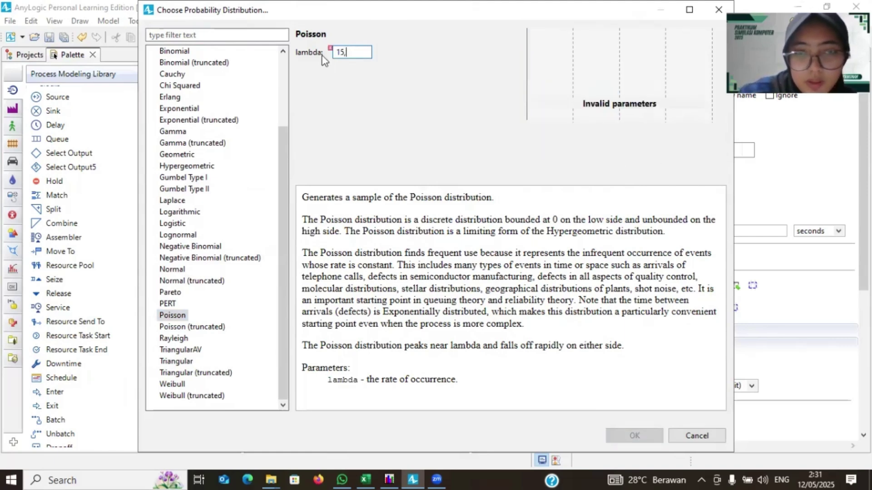
text(.1)
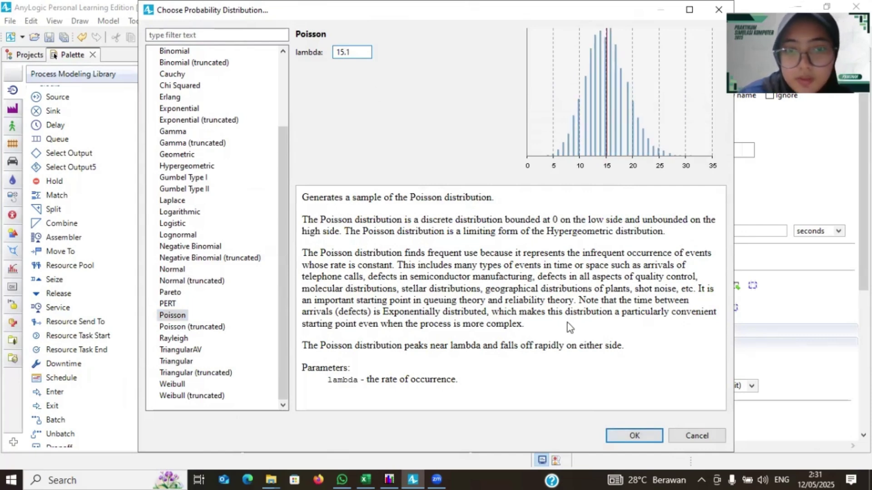
click(390, 477)
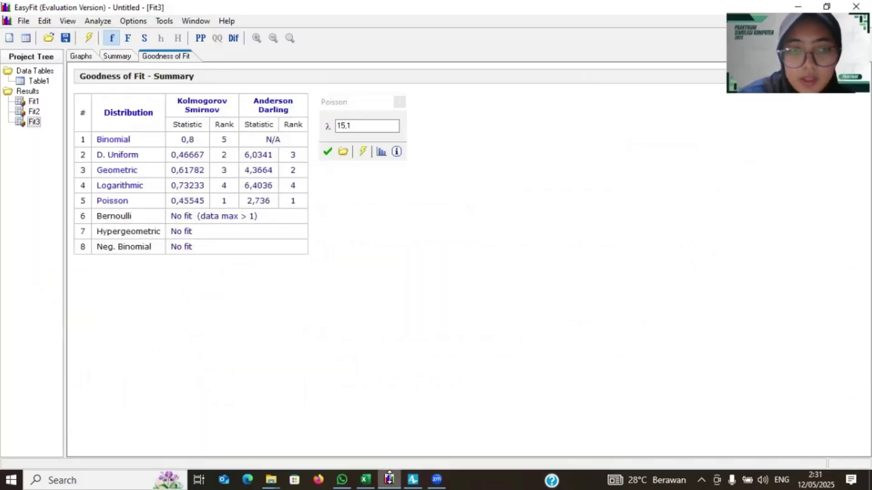
click(413, 479)
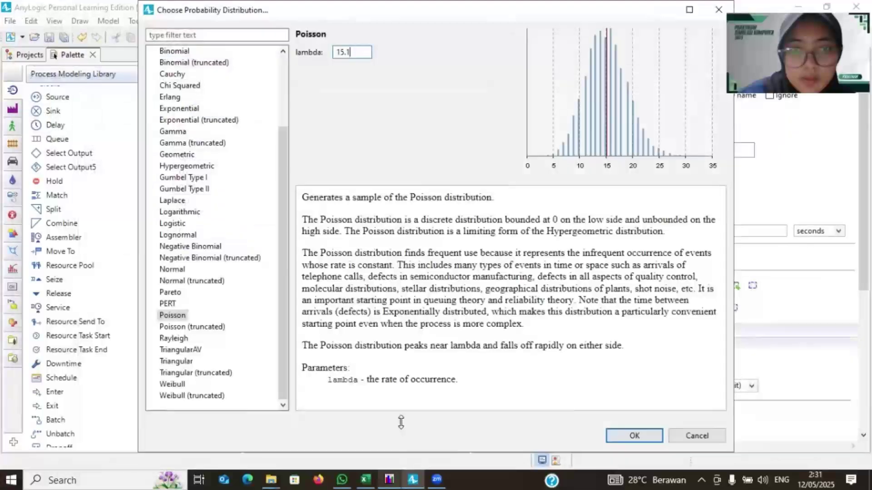
click(622, 439)
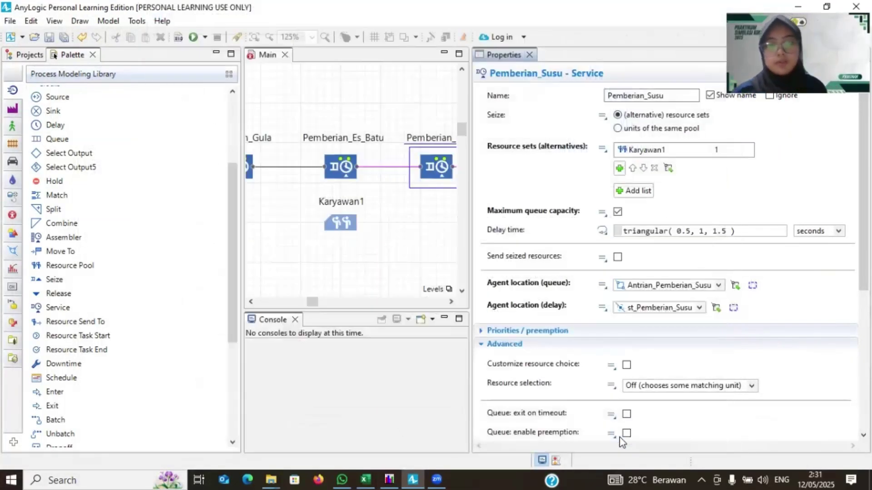
Step: Add a Resource Pool block to the Main diagram, just below and beside the Penyeduhan_Kopi service
scroll(391, 229, right, 2)
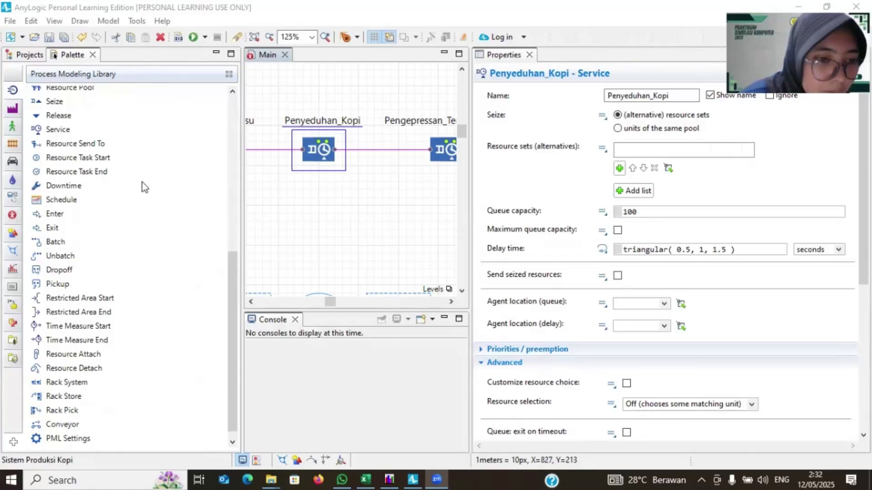
scroll(144, 187, down, 1)
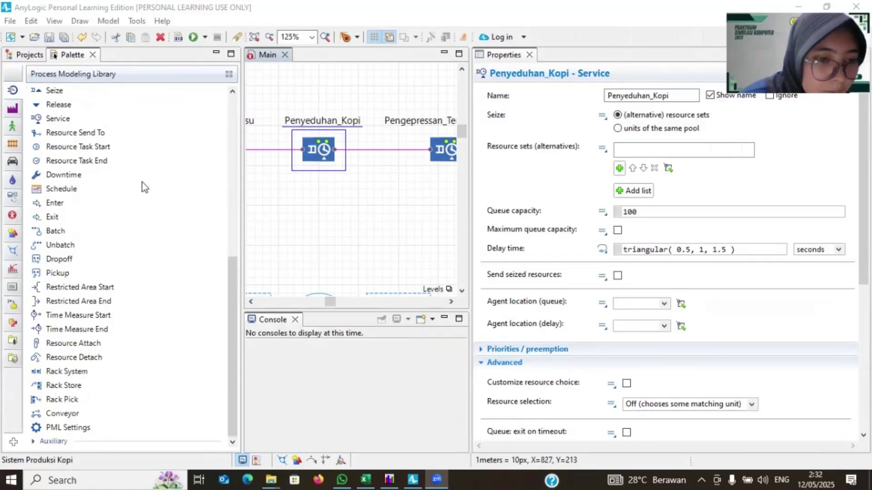
scroll(134, 227, up, 8)
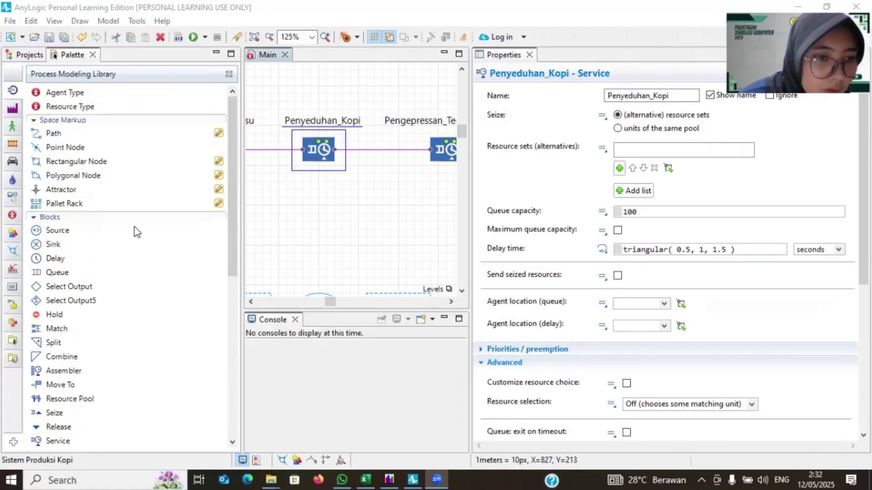
scroll(135, 227, down, 3)
scroll(134, 227, down, 3)
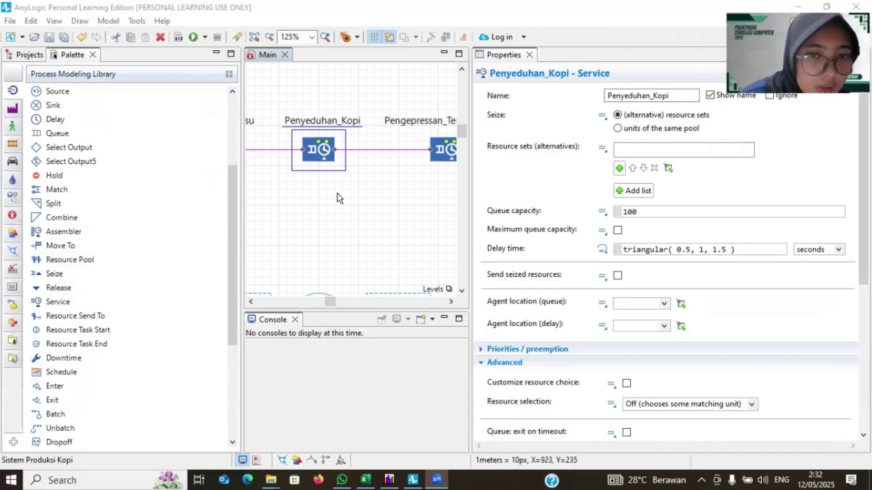
scroll(337, 198, right, 1)
scroll(338, 198, down, 1)
scroll(338, 198, right, 1)
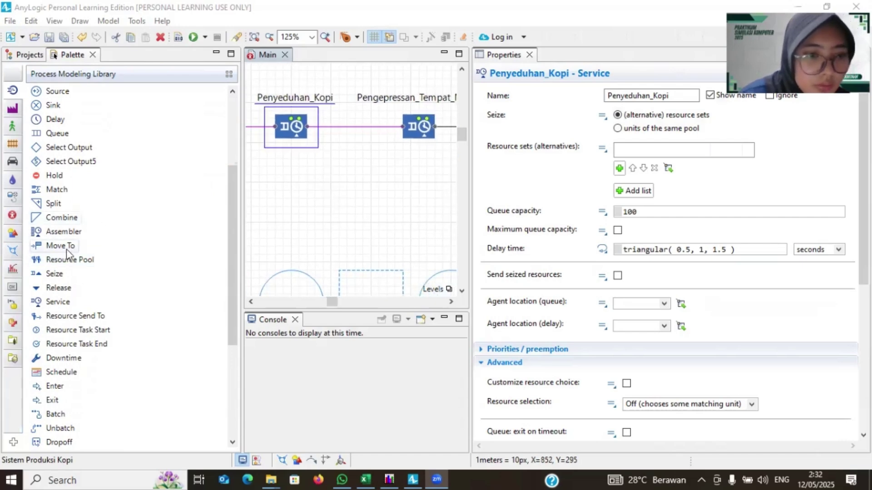
drag(64, 262, 362, 183)
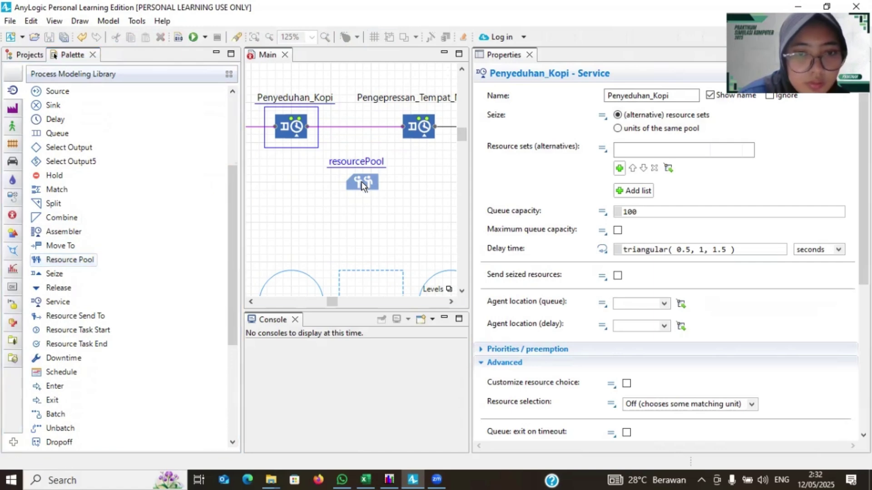
Step: Rename the new resource pool as Karyawan2
scroll(362, 187, left, 3)
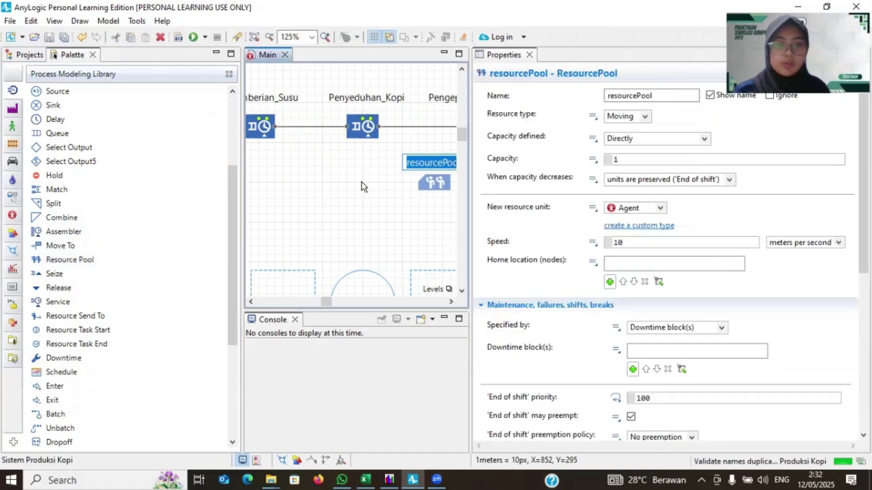
drag(656, 96, 599, 99)
text(Ka)
text(ryawan2)
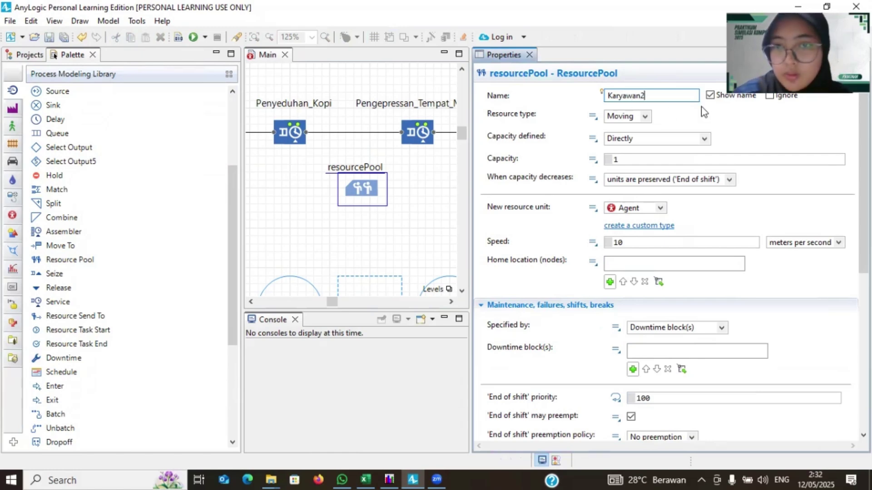
key(Return)
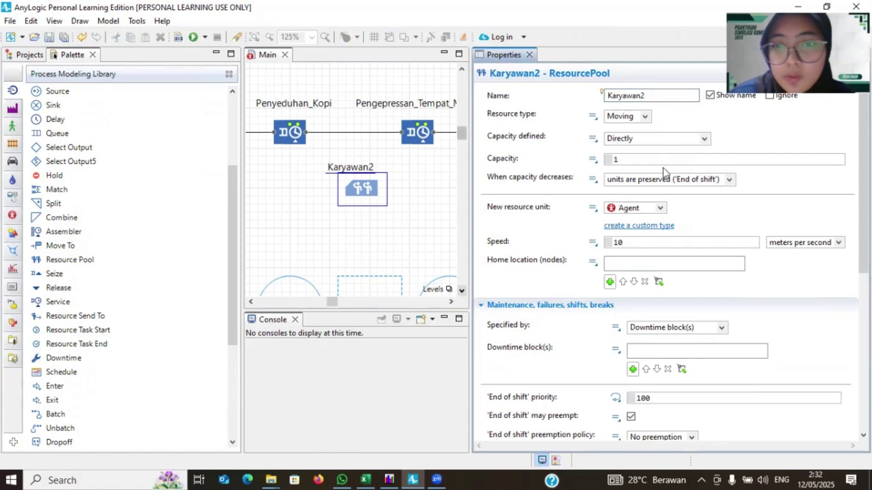
Step: Set the Karyawan2 resource pool's new resource unit to Karyawan and its home location to Tempat_Karyawan2
click(660, 208)
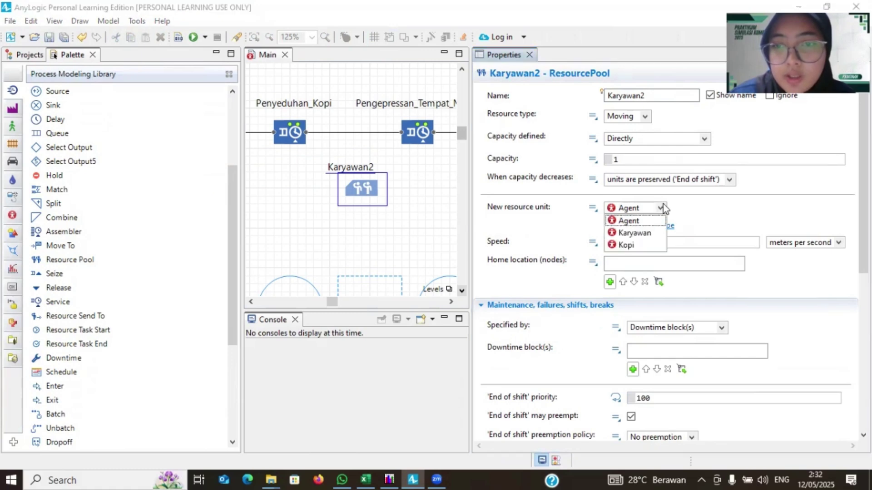
click(642, 232)
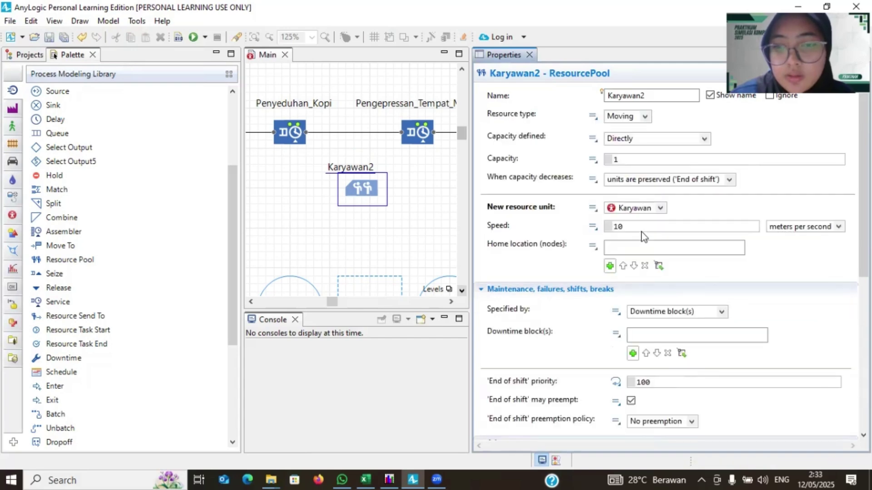
scroll(641, 232, down, 3)
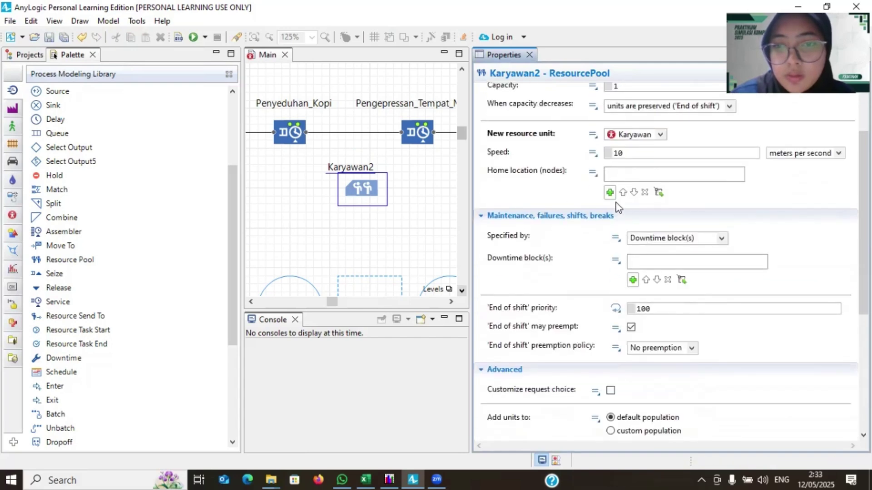
click(610, 193)
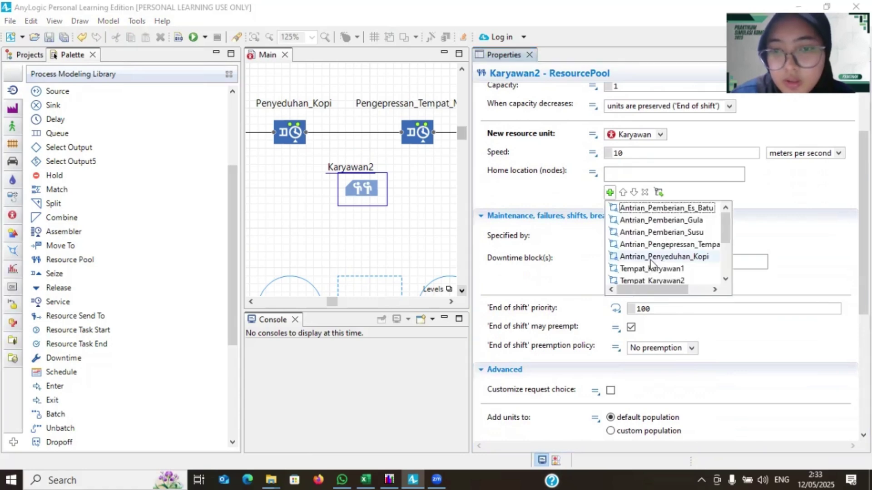
scroll(662, 250, down, 2)
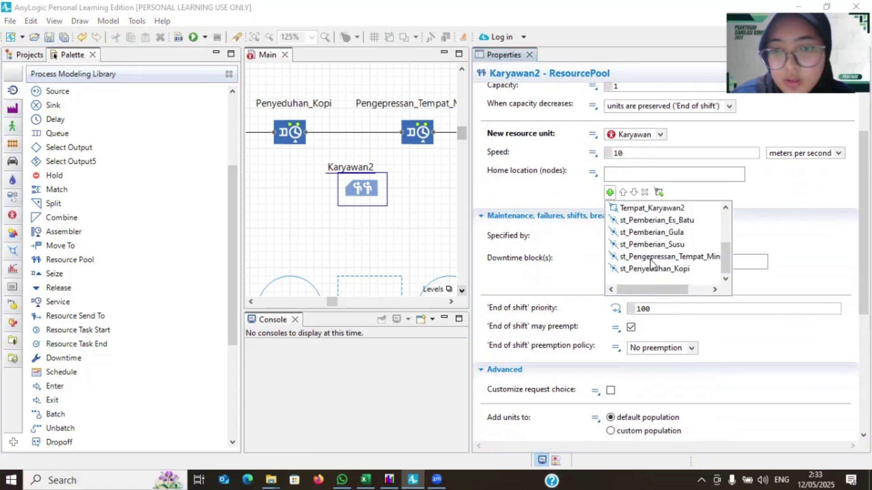
click(663, 211)
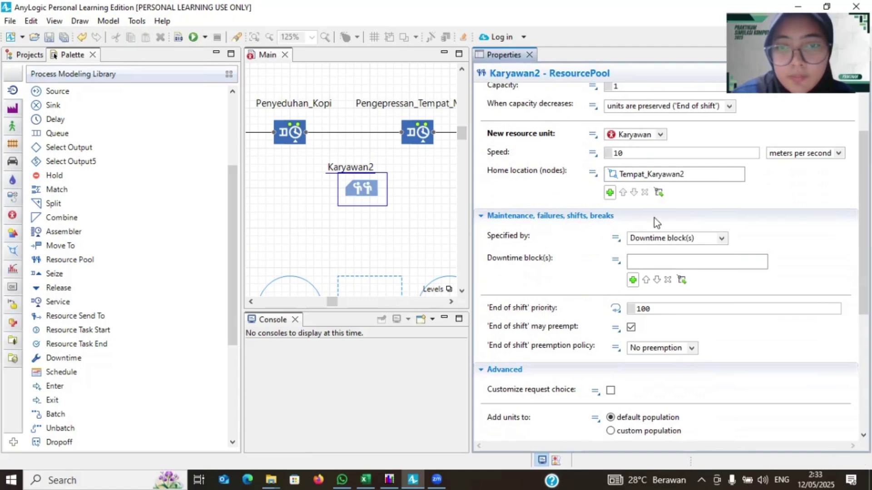
Step: Specify Karyawan2's downtime through ResourcePool properties and enable breaks that follow the Istirahat schedule
scroll(655, 218, down, 1)
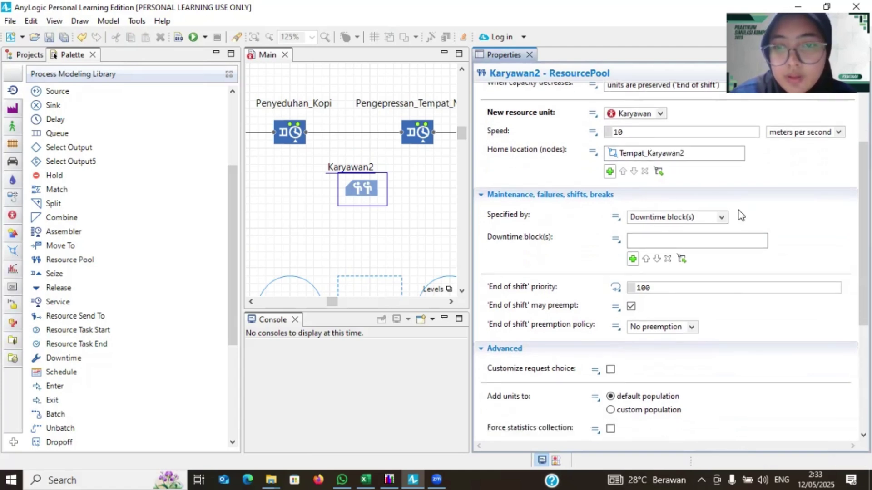
scroll(740, 212, down, 3)
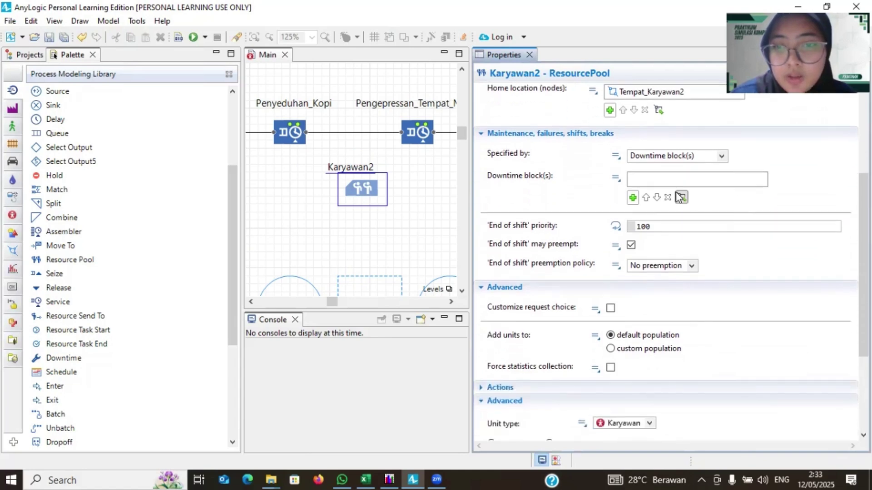
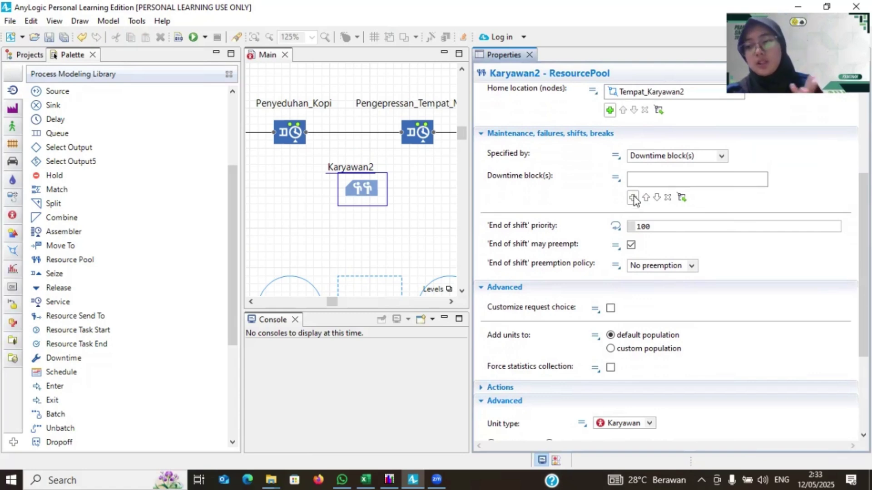
click(725, 159)
click(713, 178)
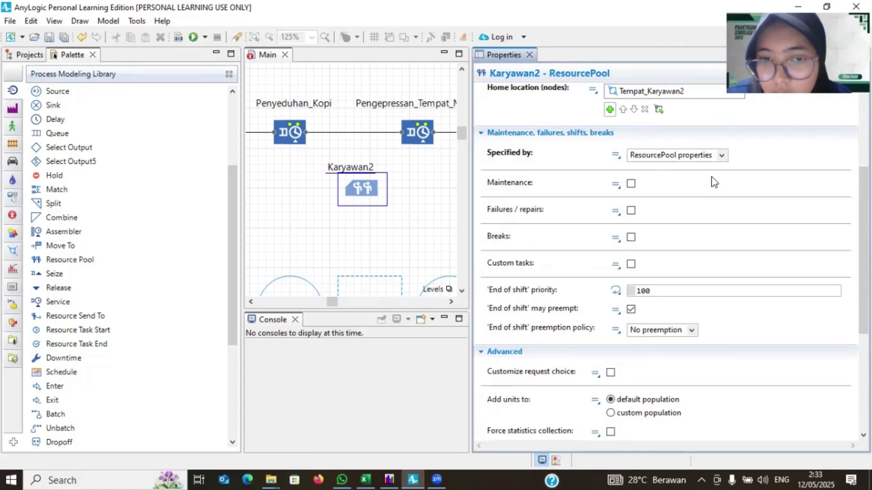
scroll(712, 182, down, 3)
scroll(712, 182, up, 2)
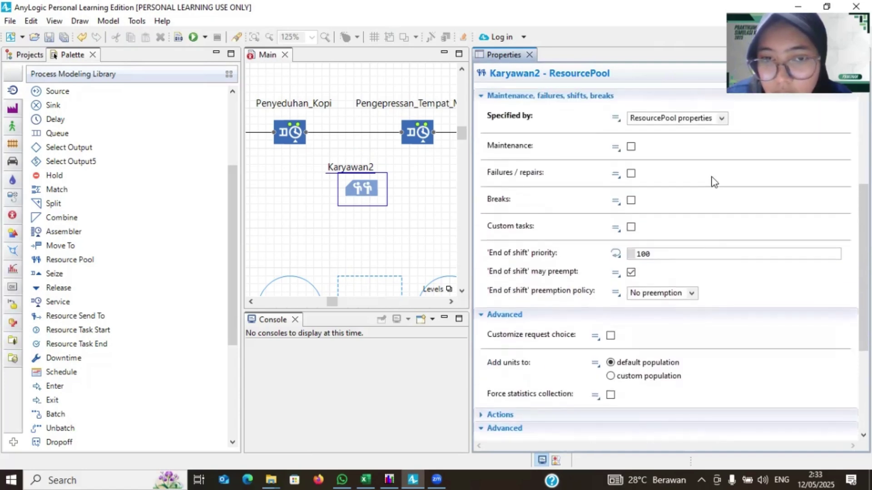
click(631, 201)
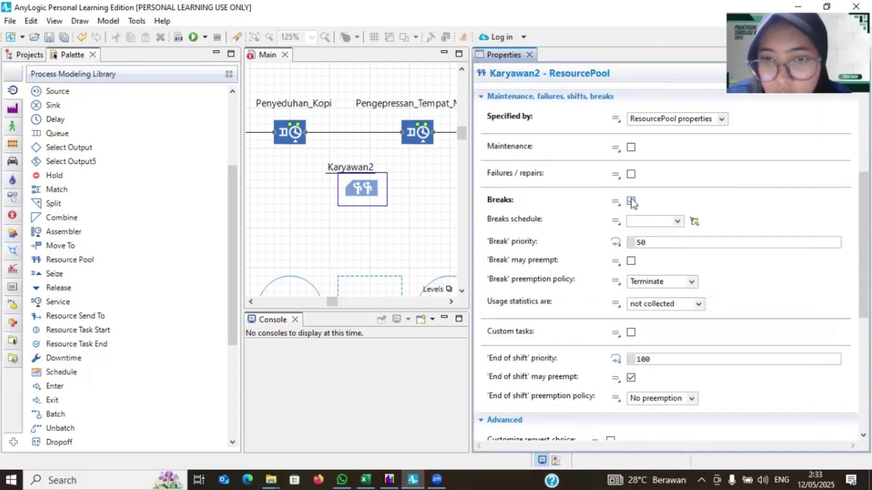
click(677, 222)
click(656, 236)
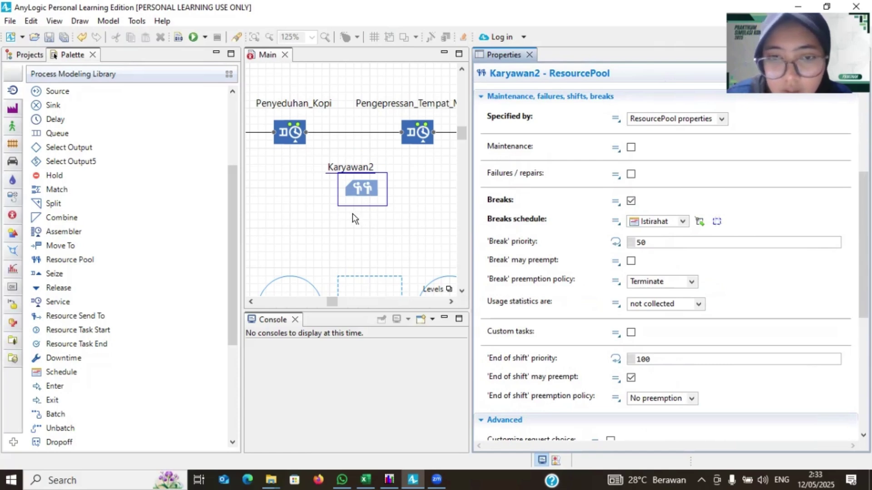
Step: Give the Karyawan1 resource pool the same break setup: ResourcePool properties with breaks on the Istirahat schedule
scroll(353, 213, left, 1)
scroll(352, 213, left, 5)
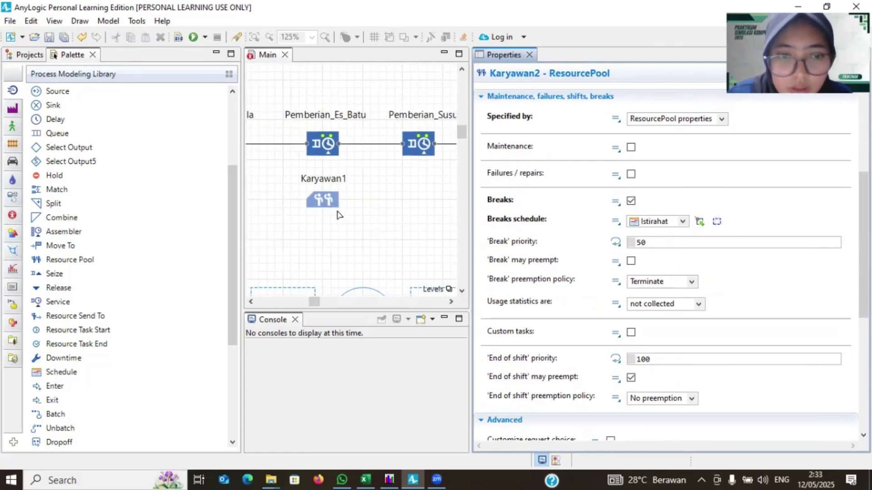
click(330, 208)
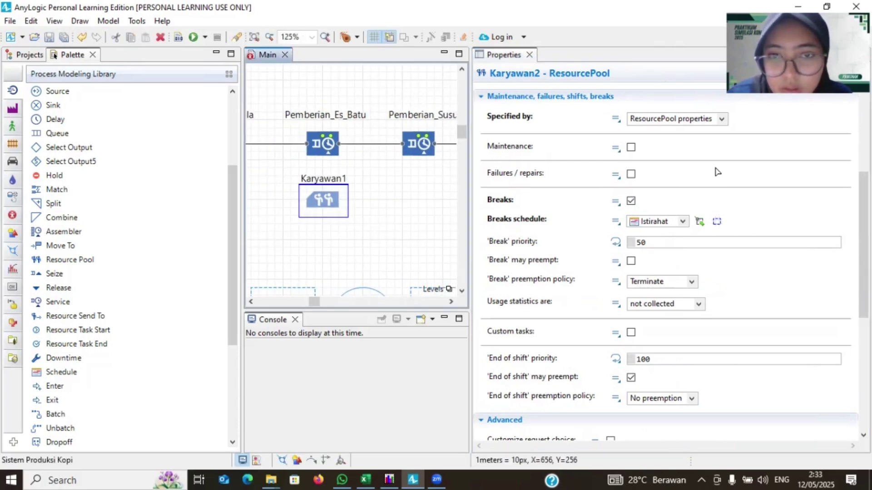
click(723, 119)
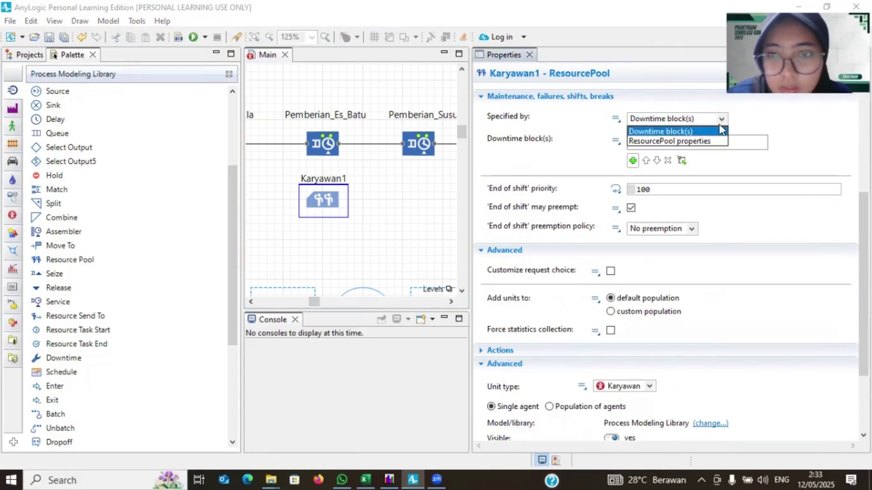
click(703, 149)
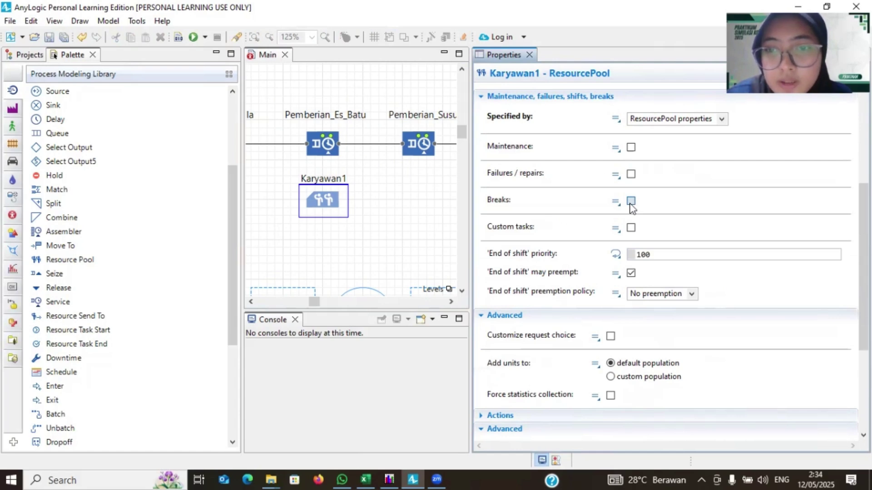
click(631, 201)
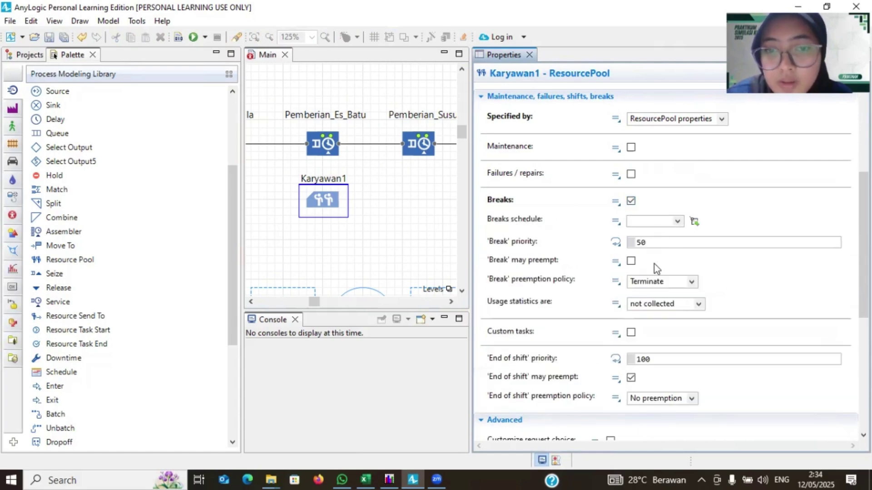
click(678, 222)
click(657, 233)
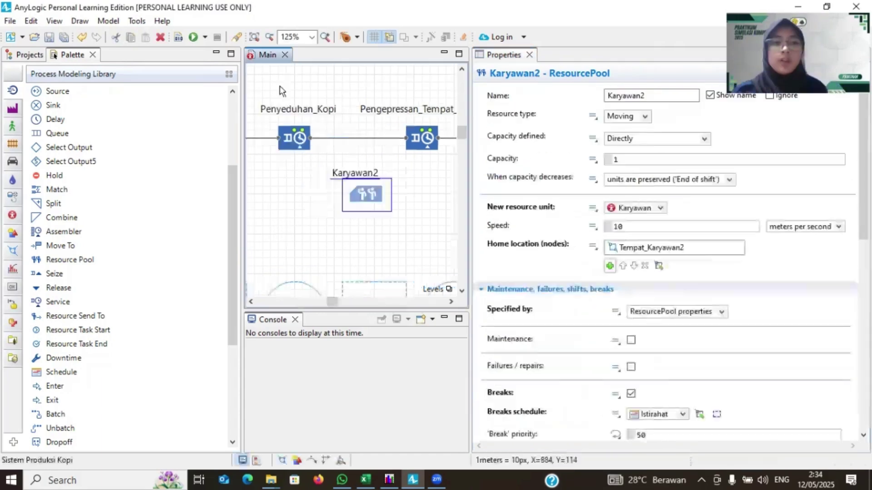
Step: Assign Karyawan2 as the only resource set of the Penyeduhan_Kopi service and enable its maximum queue capacity
click(296, 141)
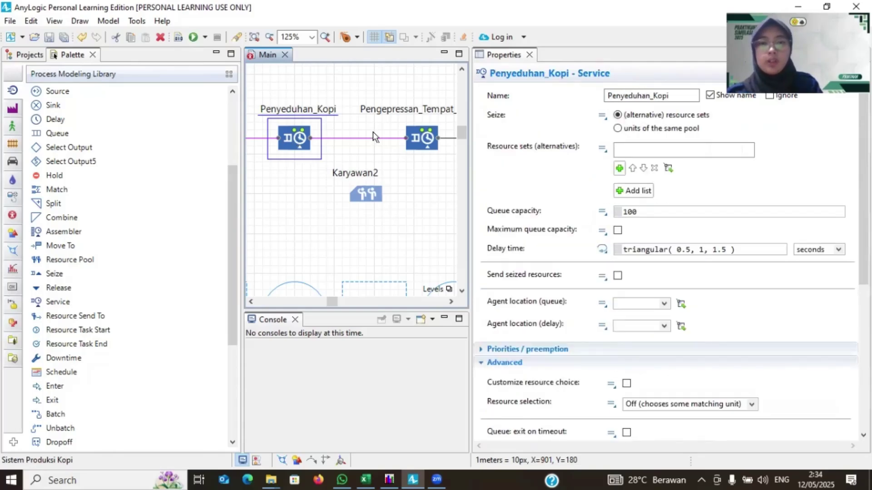
click(619, 169)
click(645, 196)
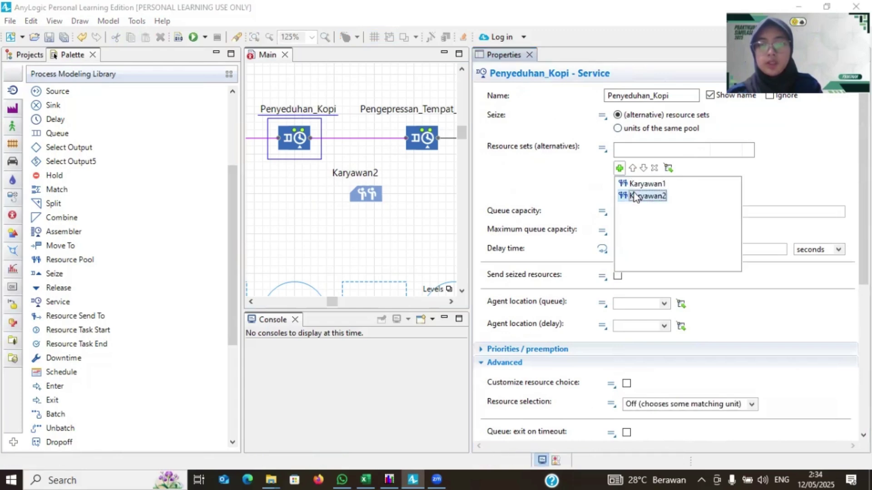
click(634, 192)
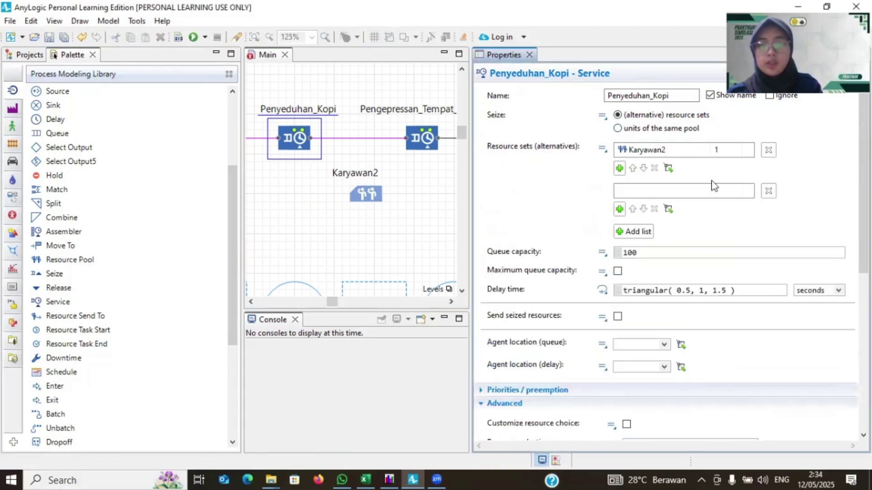
click(769, 191)
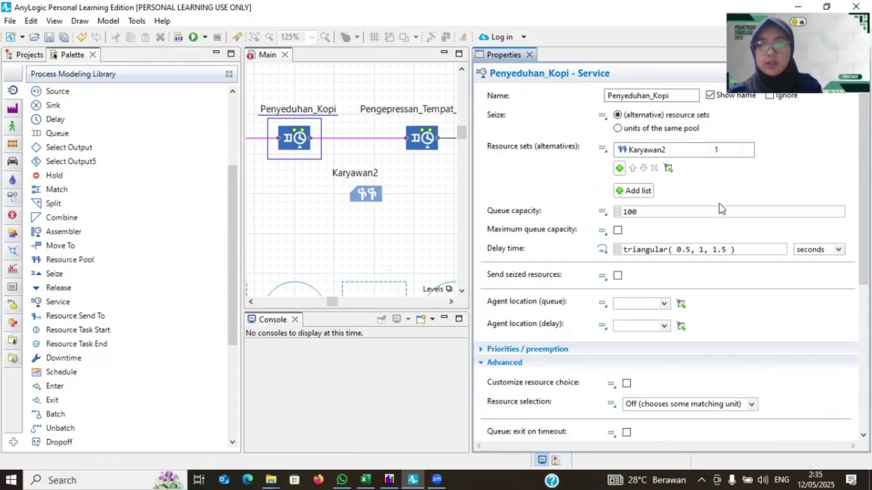
click(618, 230)
Step: Set Penyeduhan_Kopi's agent location to Antrian_Penyeduhan_Kopi for the queue and st_Penyeduhan_Kopi for the delay
scroll(617, 227, down, 1)
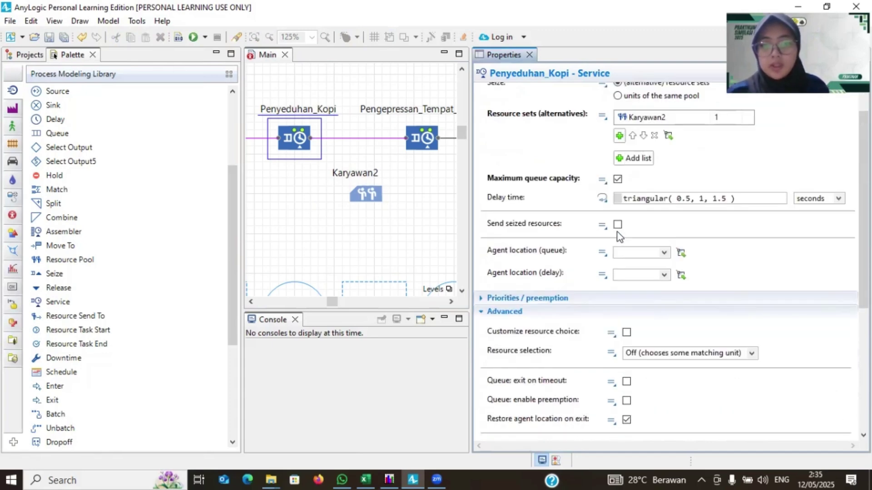
click(664, 253)
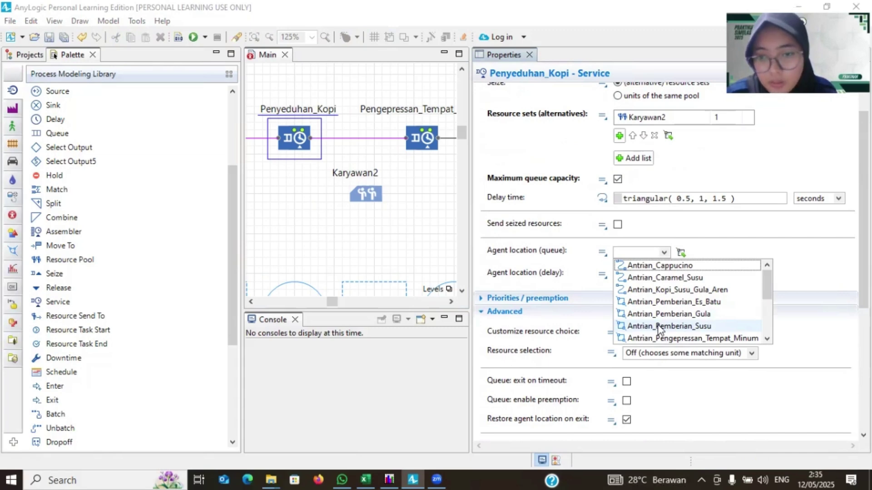
scroll(675, 314, down, 1)
click(675, 326)
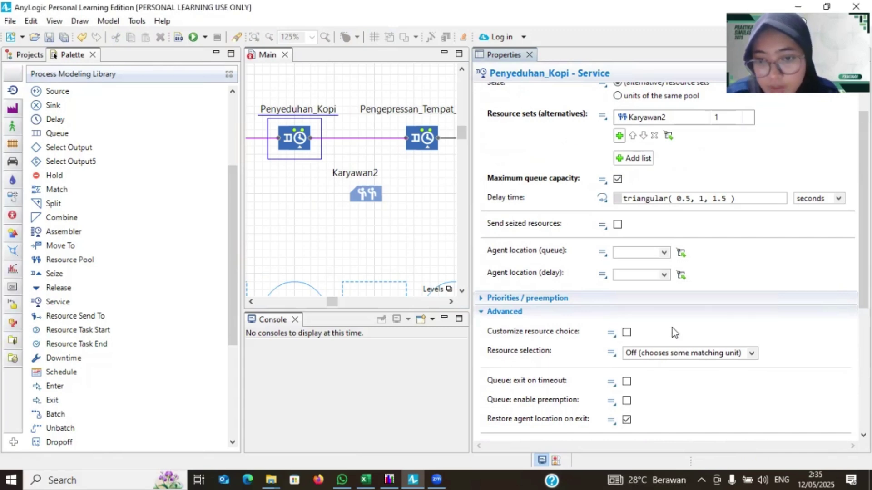
click(665, 275)
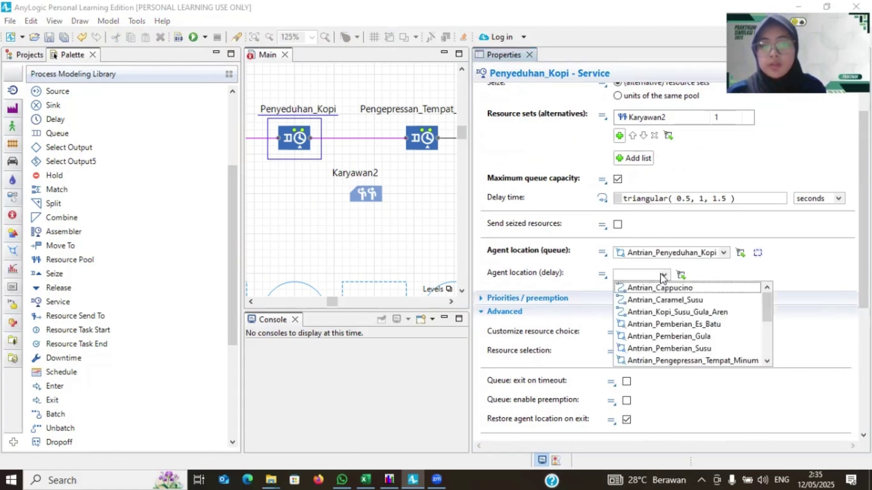
scroll(697, 338, down, 2)
scroll(695, 336, down, 1)
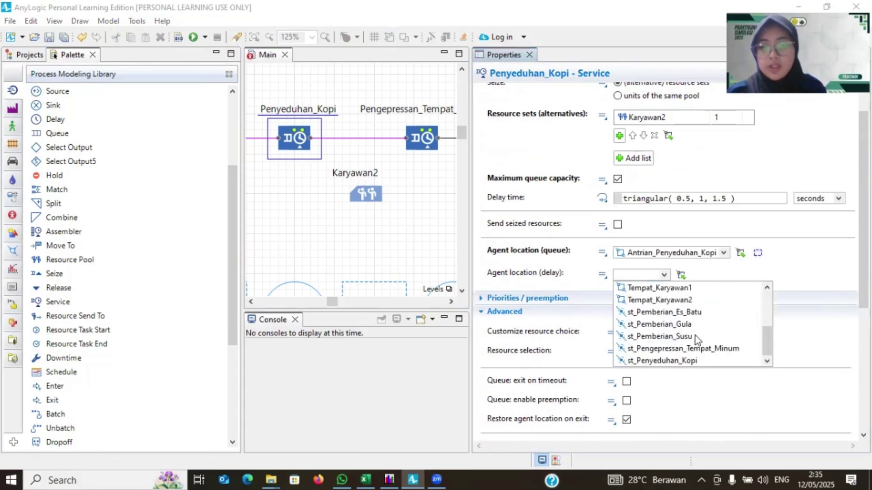
click(667, 361)
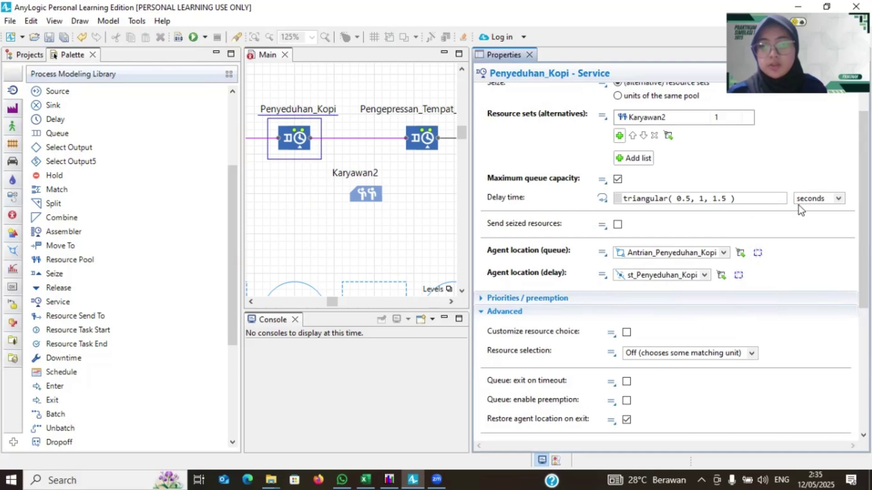
Step: Review Penyeduhan_Kopi's remaining properties and its delay time, and switch to EasyFit to open the Table1 data table
scroll(663, 287, down, 5)
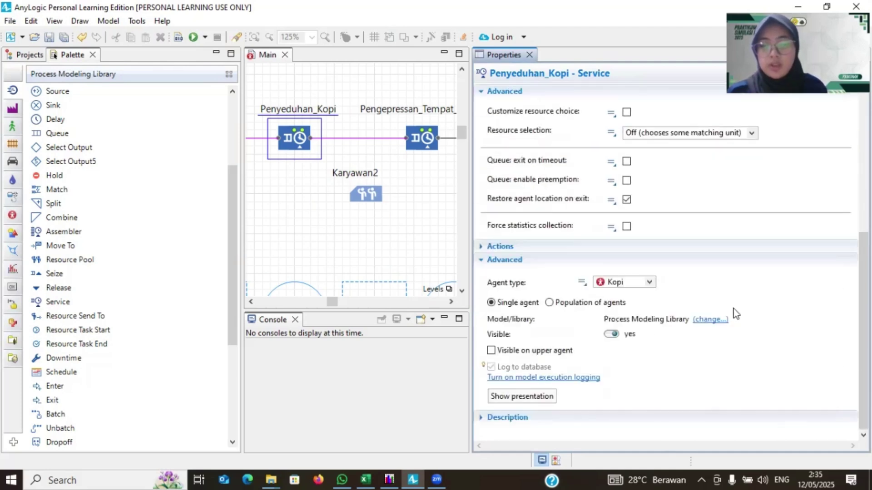
scroll(608, 272, up, 5)
scroll(608, 273, down, 4)
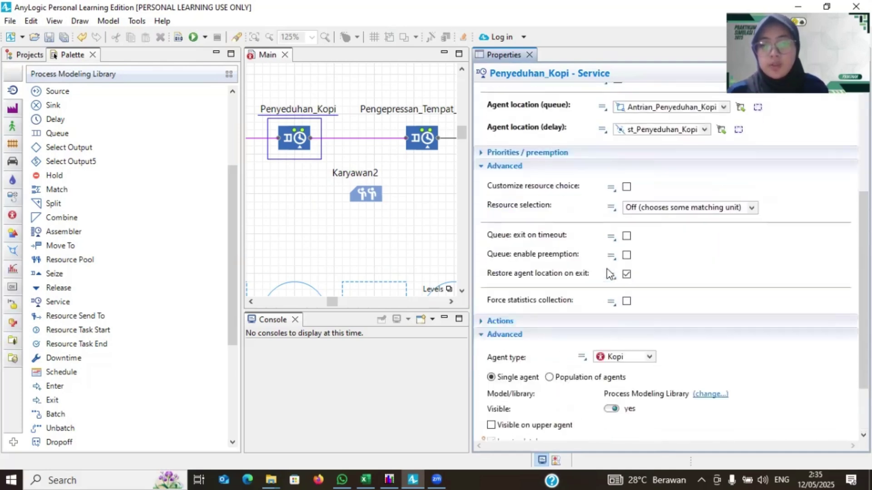
scroll(609, 271, up, 4)
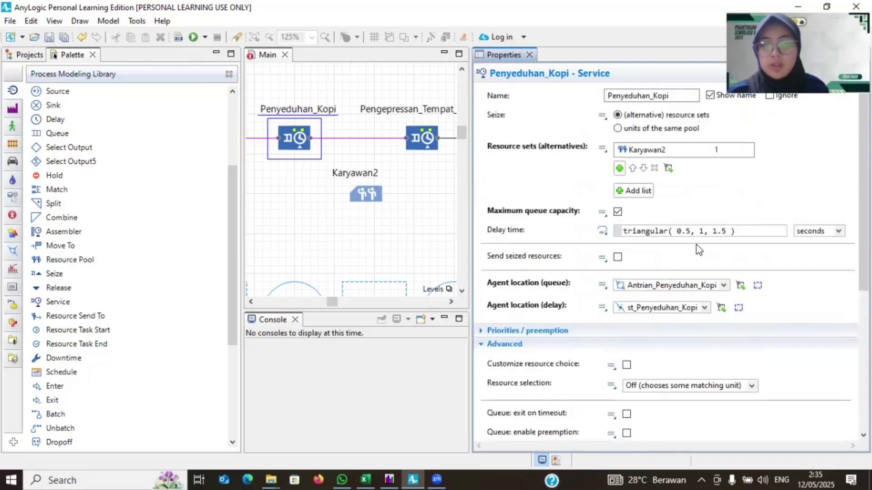
click(732, 232)
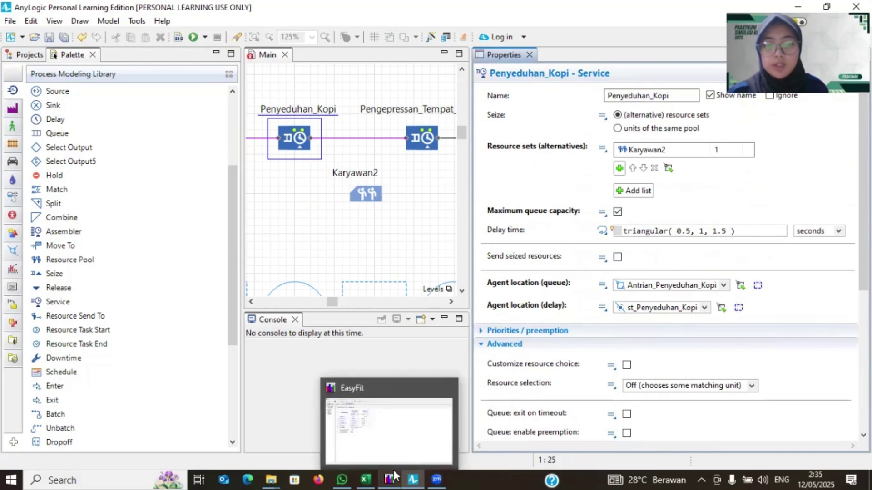
click(399, 465)
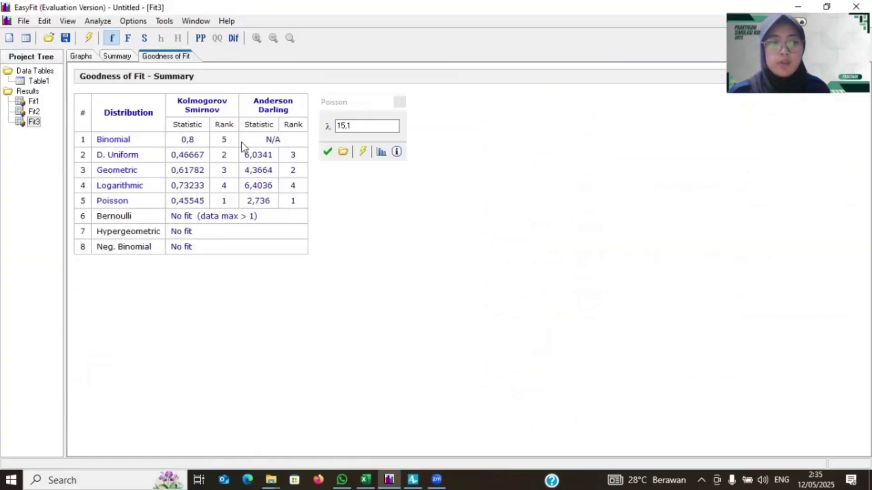
click(47, 83)
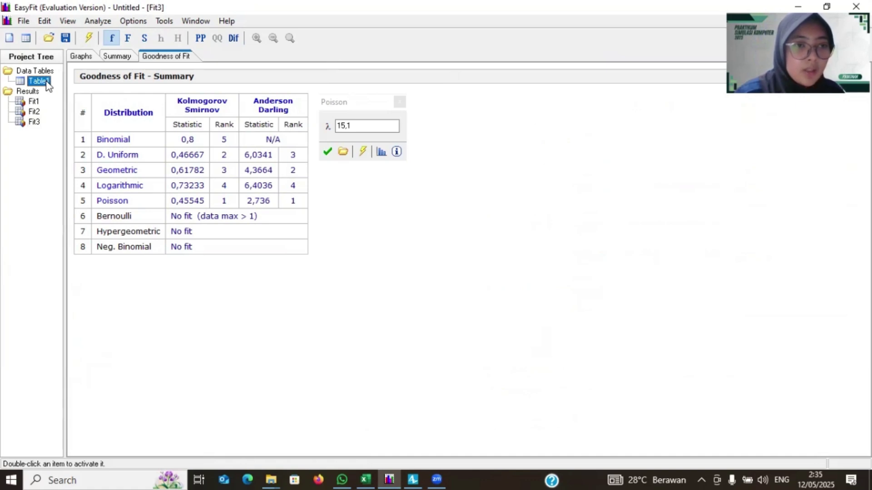
double_click(46, 83)
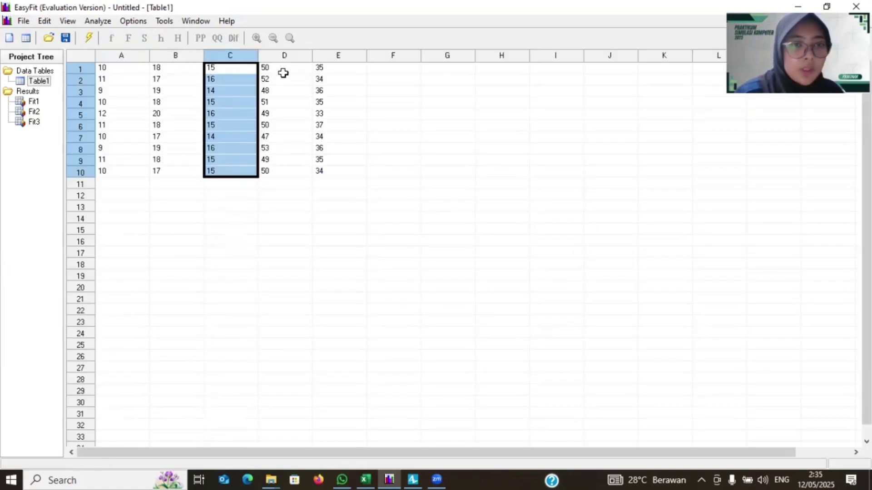
Step: Fit distributions to rows 1 to 10 of column D (Var4), using the discrete data domain and selected rows only
drag(283, 67, 284, 171)
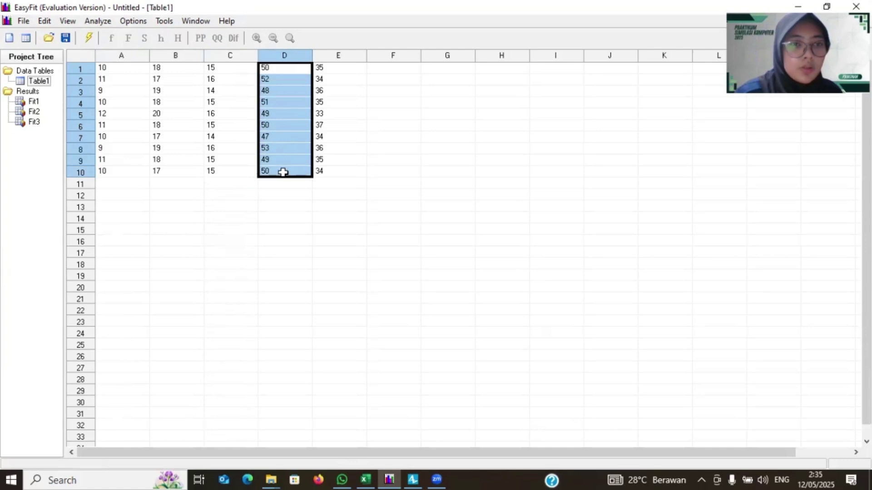
click(89, 38)
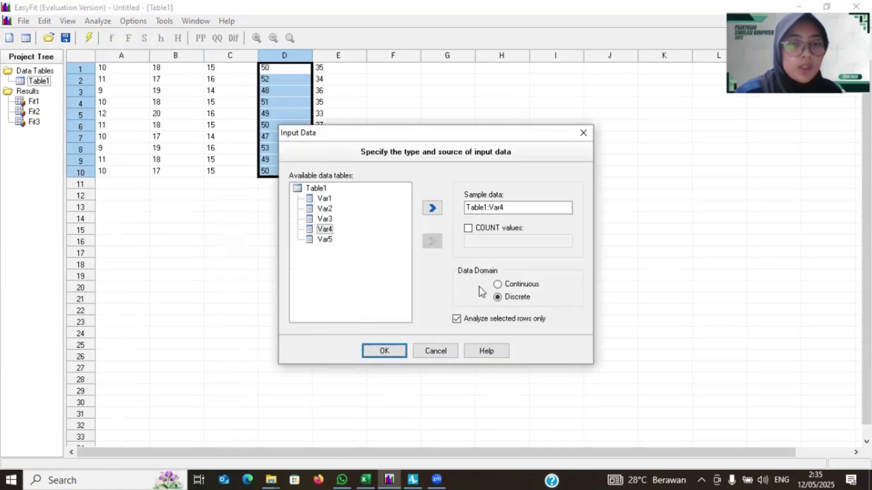
key(Return)
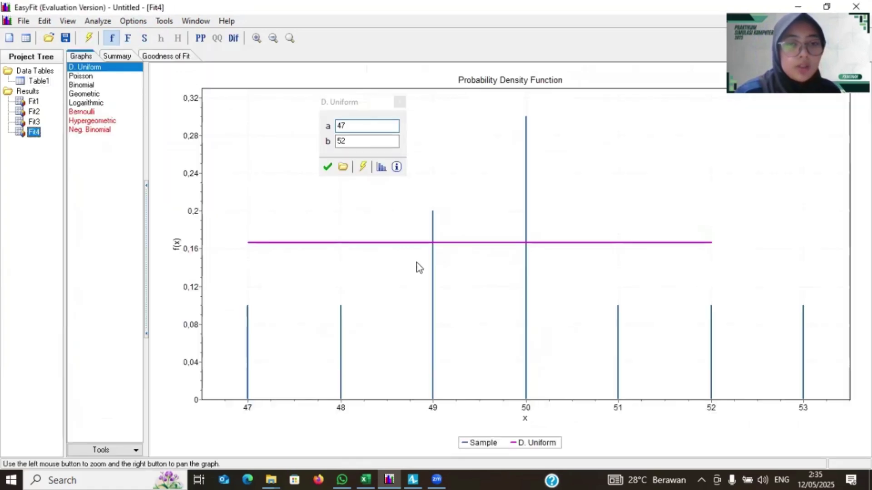
Step: View the goodness-of-fit summary for Fit4, and switch to AnyLogic to clear the delay time expression of the Penyeduhan_Kopi service
click(160, 55)
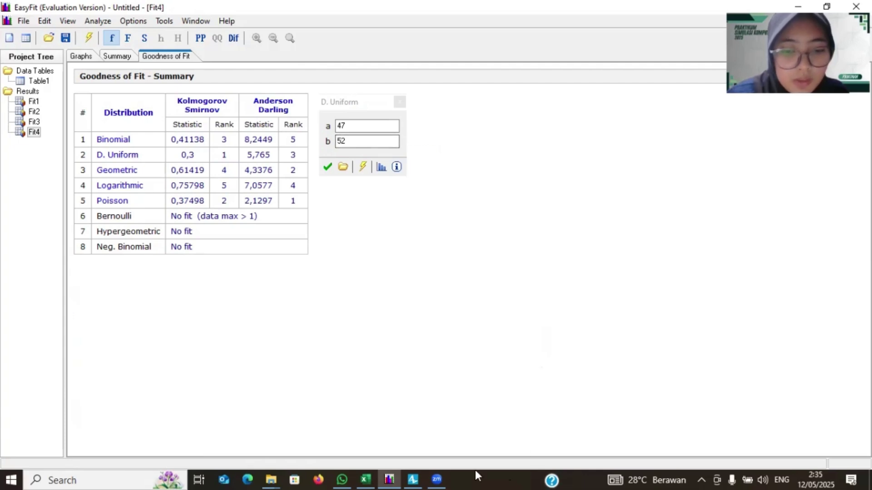
mouse_move(413, 475)
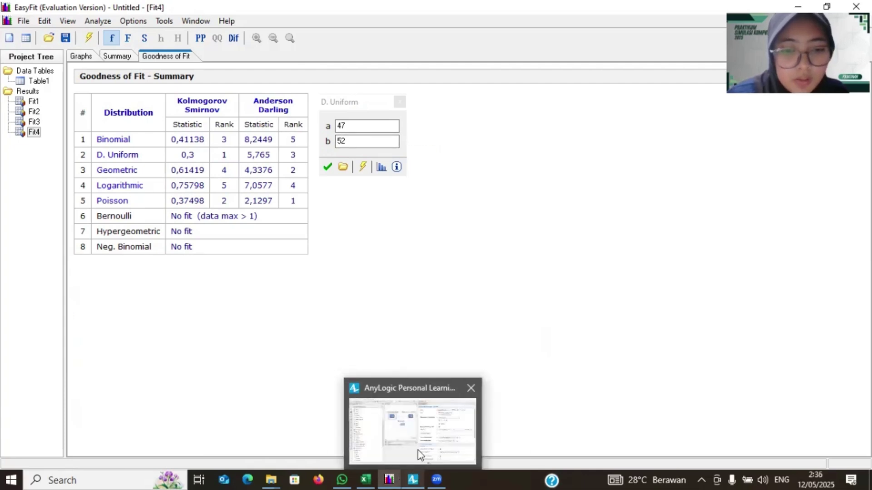
click(418, 448)
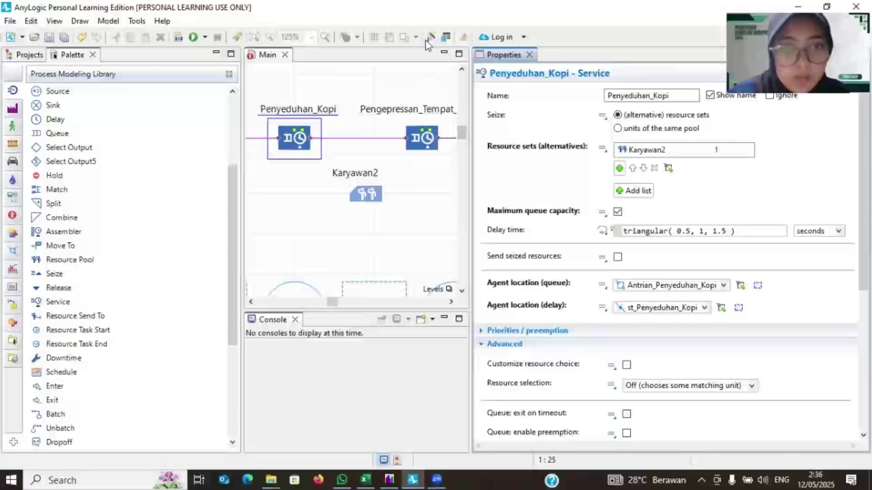
double_click(659, 228)
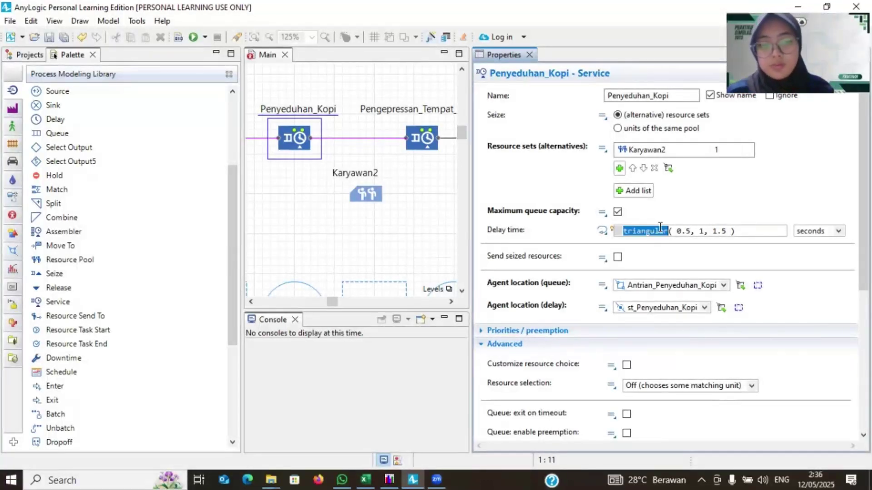
key(ctrl+a)
key(BackSpace)
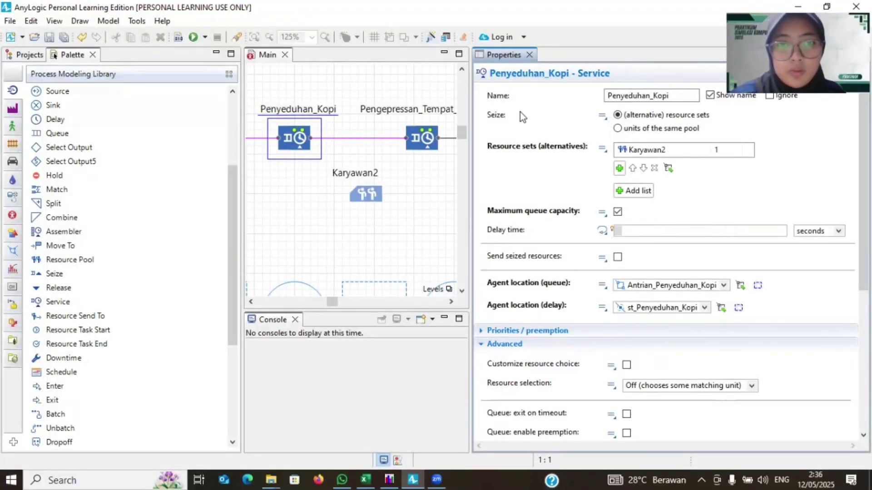
Step: Choose the Uniform (discrete) probability distribution for the delay time of the Penyeduhan_Kopi service
click(431, 37)
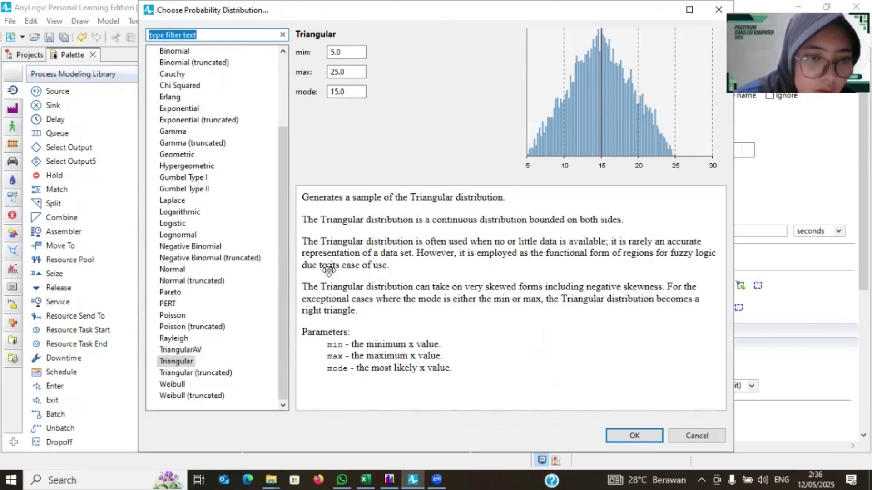
scroll(196, 121, up, 3)
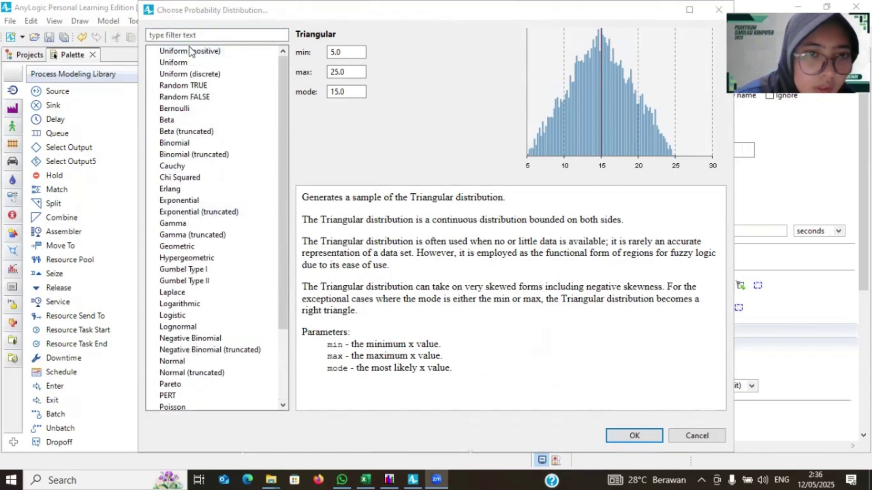
click(174, 74)
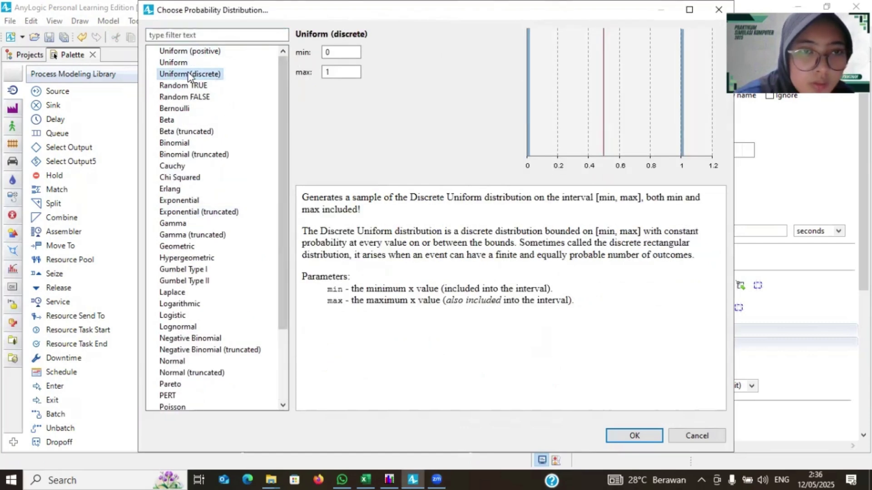
click(186, 65)
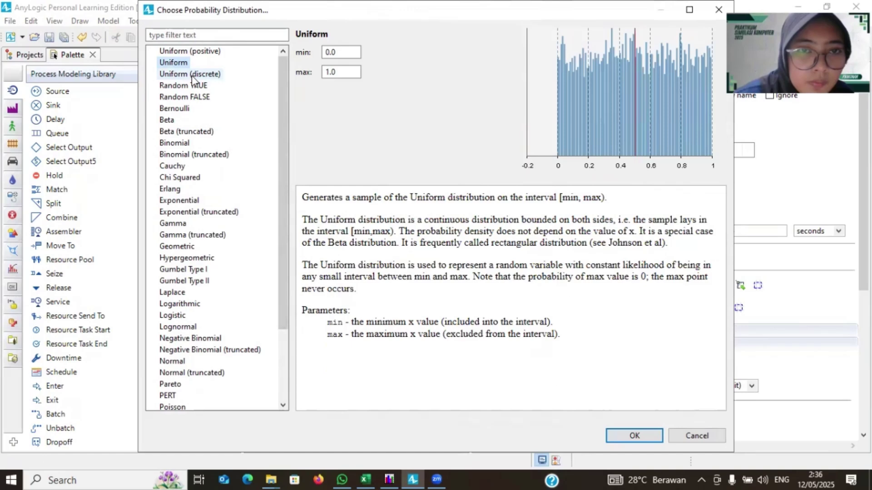
click(192, 76)
Step: Set the discrete uniform distribution's min to 47 and max to 52
click(334, 53)
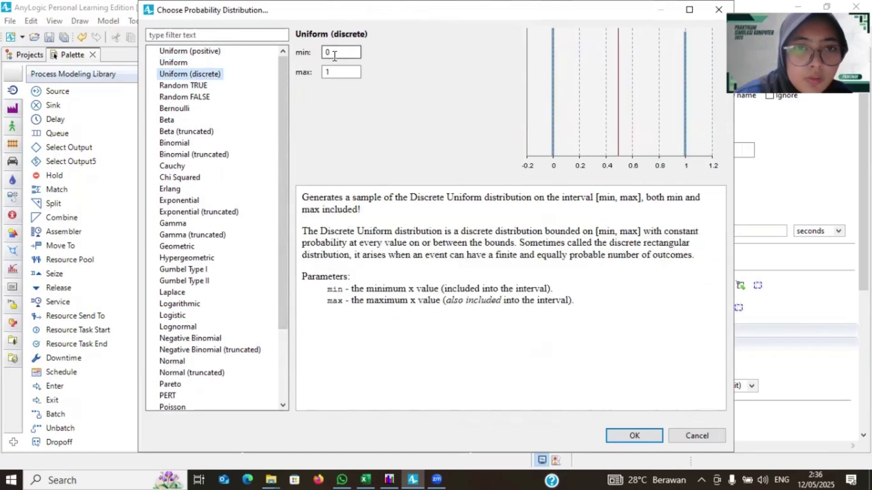
key(BackSpace)
text(47)
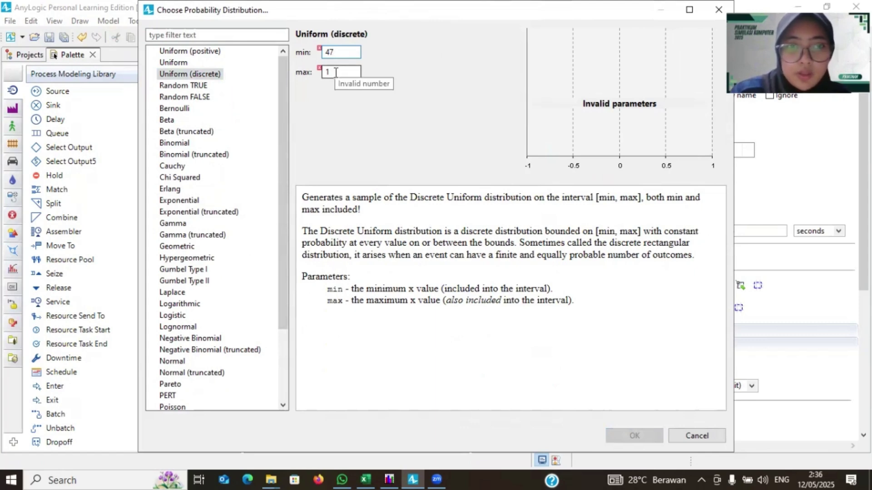
click(336, 73)
key(BackSpace)
text(52)
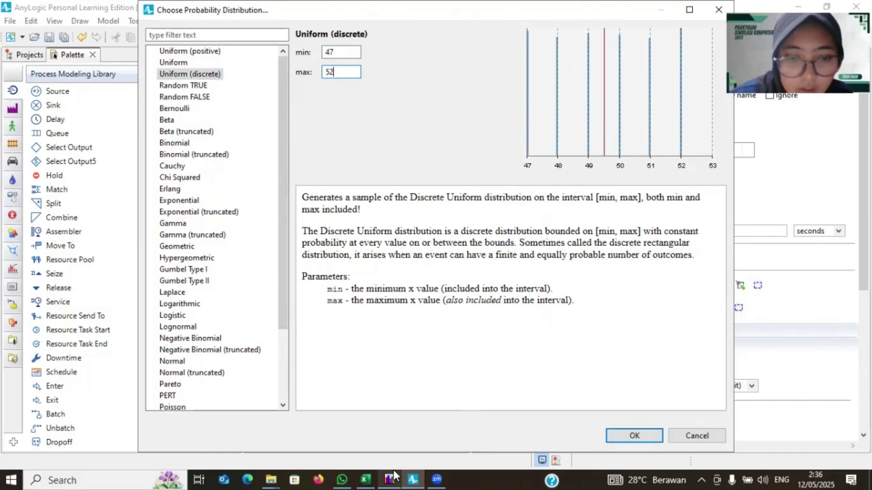
Step: Check the bounds against the Fit4 results in EasyFit, and insert the distribution as Penyeduhan_Kopi's delay time in AnyLogic
mouse_move(393, 472)
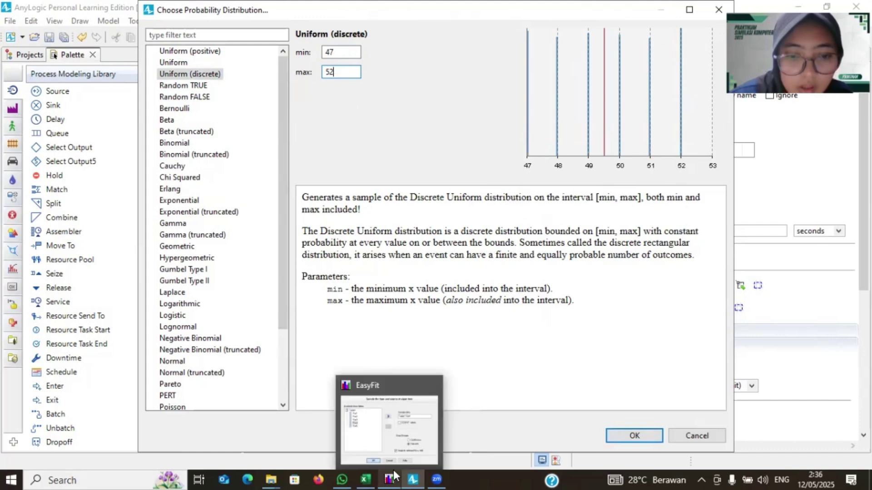
click(404, 441)
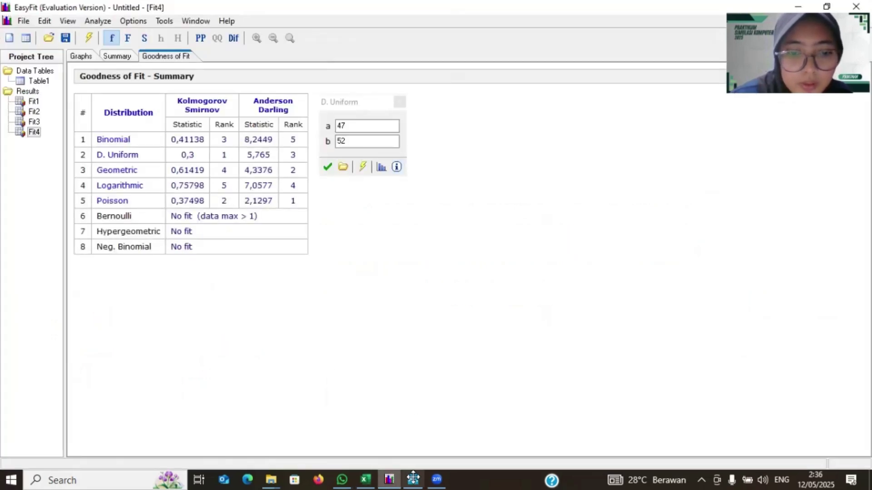
mouse_move(412, 477)
click(434, 424)
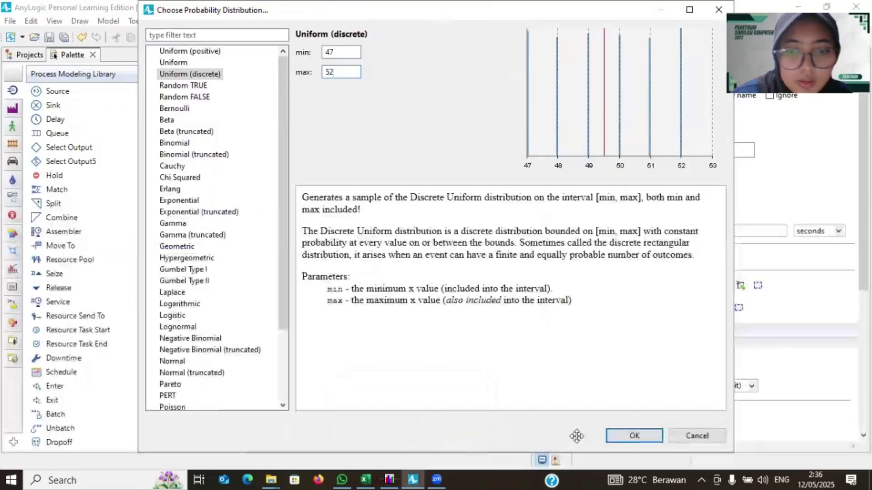
click(622, 433)
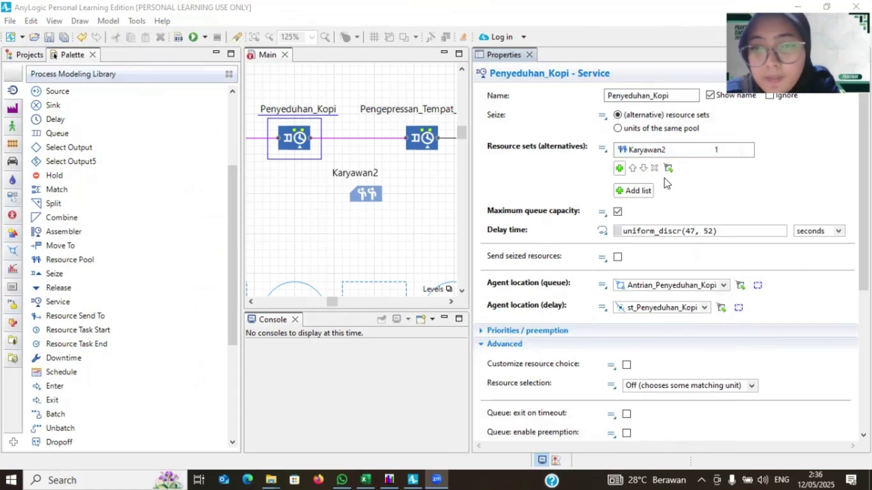
Step: Add Karyawan2 as the resource set of the Pengepressan_Tempat_Minum service and enable its maximum queue capacity
scroll(633, 212, down, 3)
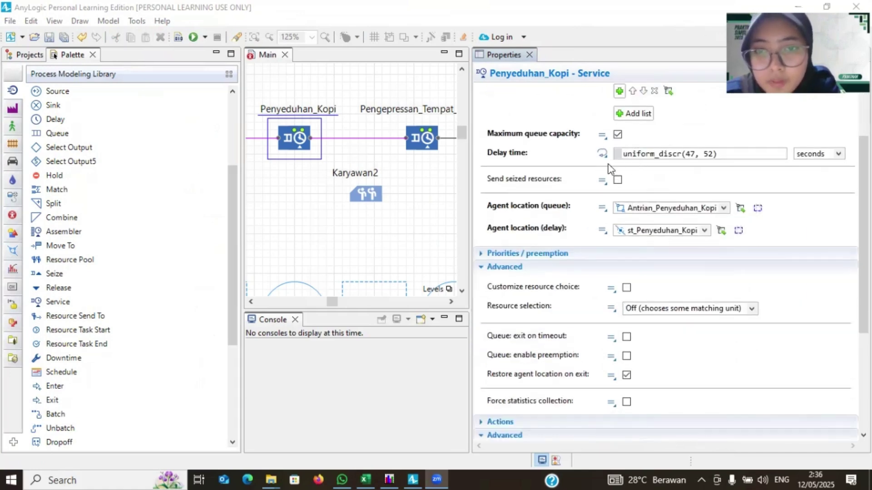
scroll(636, 173, down, 3)
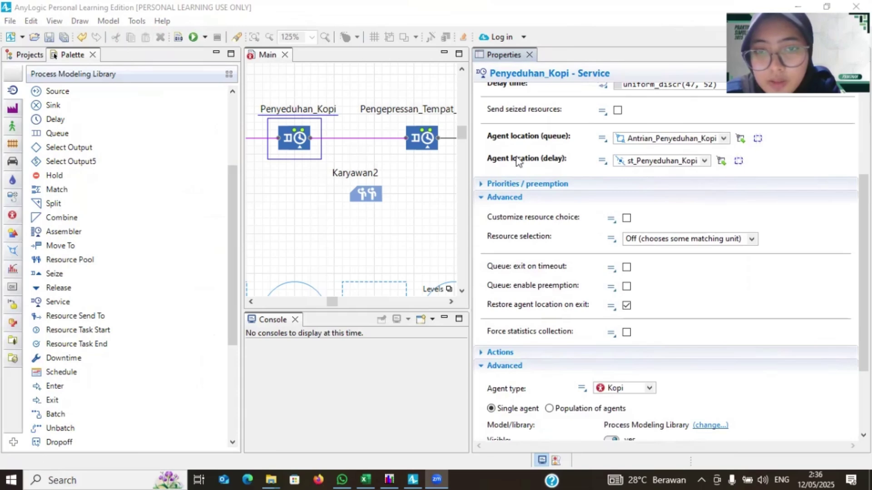
scroll(573, 143, down, 3)
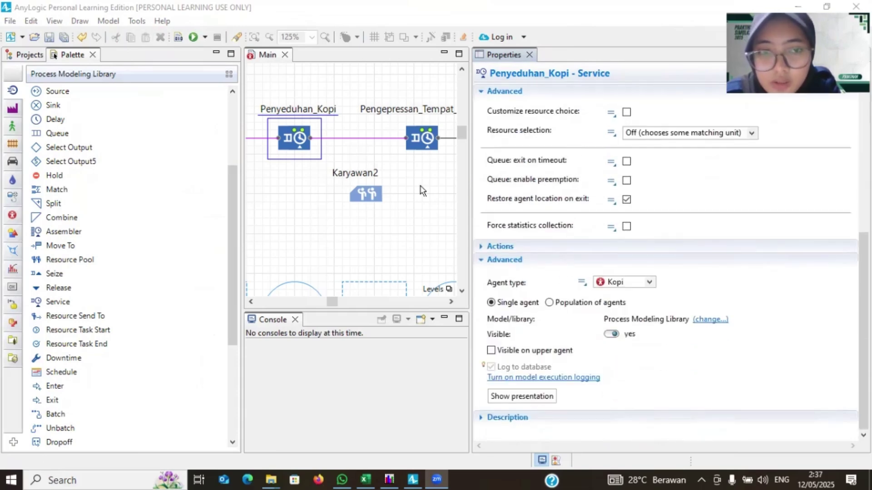
click(421, 143)
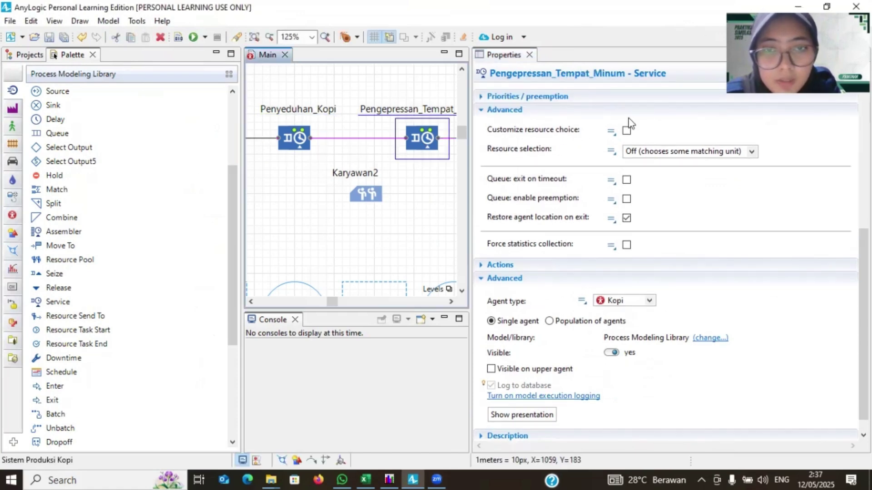
scroll(628, 123, up, 5)
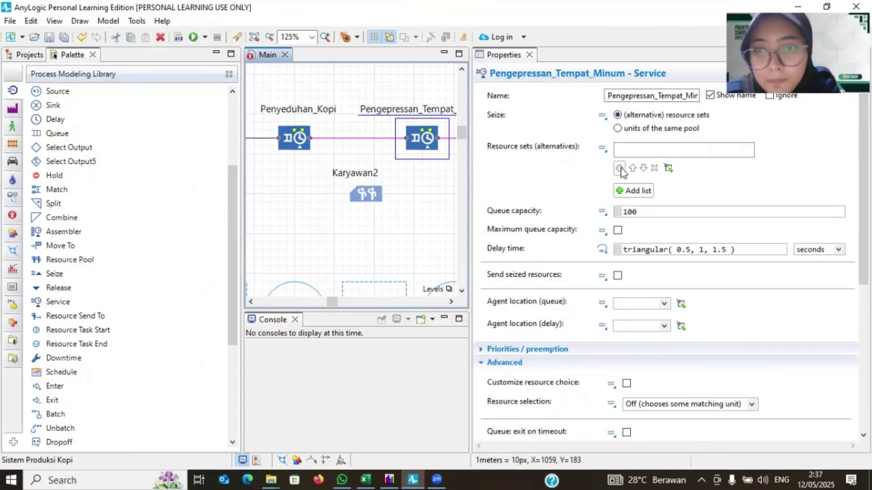
click(620, 169)
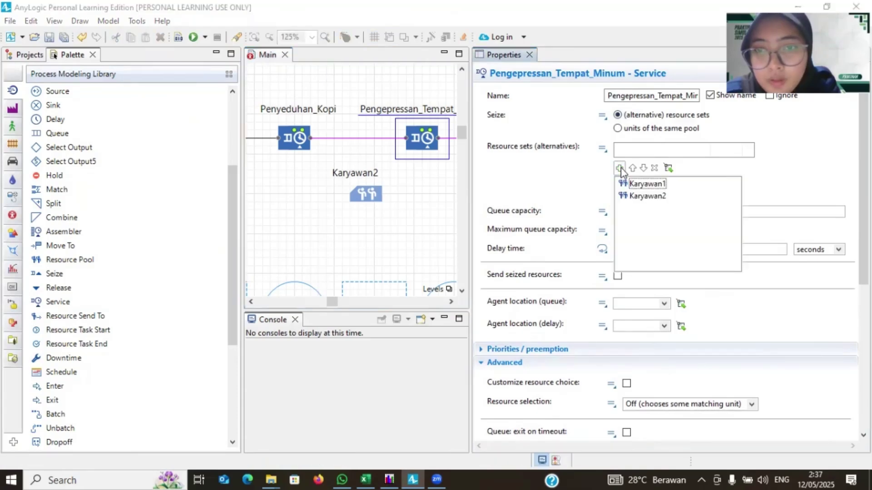
click(636, 196)
scroll(625, 182, down, 2)
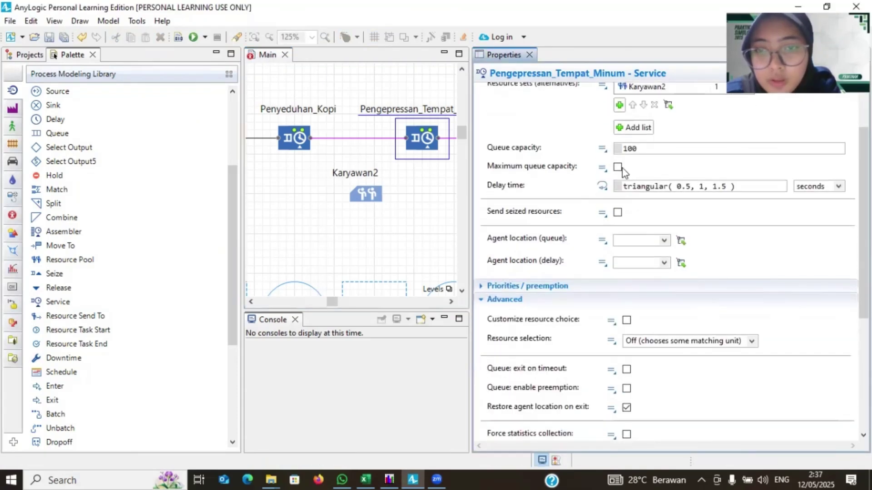
click(617, 168)
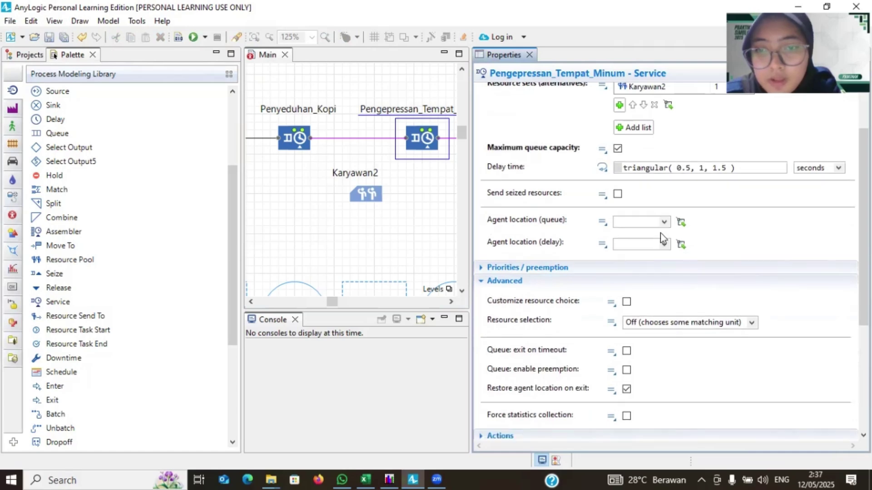
Step: Set Pengepressan_Tempat_Minum's queue location to Antrian_Pengepressan_Tempat_Minum and its delay location to st_Pengepressan_Tempat_Minum
click(665, 222)
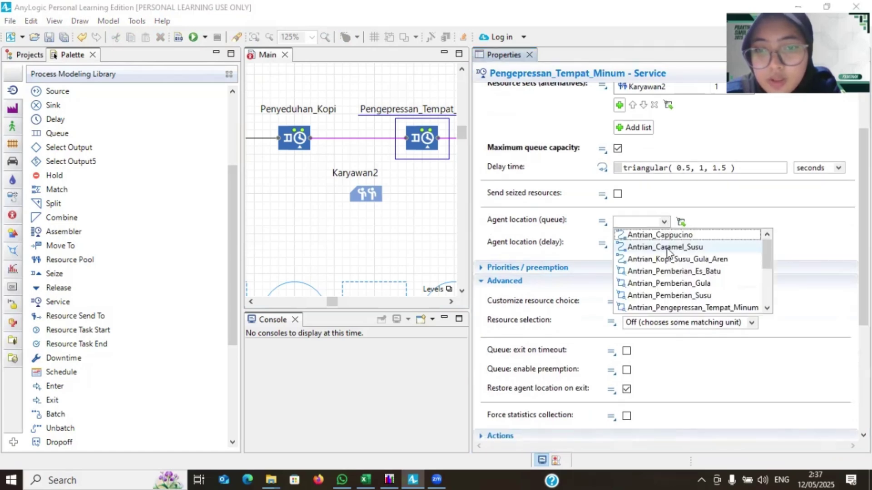
click(677, 308)
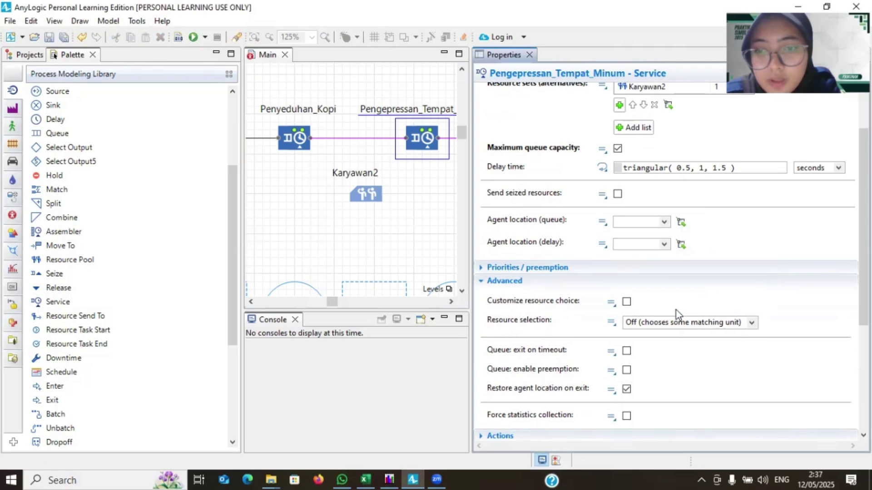
click(664, 246)
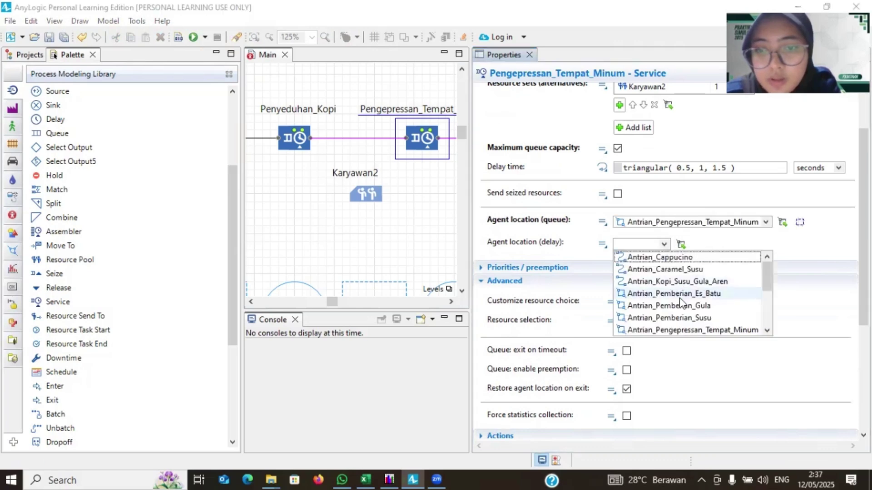
scroll(675, 316, down, 3)
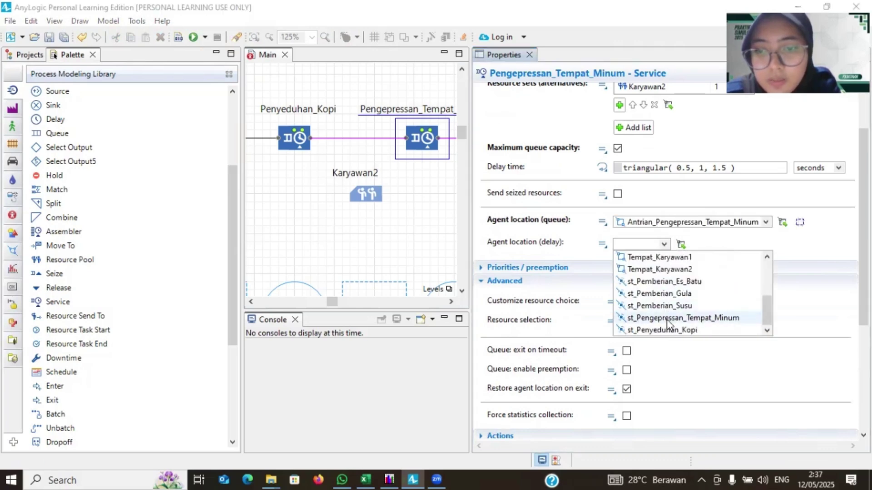
click(668, 320)
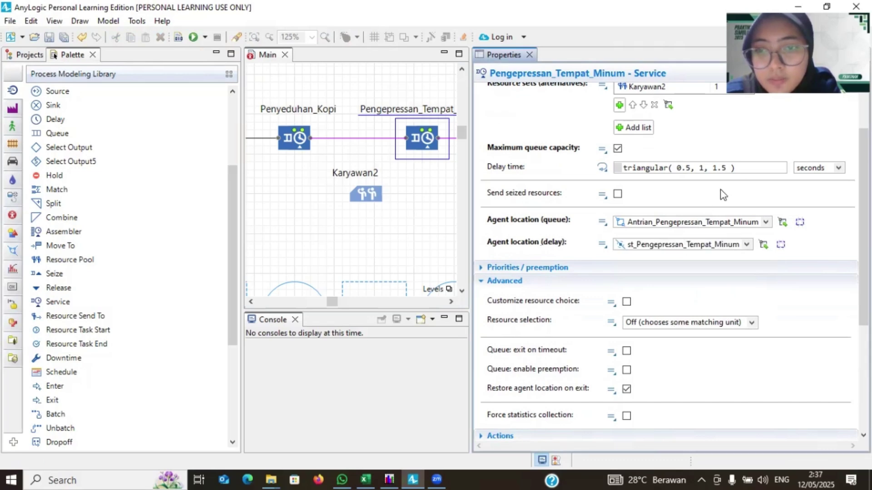
scroll(680, 324, down, 5)
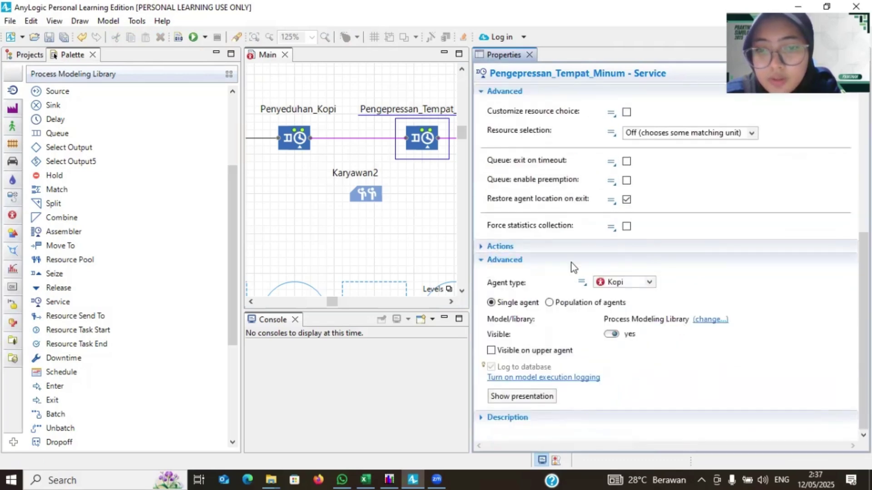
scroll(733, 254, up, 5)
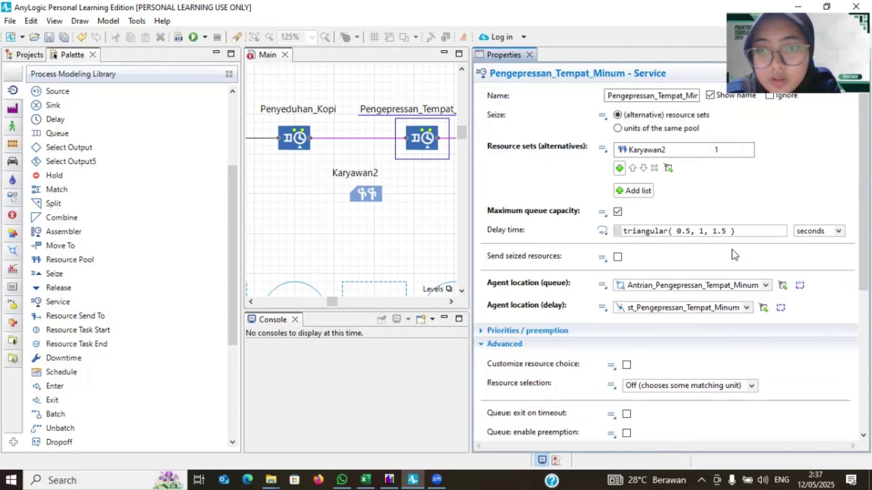
scroll(734, 255, down, 4)
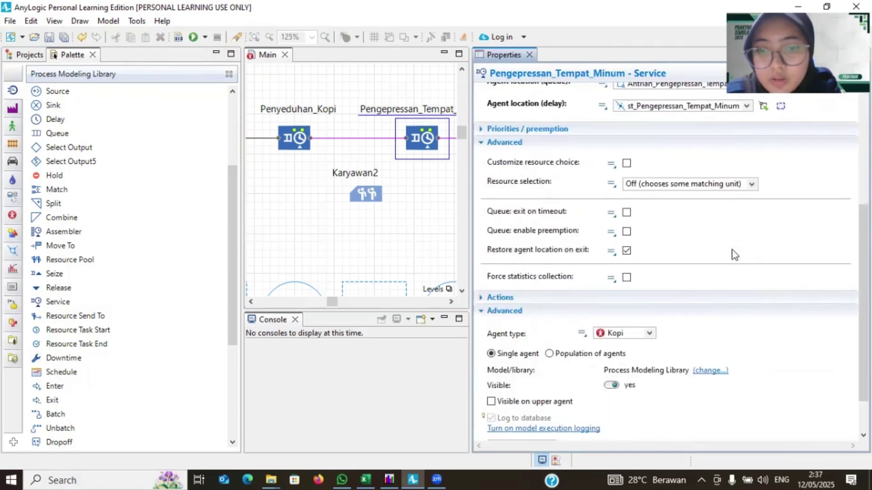
scroll(735, 255, up, 4)
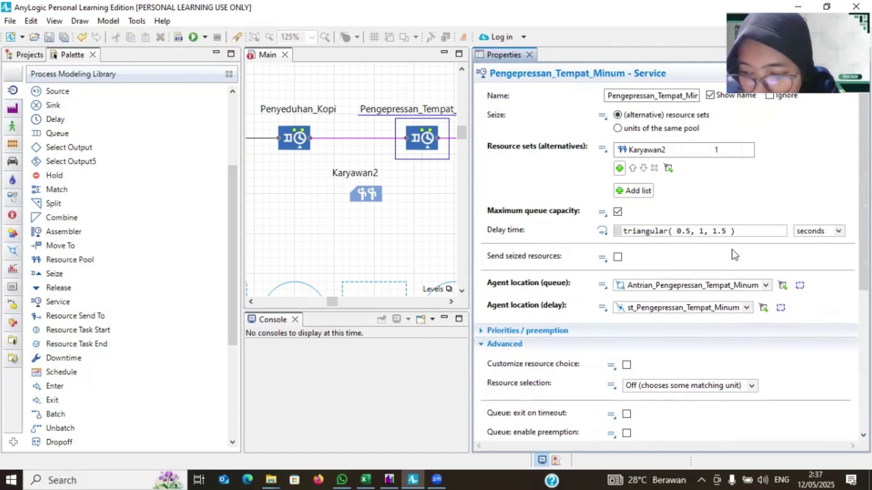
scroll(734, 255, down, 3)
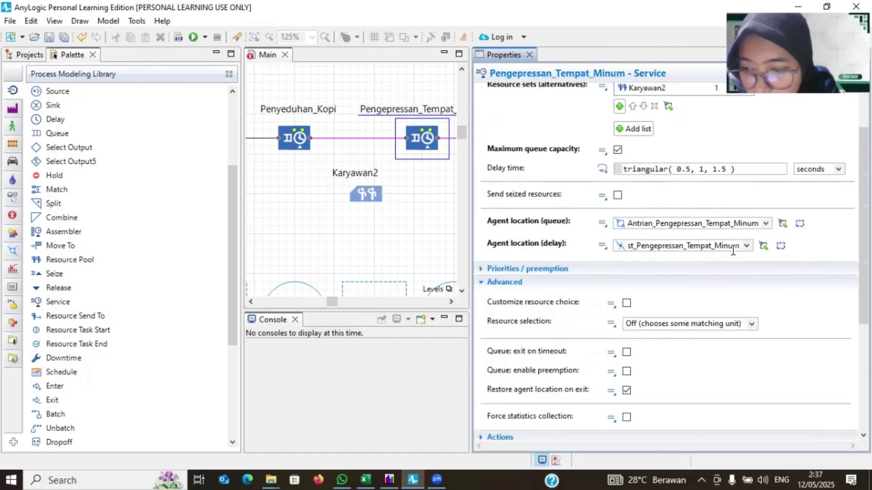
scroll(733, 250, down, 9)
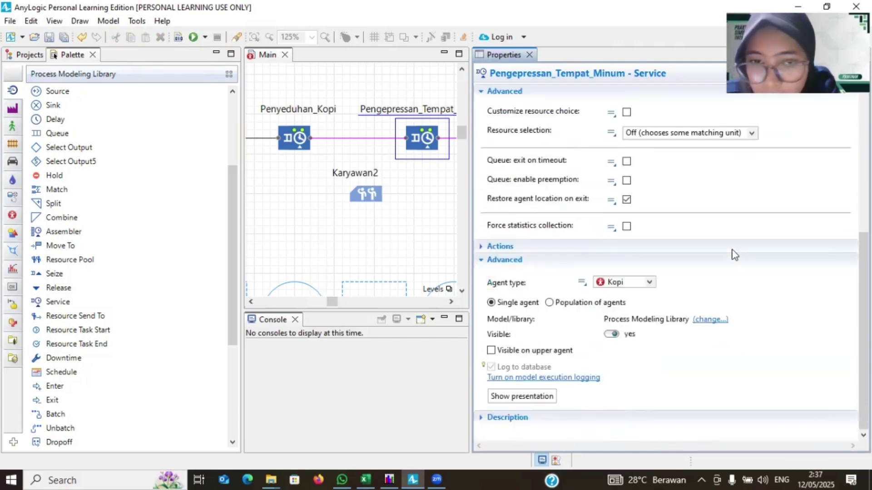
scroll(732, 251, up, 10)
scroll(733, 251, up, 3)
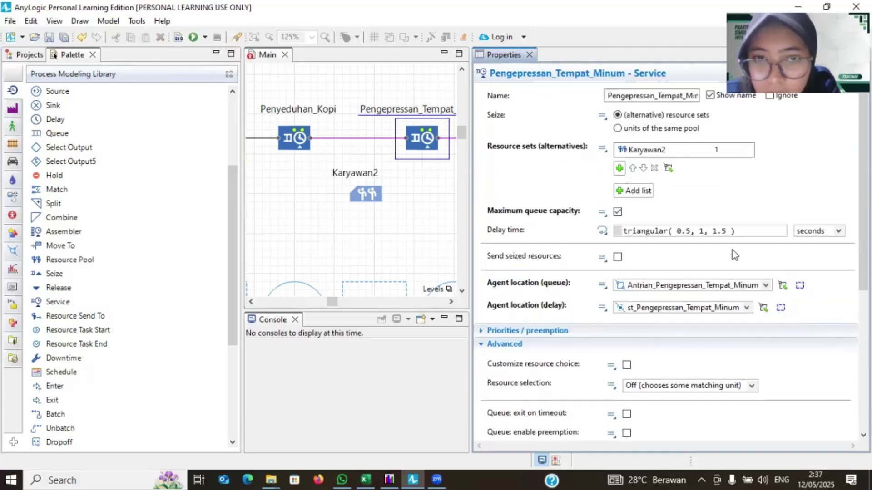
scroll(734, 255, down, 7)
scroll(733, 253, down, 6)
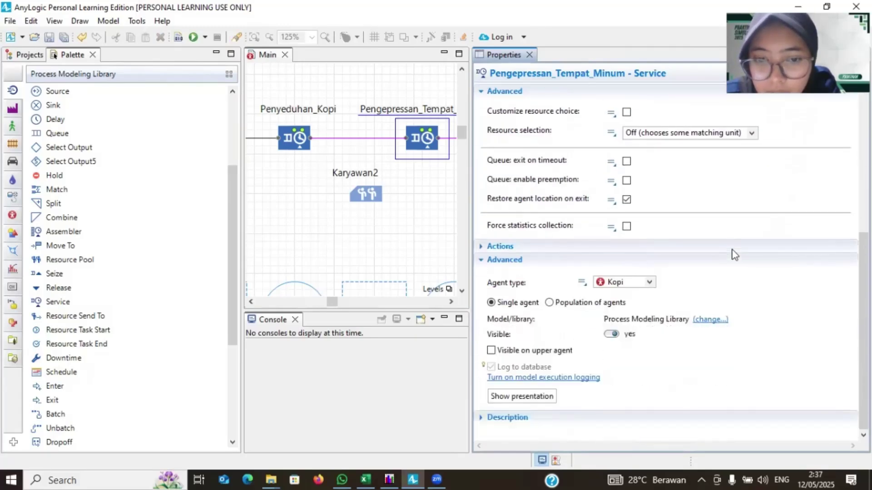
scroll(734, 254, up, 13)
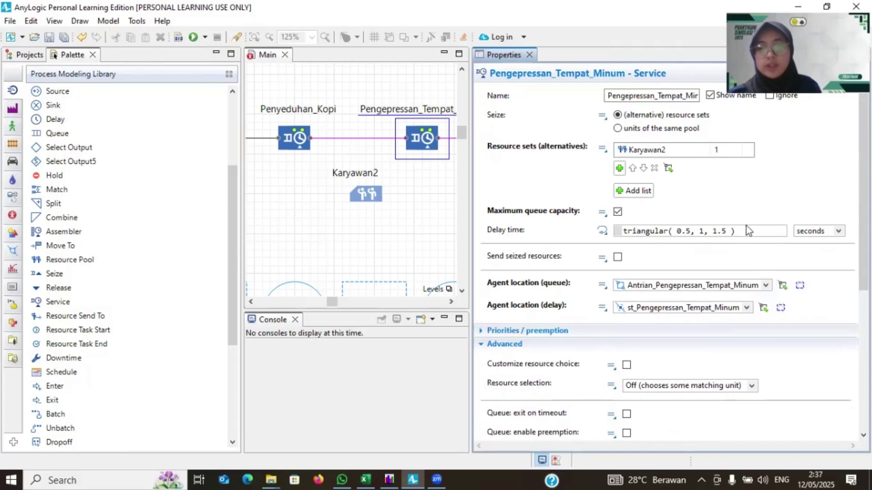
Step: Switch to EasyFit, open Table1 and select the data in column E, rows 1 to 10
drag(737, 231, 621, 231)
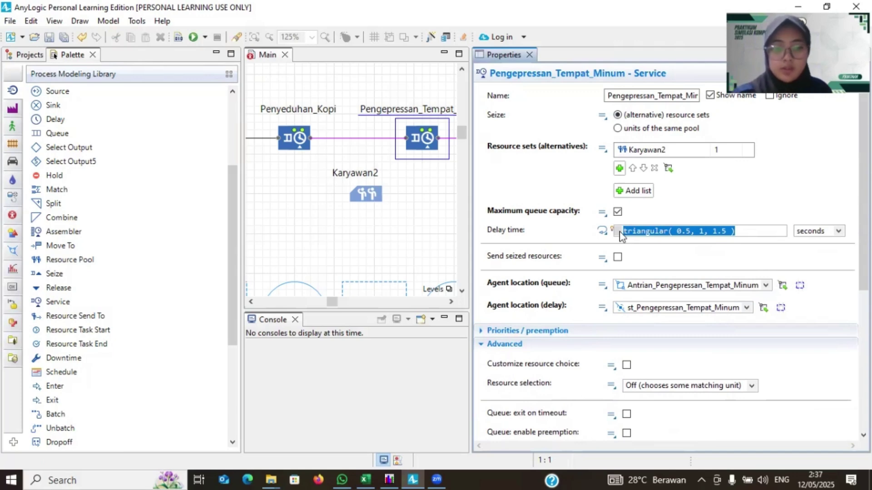
click(389, 479)
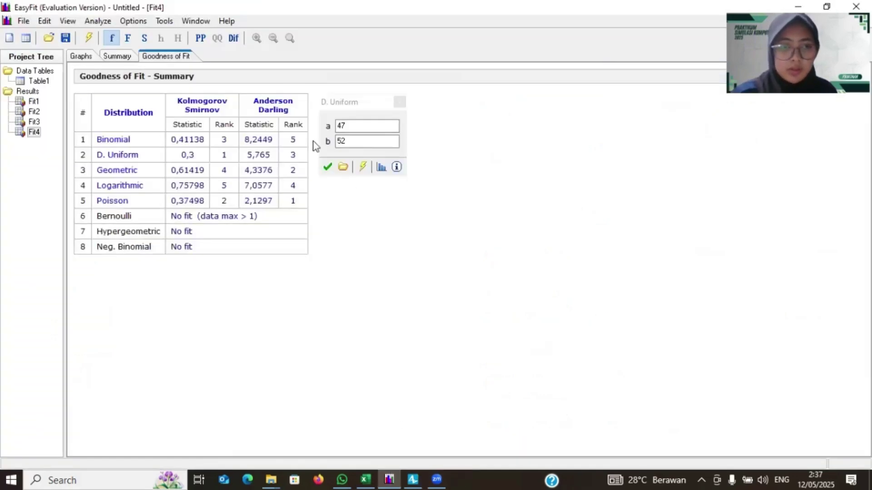
double_click(44, 82)
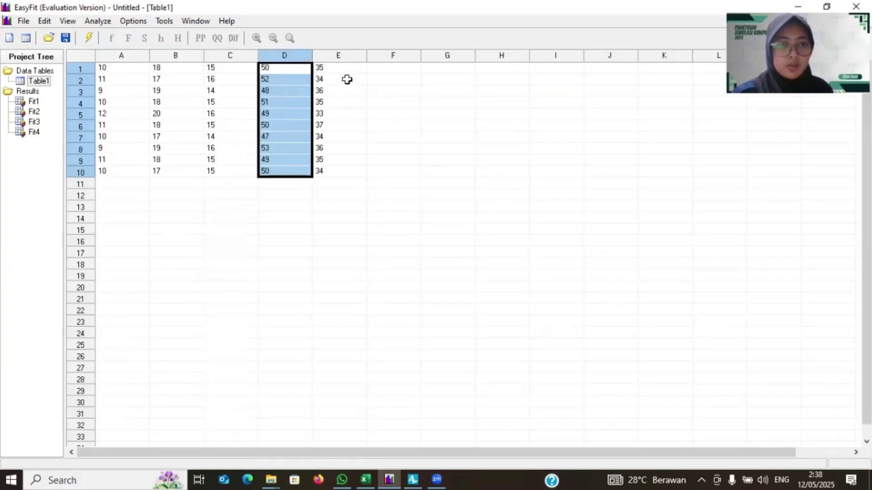
drag(341, 70, 341, 168)
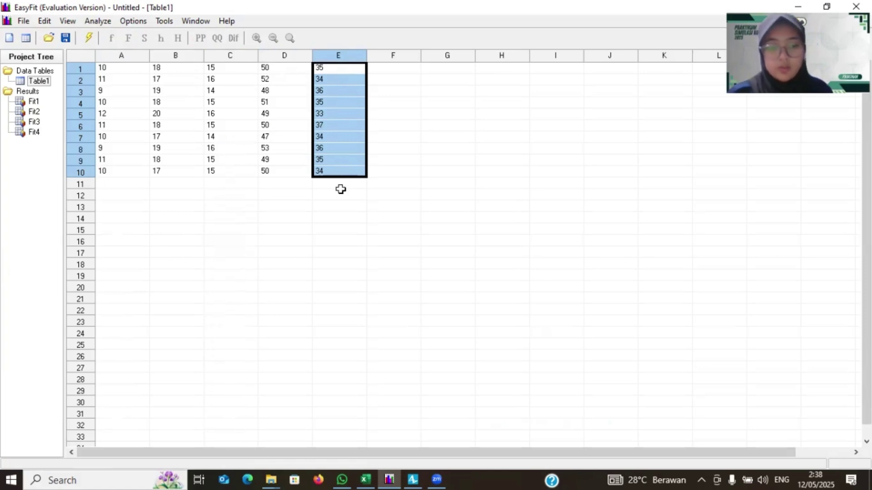
mouse_move(429, 476)
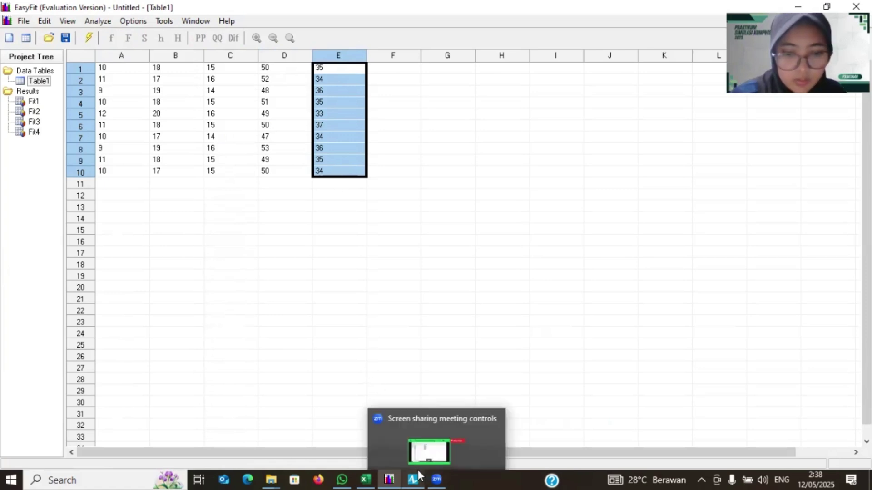
click(429, 431)
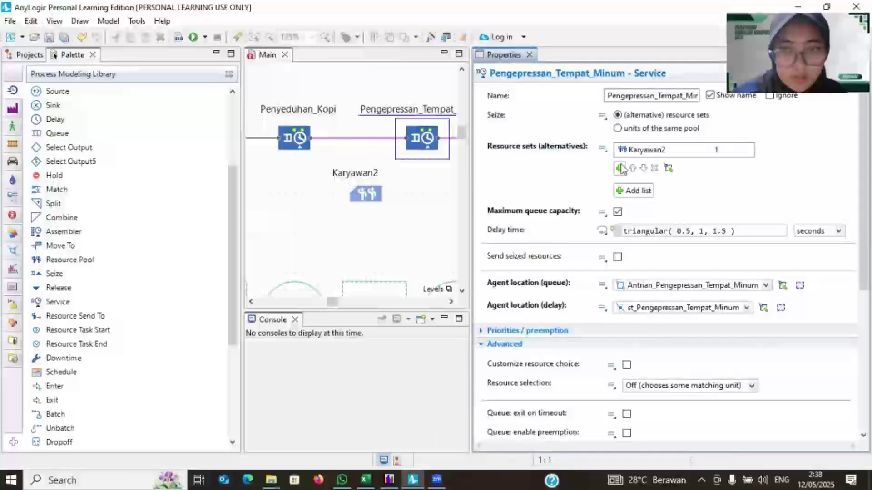
drag(747, 231, 623, 226)
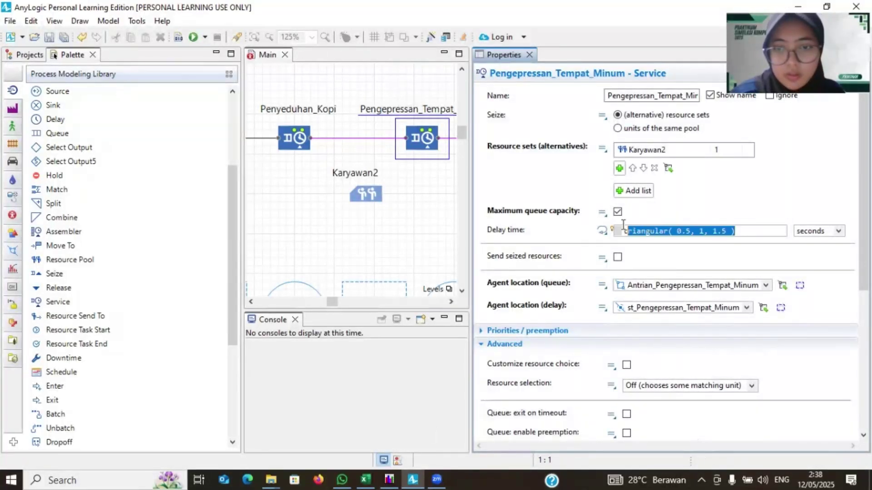
key(BackSpace)
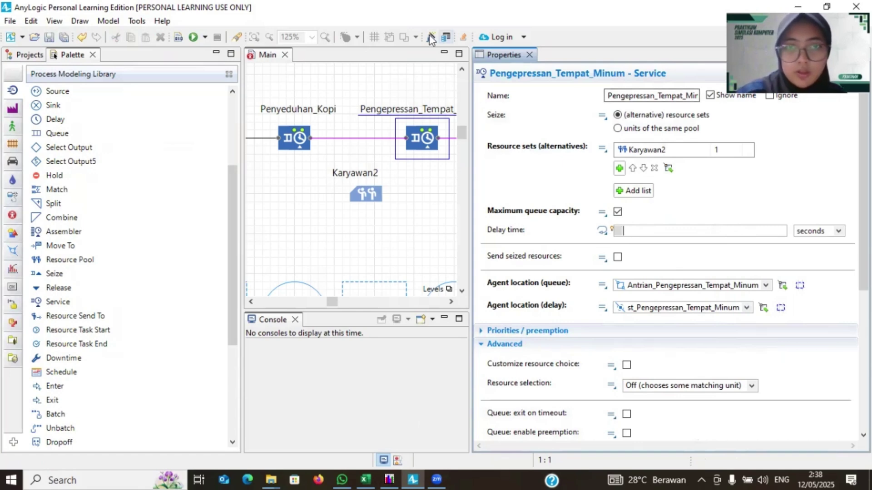
Step: Run distribution fitting on the selected column E data in EasyFit and show the goodness-of-fit summary
click(389, 479)
click(90, 39)
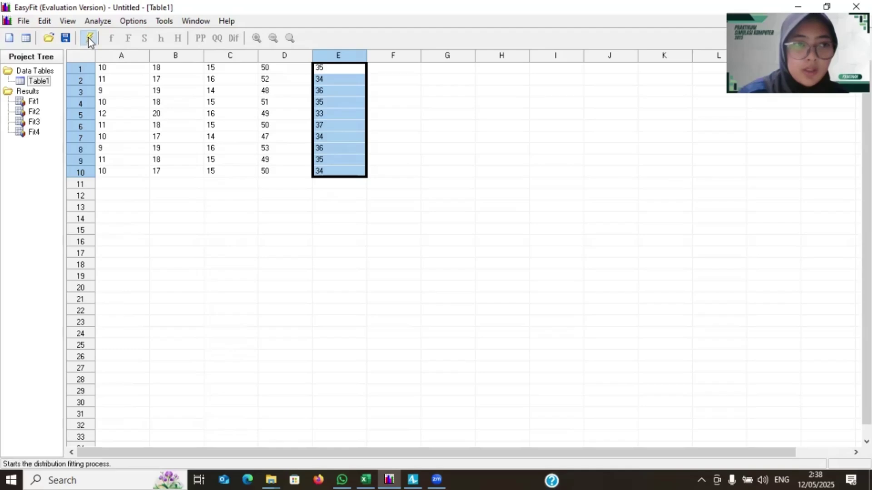
key(Return)
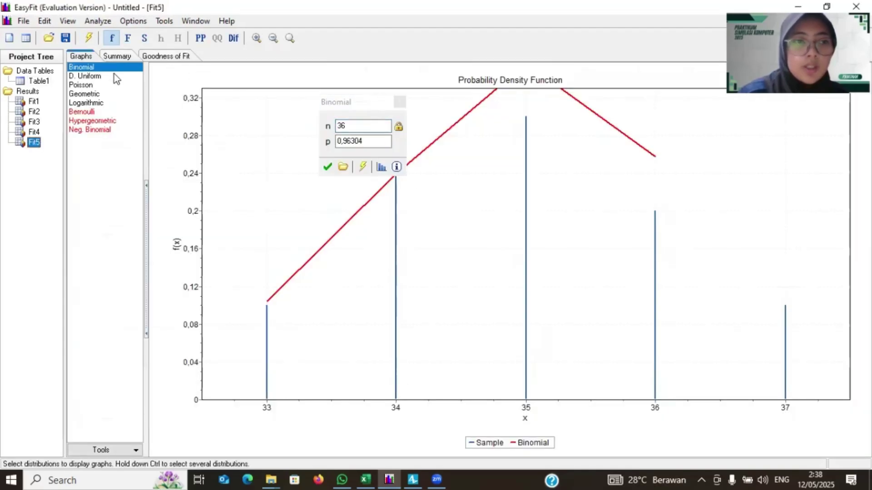
click(176, 61)
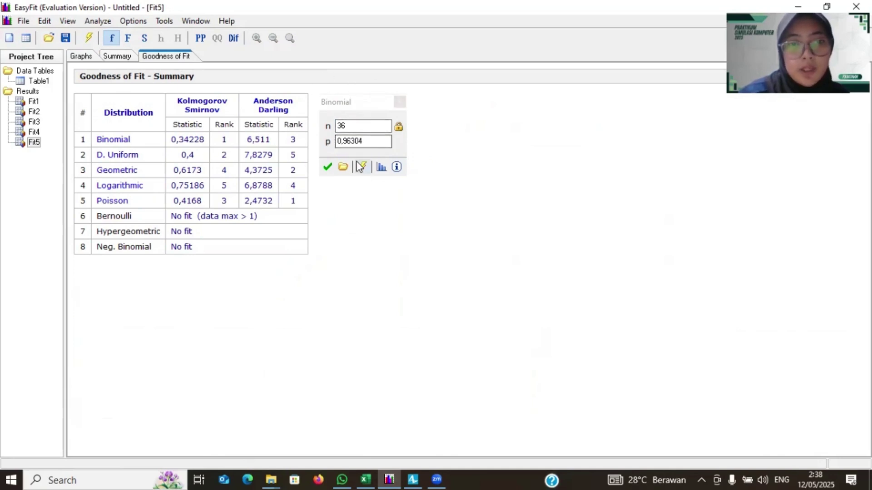
Step: In AnyLogic, clear Pengepressan_Tempat_Minum's delay time and choose the Binomial distribution to replace it
click(418, 475)
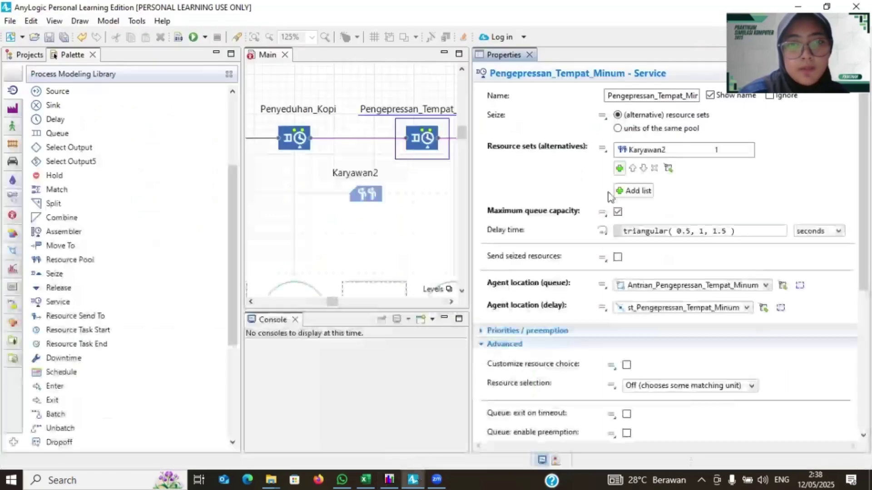
click(646, 230)
key(ctrl+a)
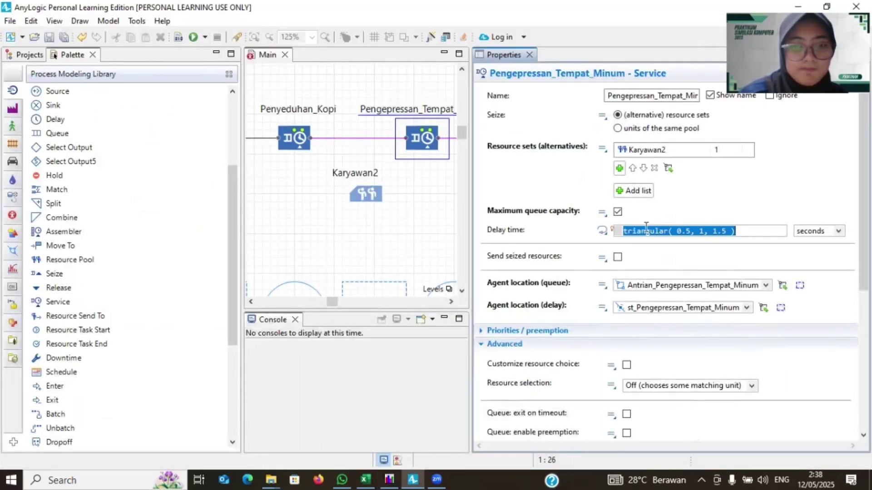
key(BackSpace)
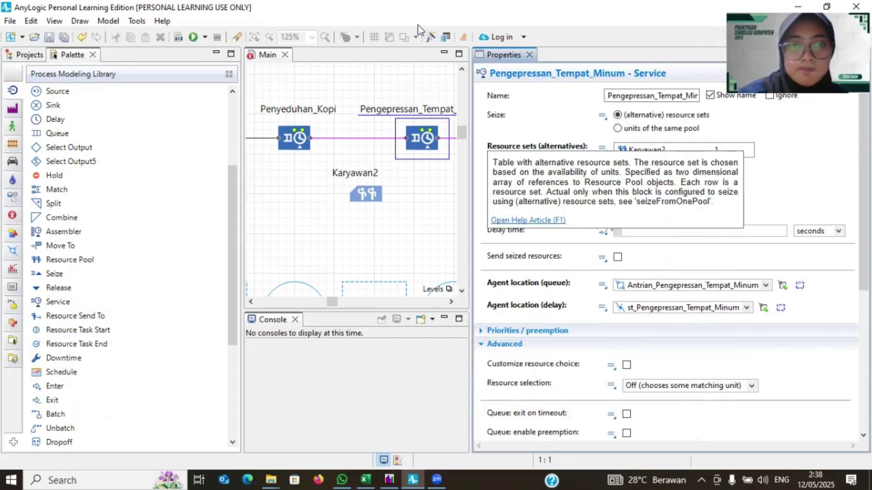
click(430, 38)
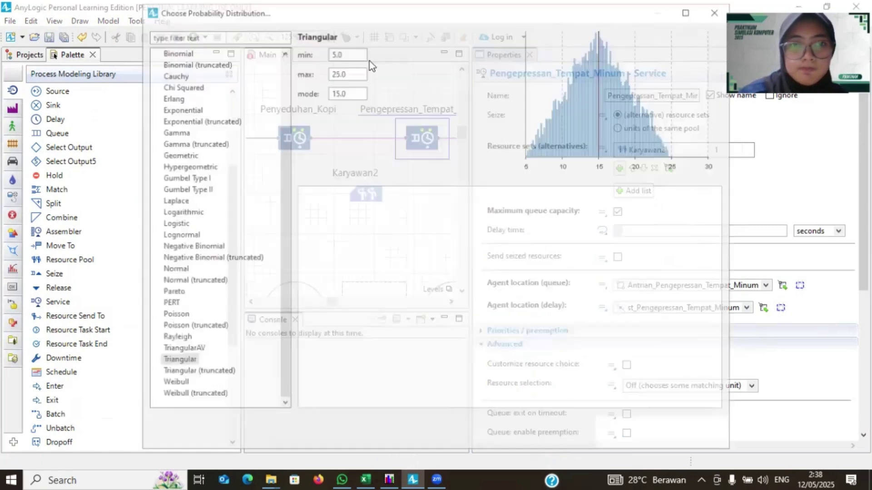
click(175, 52)
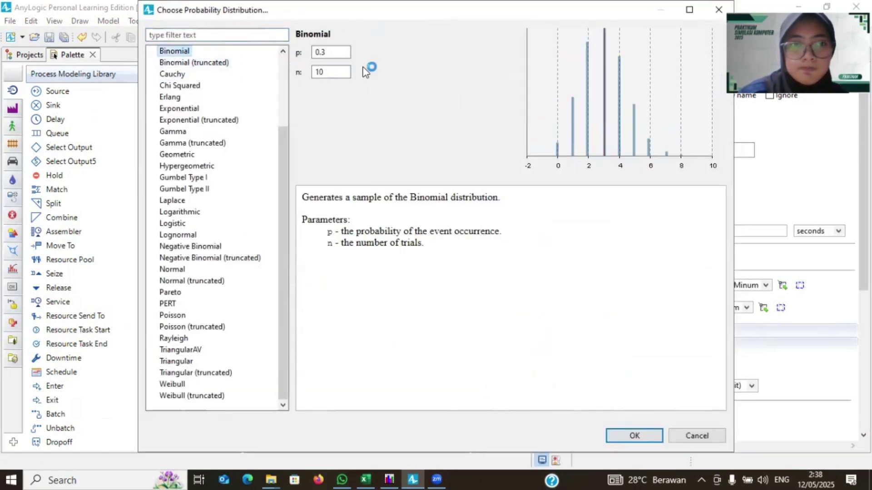
Step: Set the binomial distribution's p to 0.96304 and n to 36
double_click(340, 53)
text(0.3)
key(BackSpace)
text(9)
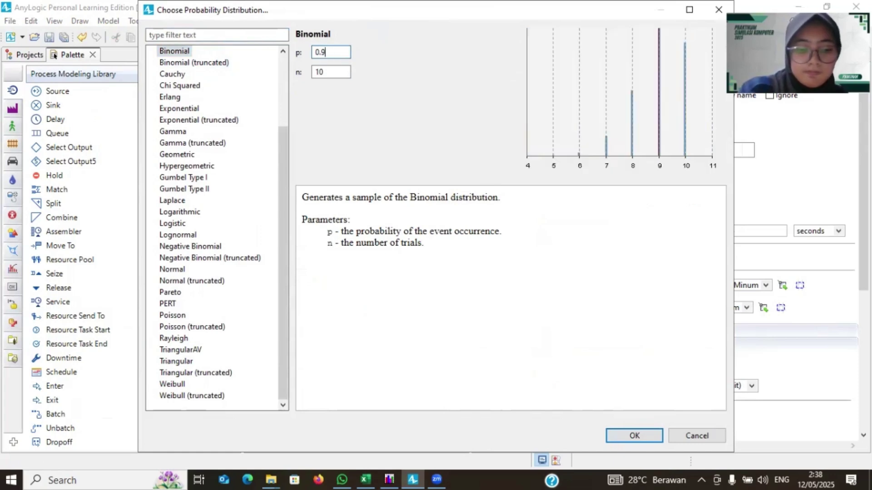
text(6304)
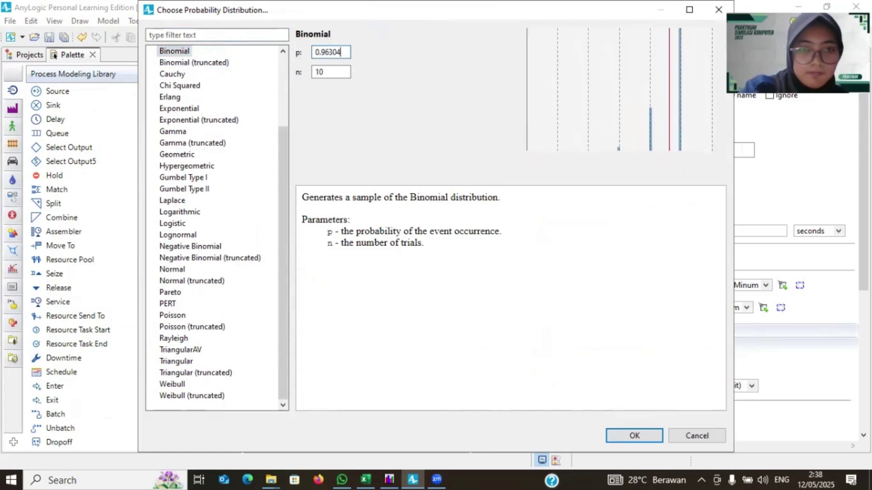
double_click(340, 71)
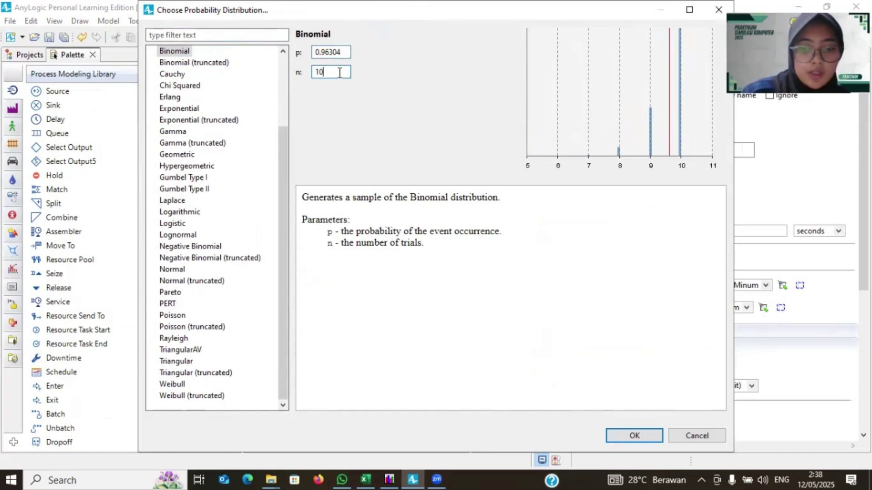
key(BackSpace)
text(36)
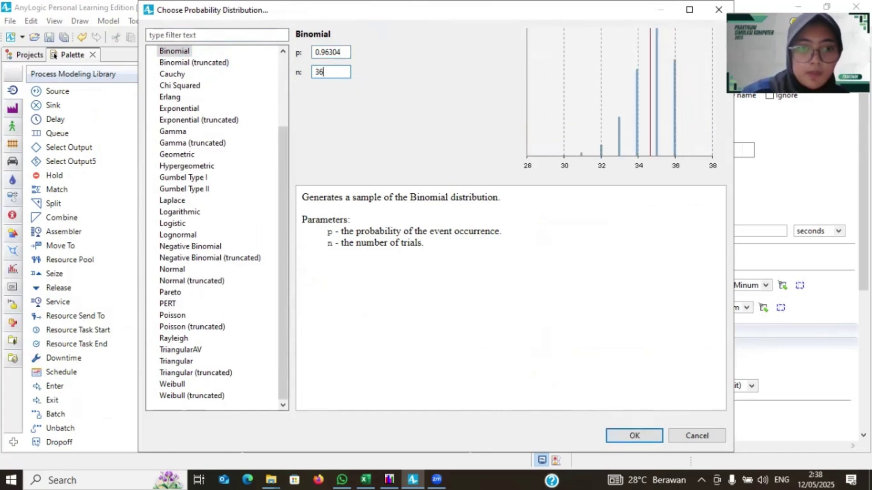
Step: Check the parameters against the Fit5 results in EasyFit, and insert the binomial distribution as Pengepressan_Tempat_Minum's delay time in AnyLogic
mouse_move(385, 472)
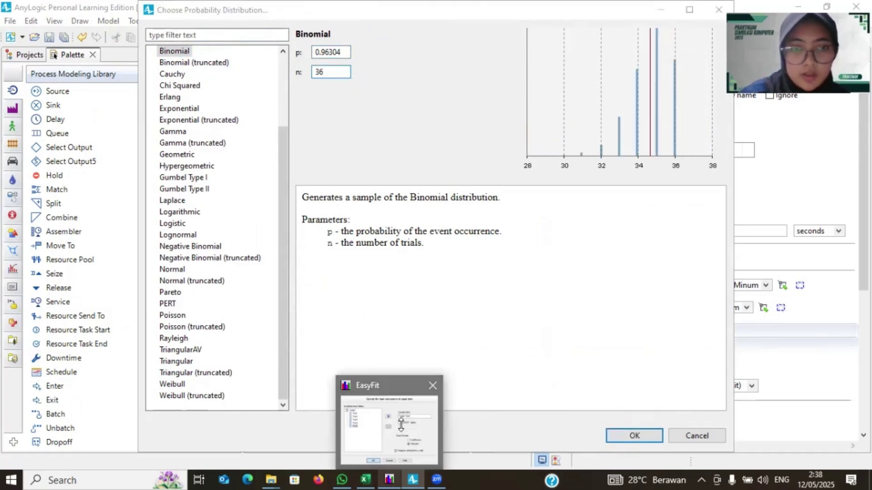
click(399, 422)
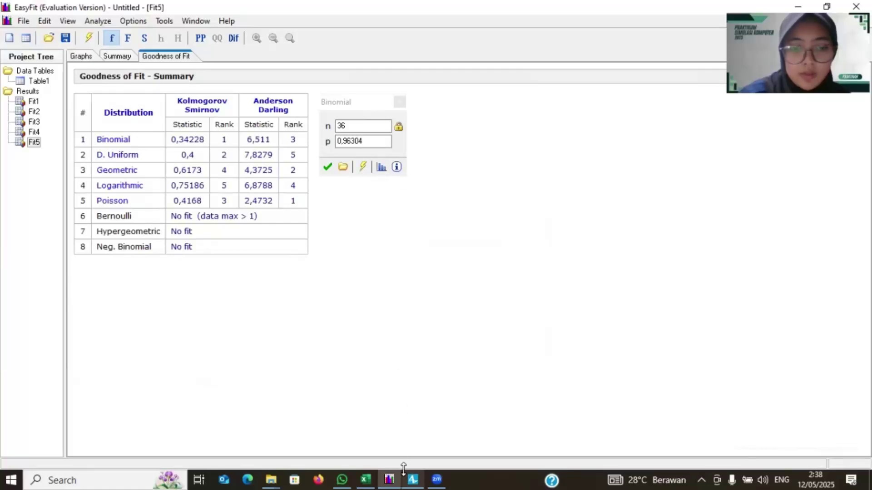
mouse_move(411, 476)
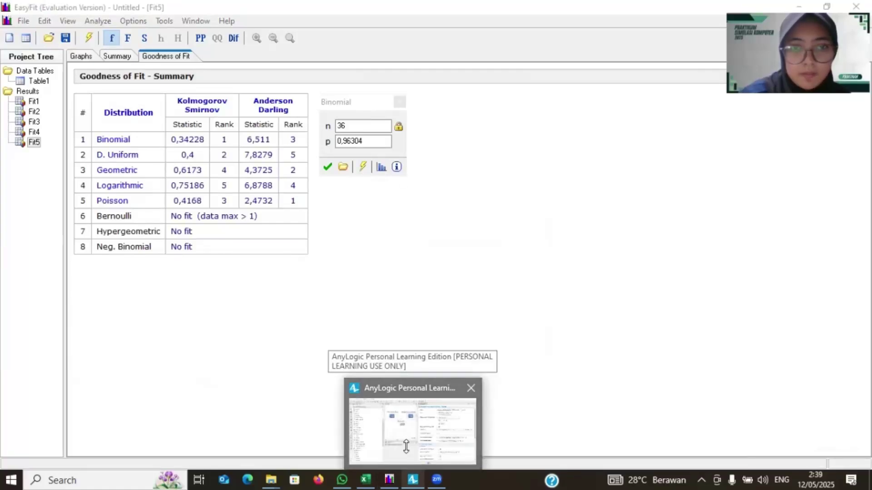
click(406, 423)
click(622, 435)
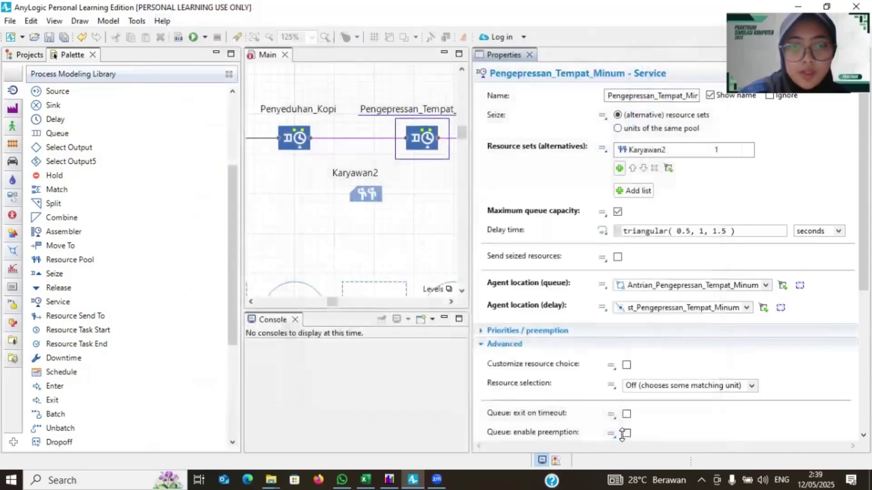
scroll(581, 295, down, 5)
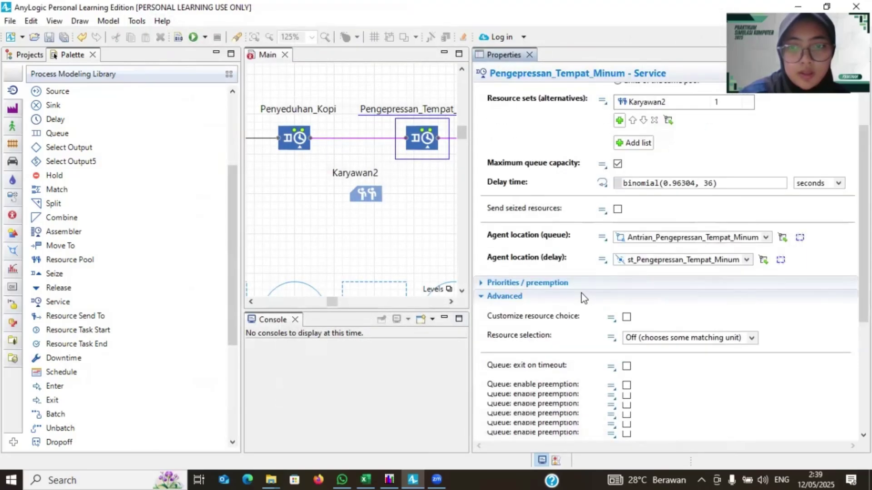
scroll(581, 294, down, 1)
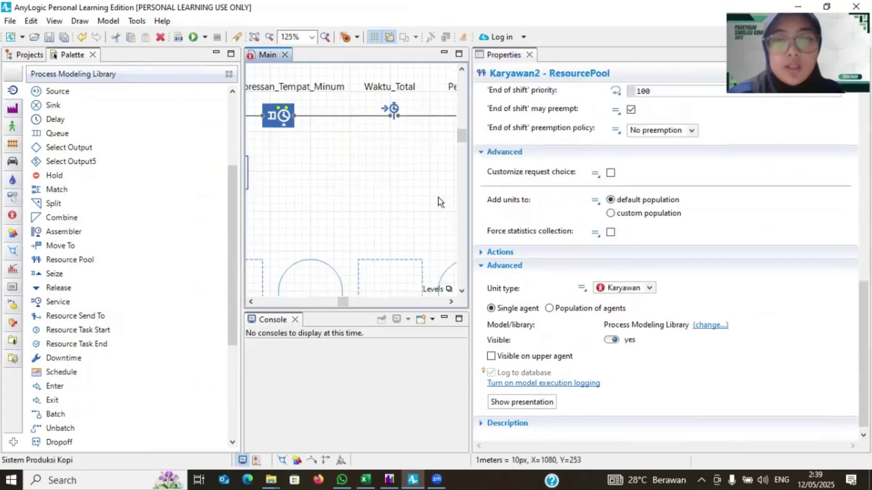
Step: Add Waktu_Mulai as the TimeMeasureStart block of the Waktu_Total block
click(393, 109)
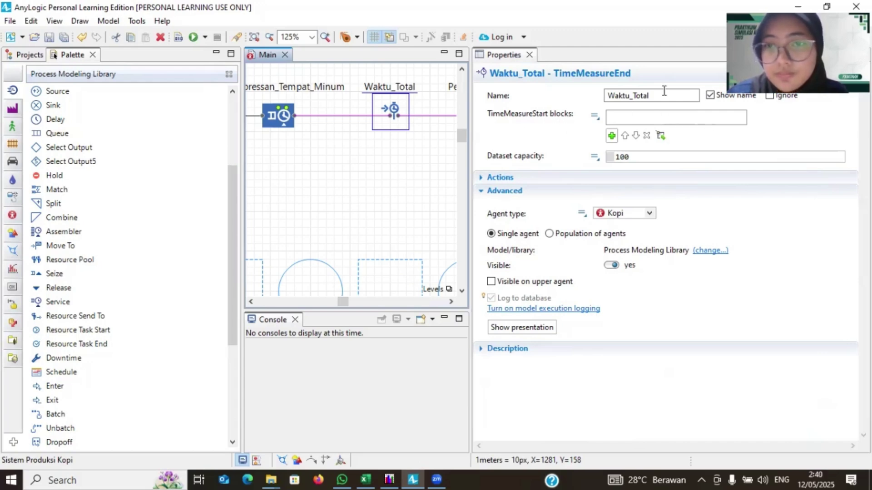
click(612, 137)
click(637, 152)
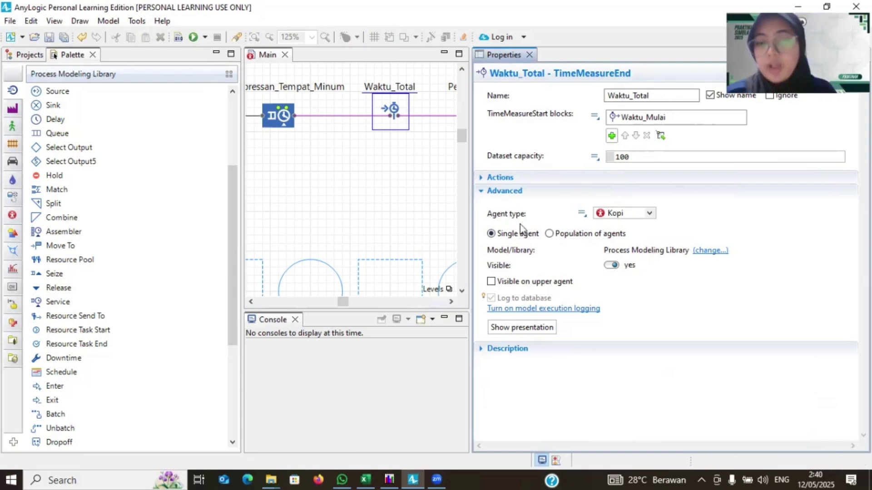
Step: Widen the Main diagram area and show the properties of the Penyerahan_Pesanan sink
click(435, 149)
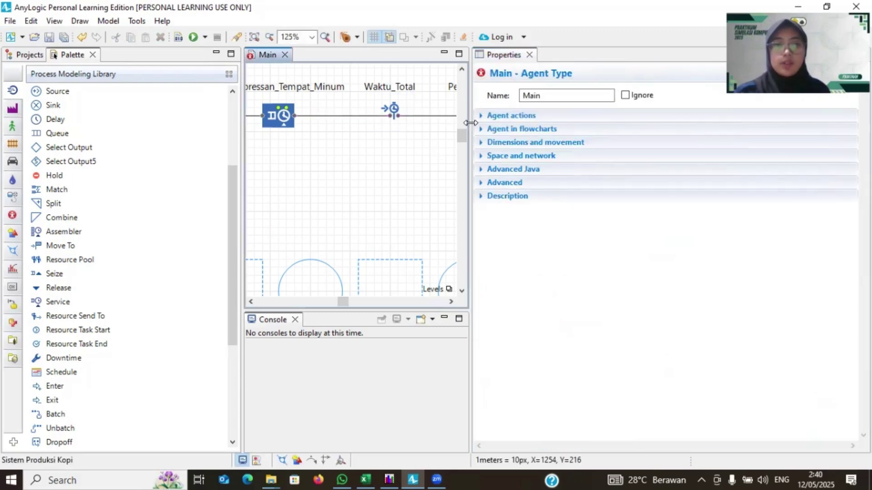
drag(471, 122, 750, 156)
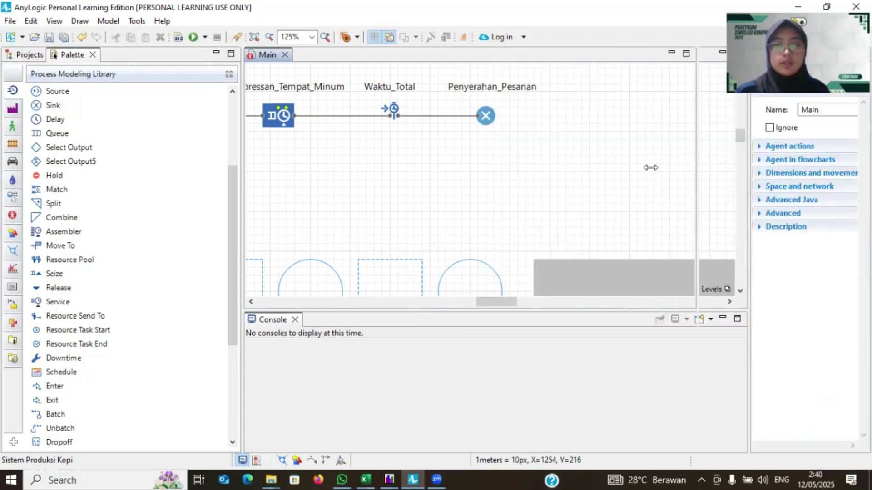
drag(651, 168, 546, 173)
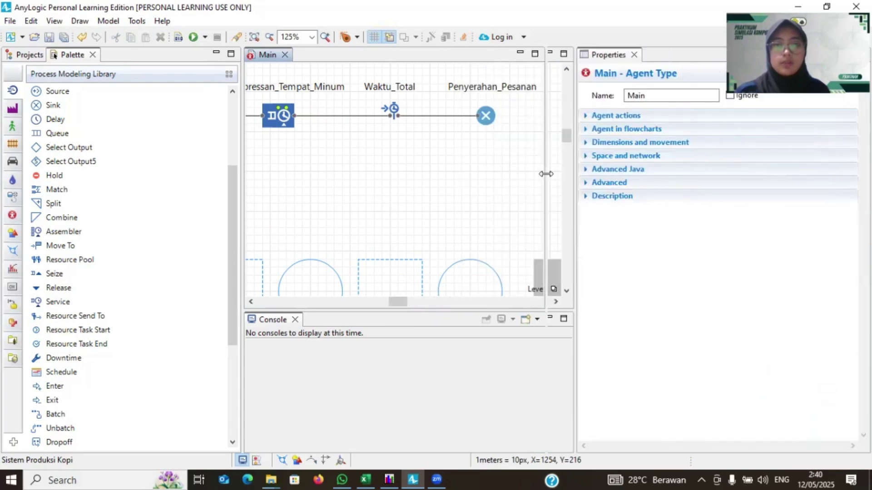
click(485, 116)
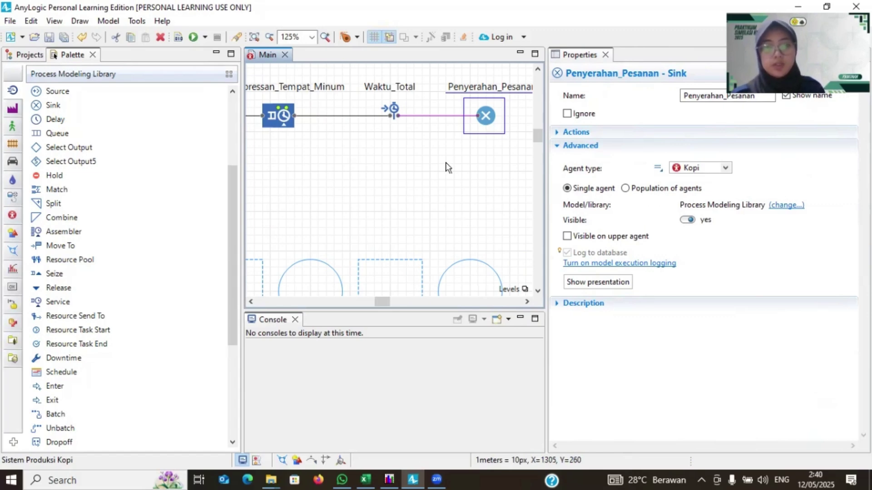
Step: Add a Histogram chart to Main in the empty area below the layout's space markup shapes
scroll(438, 167, left, 3)
scroll(439, 167, down, 3)
scroll(438, 168, down, 5)
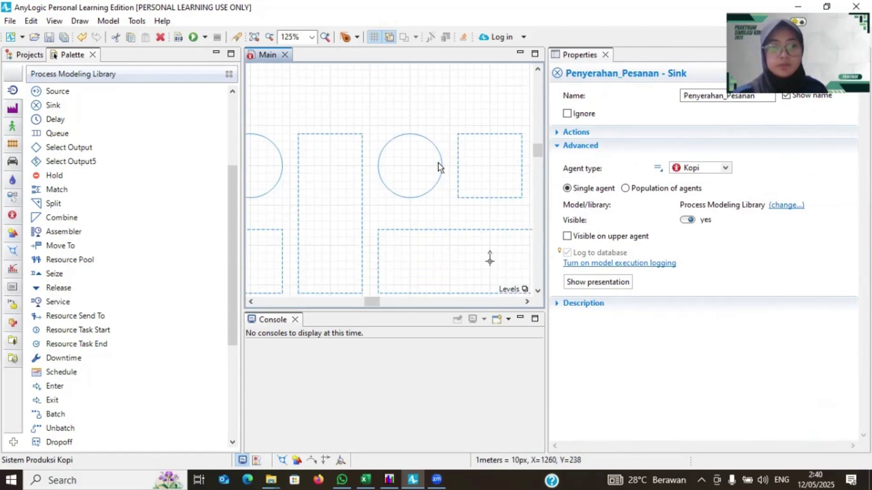
scroll(439, 167, left, 2)
scroll(439, 168, up, 3)
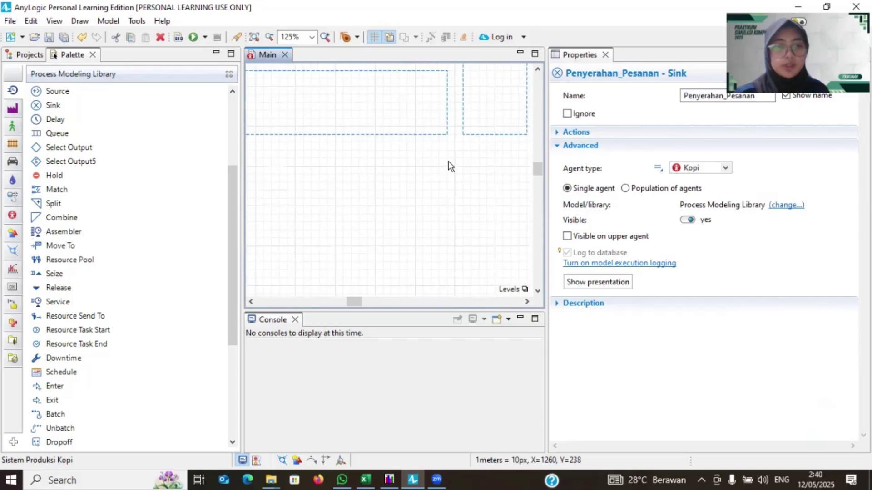
scroll(334, 223, left, 3)
scroll(332, 218, left, 5)
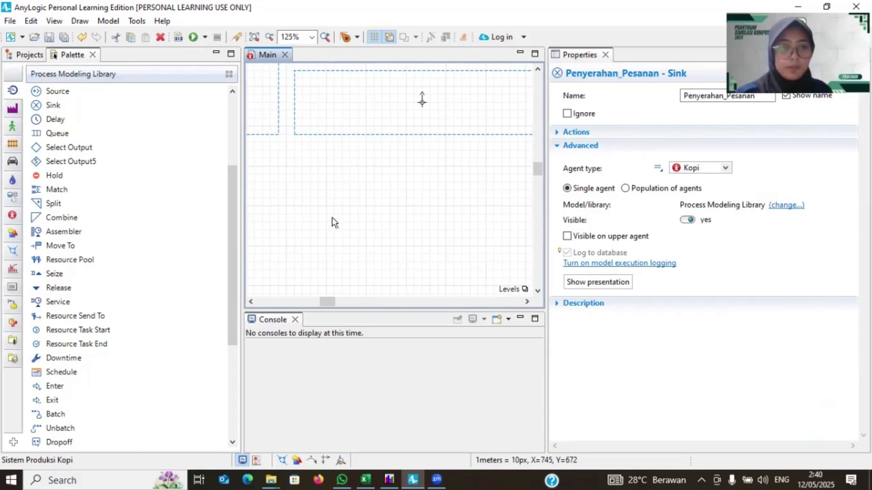
scroll(331, 219, right, 5)
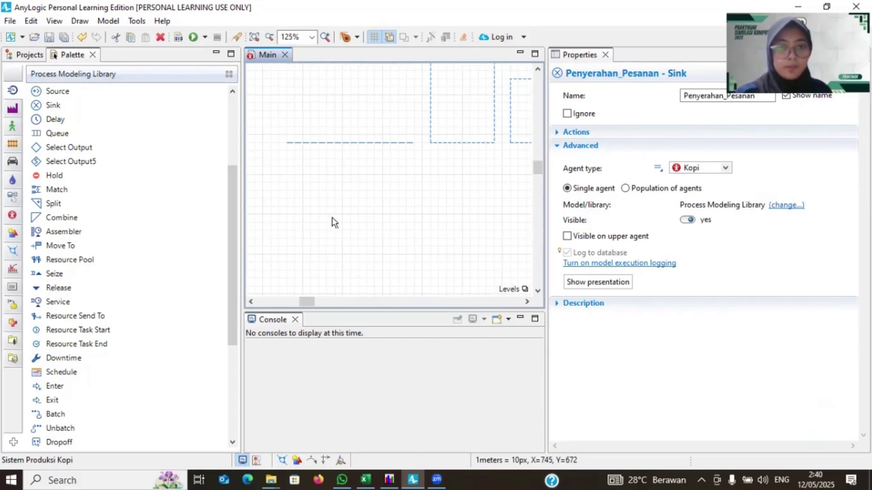
scroll(332, 219, down, 2)
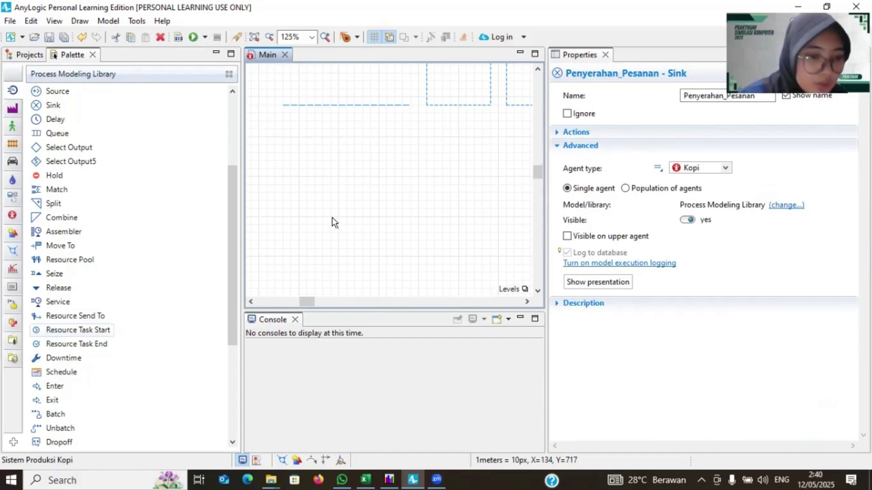
mouse_move(13, 304)
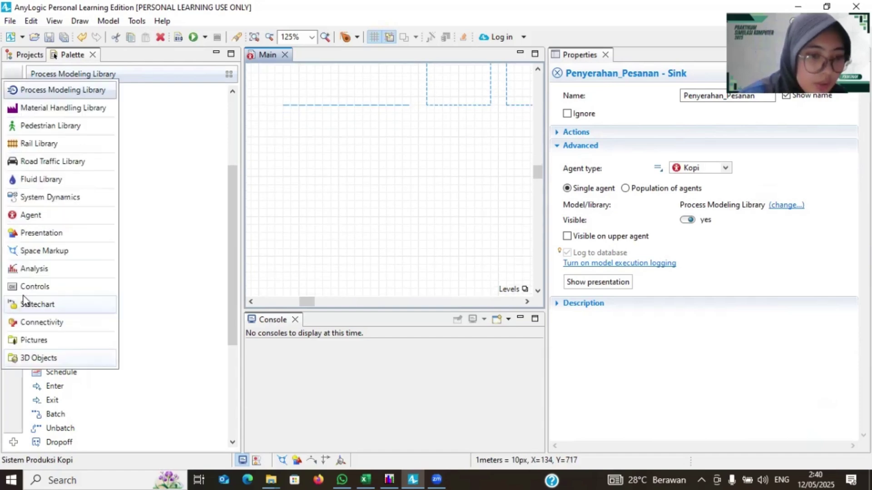
click(20, 272)
drag(54, 286, 283, 142)
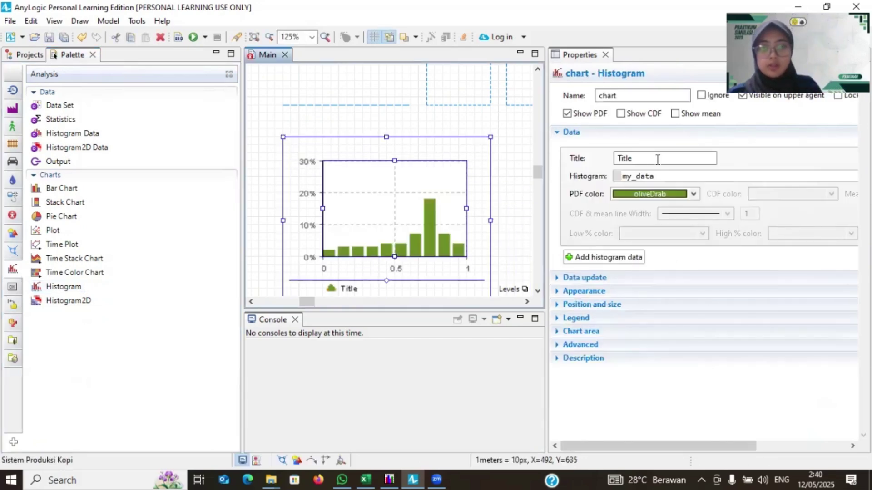
Step: Name the new histogram chart Waktu_Total_Dalam_Sistem
drag(636, 94, 584, 94)
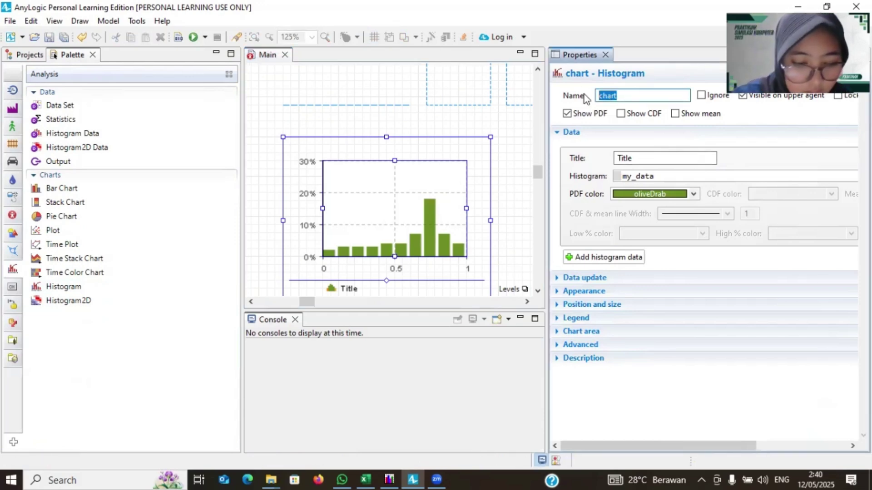
text(W)
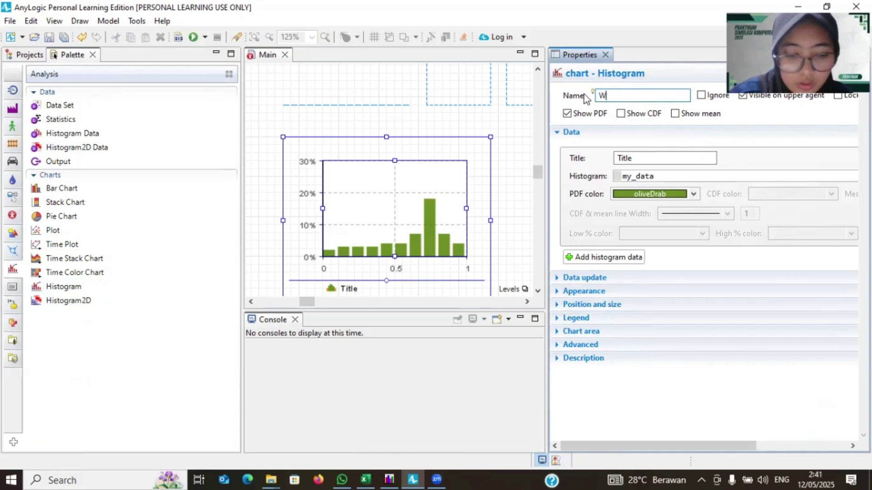
text(aktu_)
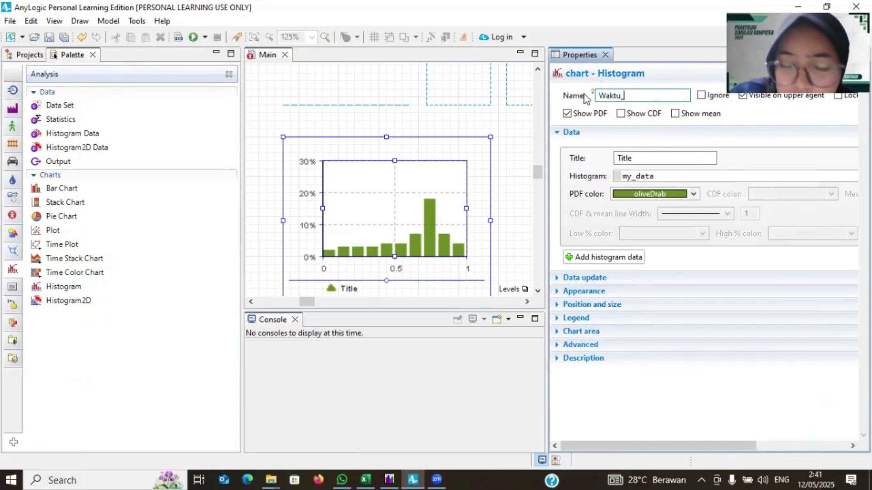
text(Total)
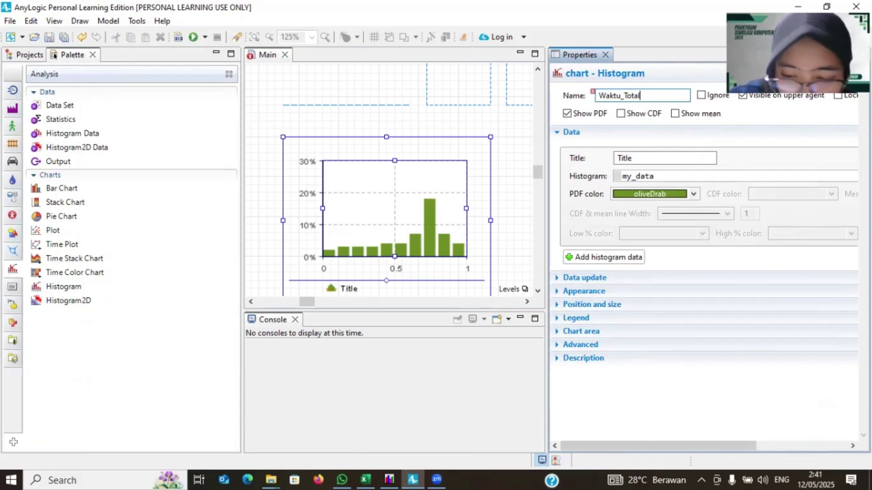
text(_D)
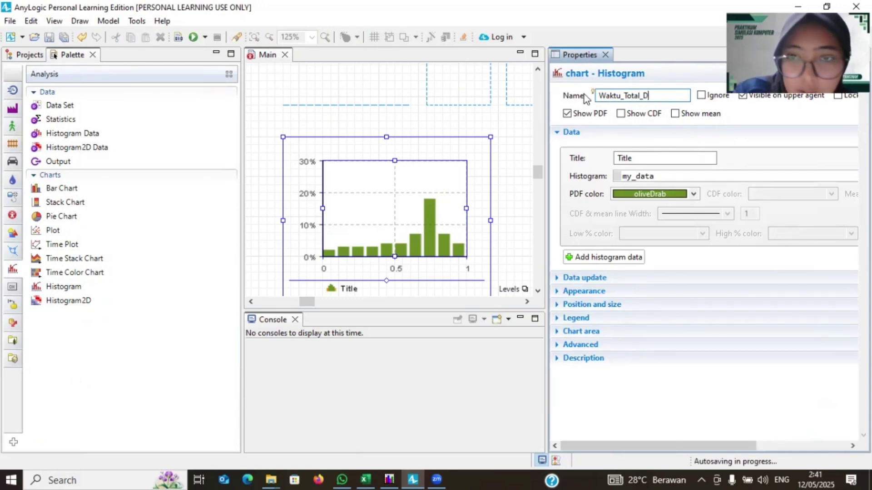
text(alam)
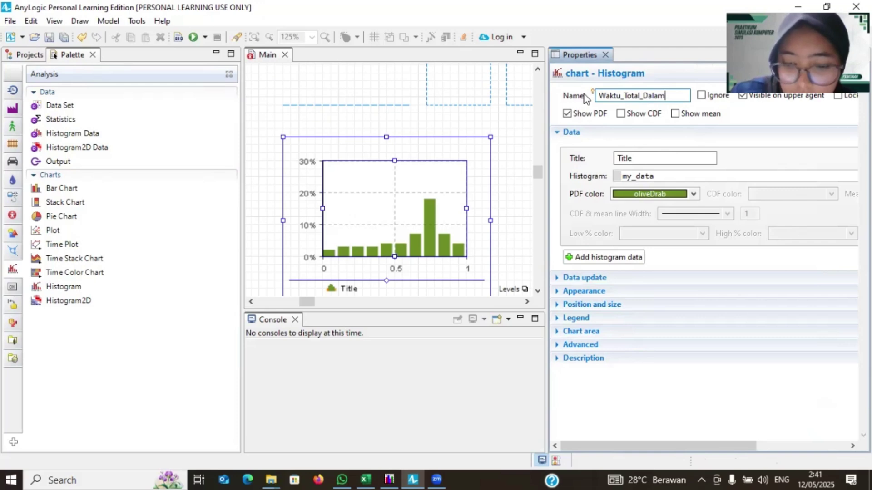
text(_S)
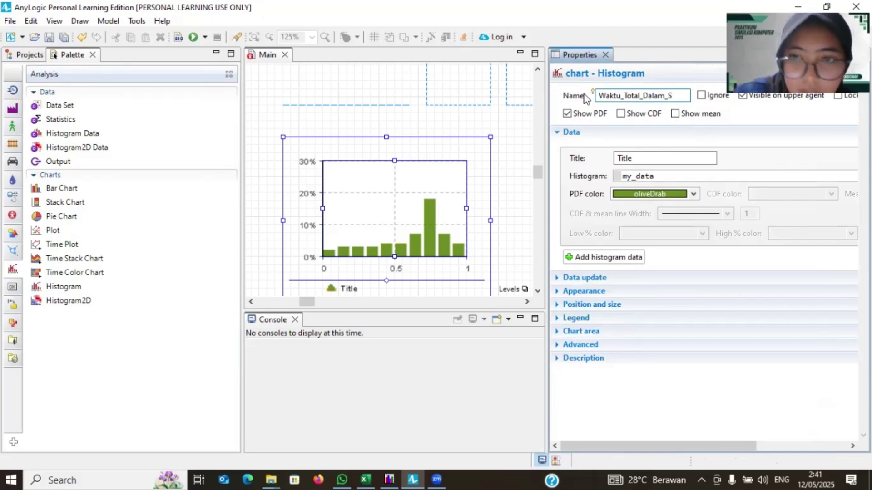
text(istem)
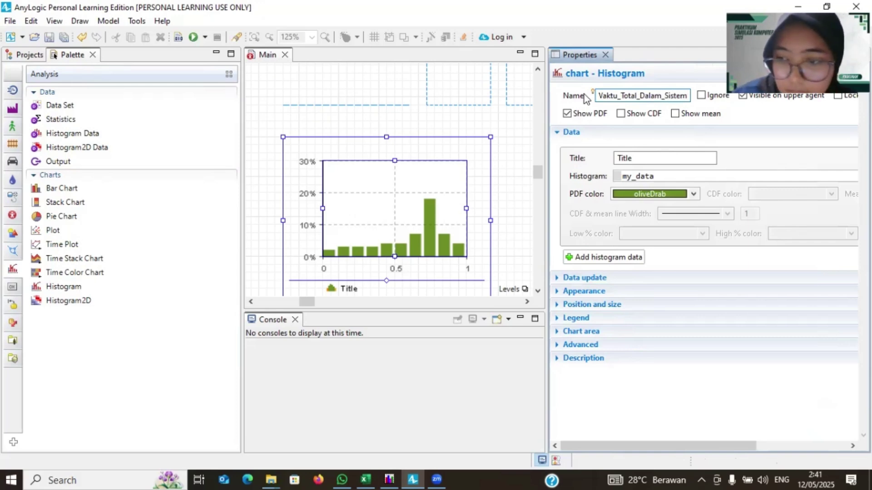
Step: Set the histogram's data title to "Waktu Total Dalam Sistem"
double_click(636, 158)
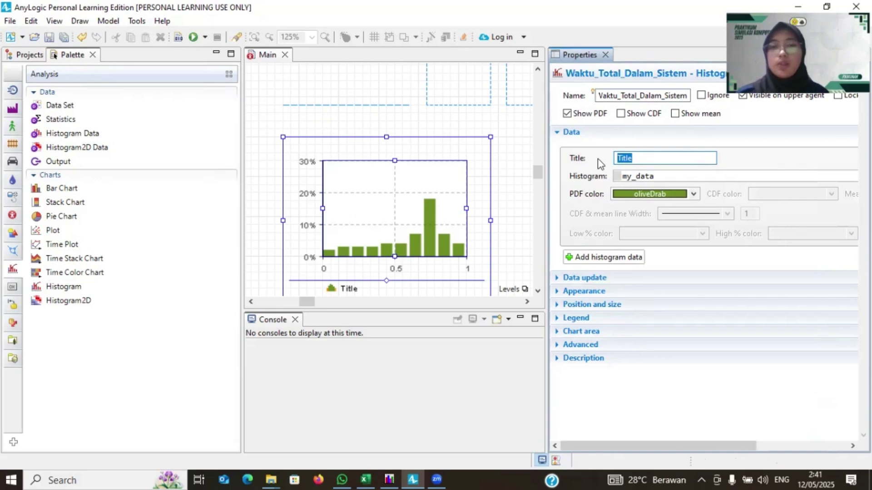
text(Wak)
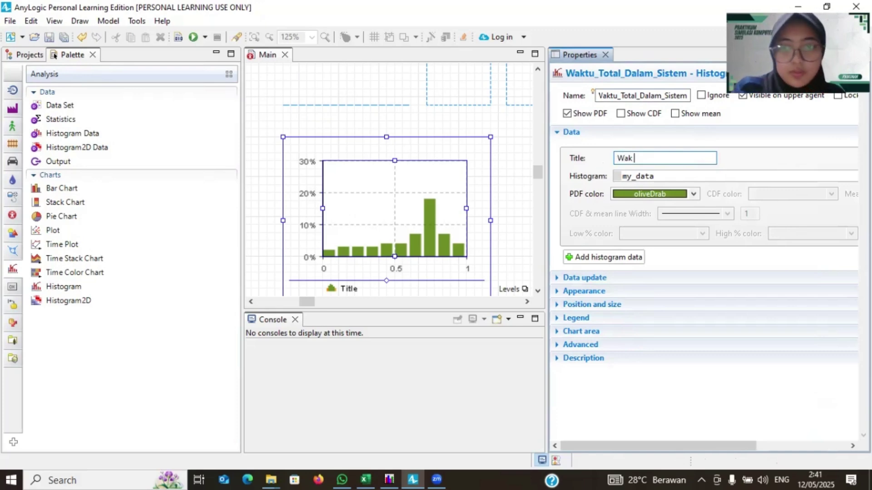
text(tu)
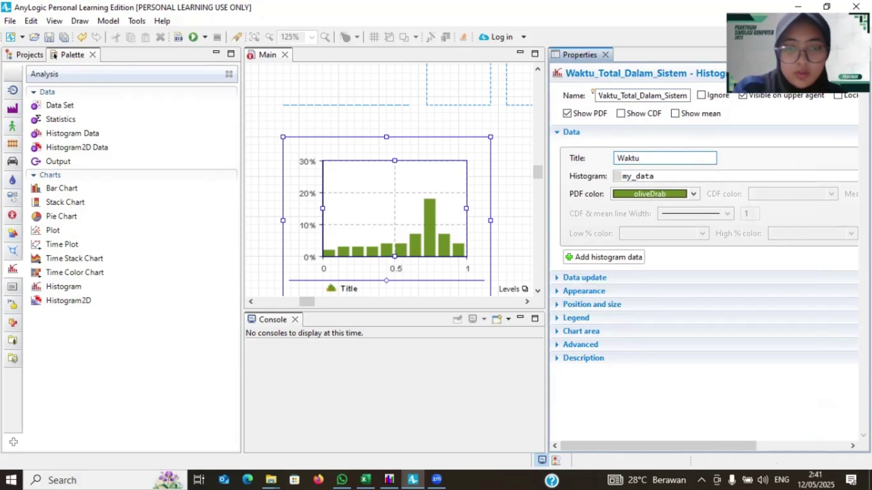
text( Total)
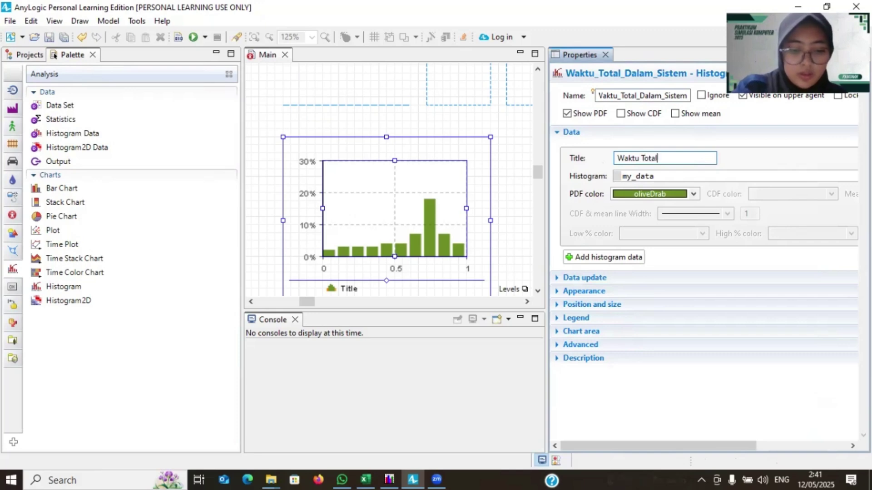
text( Dalam)
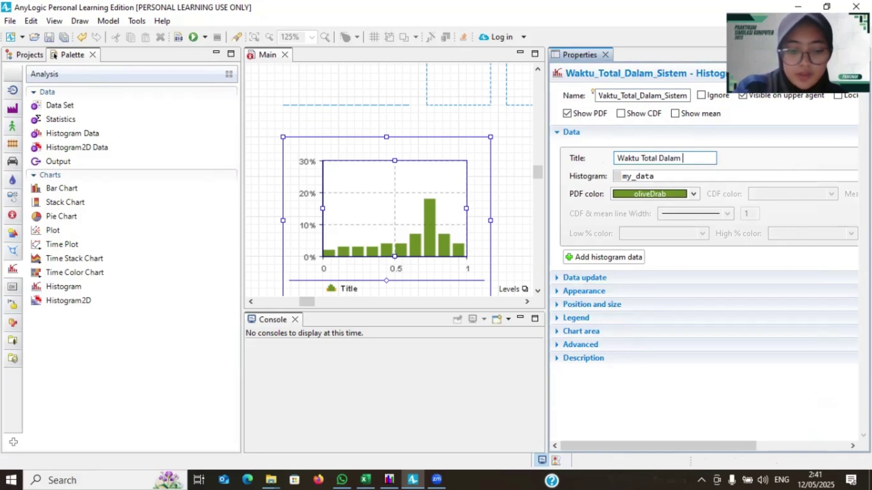
text( Sistem)
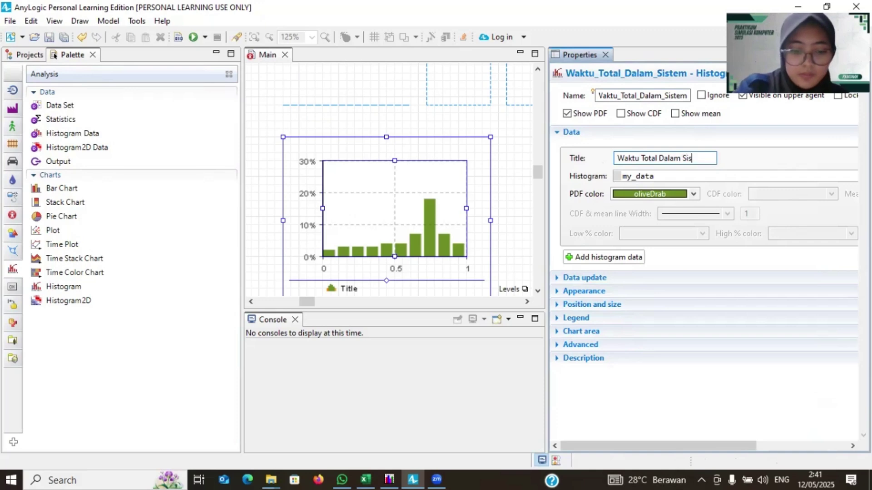
Step: Set the chart's histogram data source to Waktu_Total.distribution and check it against the Waktu_Total block's name in the flowchart
double_click(634, 177)
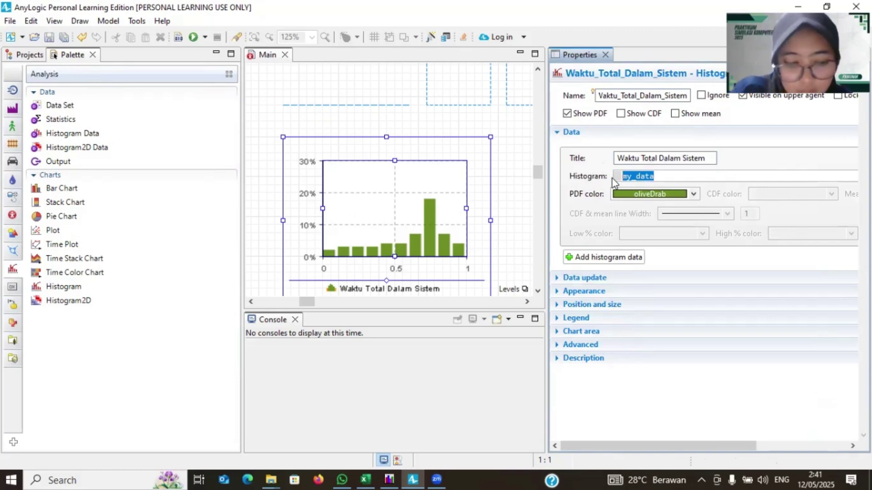
text(Waktu))
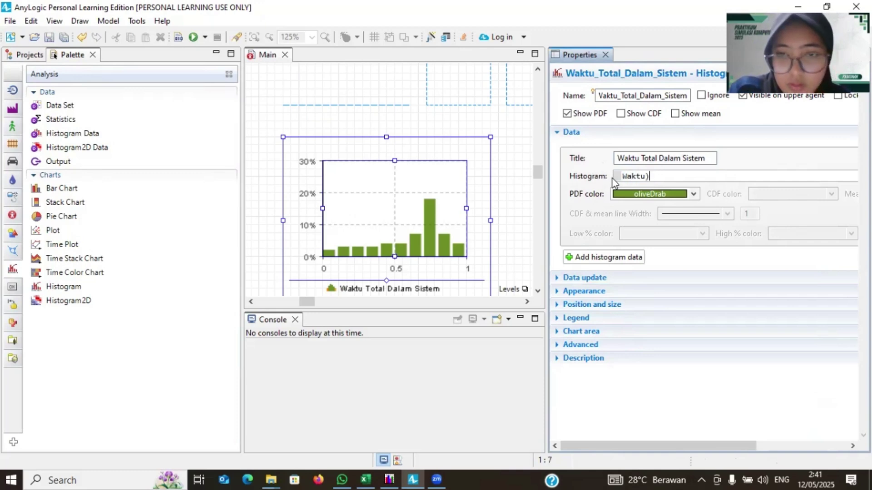
key(BackSpace)
text(_To)
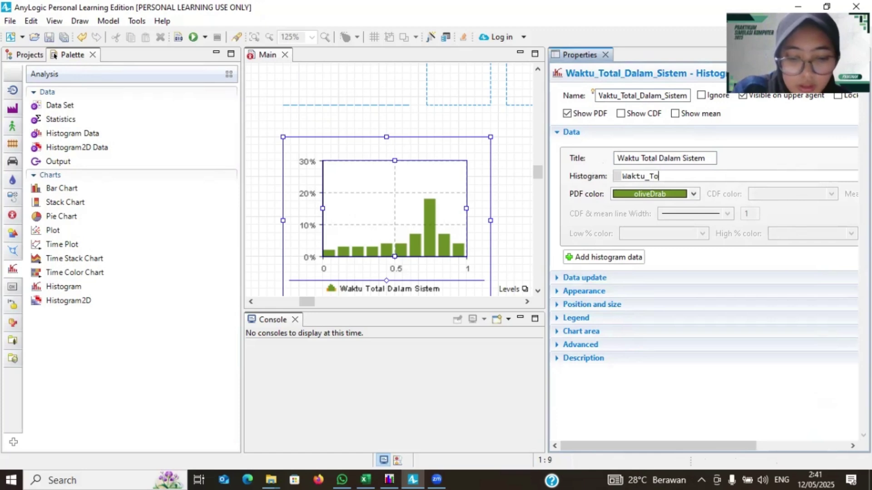
text(tal.distr)
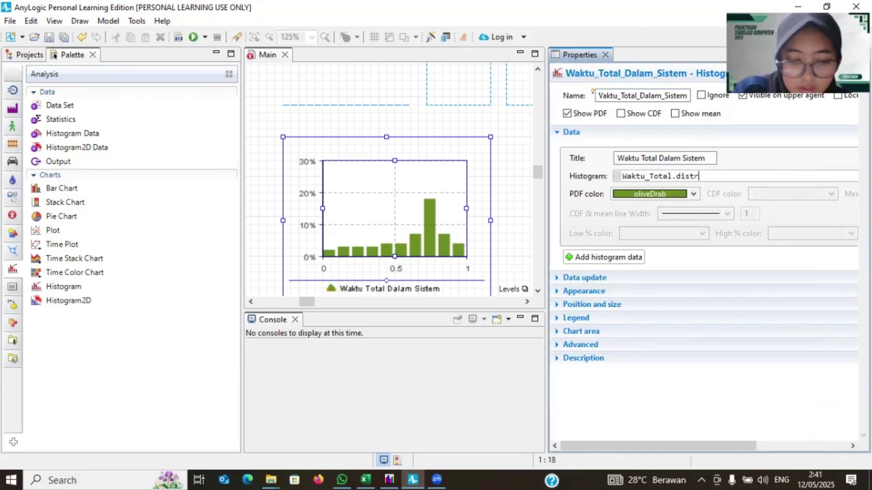
text(ibution)
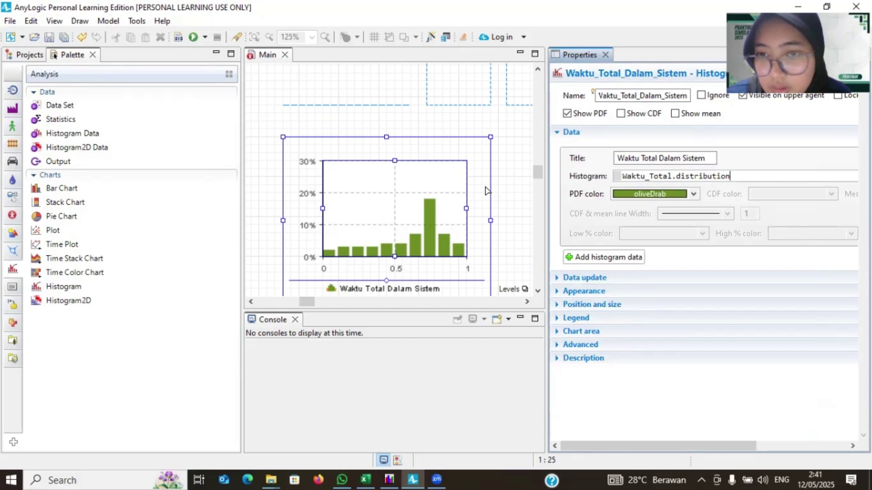
scroll(485, 190, up, 2)
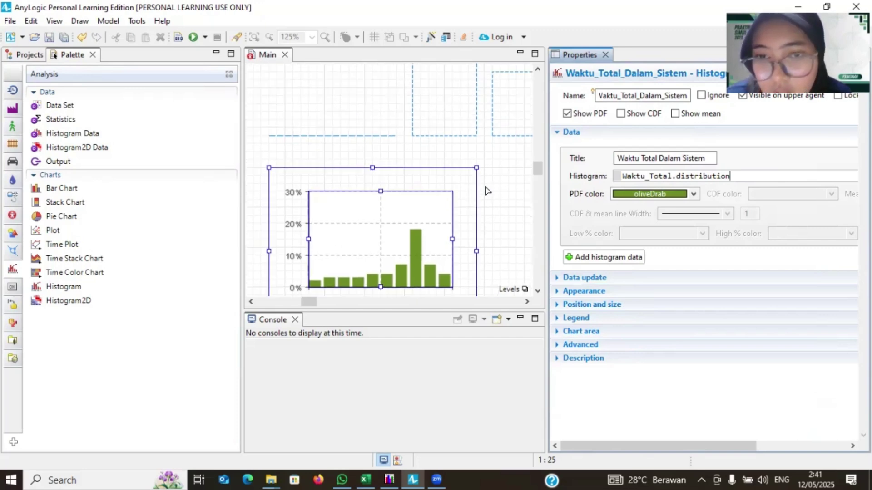
scroll(486, 191, right, 10)
scroll(485, 191, up, 4)
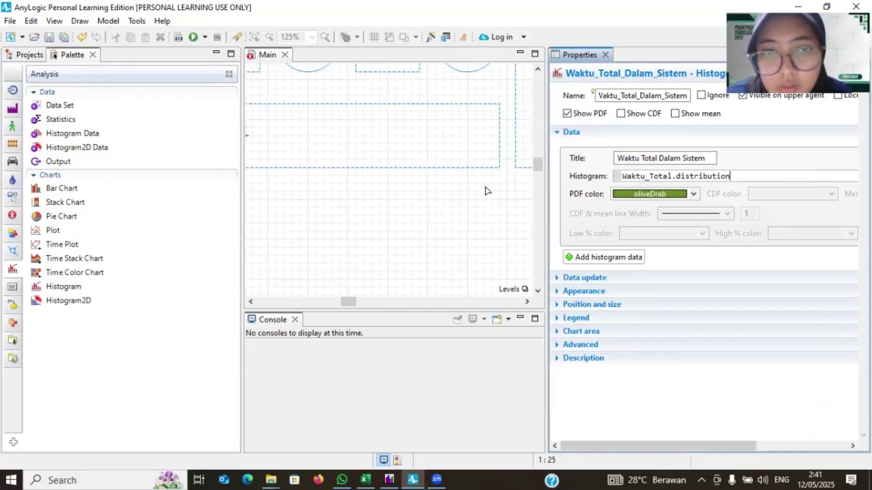
scroll(485, 190, right, 3)
scroll(486, 191, right, 4)
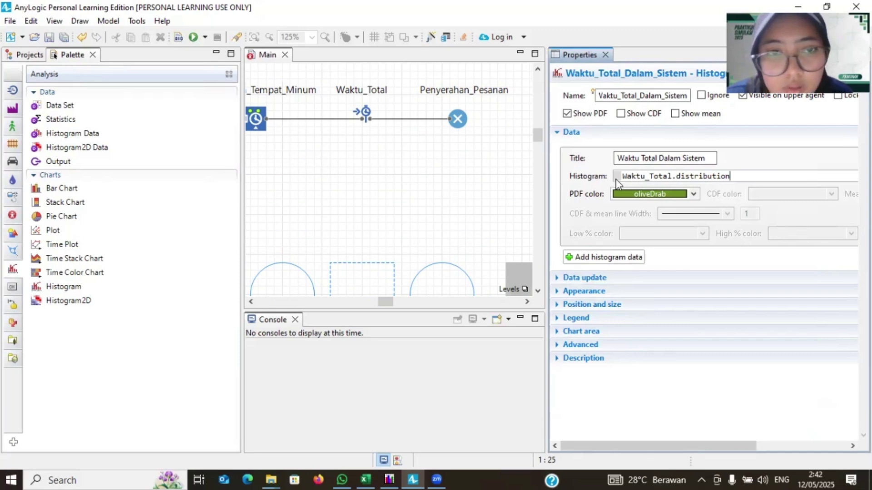
Step: Change the histogram's PDF color to lime and check the chart on the diagram
click(695, 195)
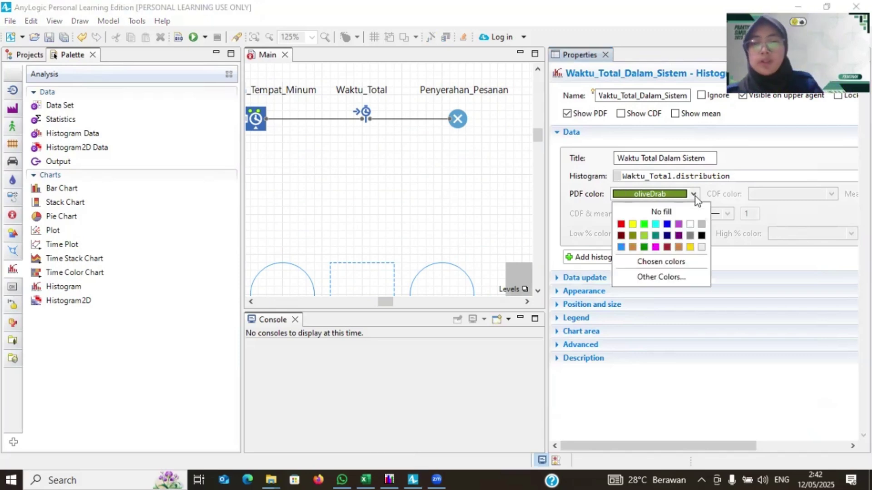
click(644, 226)
scroll(512, 156, left, 3)
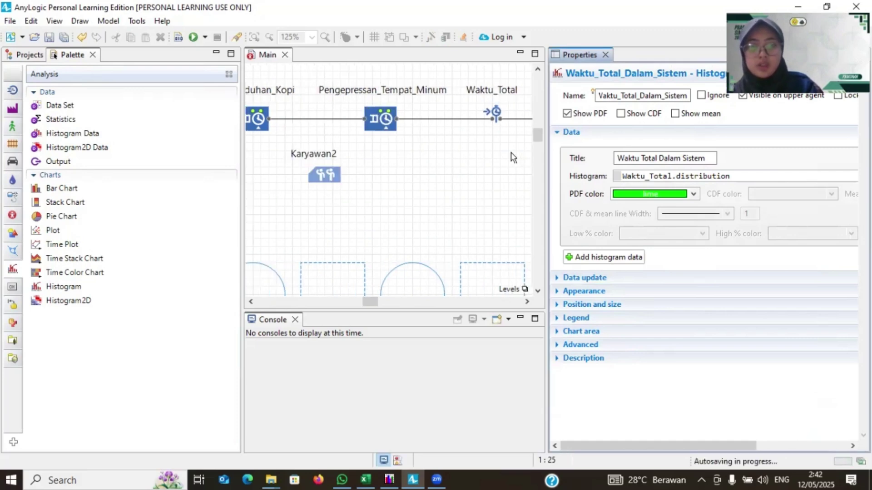
scroll(445, 218, down, 4)
scroll(446, 218, down, 4)
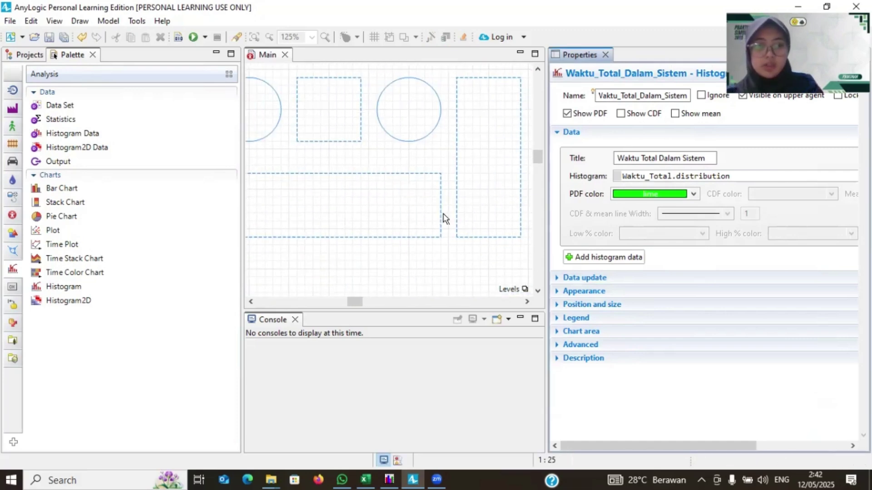
scroll(445, 218, left, 4)
scroll(445, 218, left, 3)
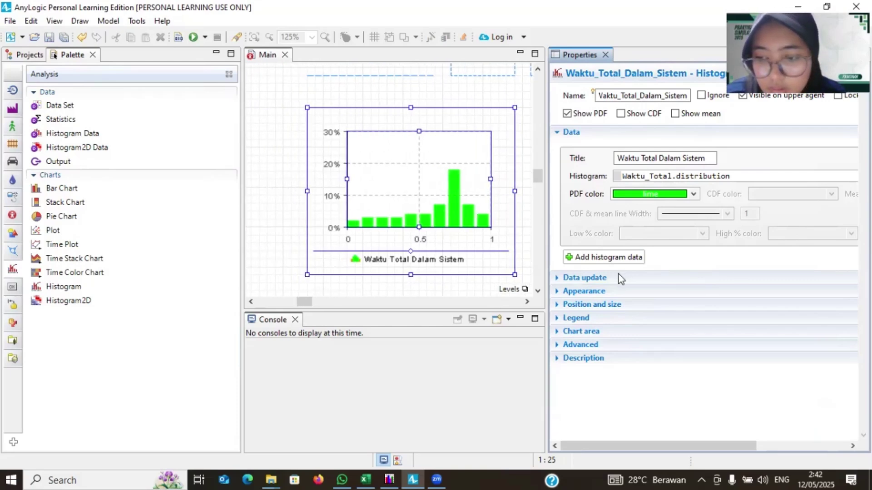
Step: Launch the Sistem Produksi Kopi simulation experiment and start running the model
click(193, 40)
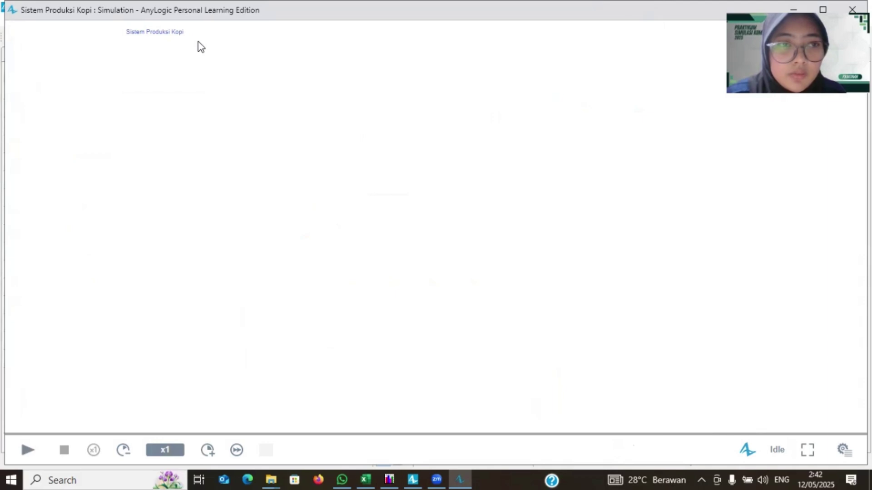
click(40, 452)
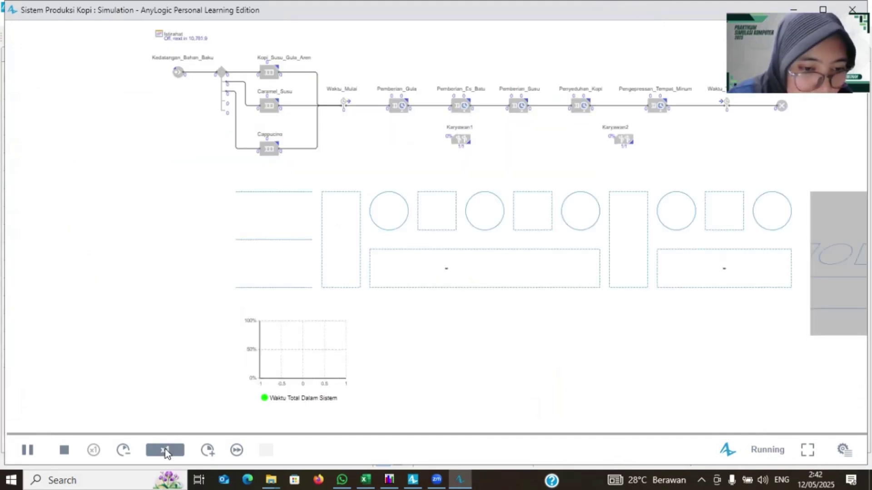
Step: Run the simulation in virtual time to its end and inspect the flowchart, histogram and developer panel
click(234, 456)
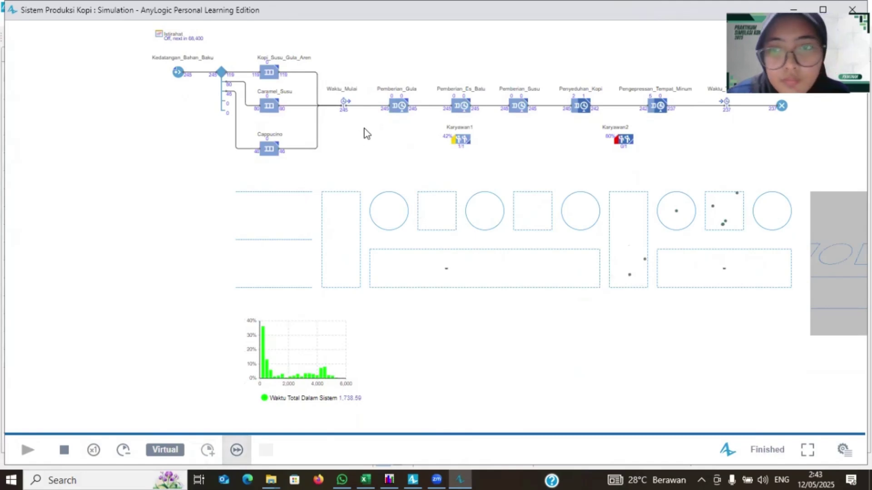
scroll(365, 133, up, 3)
scroll(365, 133, up, 3)
scroll(365, 133, down, 4)
scroll(365, 133, up, 1)
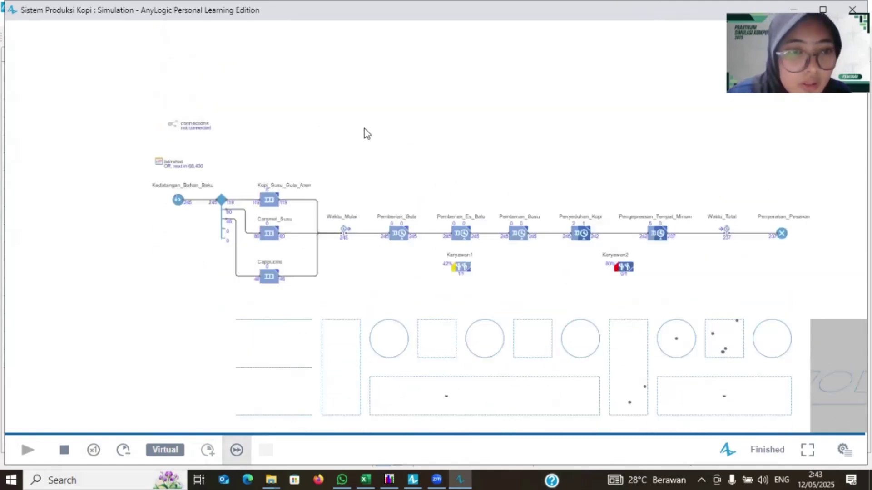
scroll(365, 133, down, 2)
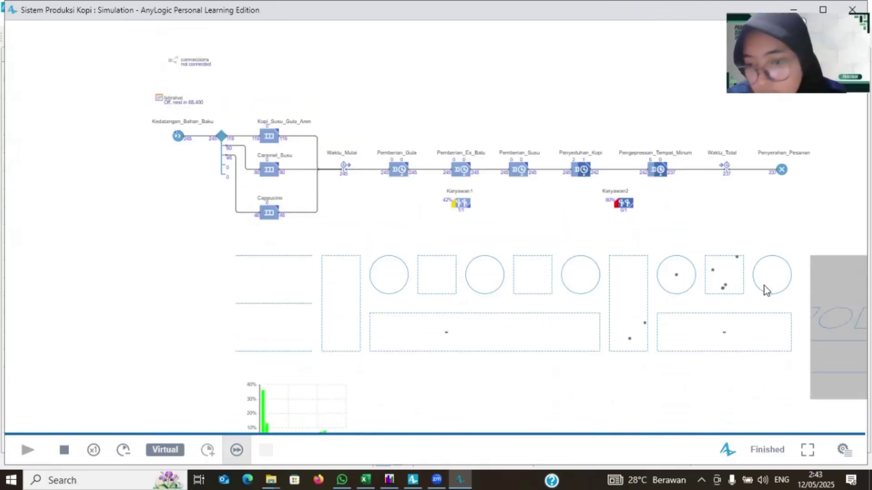
click(843, 451)
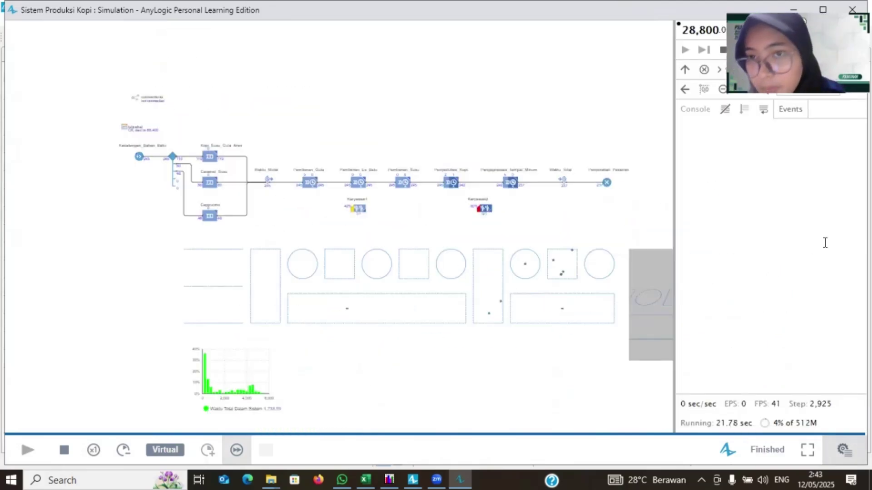
drag(819, 101, 801, 177)
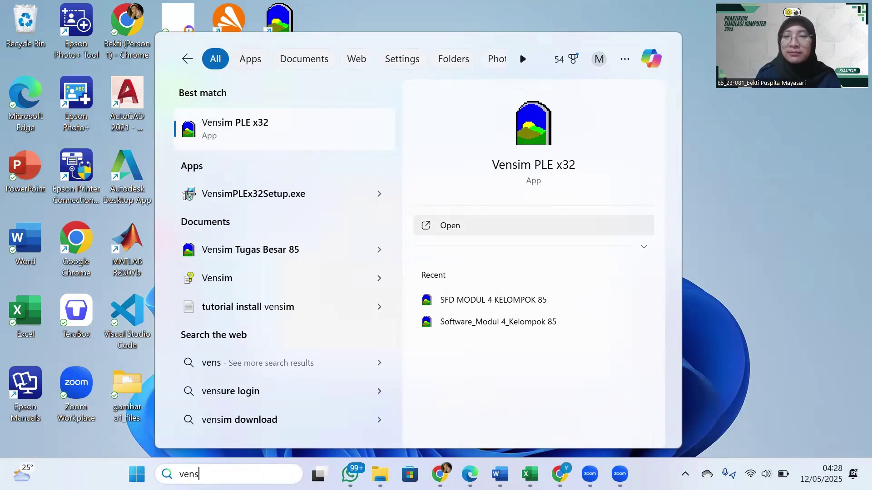
Step: Switch to Vensim PLE x32 and start a new model
click(472, 226)
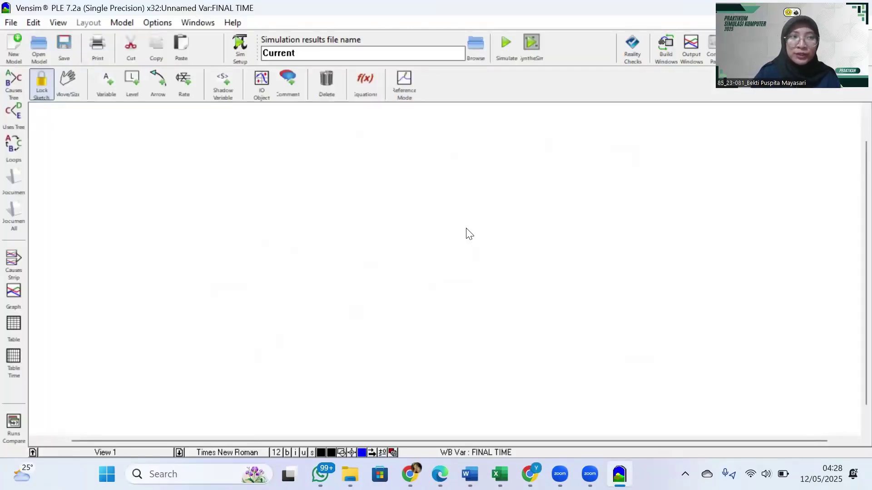
click(10, 23)
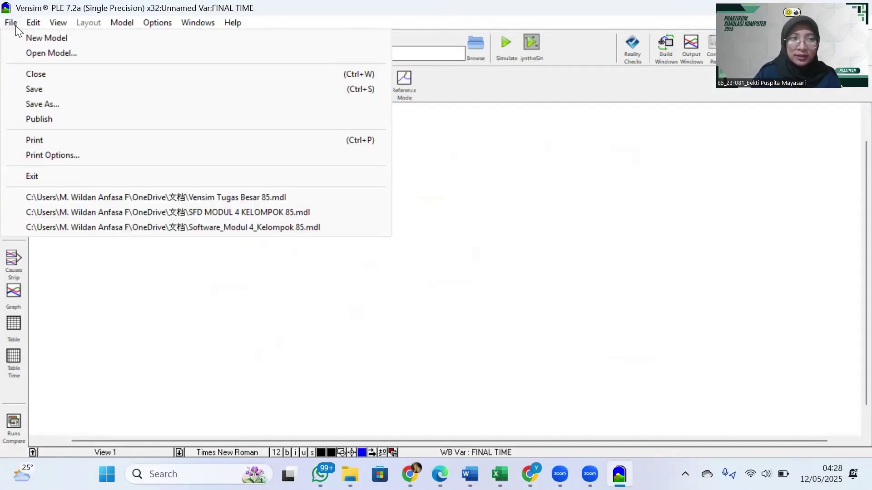
click(35, 38)
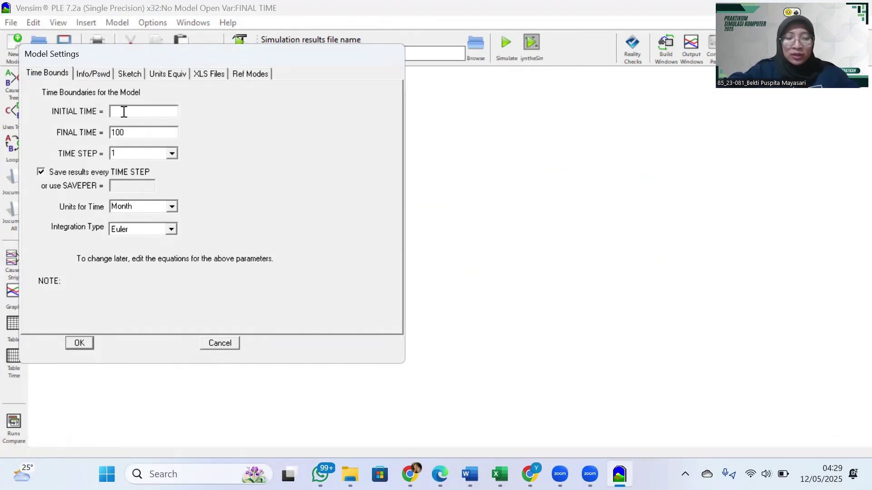
Step: Set the model's initial time to 2021, final time to 2030 and time units to Year, and accept the settings
text(2021)
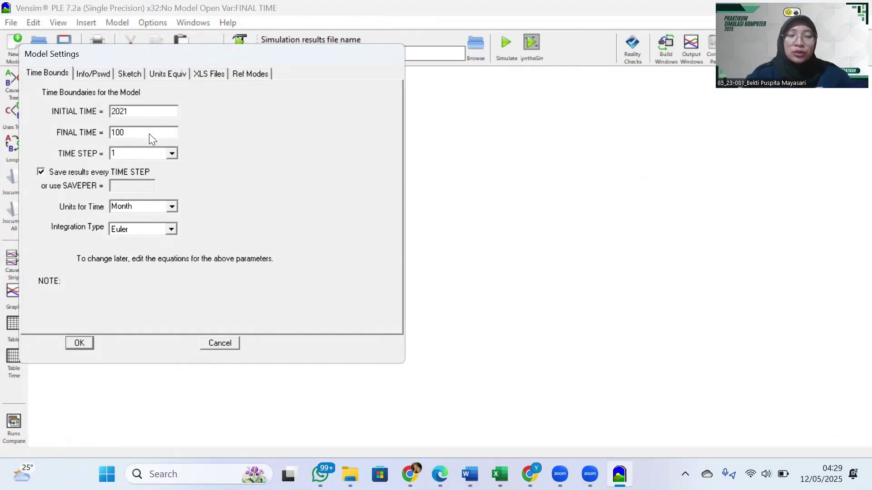
drag(142, 132, 79, 131)
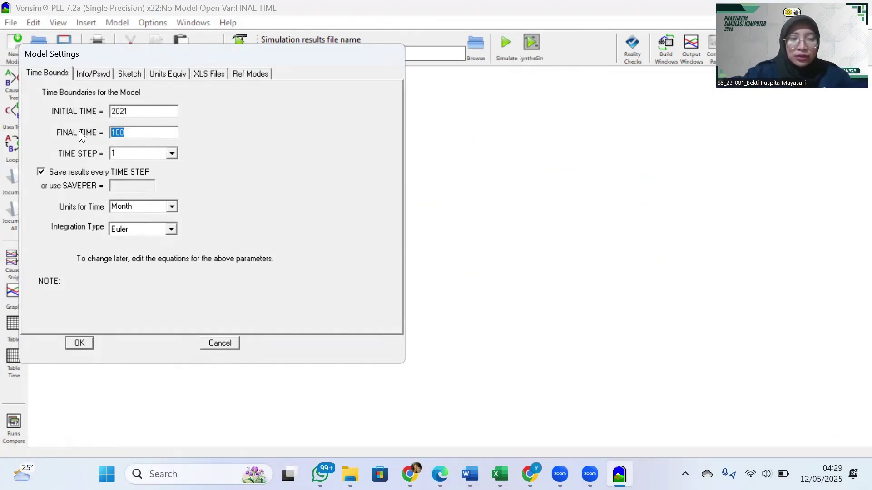
text(2030)
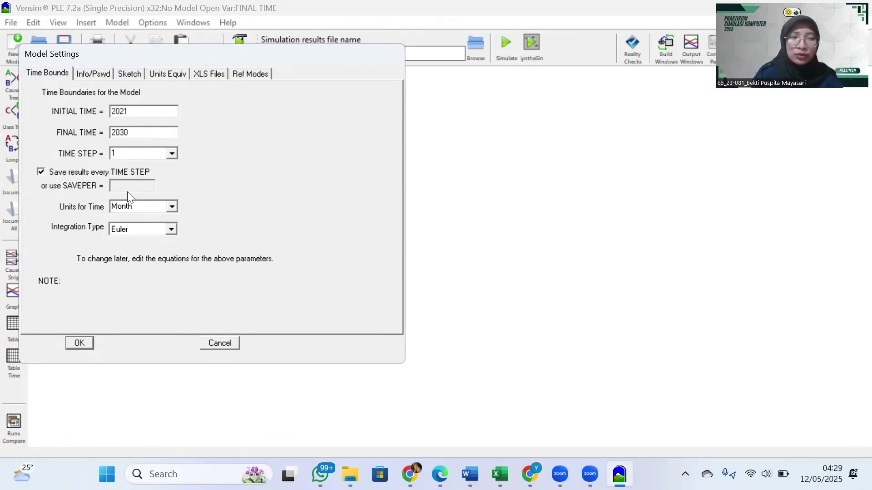
click(173, 208)
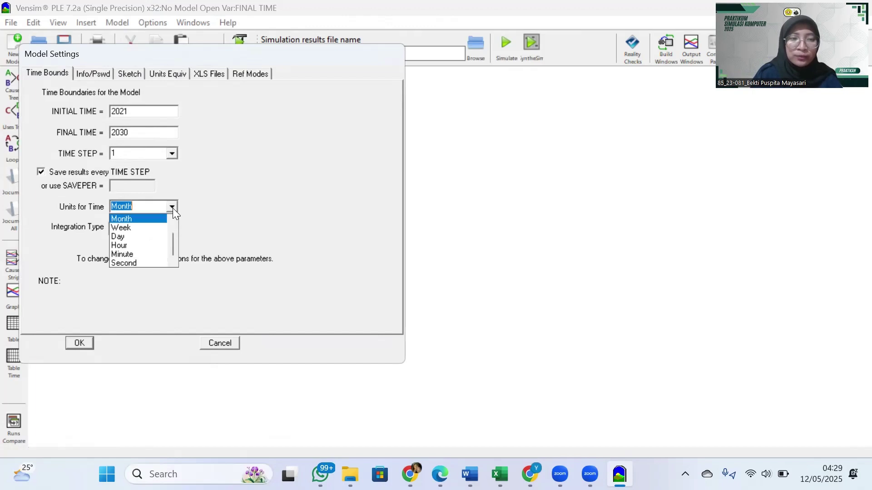
scroll(161, 230, up, 1)
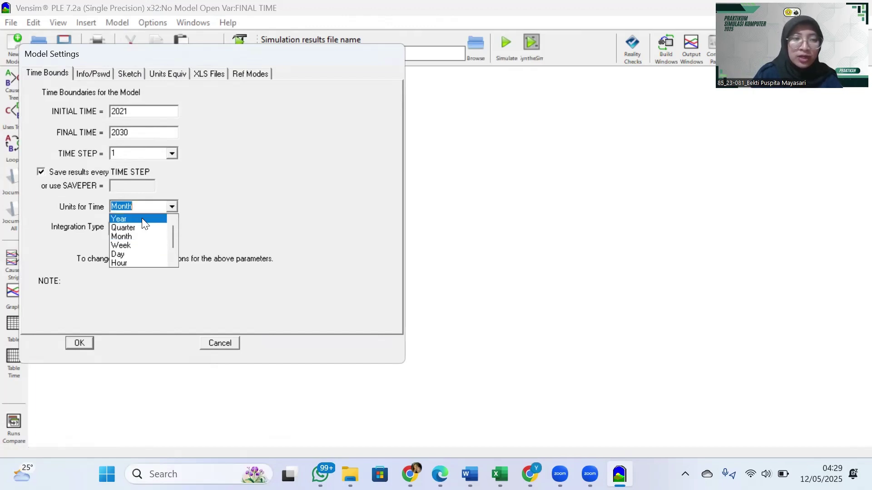
click(142, 219)
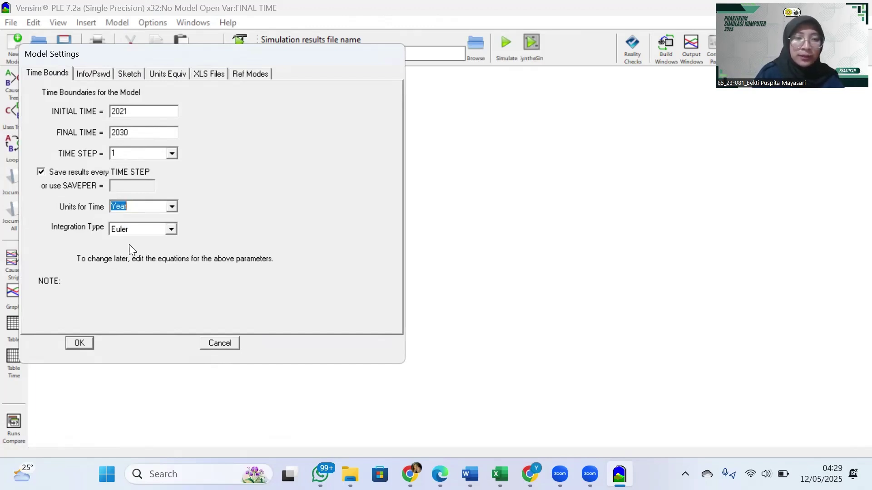
click(78, 342)
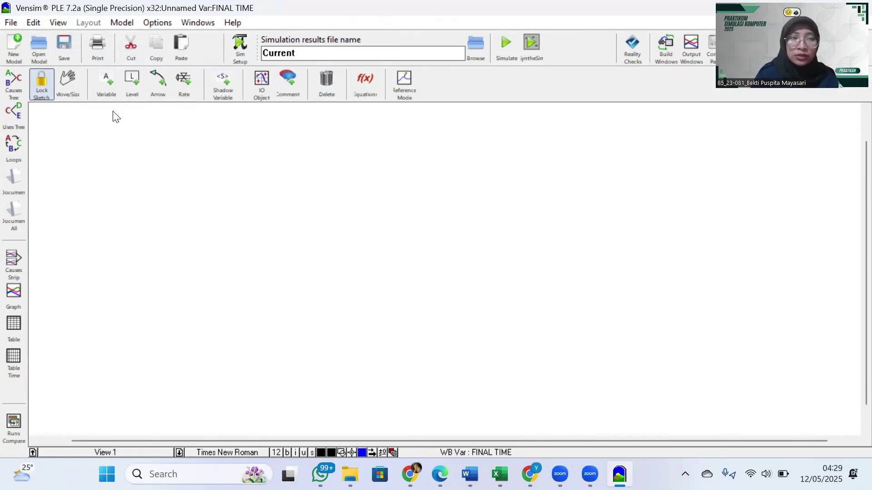
Step: Add a variable named "Ketersediaan stock kopi" near the middle of the sketch
click(107, 88)
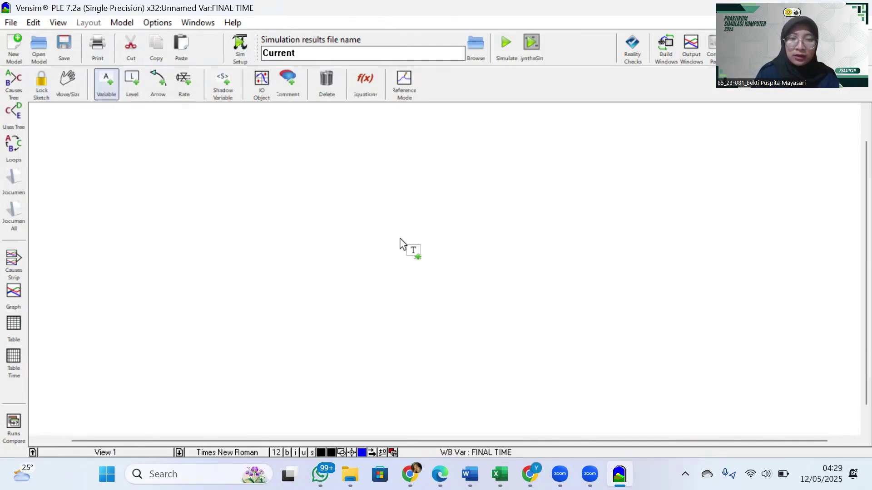
click(430, 249)
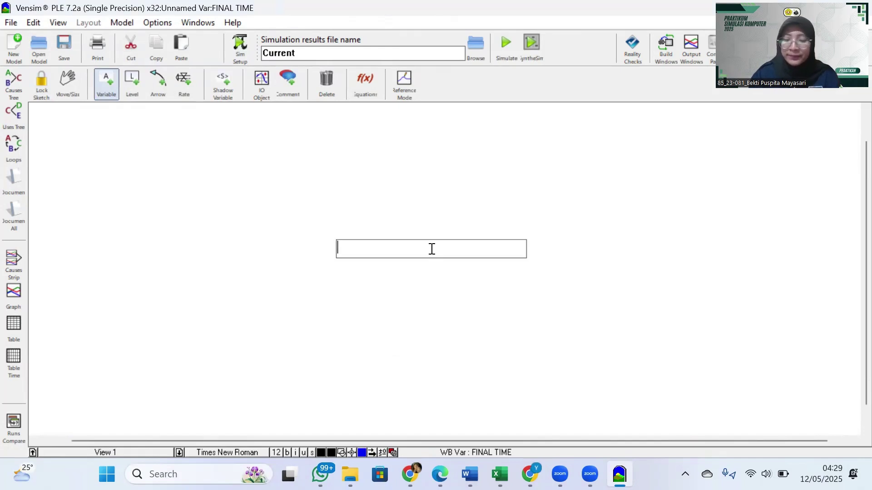
text(Ke)
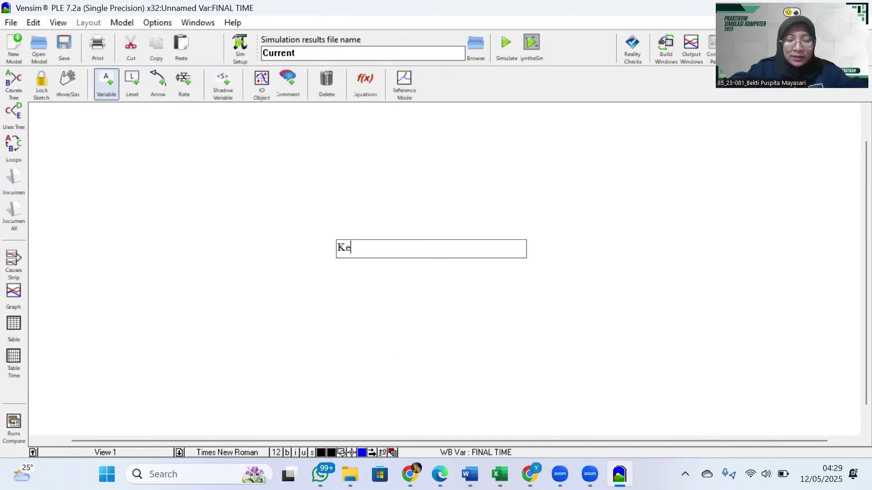
text(tersediaan )
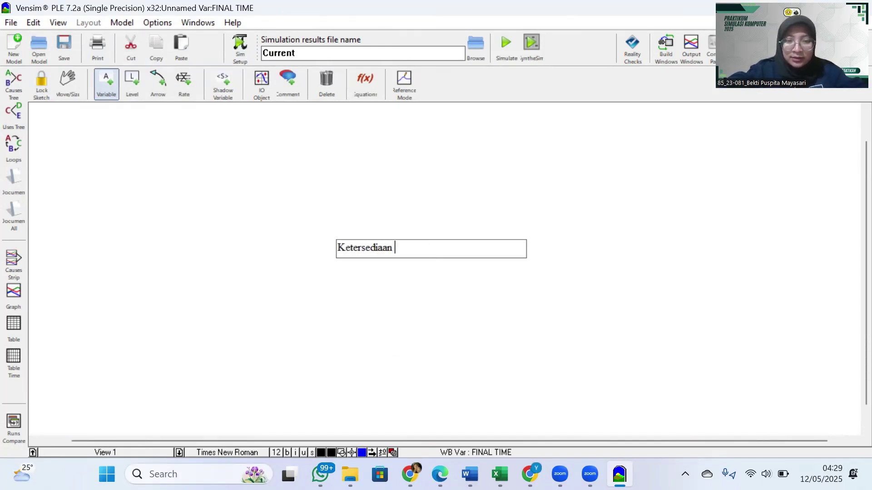
text(stoc)
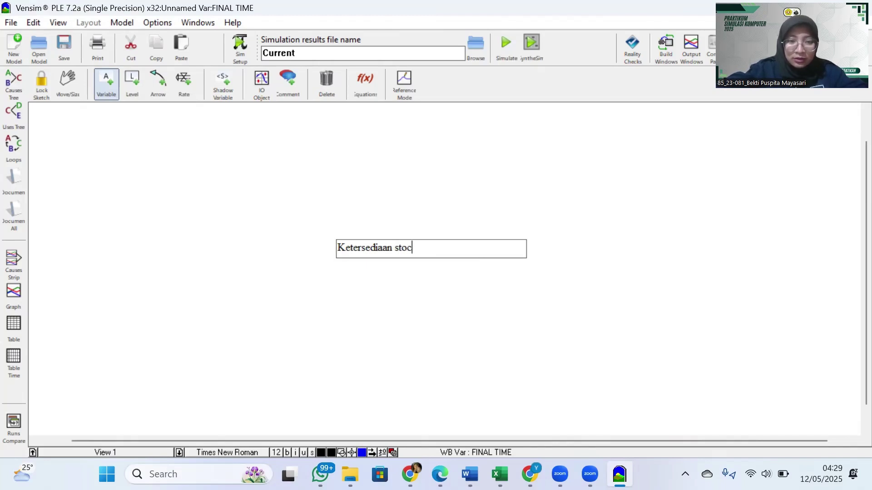
text(k kopi)
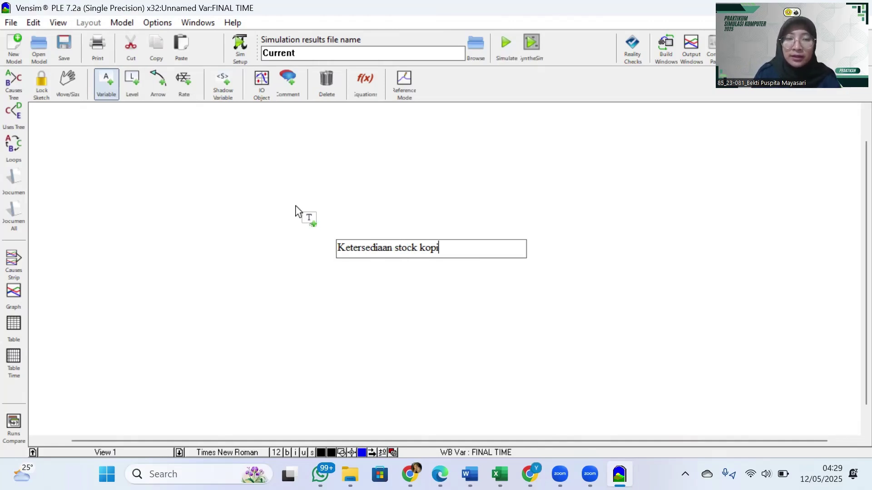
Step: Add a variable named "Kopi hasil produksi" to the upper left of Ketersediaan stock kopi
click(271, 200)
text(K)
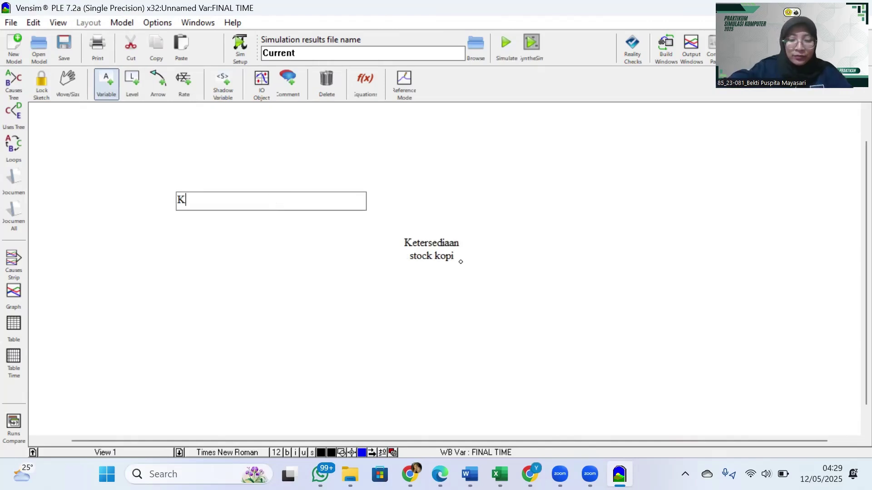
text(opi hasil produksi)
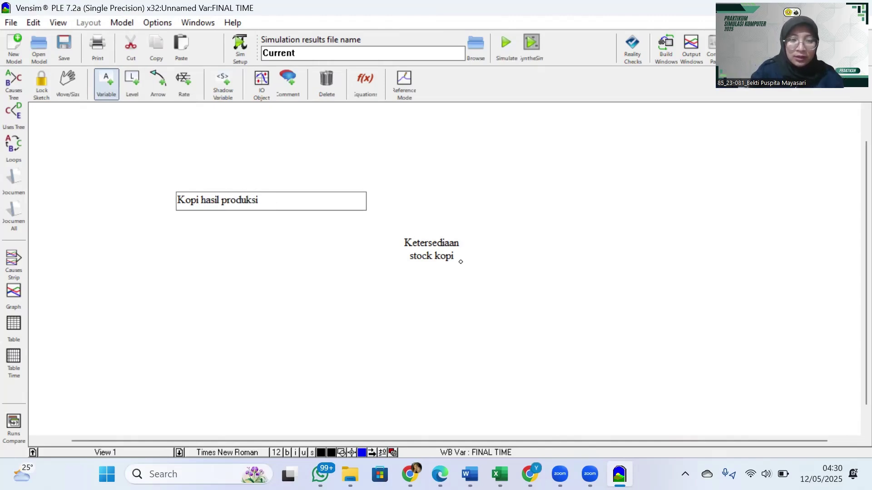
Step: Add a variable named "Kopi tidak layak minum di gudang" to the upper right of Ketersediaan stock kopi
click(563, 189)
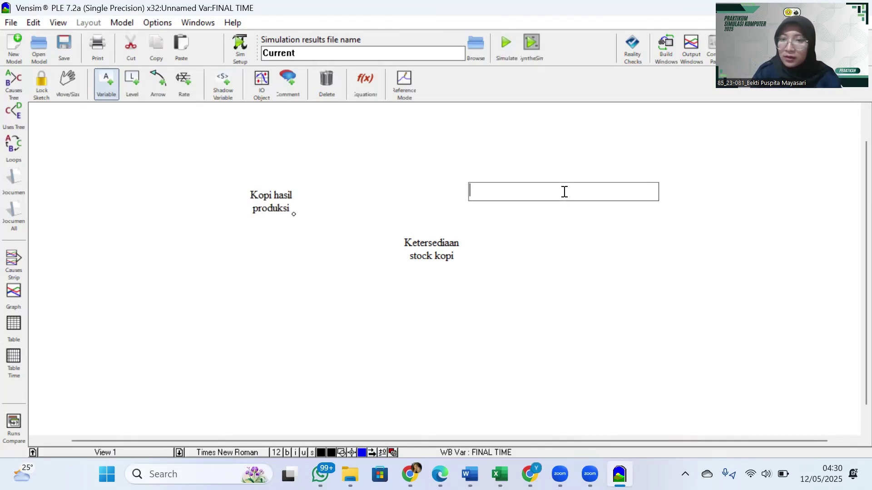
text(Kopi)
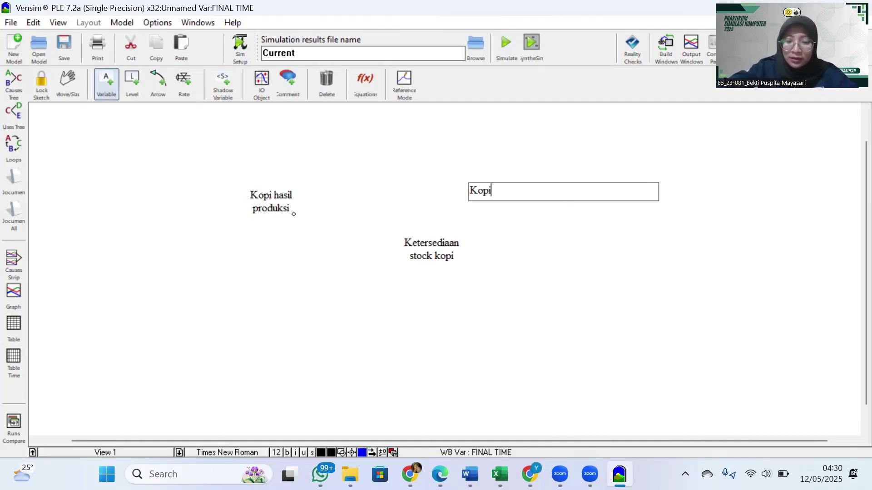
text( tidak layak m)
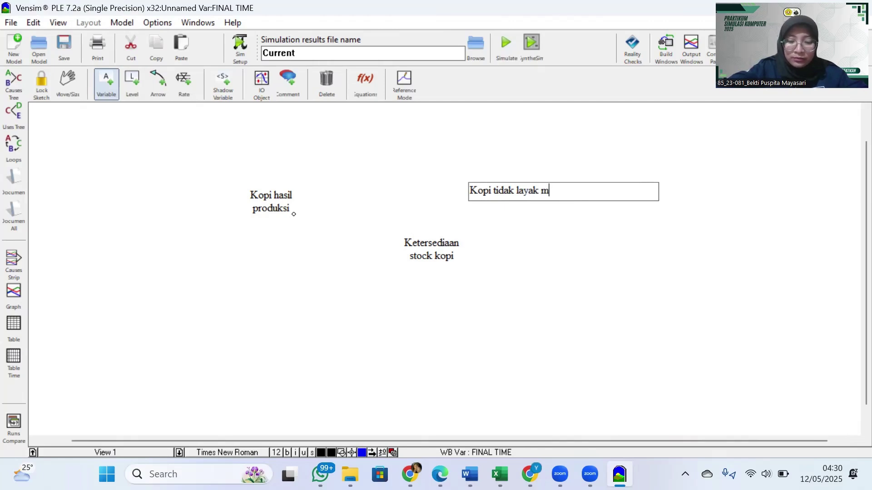
text(inum di gudang)
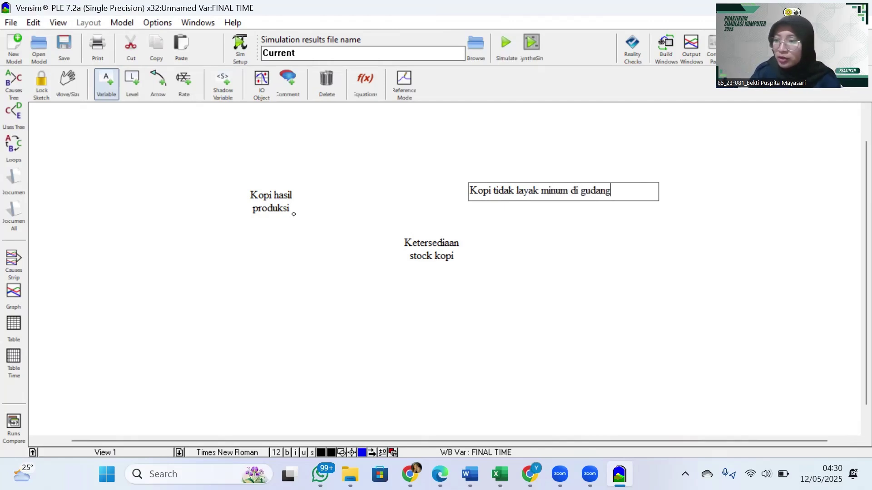
Step: Add a variable named "permintaan pelanggan" to the lower left of Ketersediaan stock kopi
click(292, 313)
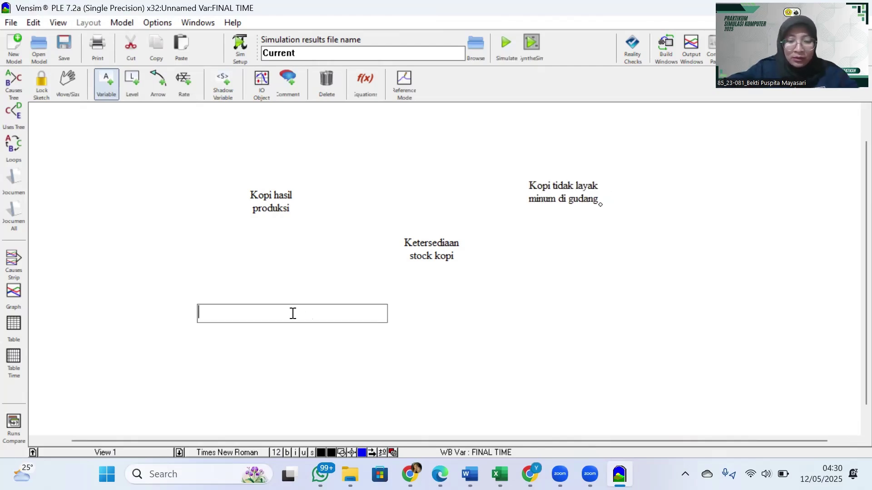
text(permintaan)
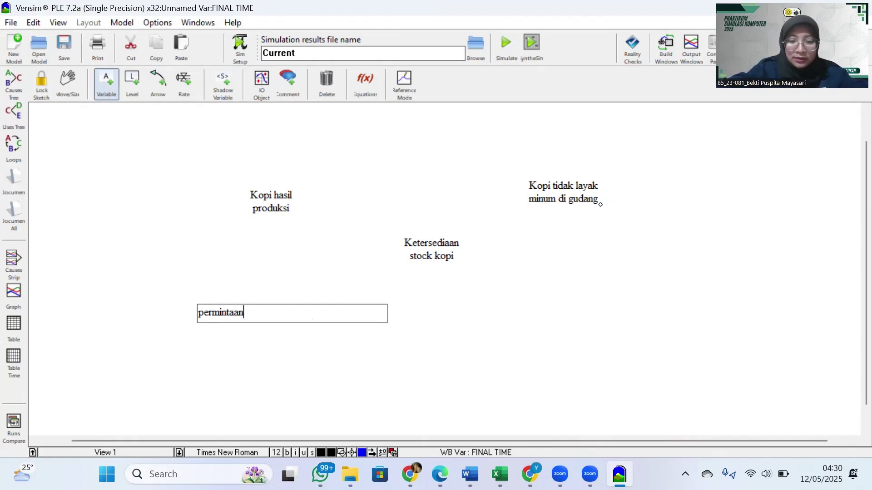
text( pelanggan)
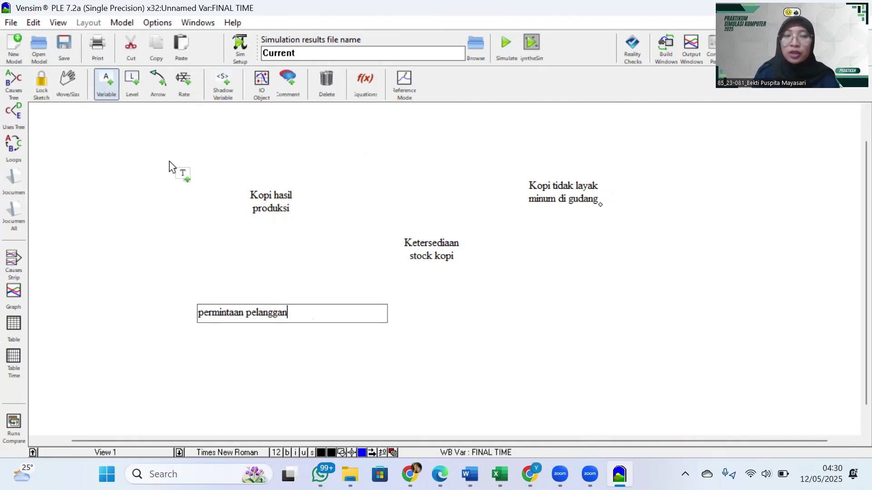
Step: Add a variable named "Jumlah produksi maksimal" to the upper left of Kopi hasil produksi
click(154, 153)
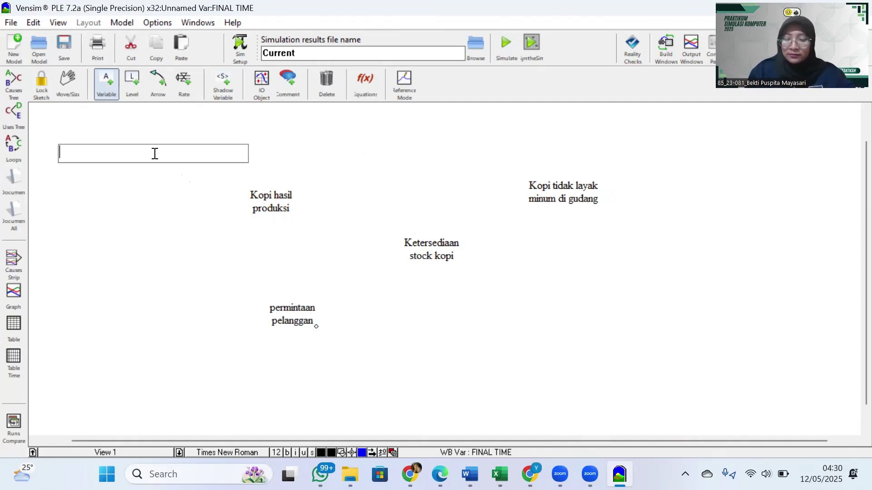
text(Jumla)
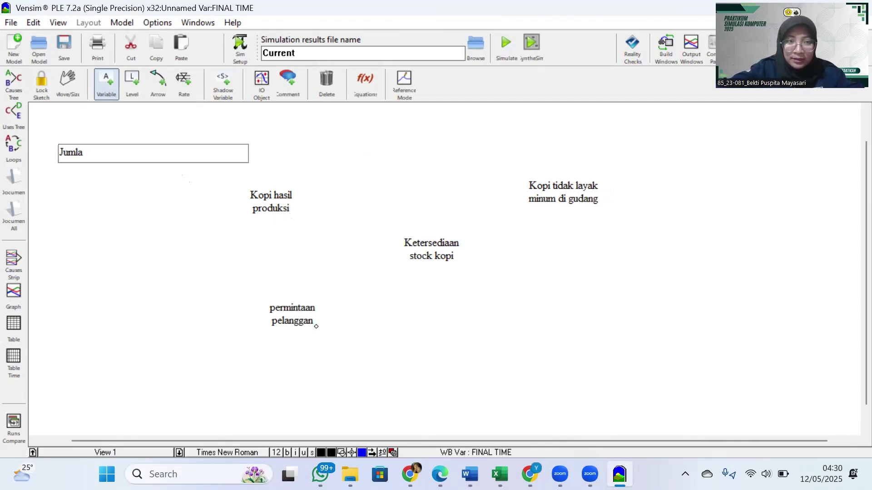
text(h pro)
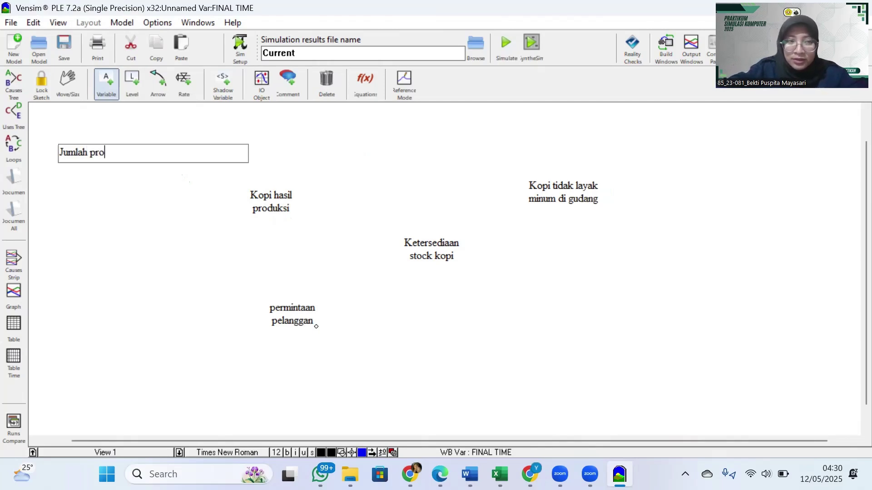
text(duksi maksimal)
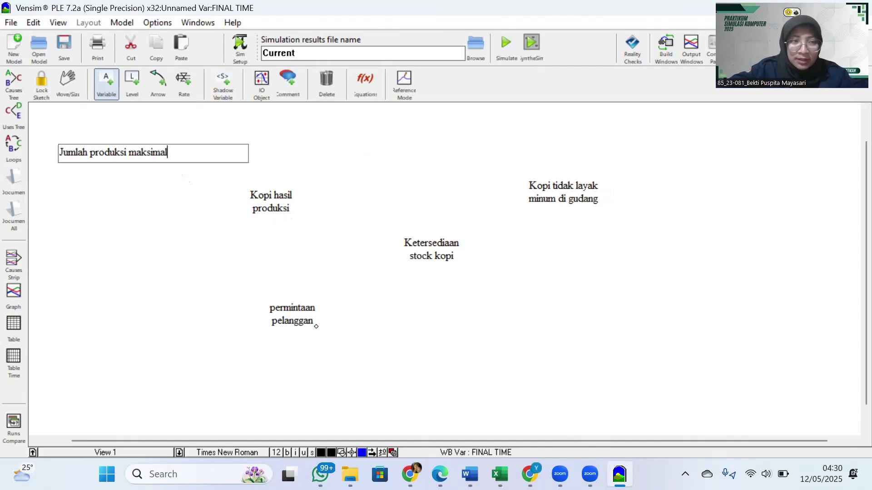
key(Return)
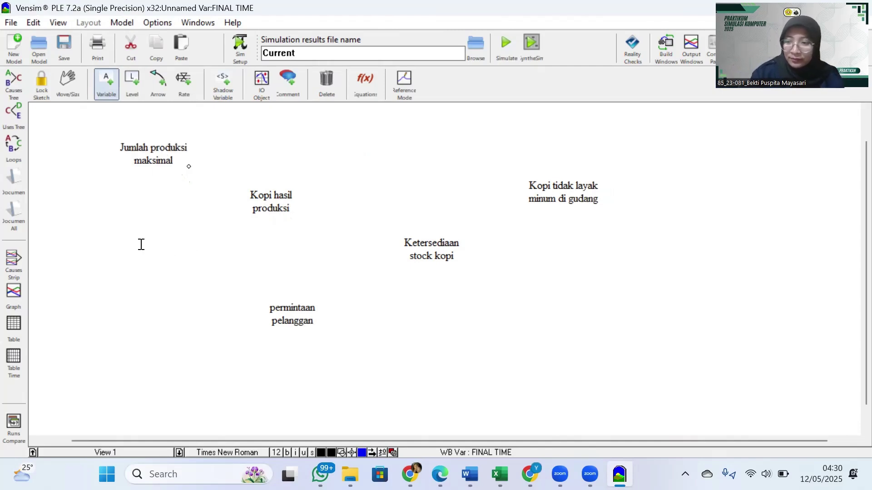
Step: Add a variable named "persentase keberhasilan produksi" to the lower left of Kopi hasil produksi
click(140, 244)
text(persentas)
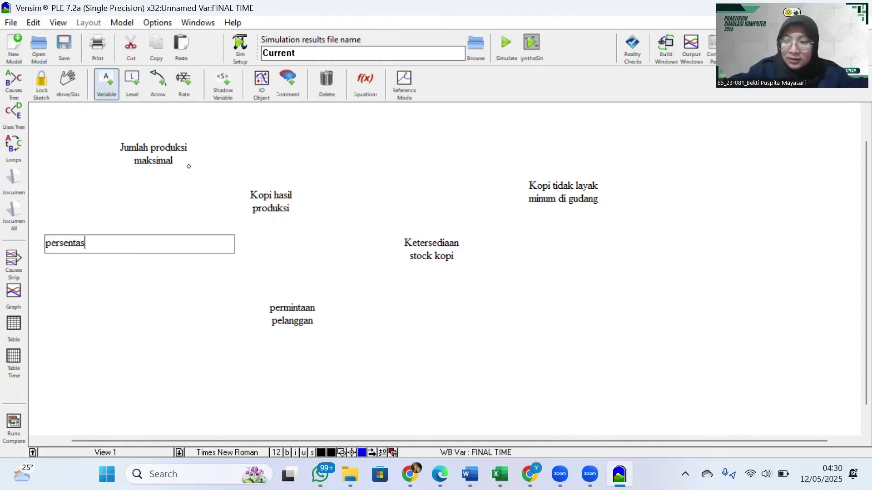
text(e keberhasilan produksi)
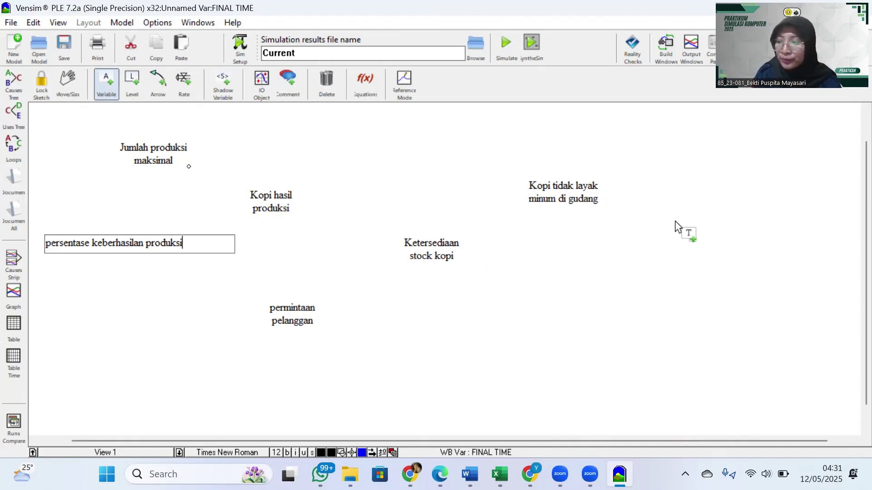
Step: Add a variable named "Persentase kopi tidak layak minum" to the right of Kopi tidak layak minum di gudang
click(687, 208)
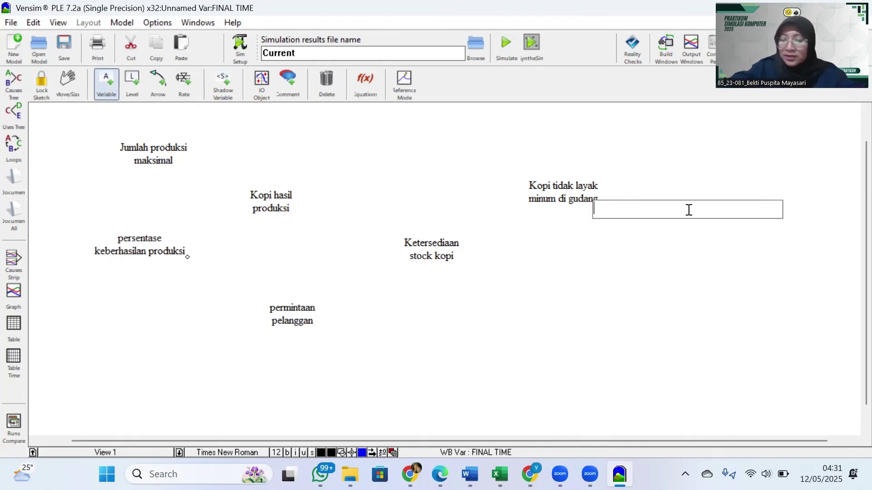
text(Persen)
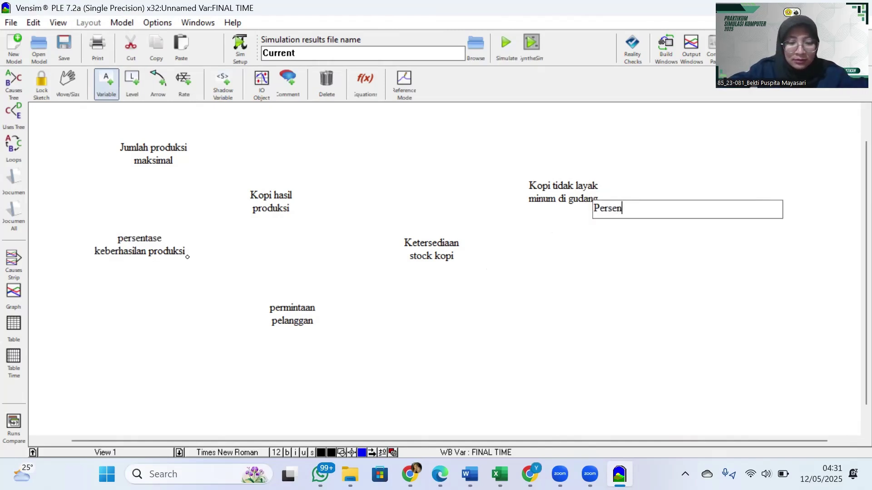
text(tase kopi )
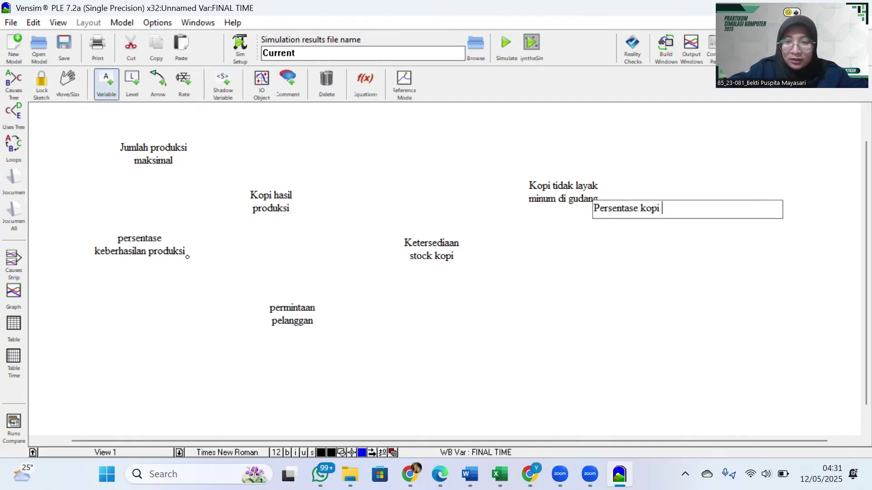
text(tidak layak )
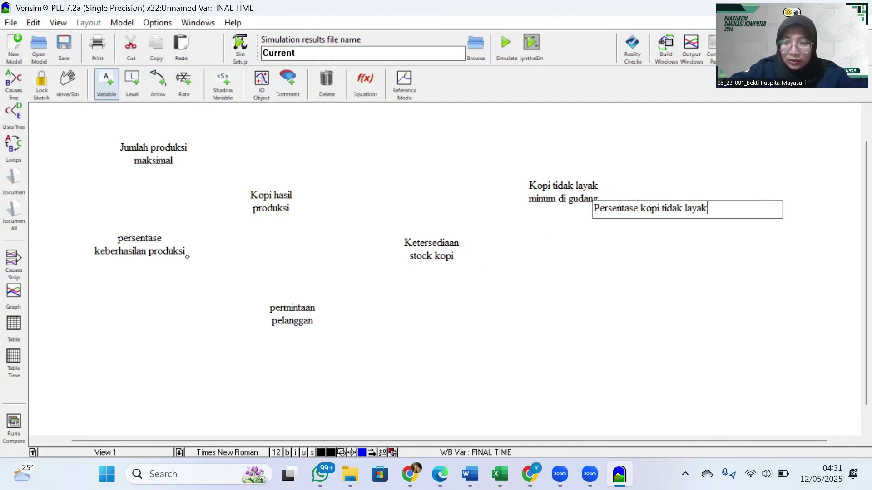
text(minum)
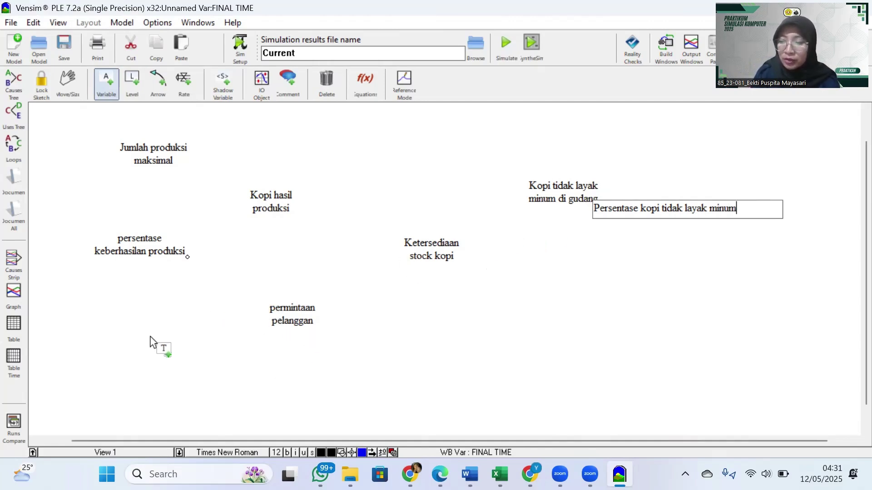
Step: Add a variable named "Rasio permintaan tahunan" to the lower left of permintaan pelanggan
click(189, 365)
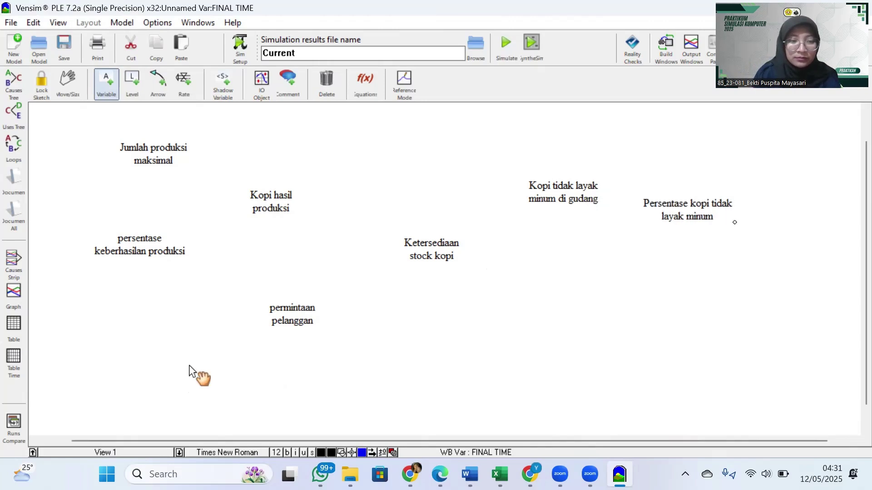
text(Rasi)
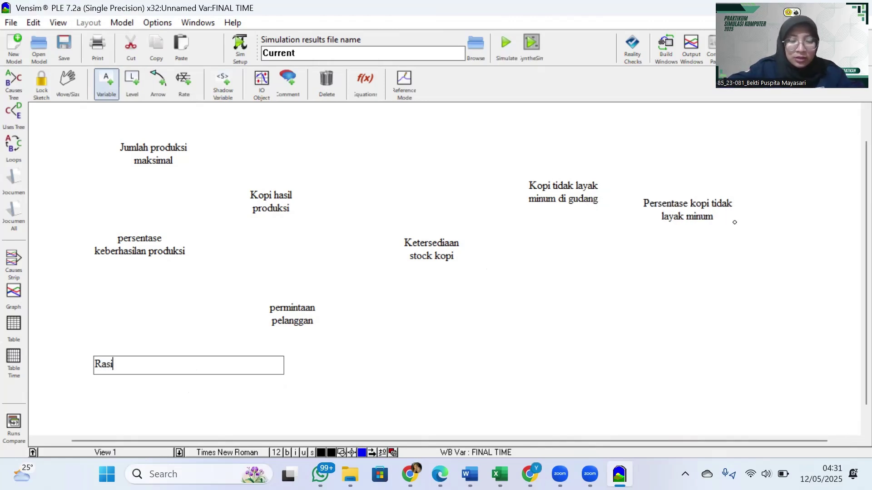
text(o permint)
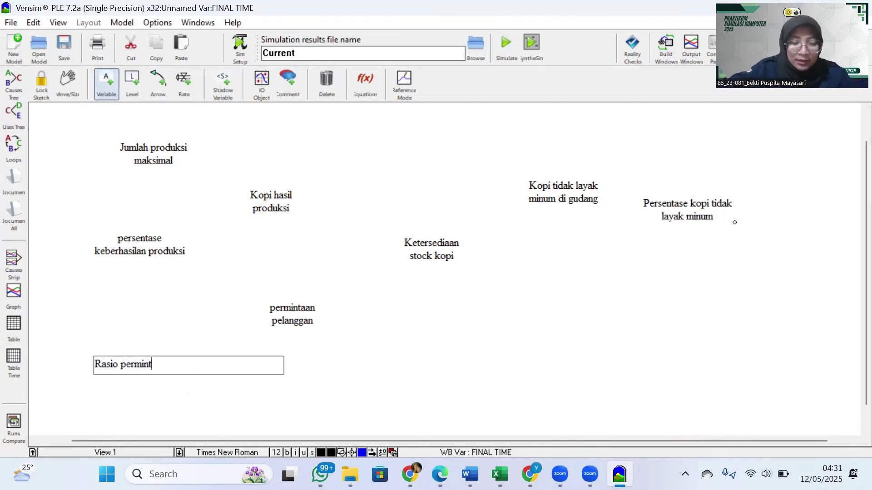
text(aan tahunan)
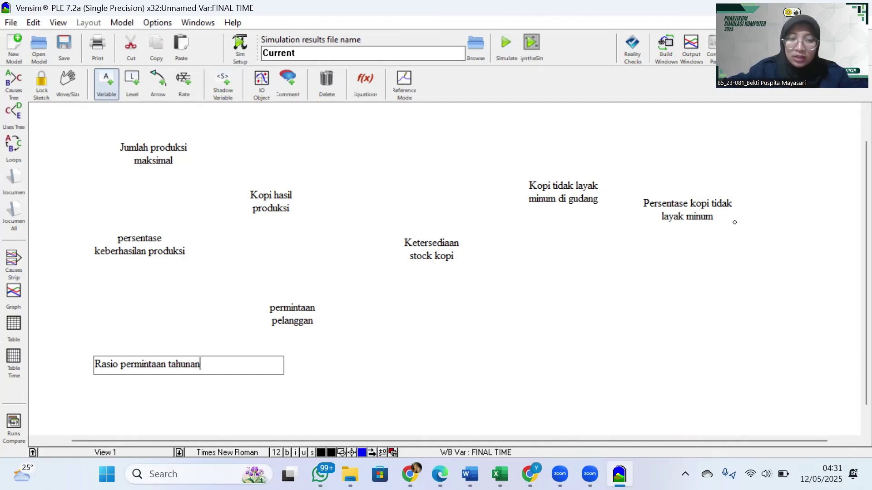
Step: Add a variable named "Jumlah permintaan" to the lower right of permintaan pelanggan
click(377, 353)
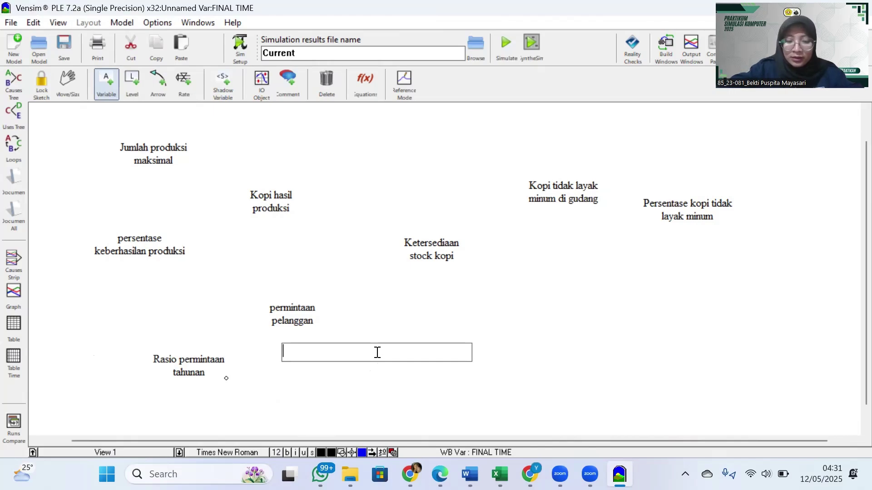
text(Jumlah per)
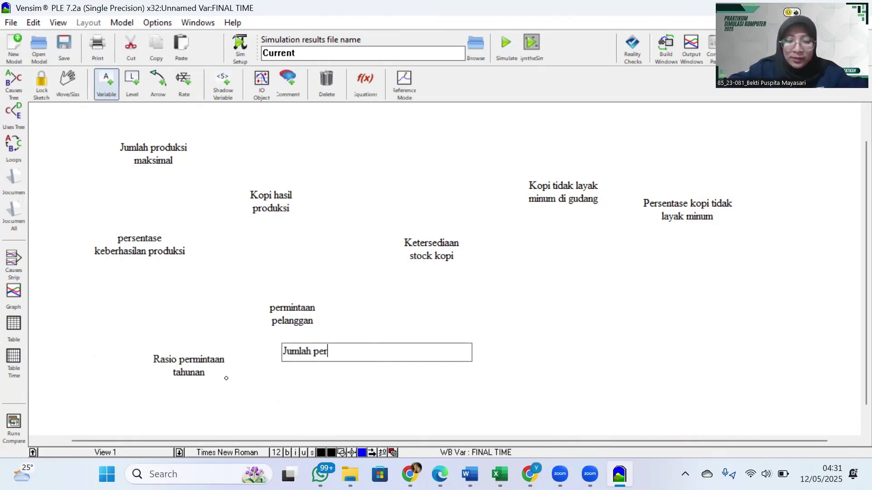
text(mintaan)
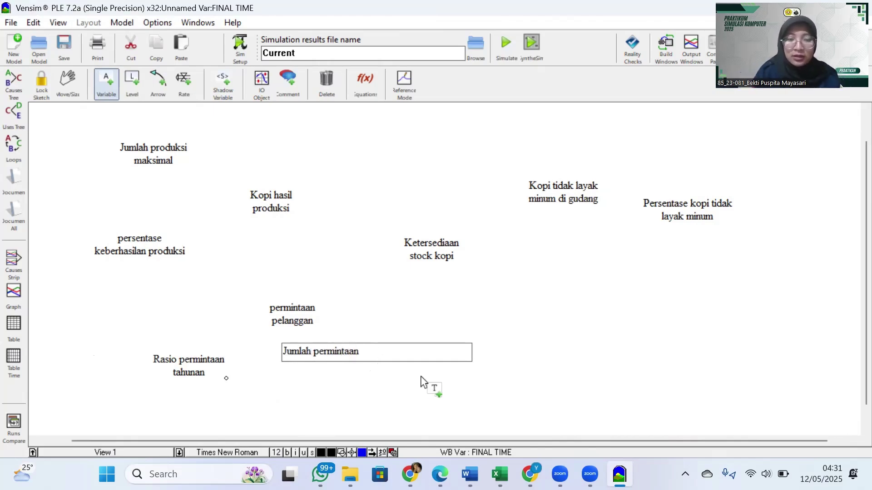
Step: Add a variable named "Peningkatan permintaan" to the upper right of Jumlah permintaan
click(475, 313)
text(P)
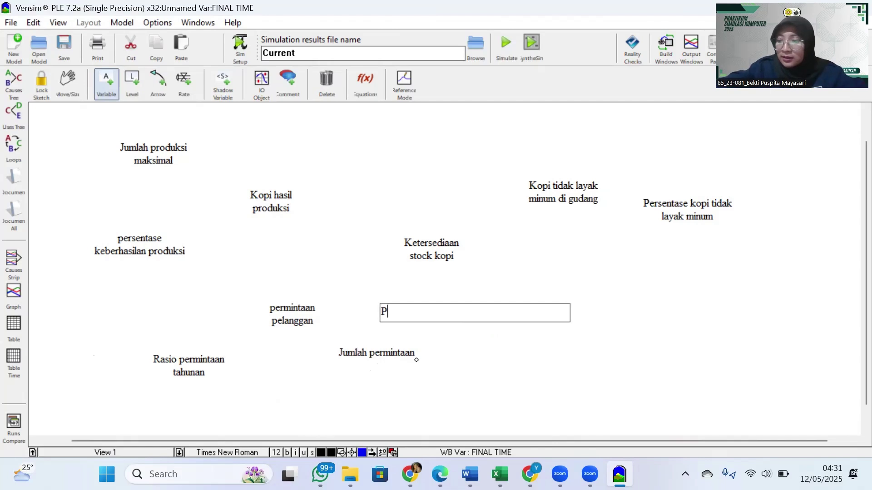
text(eningk)
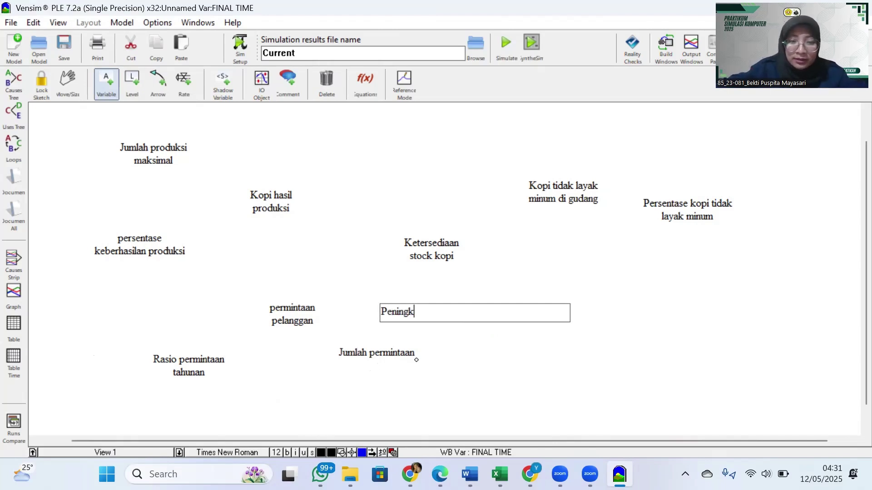
text(atan permin)
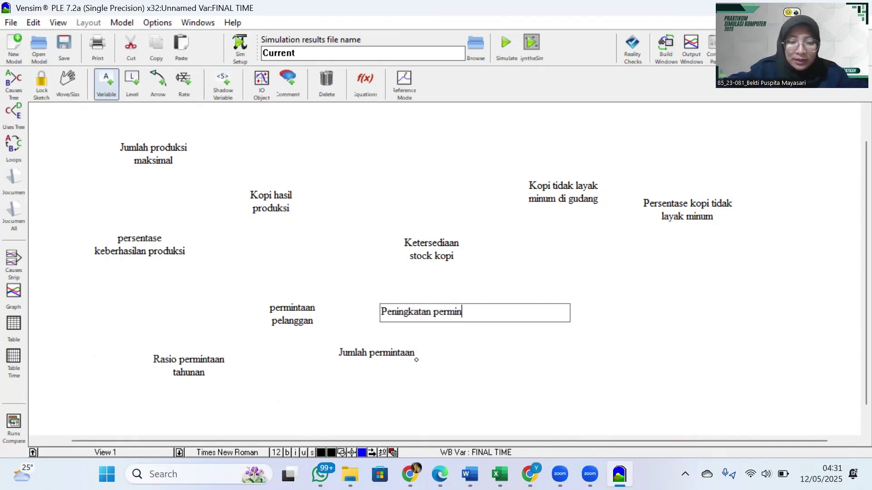
text(taan)
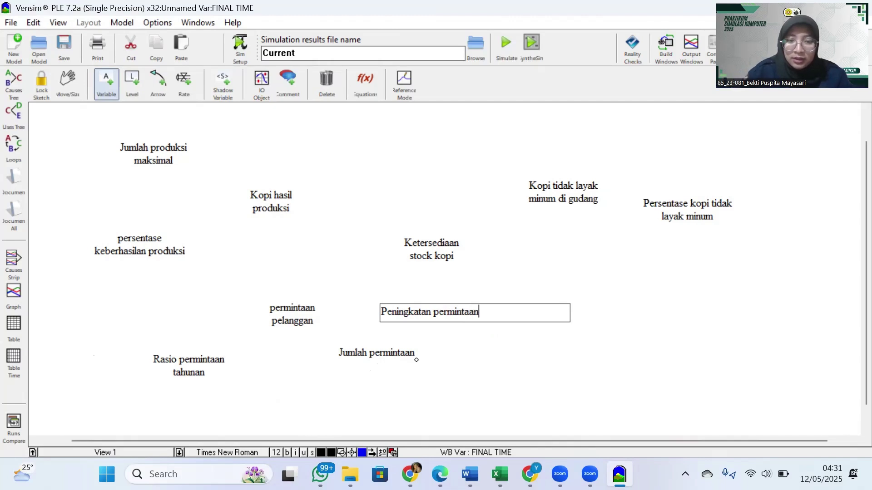
Step: Add a variable named "Penurunan permintaan" to the lower right of Jumlah permintaan
click(443, 387)
text(Penurunan )
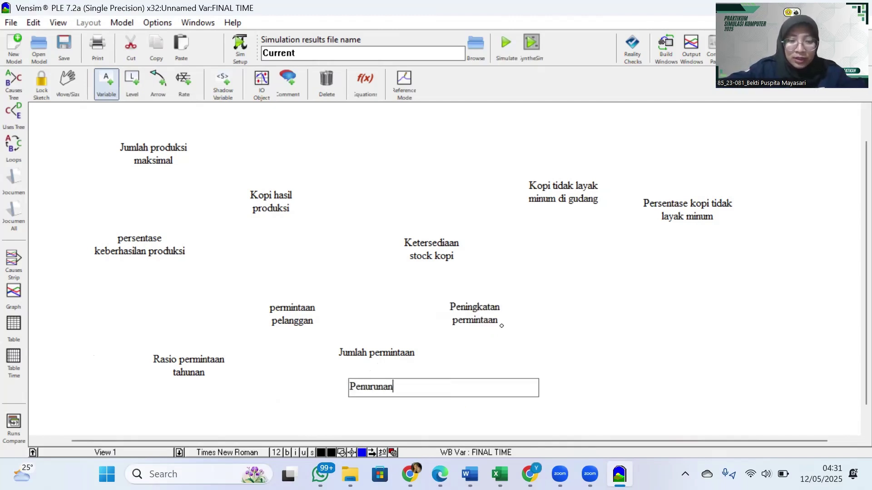
text(permintaan)
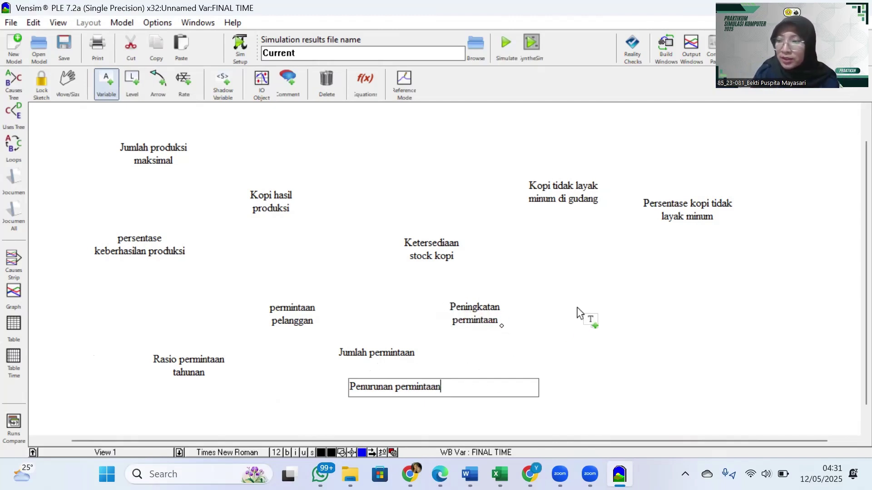
click(607, 315)
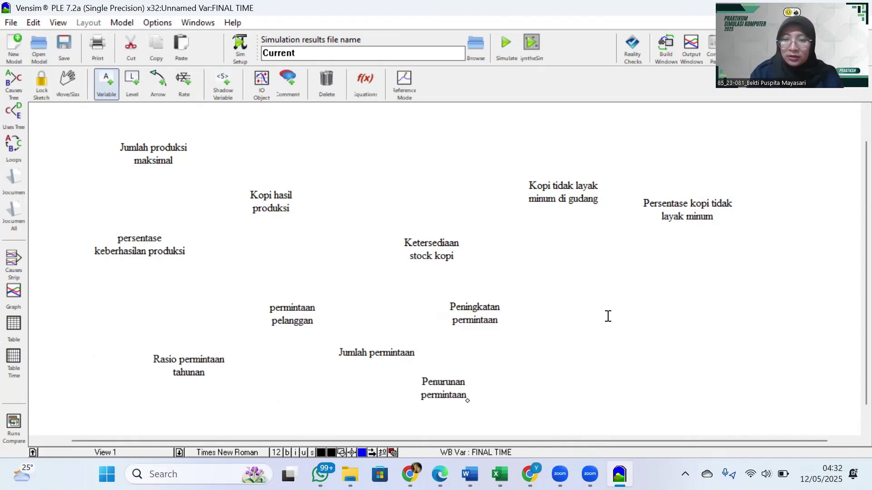
Step: Add a variable named "Persentase peningkatan permintaan" to the right of Peningkatan permintaan
click(606, 315)
text(Persentas)
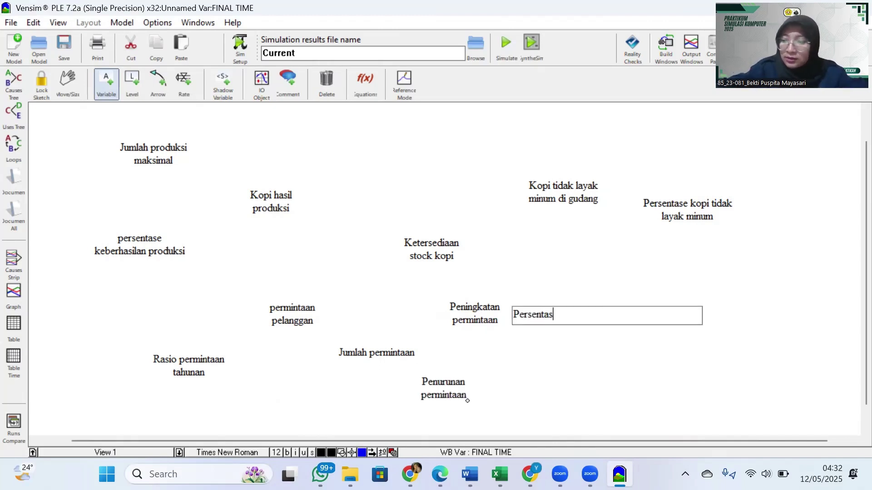
text(e pening)
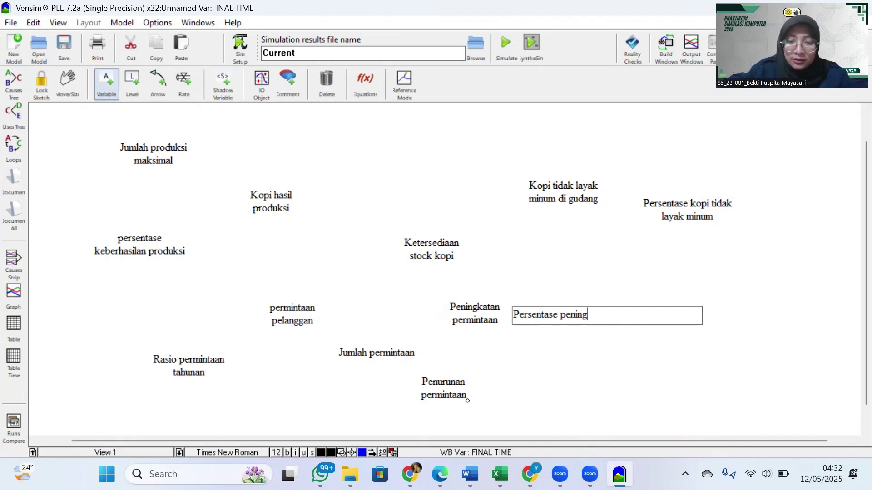
text(katan permintaan)
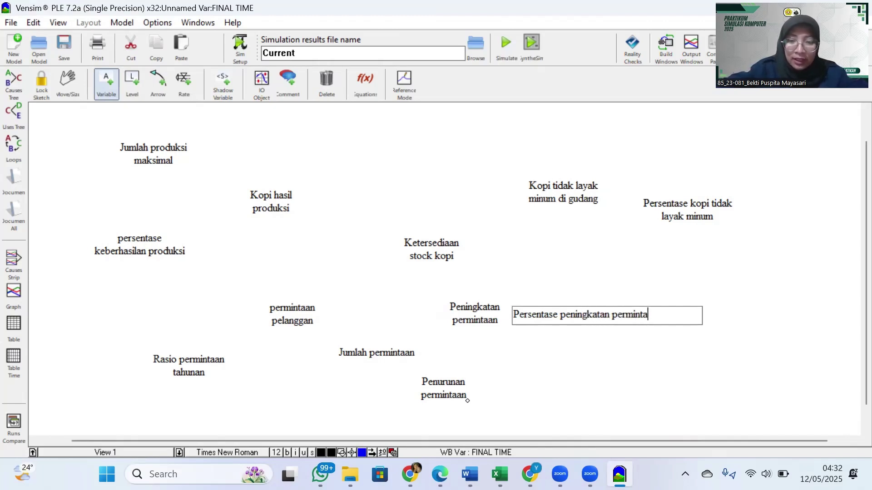
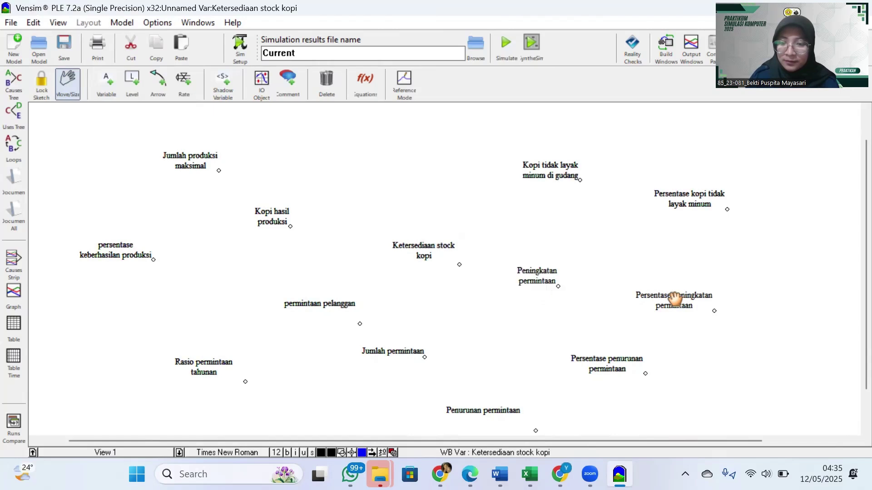
Step: Nudge Persentase penurunan permintaan slightly down and right, and draw a curved arrow from Kopi hasil produksi to Ketersediaan stock kopi, arching upward
mouse_move(613, 358)
mouse_down()
mouse_move(654, 368)
mouse_move(639, 369)
mouse_move(636, 379)
mouse_move(622, 367)
mouse_up()
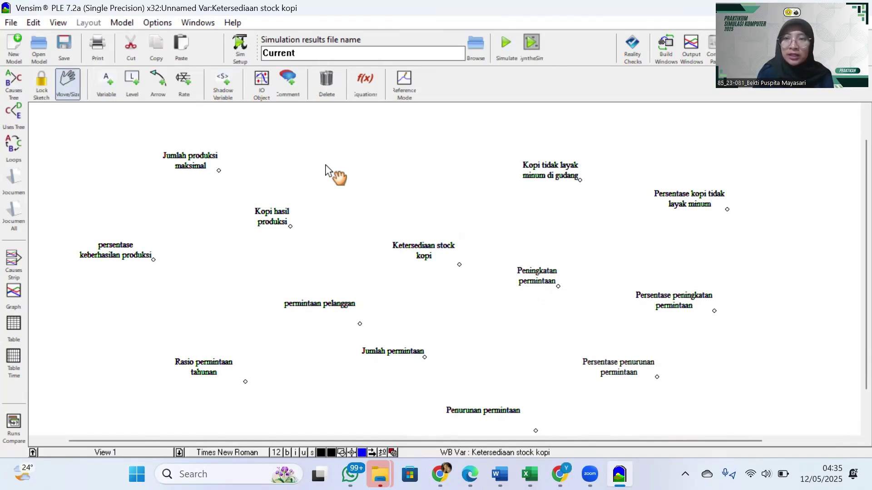
click(162, 90)
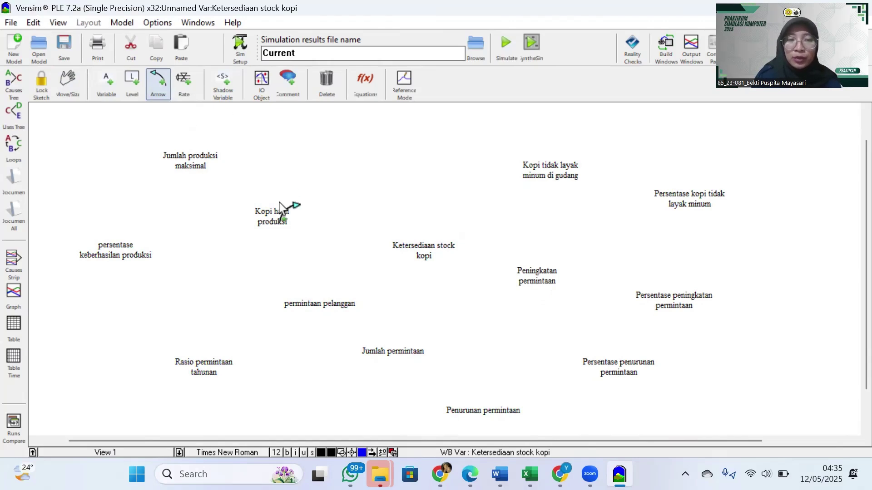
click(274, 225)
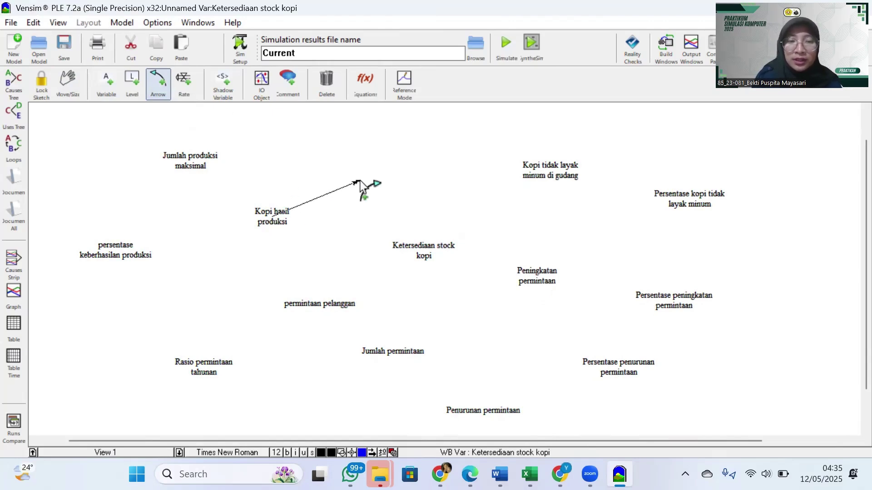
click(359, 181)
click(428, 254)
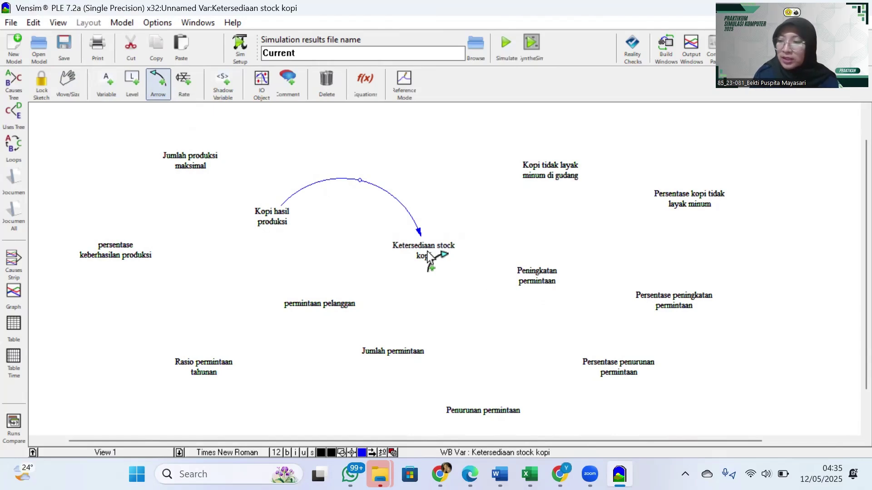
Step: Draw a curved arrow from permintaan pelanggan to Ketersediaan stock kopi, bending below the two variables
click(320, 308)
click(396, 325)
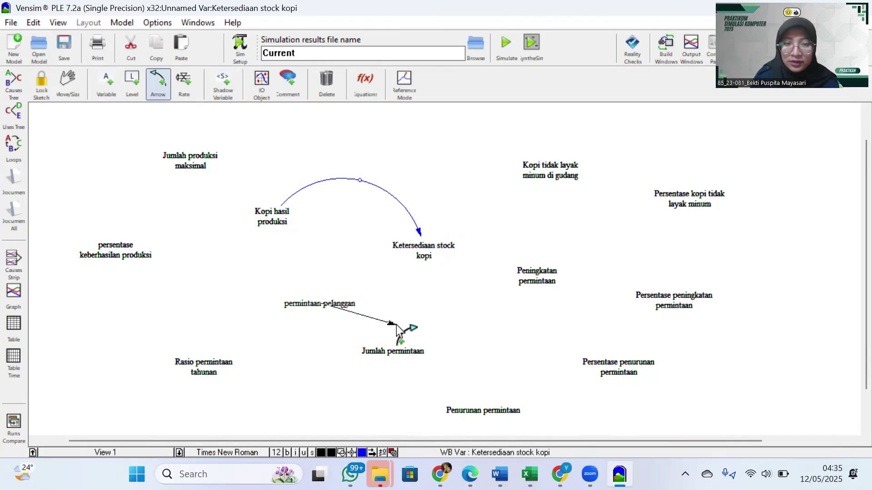
click(428, 249)
click(429, 247)
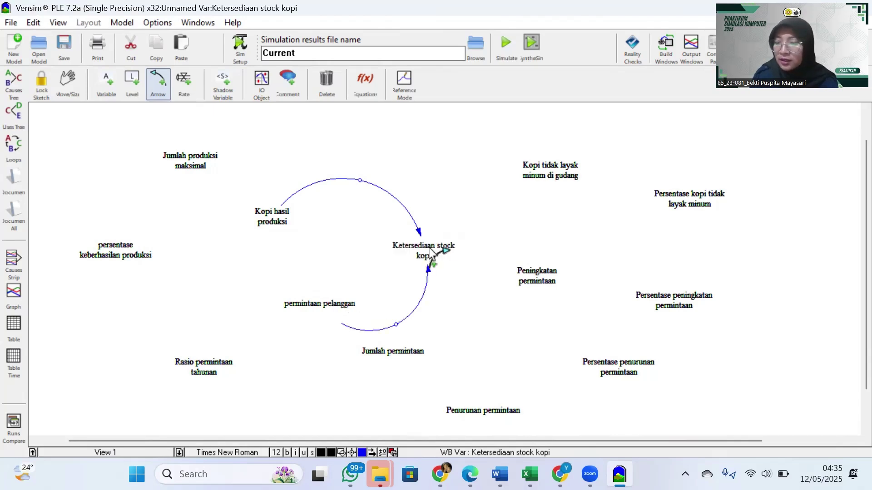
Step: Link Ketersediaan stock kopi and Kopi tidak layak minum di gudang with curved arrows in both directions, forming a loop
click(431, 247)
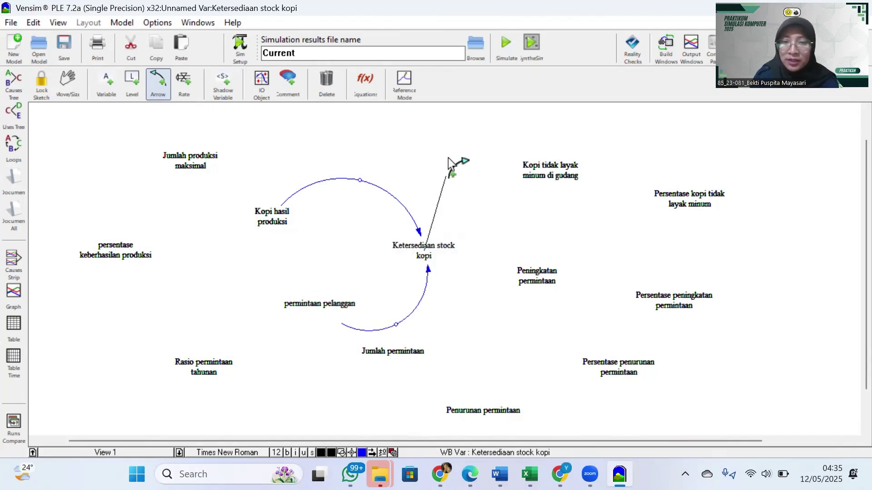
click(557, 173)
click(556, 171)
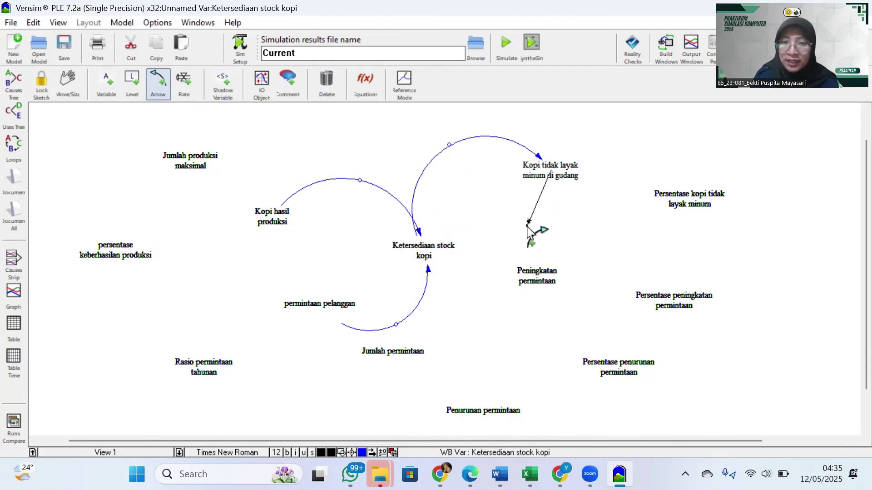
click(527, 226)
click(435, 249)
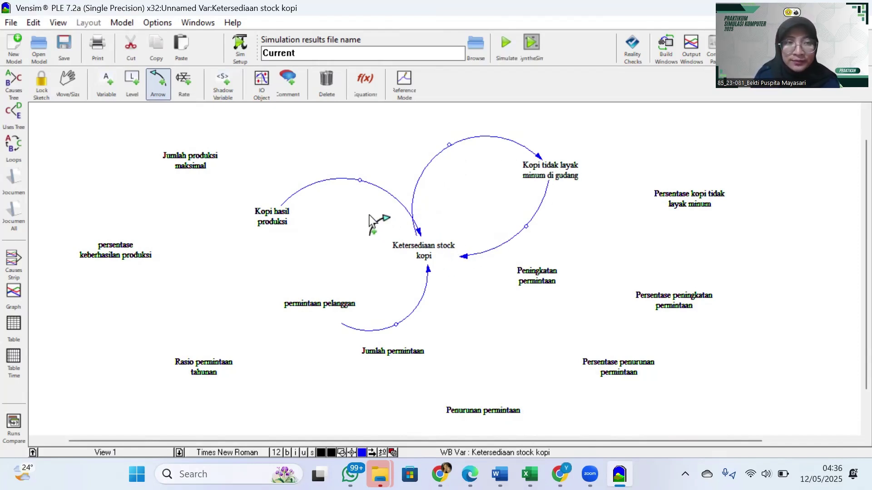
Step: Draw curved arrows from Jumlah produksi maksimal, arching above, and persentase keberhasilan produksi, bending below, to Kopi hasil produksi
click(191, 159)
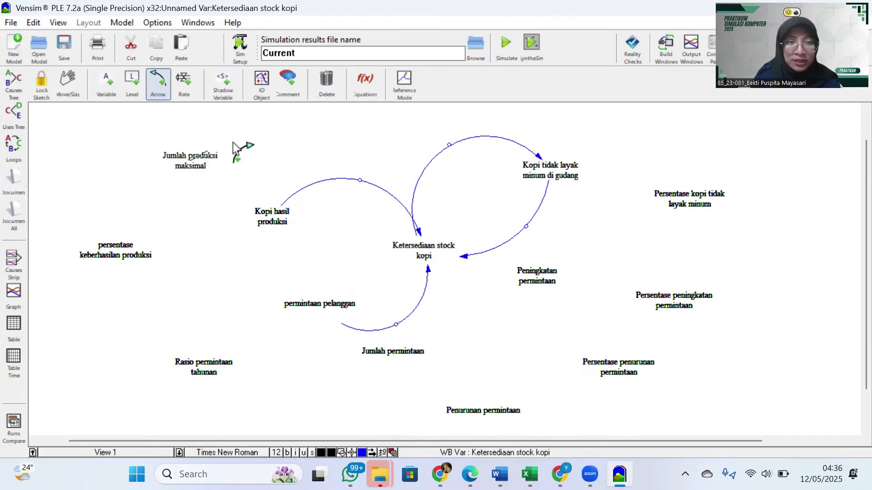
click(258, 133)
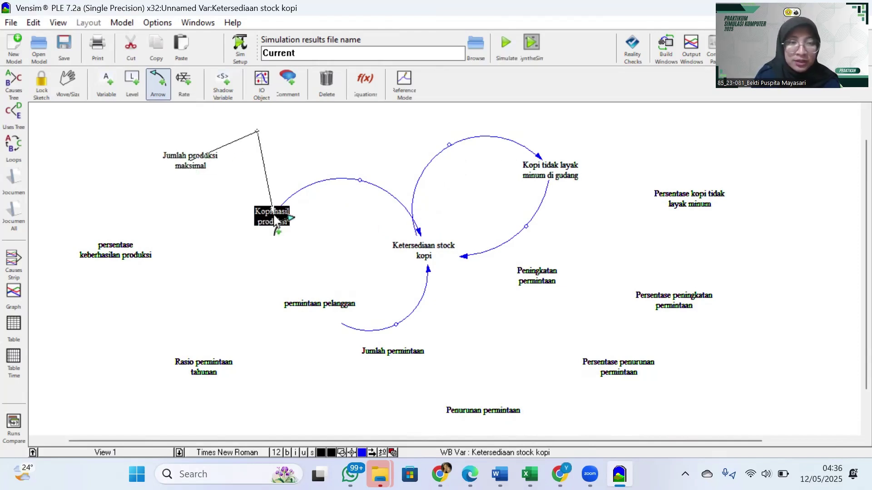
click(276, 220)
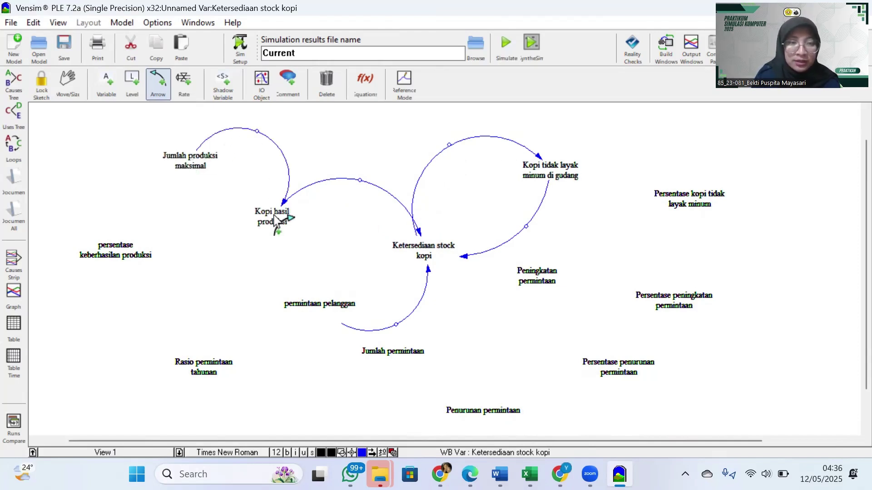
click(111, 252)
click(225, 271)
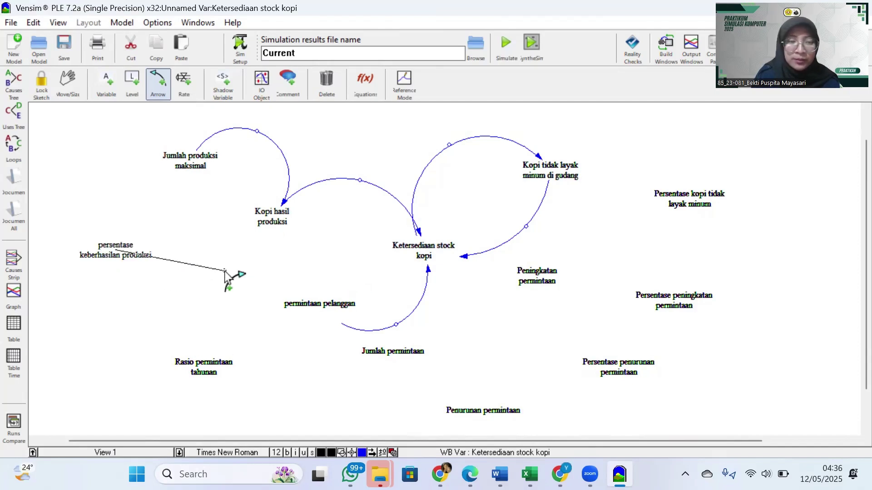
click(273, 220)
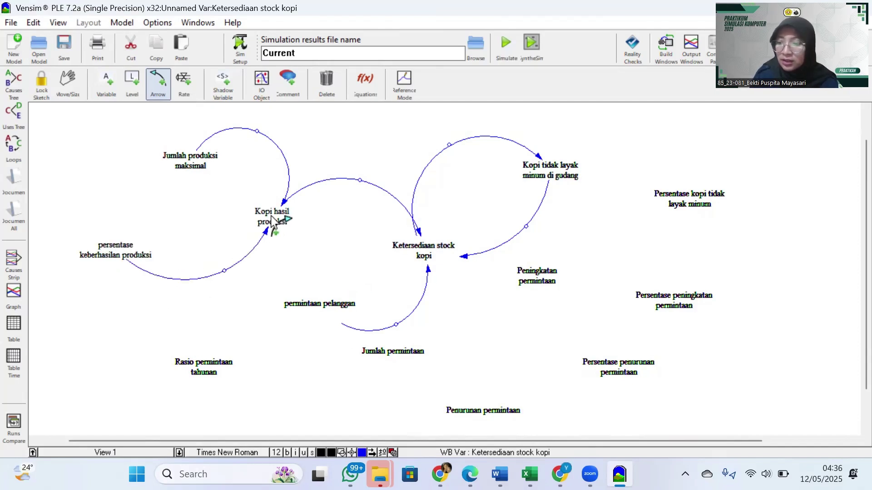
Step: Draw curved arrows from Rasio permintaan tahunan, arching above, and Jumlah permintaan, bending below, to permintaan pelanggan
click(204, 366)
click(232, 293)
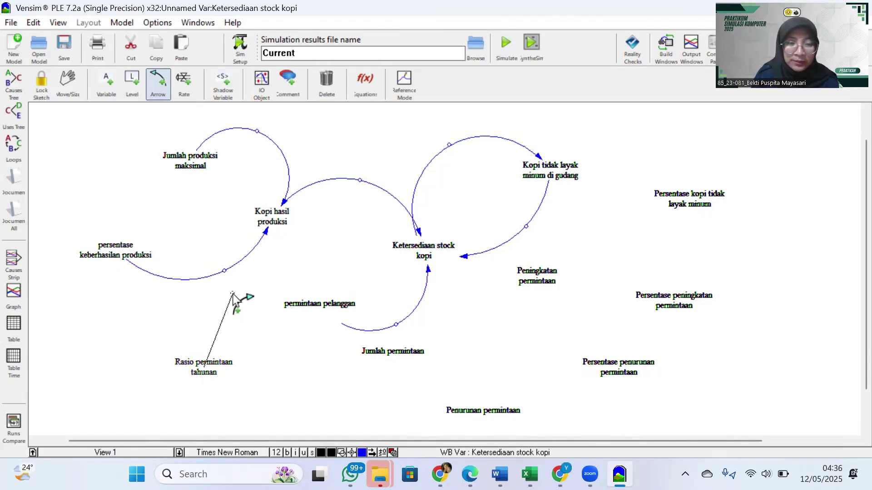
click(328, 307)
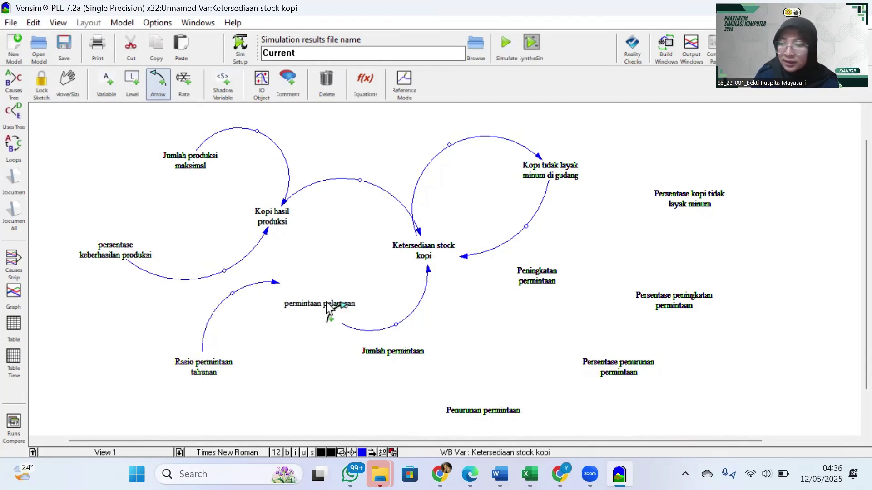
click(404, 356)
click(321, 383)
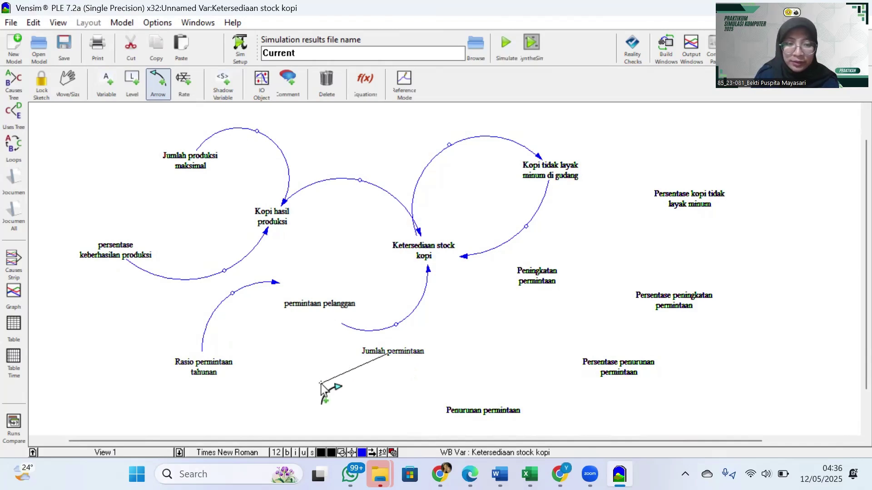
click(316, 306)
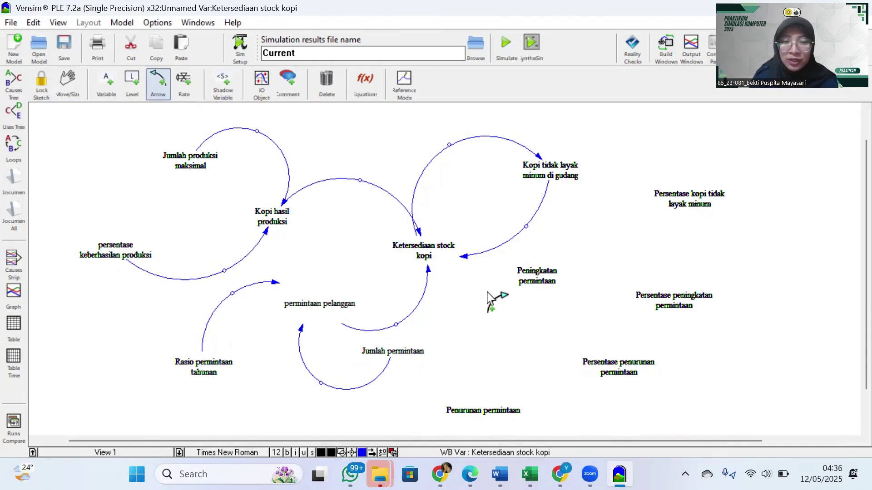
Step: Link Jumlah permintaan and Peningkatan permintaan with curved arrows in both directions, forming a loop
click(399, 354)
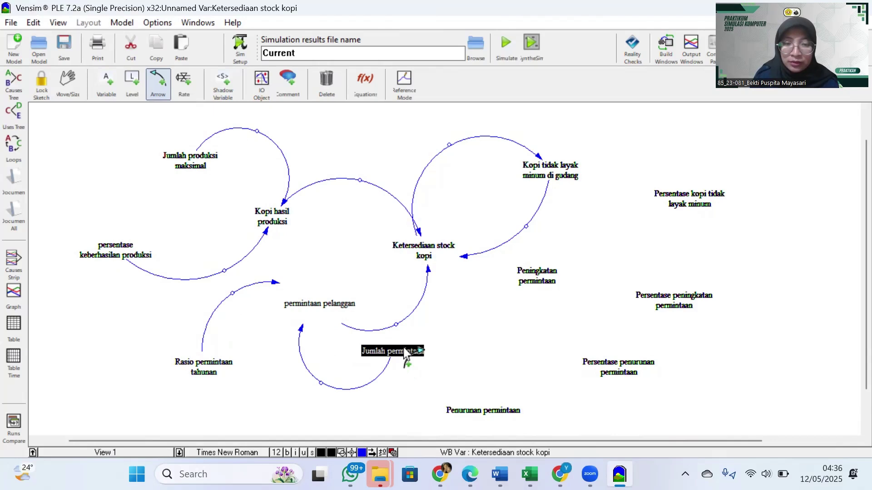
click(466, 293)
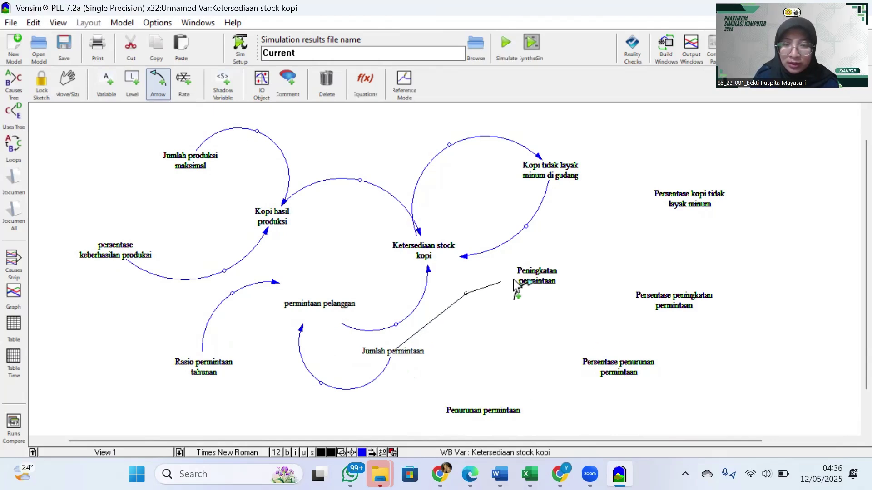
click(540, 281)
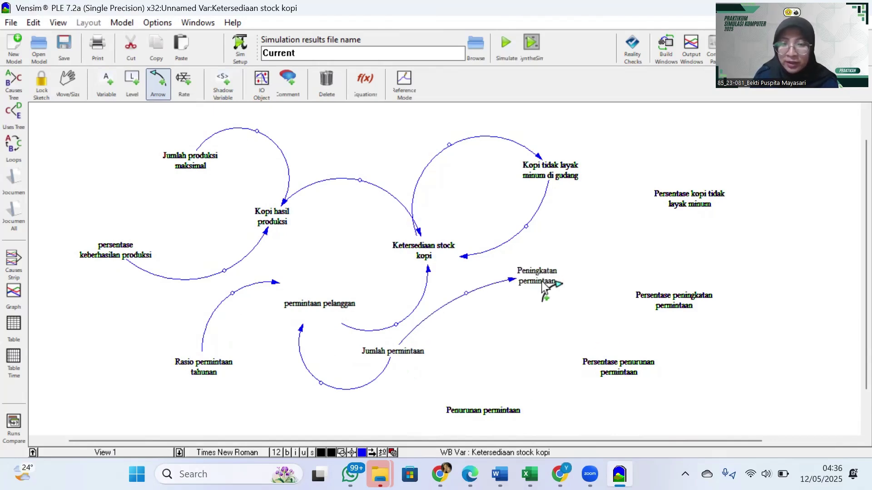
click(541, 282)
click(480, 338)
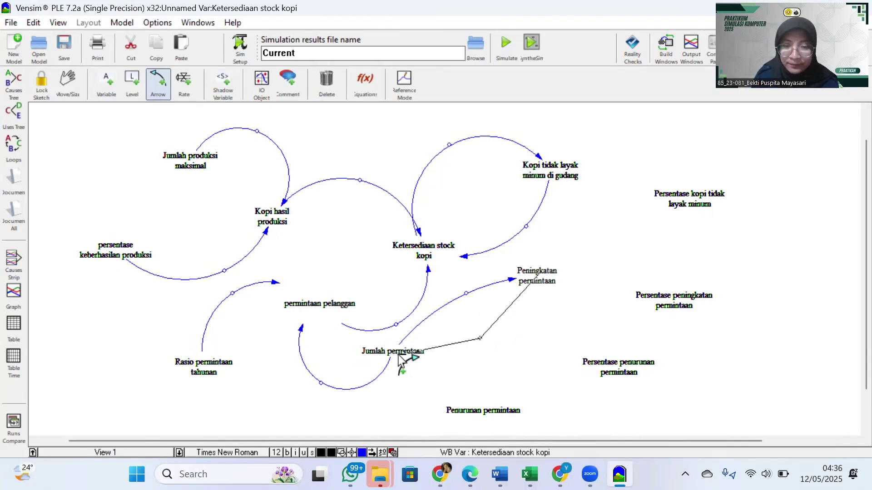
click(400, 358)
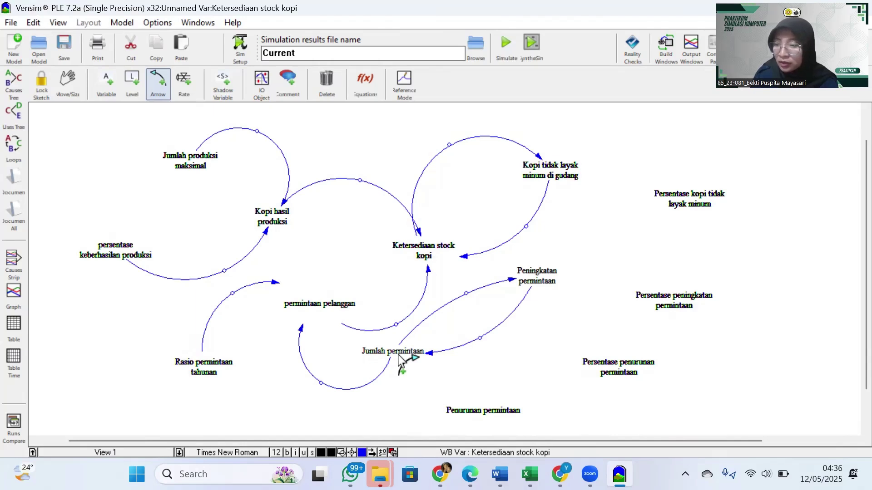
Step: Link Penurunan permintaan and Jumlah permintaan with curved arrows in both directions, forming a loop
click(482, 410)
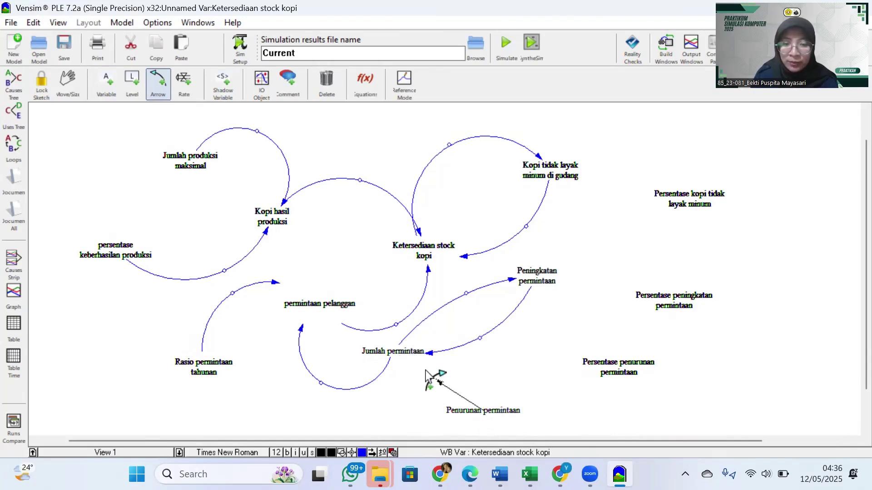
click(449, 374)
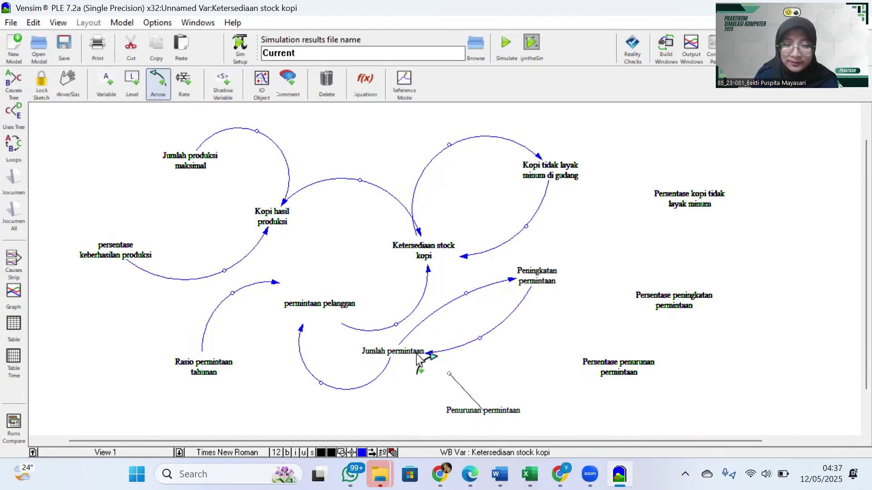
click(408, 357)
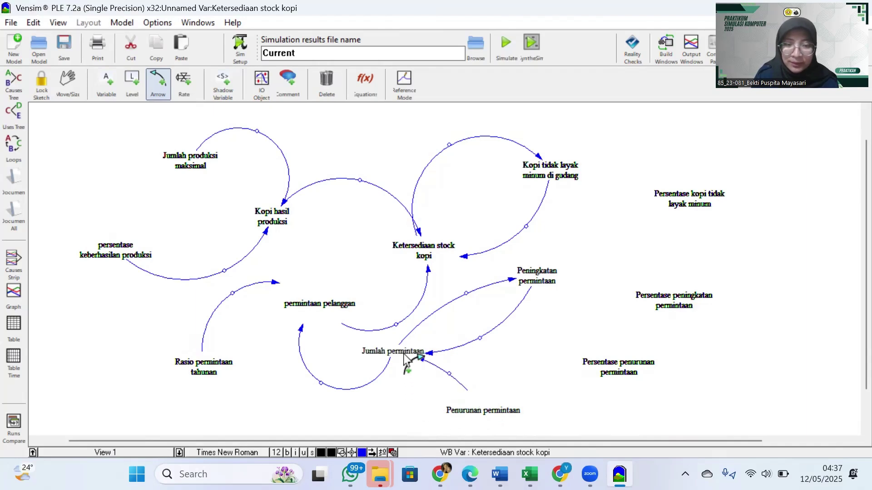
click(403, 357)
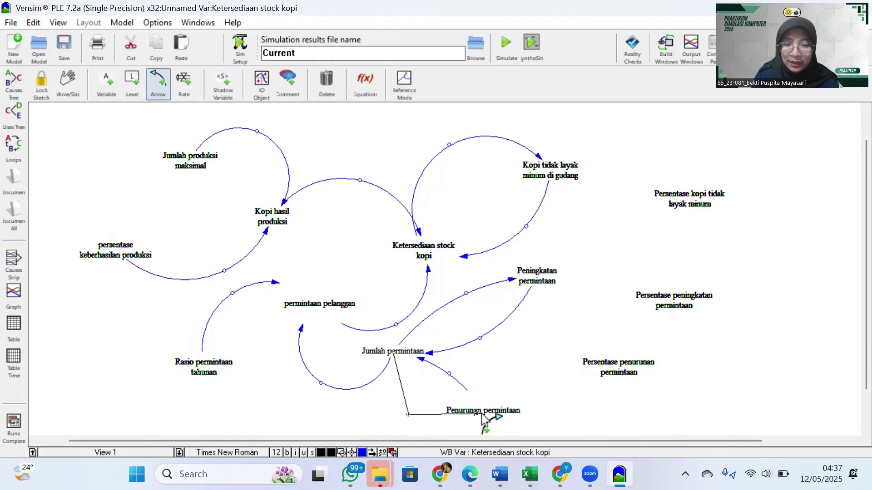
click(482, 417)
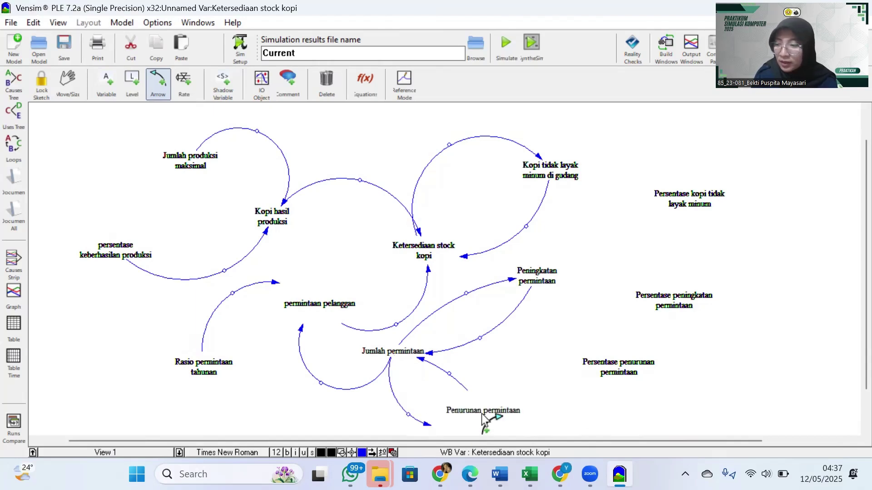
Step: Draw curved arrows from Persentase peningkatan permintaan to Peningkatan permintaan and from Persentase penurunan permintaan to Penurunan permintaan
click(667, 302)
click(618, 247)
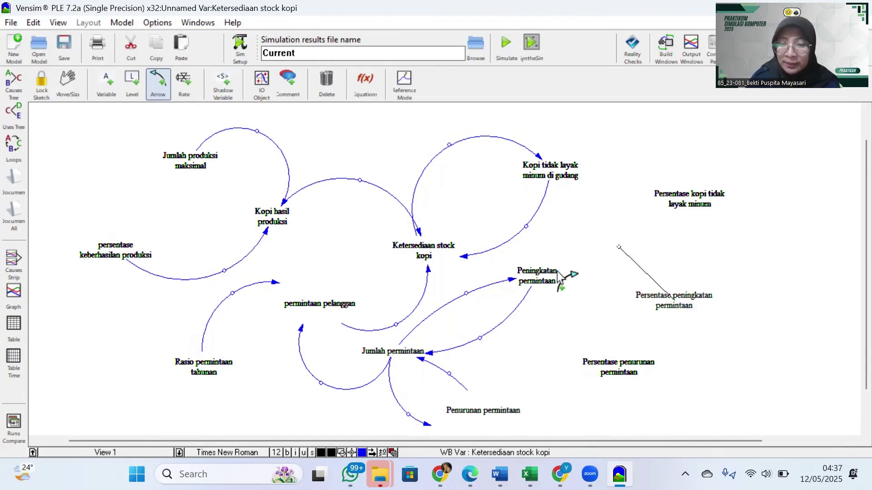
click(544, 274)
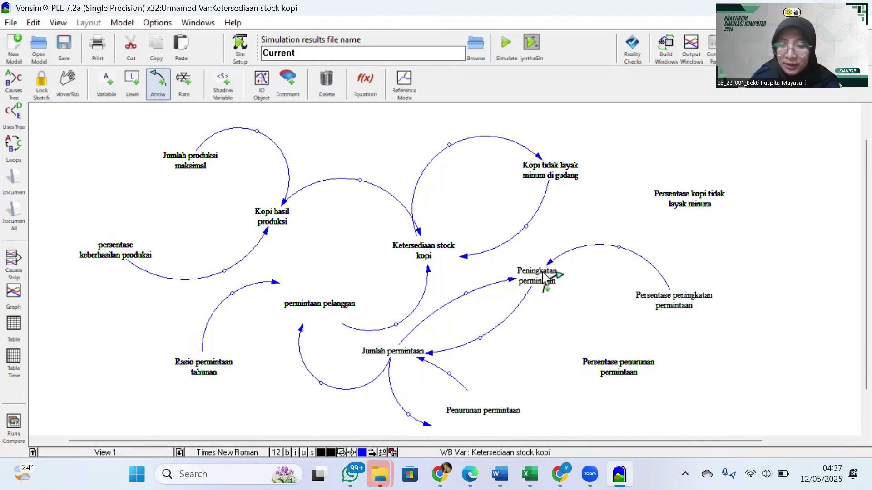
click(630, 374)
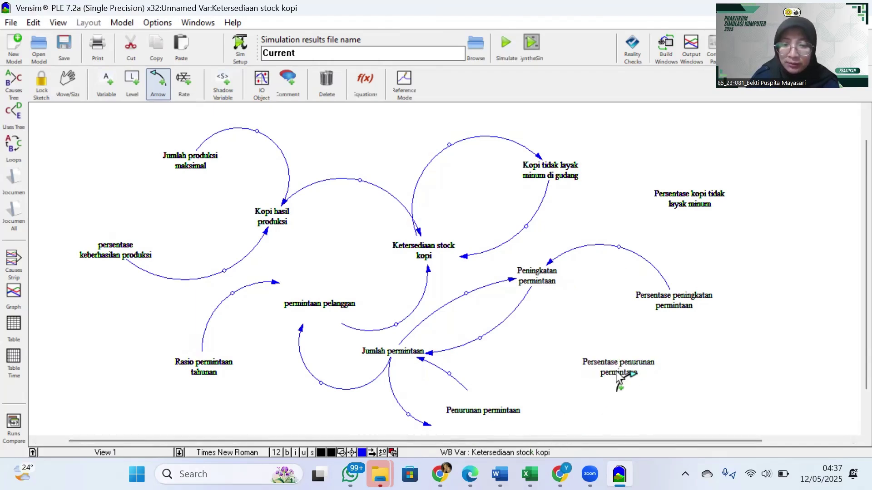
click(622, 375)
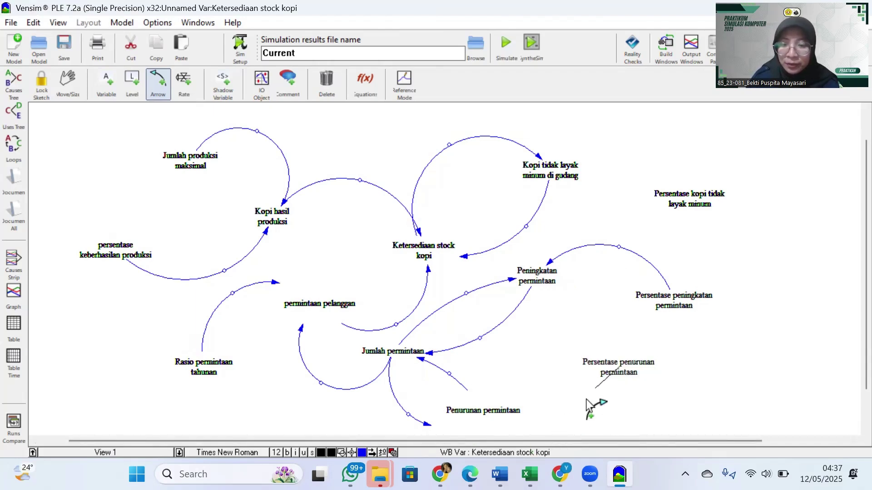
click(505, 414)
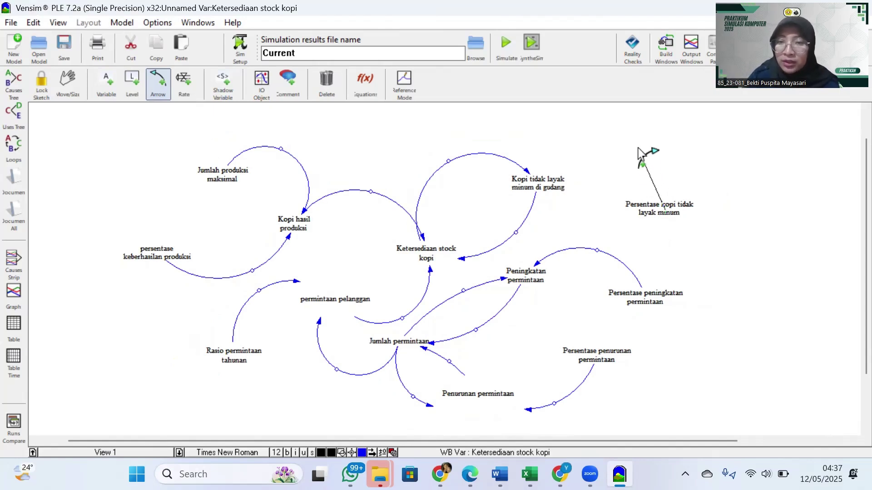
Step: Draw a curved arrow from Persentase kopi tidak layak minum to Kopi tidak layak minum di gudang, arching upward
click(658, 204)
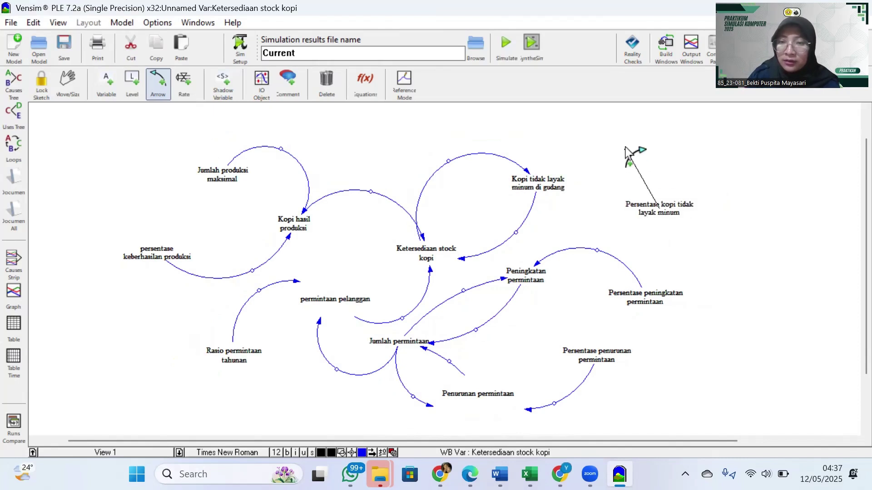
click(625, 147)
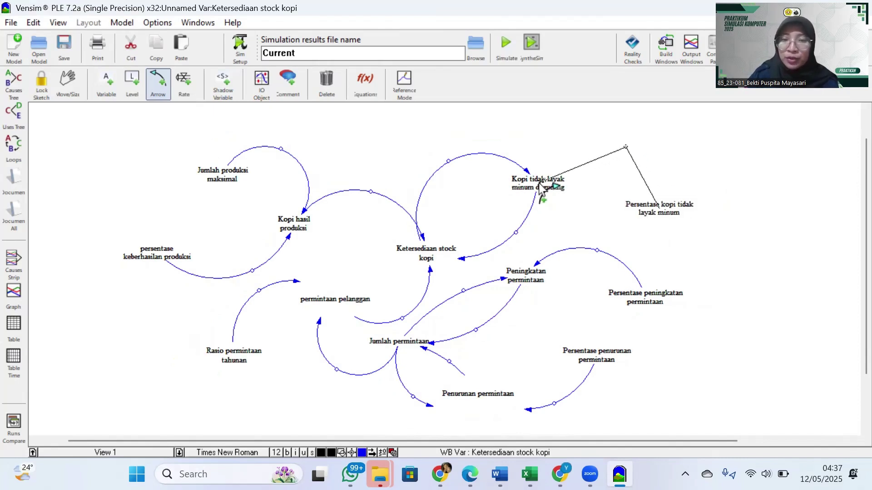
click(540, 187)
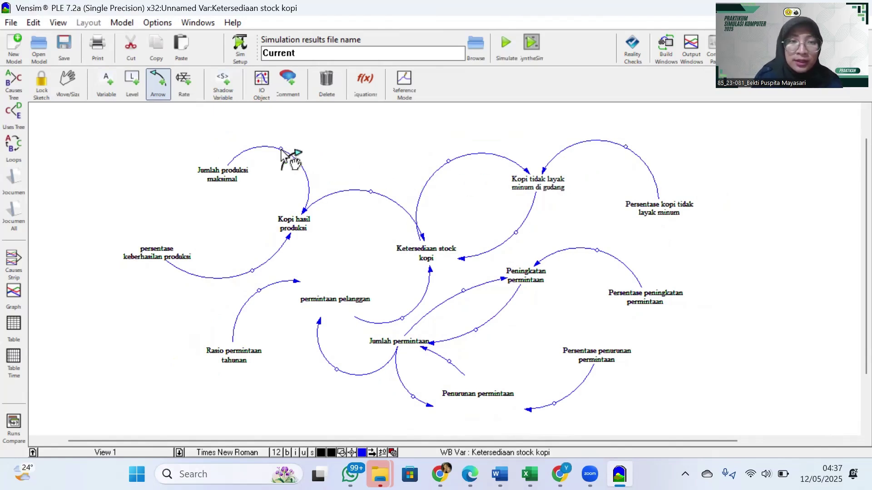
Step: Reshape the arrows from Jumlah produksi maksimal through Kopi hasil produksi to Ketersediaan stock kopi, and its loop with Kopi tidak layak minum di gudang
mouse_move(281, 149)
mouse_down()
mouse_move(256, 148)
mouse_move(295, 158)
mouse_move(280, 150)
mouse_up()
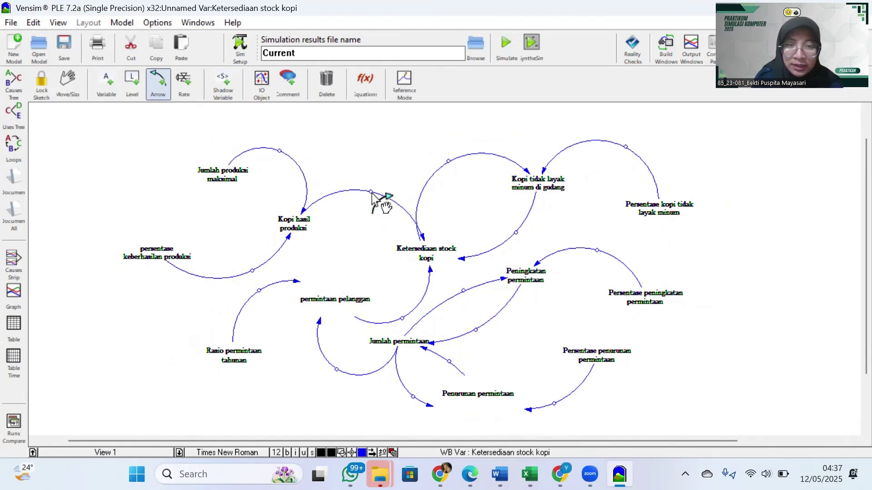
mouse_move(372, 192)
mouse_down()
mouse_move(409, 209)
mouse_move(359, 194)
mouse_up()
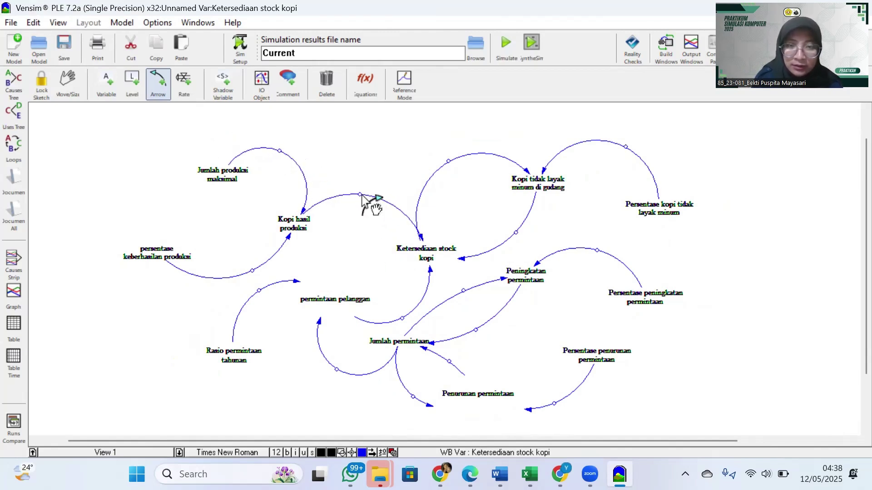
drag(448, 160, 433, 203)
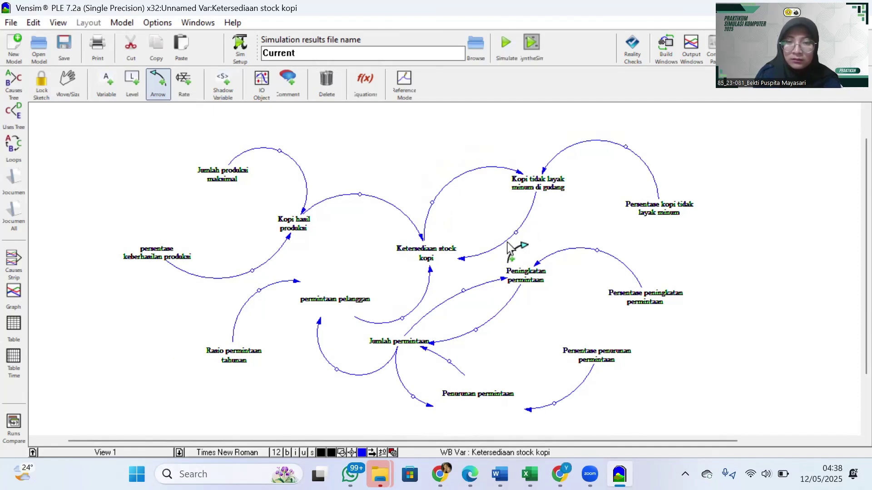
drag(516, 233, 505, 263)
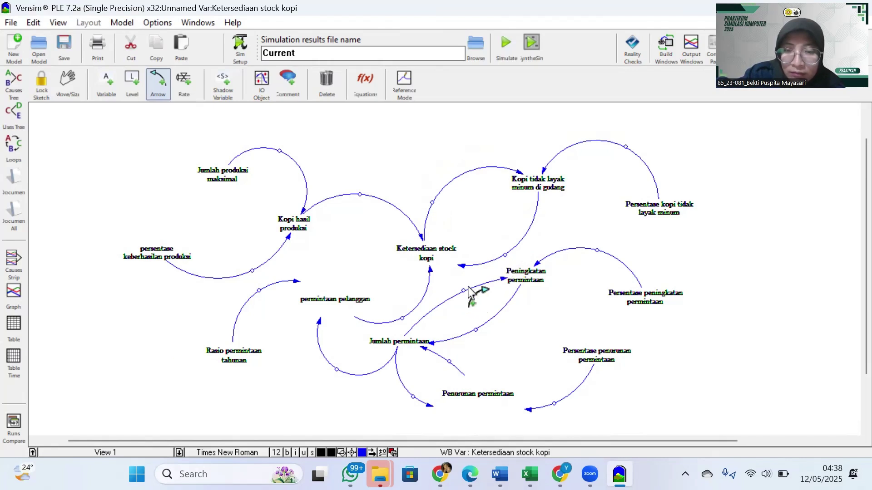
Step: Reshape the arrows between Jumlah permintaan and Peningkatan permintaan, and shift Penurunan permintaan down and right and Jumlah permintaan down
drag(463, 291, 445, 290)
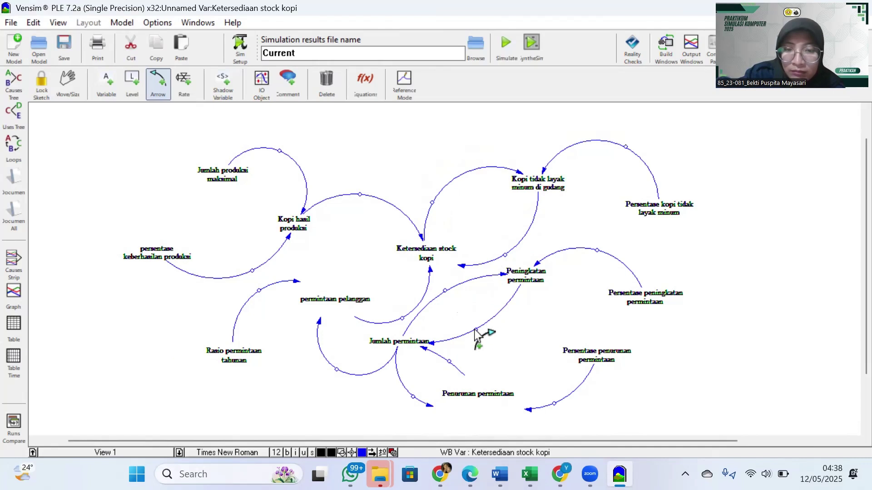
drag(477, 331, 446, 360)
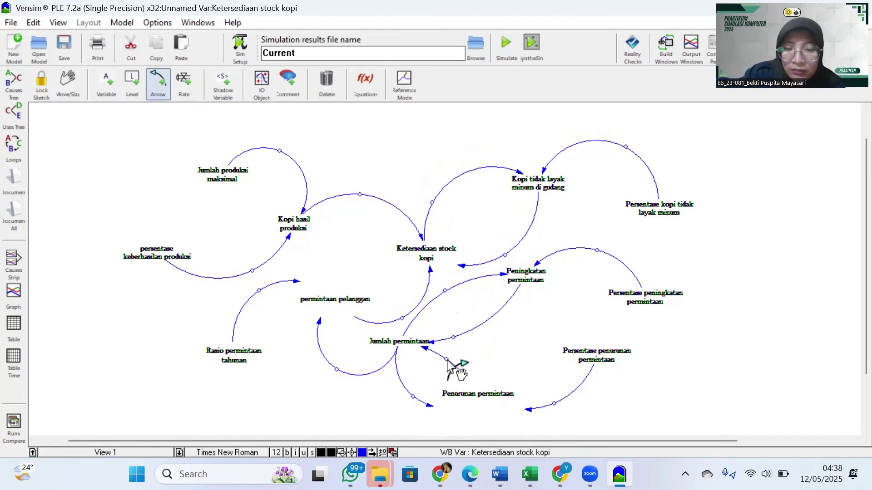
drag(477, 395, 494, 410)
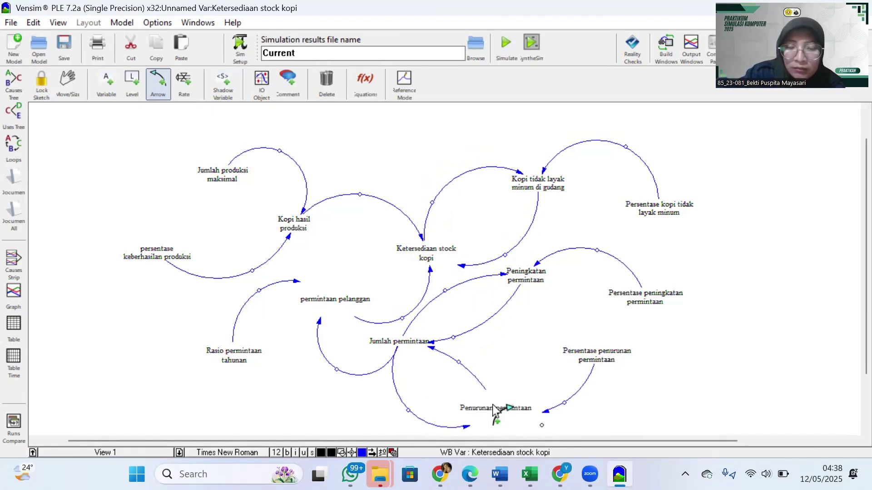
drag(404, 341, 404, 362)
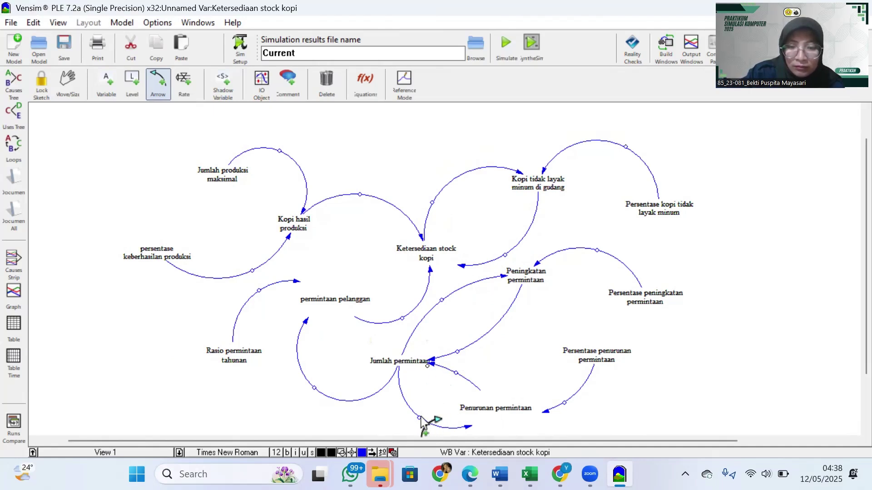
Step: Move Persentase penurunan permintaan to the right and Penurunan permintaan up and right, and reshape both arrows between Penurunan permintaan and Jumlah permintaan
drag(598, 357, 636, 360)
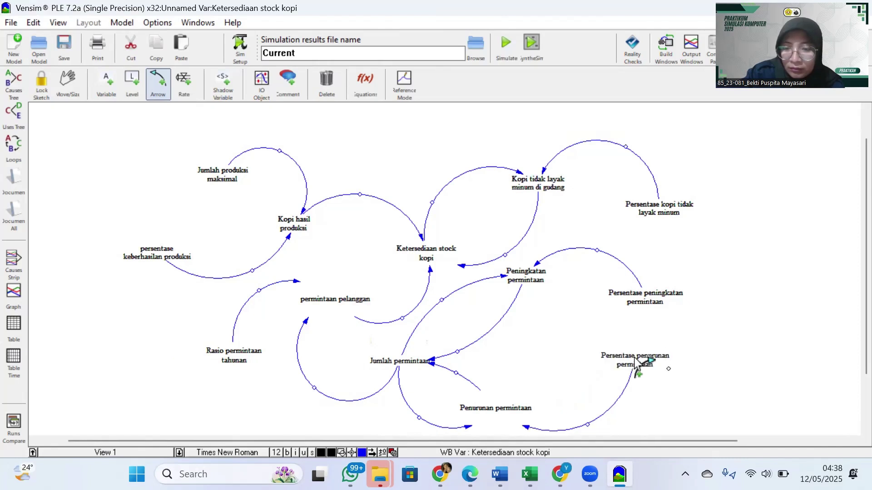
drag(516, 409, 537, 399)
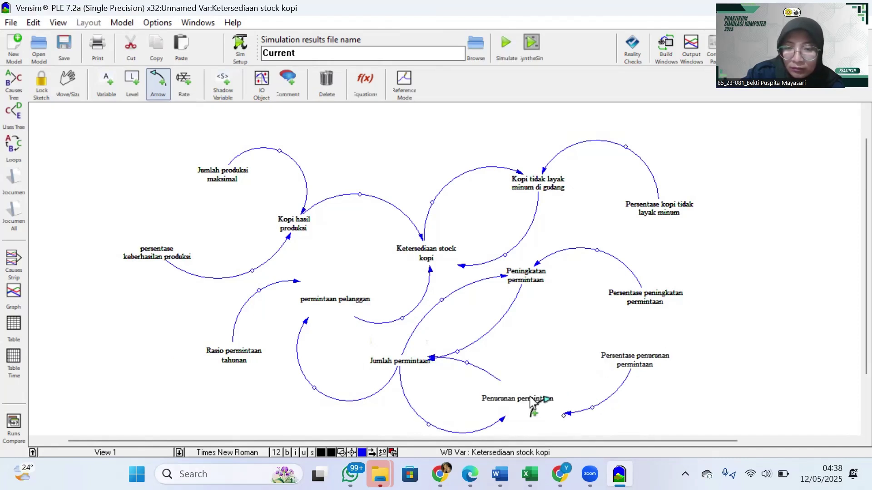
drag(466, 363, 437, 367)
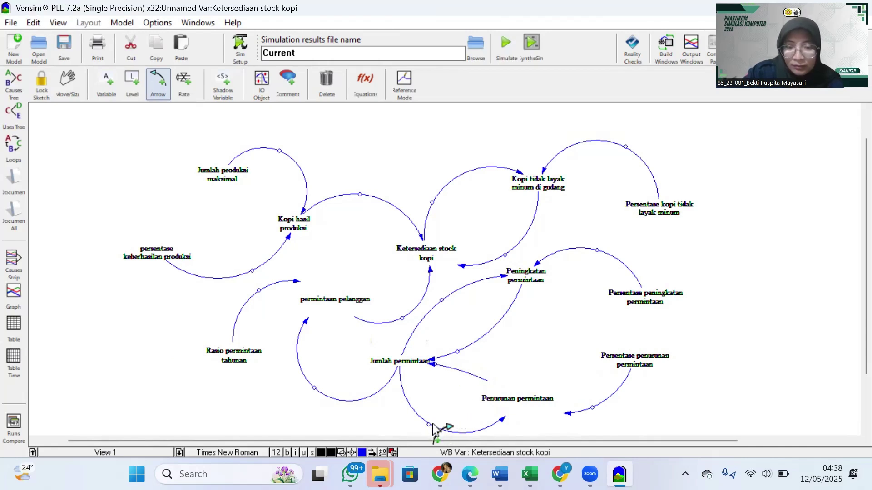
mouse_move(440, 428)
mouse_down()
mouse_move(467, 422)
mouse_move(457, 421)
mouse_up()
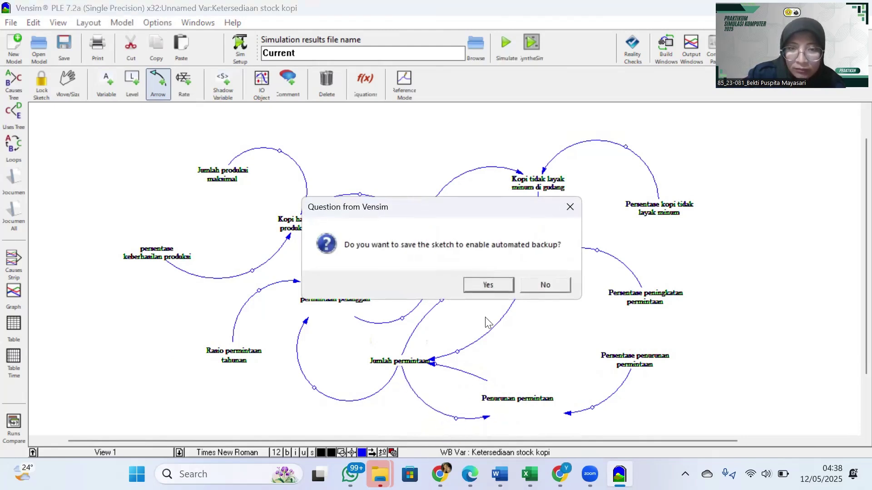
Step: Decline saving the sketch for automated backup and cancel the stray arrow drawing
click(533, 288)
drag(533, 288, 473, 343)
drag(473, 340, 643, 286)
key(Escape)
key(Escape)
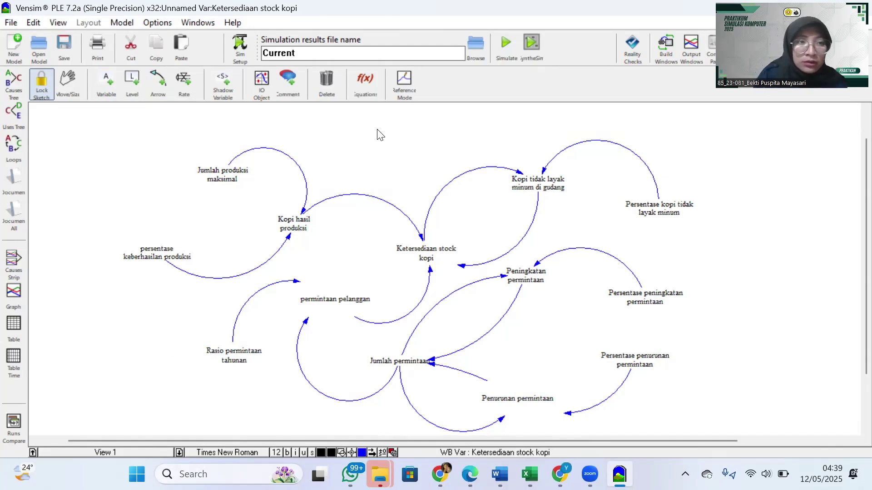
Step: Adjust the curves of the arrows from Jumlah produksi maksimal to Kopi hasil produksi and from Jumlah permintaan to permintaan pelanggan
click(164, 93)
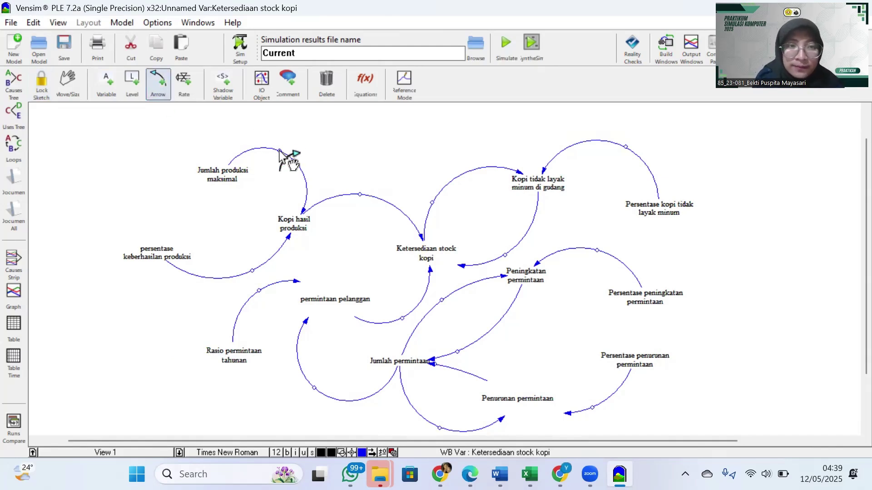
mouse_move(280, 151)
mouse_down()
mouse_move(257, 149)
mouse_move(289, 155)
mouse_up()
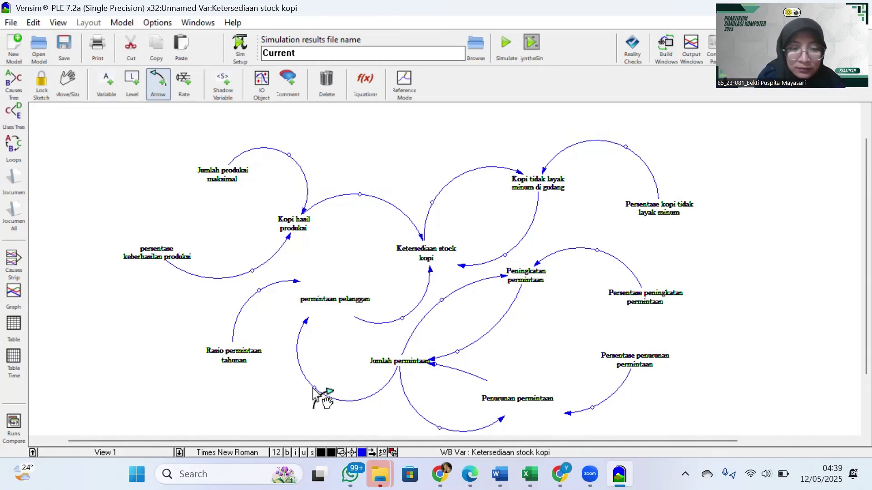
drag(326, 391, 359, 394)
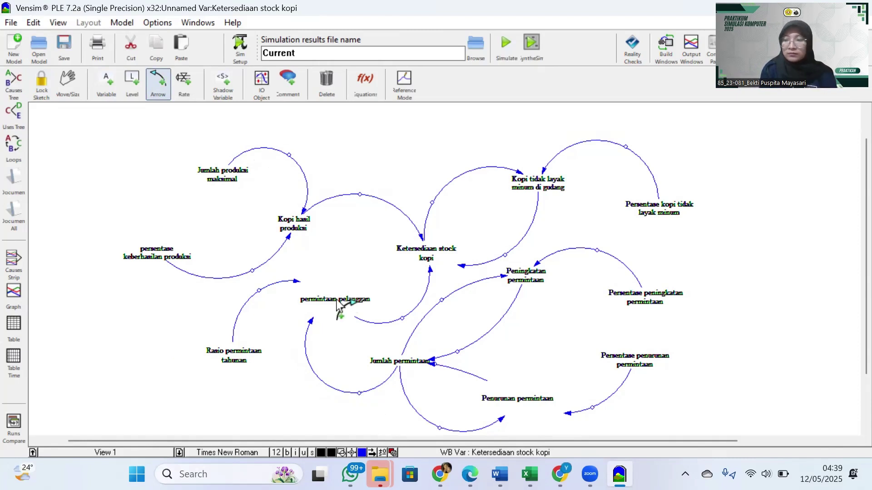
Step: Narrow the permintaan pelanggan variable so that its name wraps onto two lines
click(67, 82)
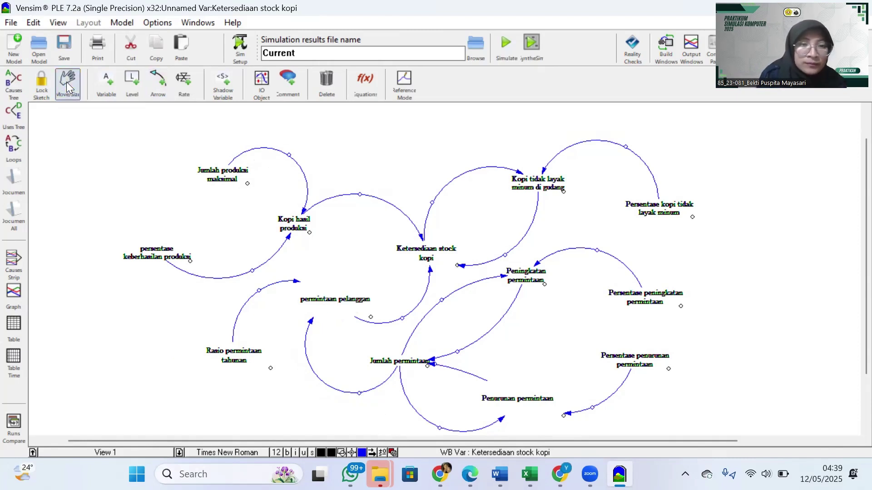
click(333, 300)
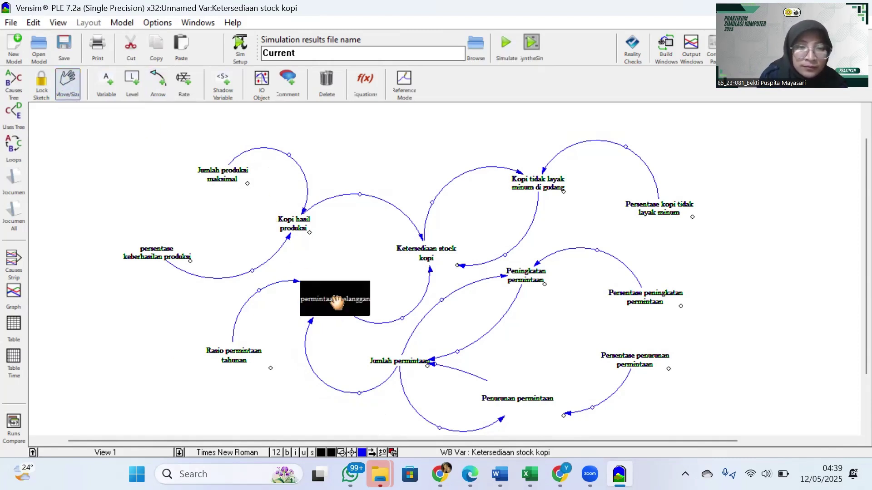
click(381, 314)
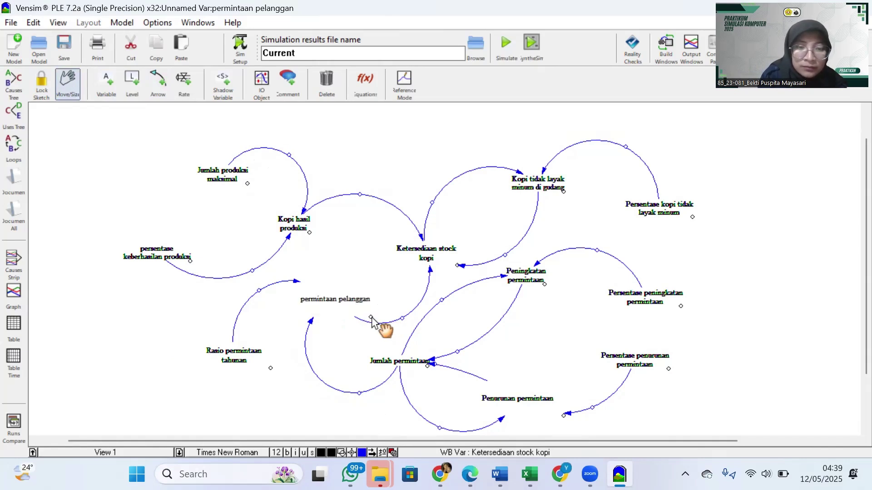
drag(371, 318, 359, 320)
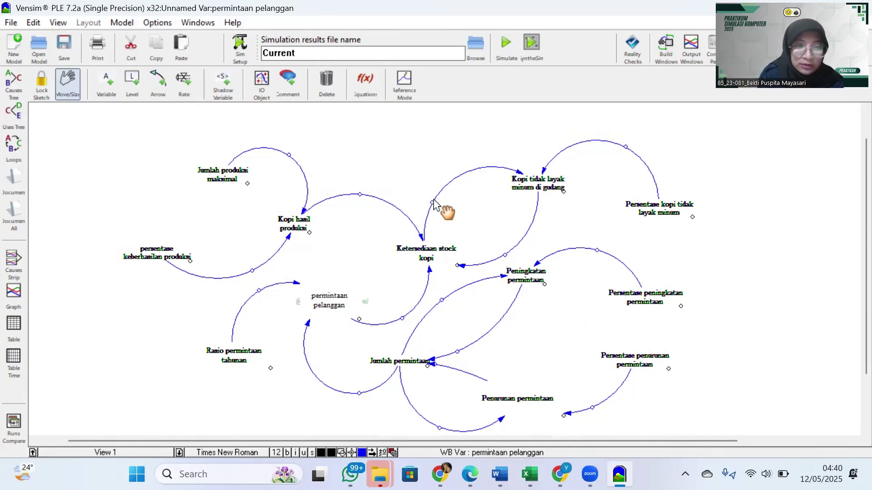
Step: Set + polarity on the arrow from Kopi hasil produksi to Ketersediaan stock kopi and - polarity on the one from permintaan pelanggan
right_click(419, 235)
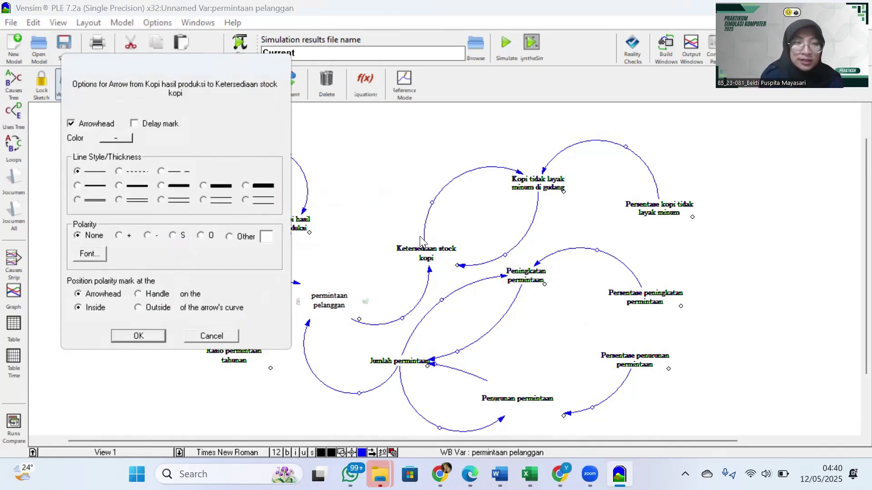
click(119, 235)
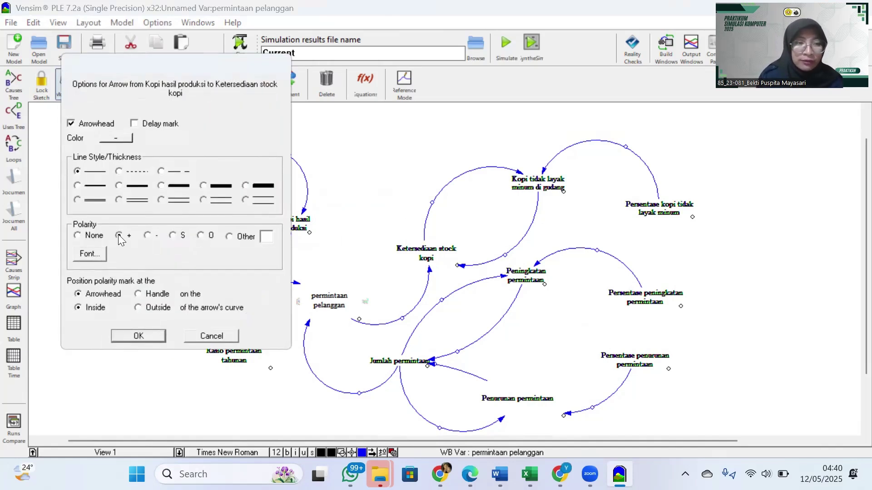
click(144, 336)
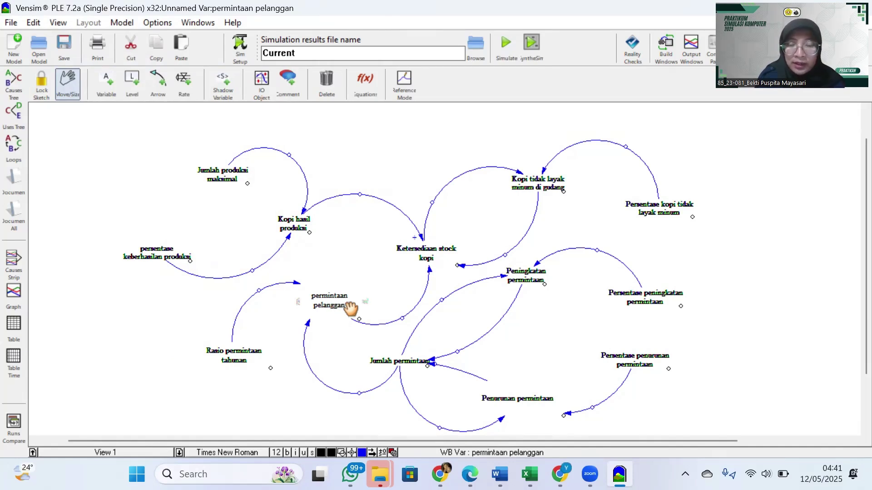
click(429, 271)
right_click(429, 271)
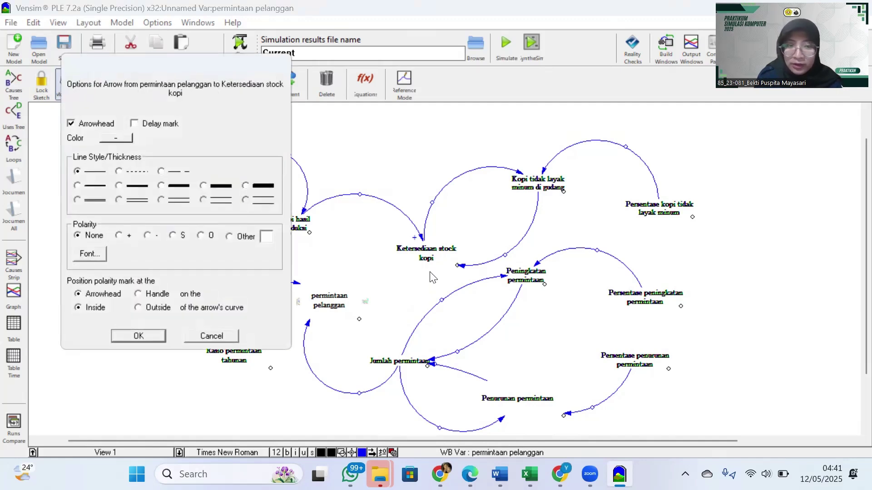
click(143, 334)
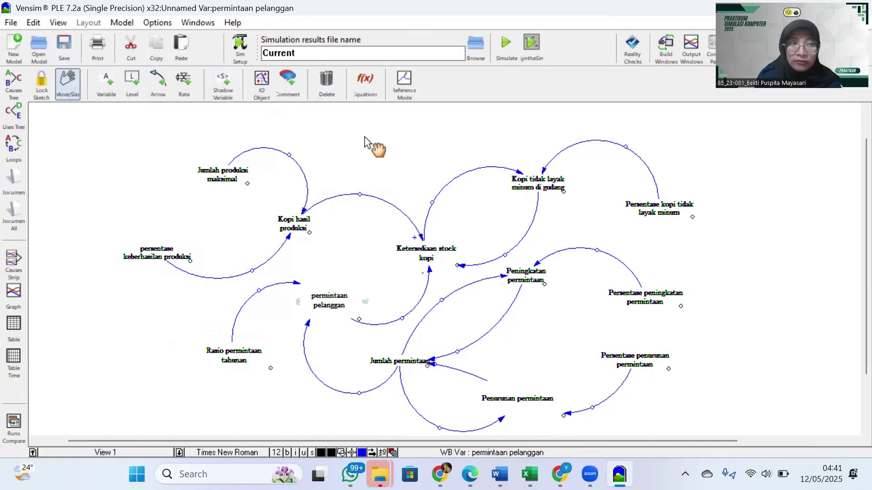
Step: Set + polarity on the arrow from Ketersediaan stock kopi to Kopi tidak layak minum di gudang and - polarity on the return arrow
click(158, 83)
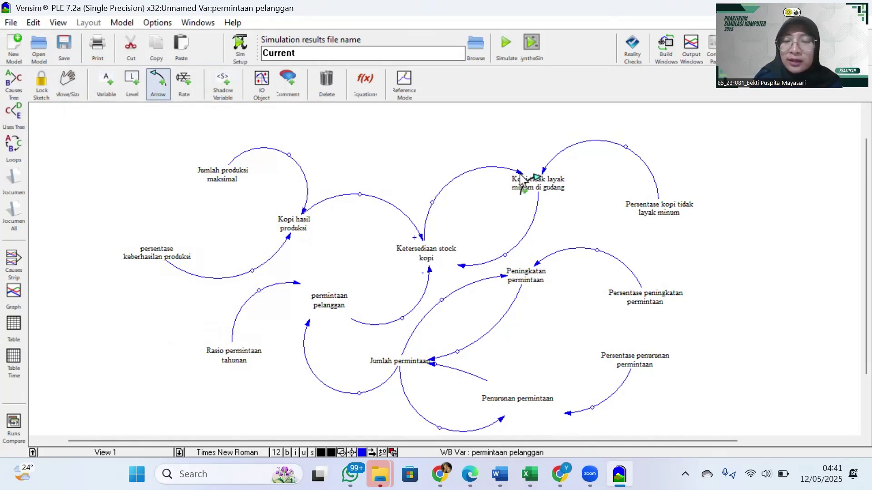
click(520, 177)
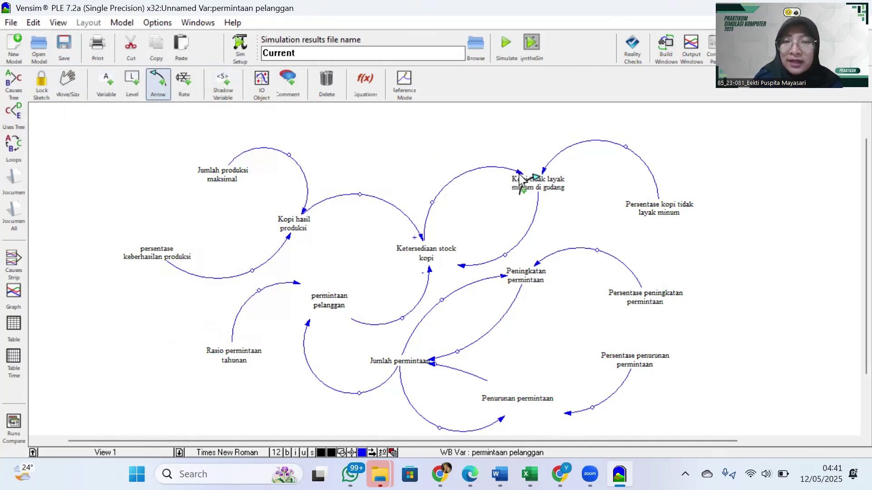
right_click(519, 174)
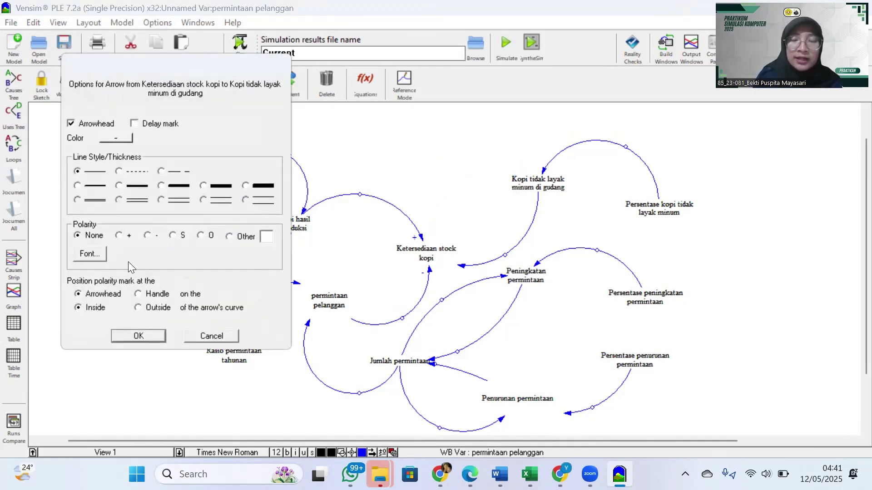
click(119, 236)
click(137, 336)
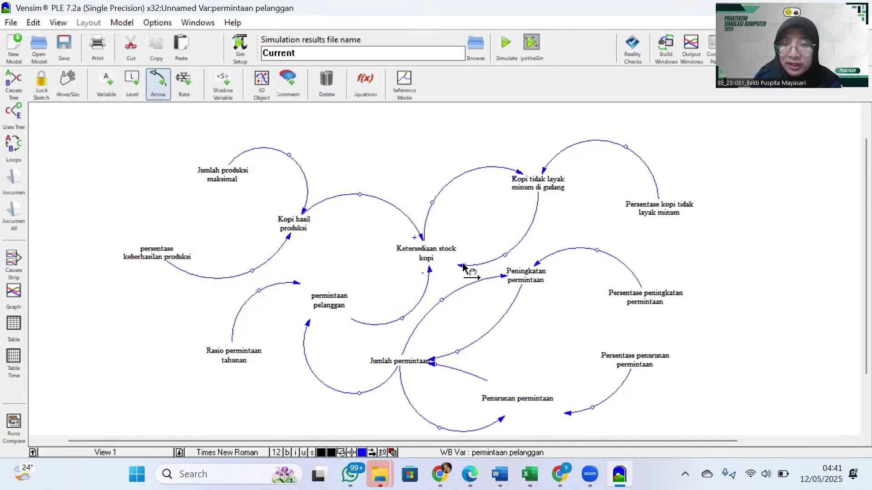
right_click(463, 266)
click(147, 236)
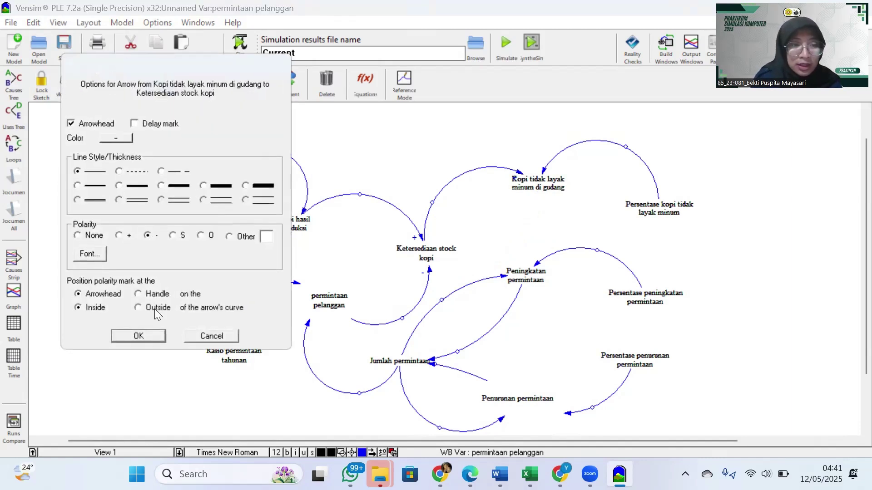
click(157, 336)
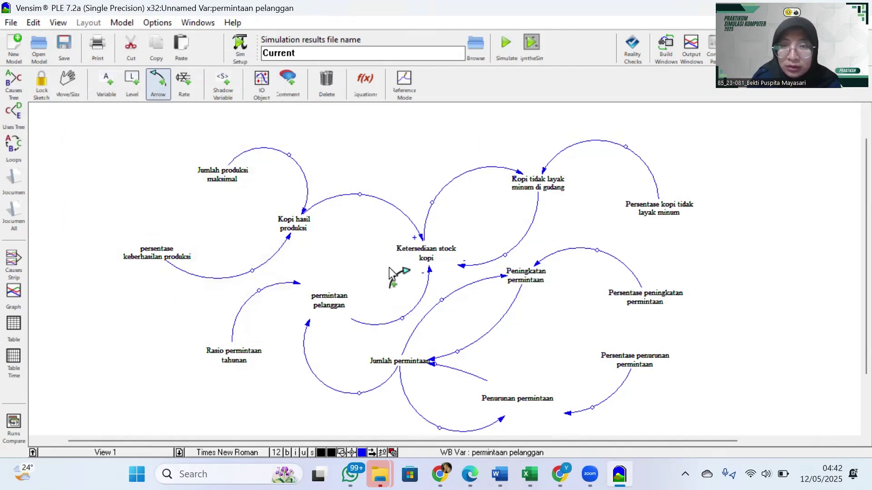
Step: Recheck the polarity from Ketersediaan stock kopi to Kopi tidak layak minum di gudang and set + on the arrow from Persentase kopi tidak layak minum
right_click(519, 174)
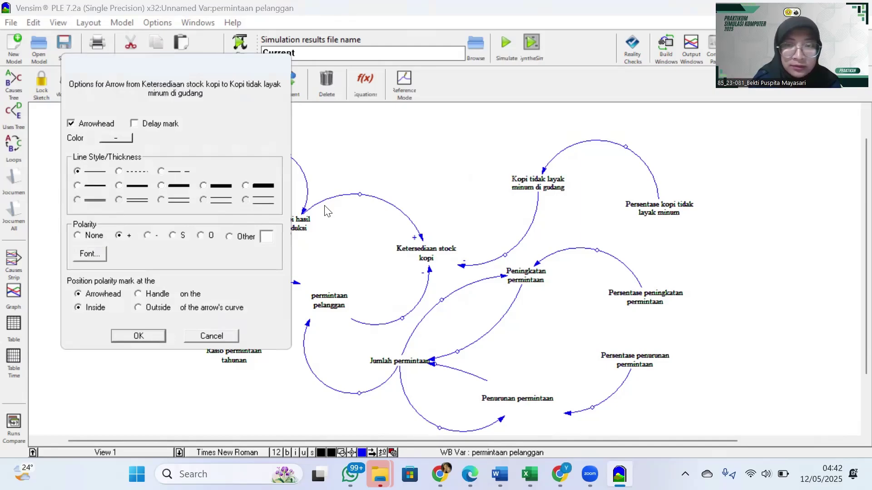
click(157, 334)
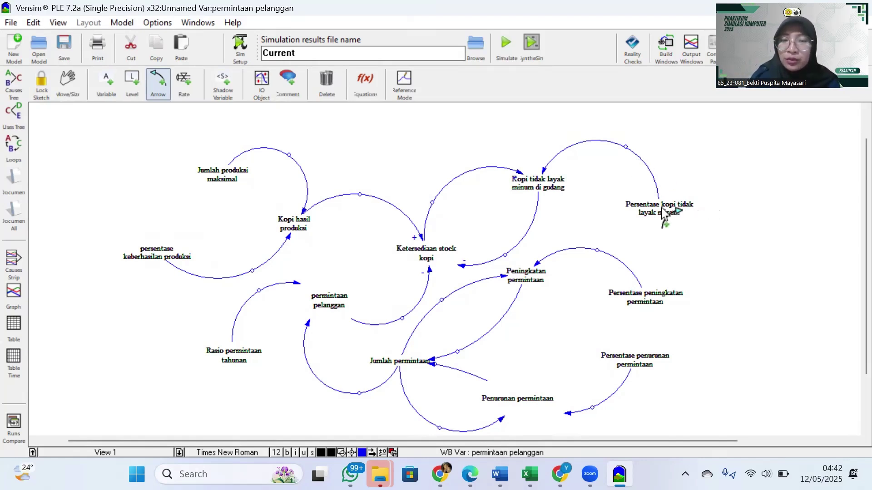
right_click(544, 172)
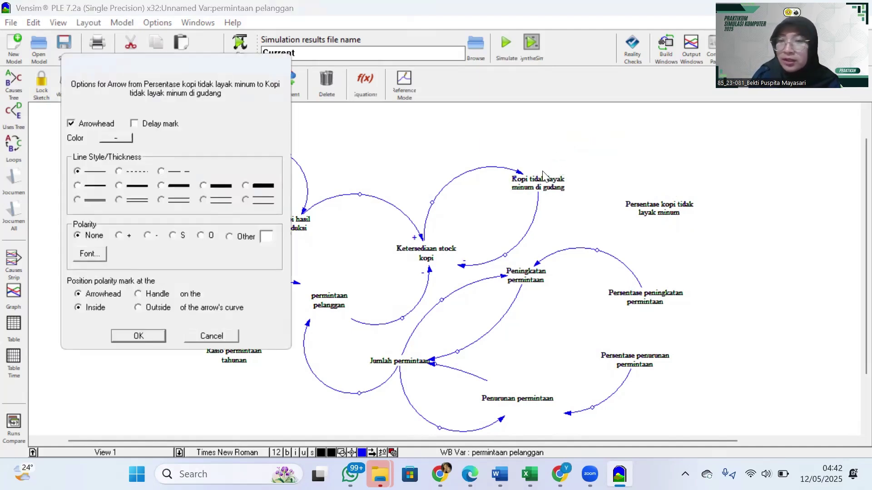
click(121, 234)
click(139, 336)
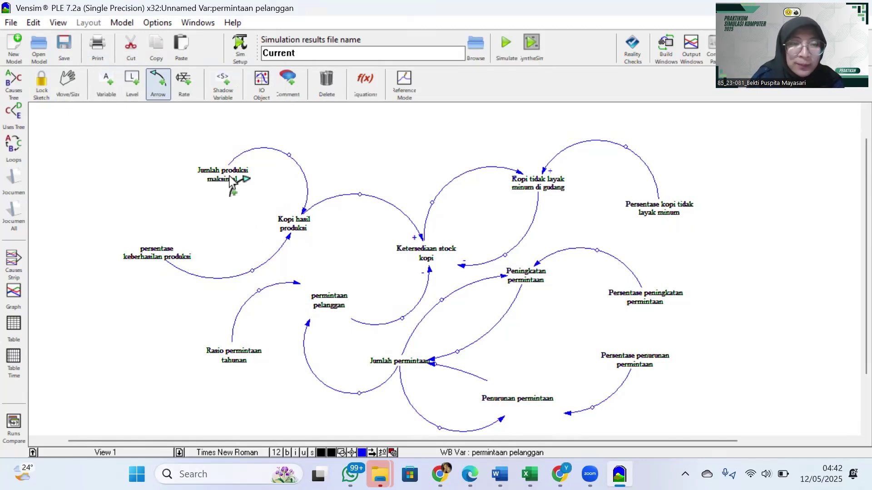
Step: Set + polarity on the arrows from Jumlah produksi maksimal and persentase keberhasilan produksi to Kopi hasil produksi
right_click(304, 209)
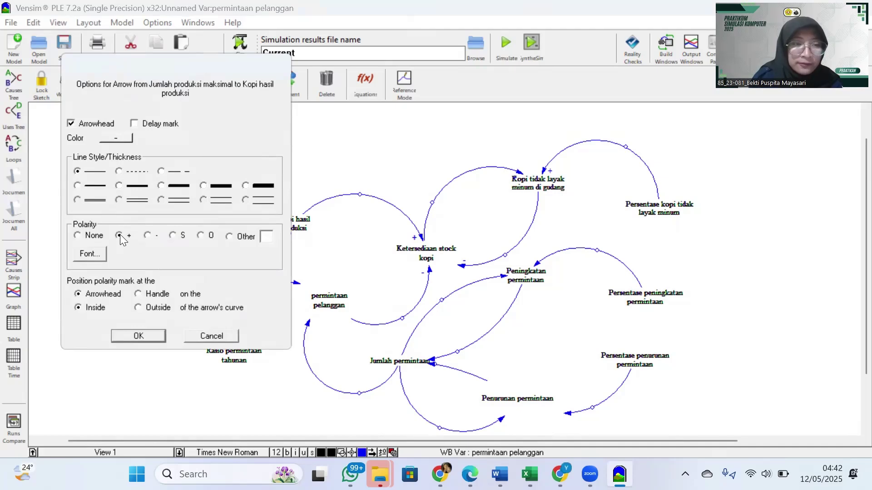
click(163, 339)
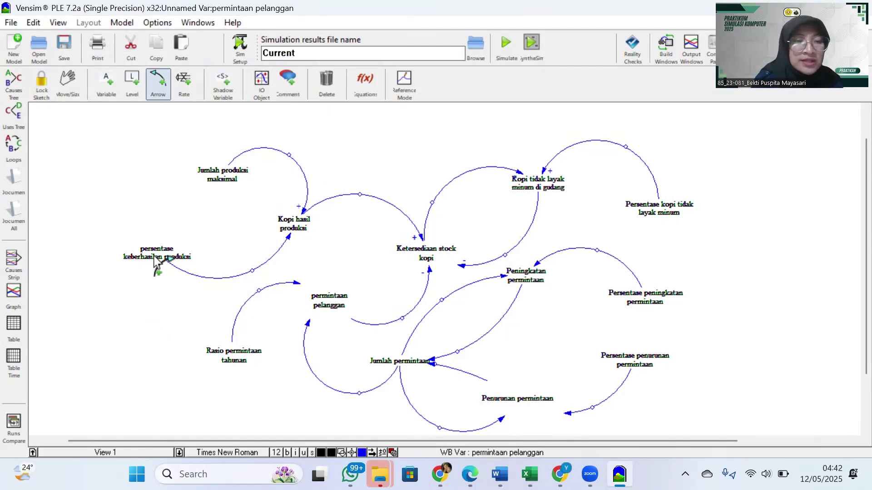
right_click(288, 237)
click(124, 237)
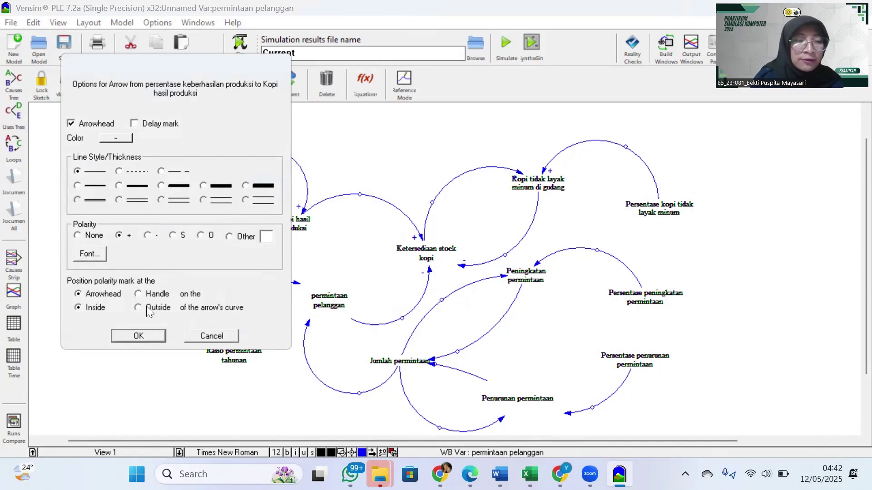
click(132, 336)
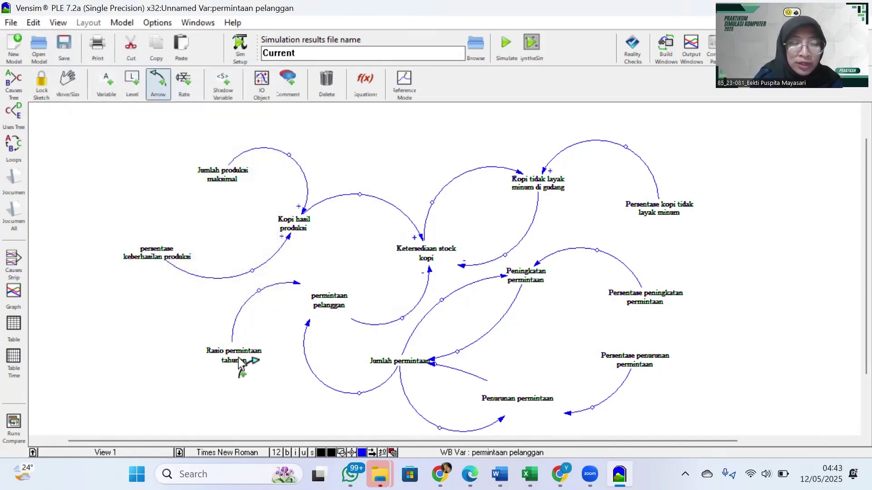
Step: Set + polarity on the arrows from Rasio permintaan tahunan and Jumlah permintaan to permintaan pelanggan
right_click(295, 285)
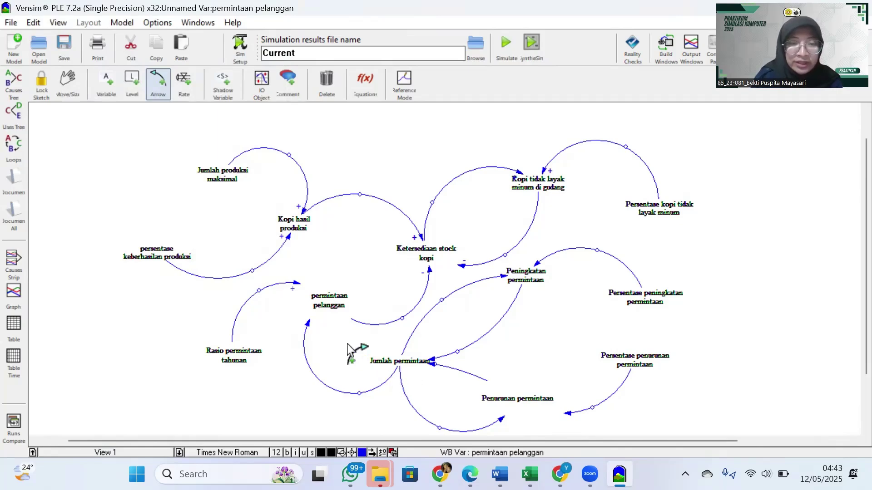
click(307, 324)
right_click(307, 324)
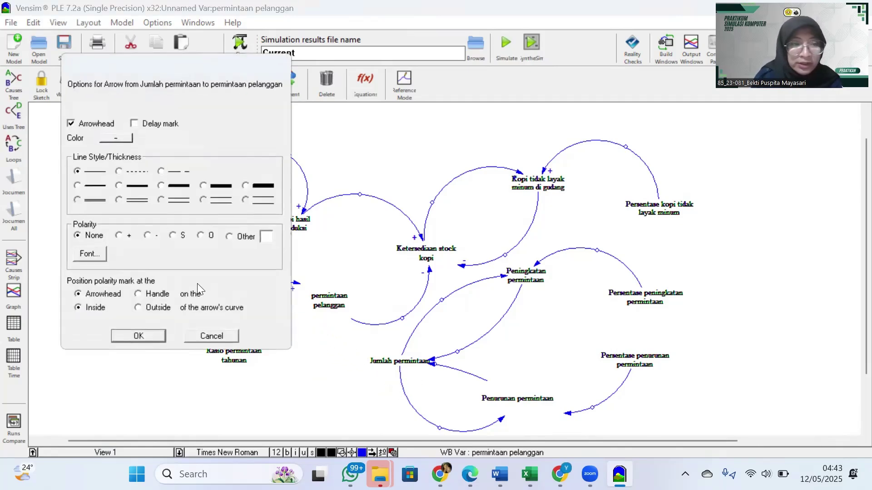
click(140, 336)
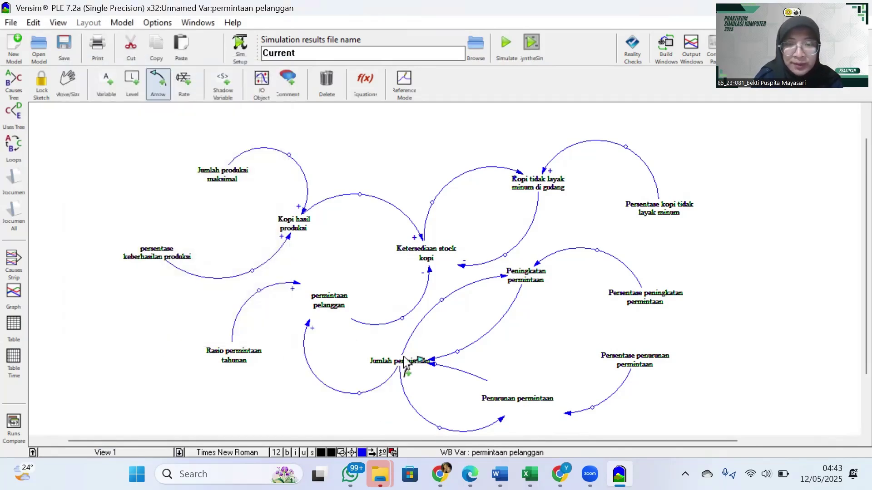
click(504, 277)
click(503, 275)
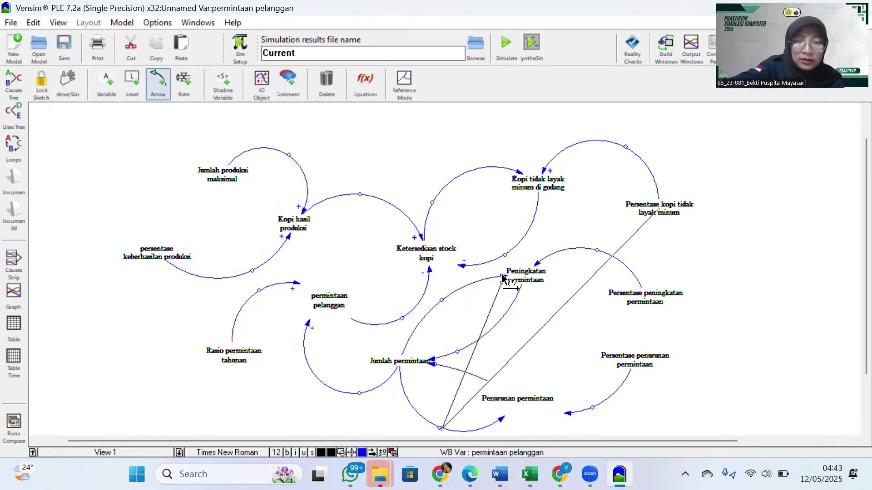
key(Escape)
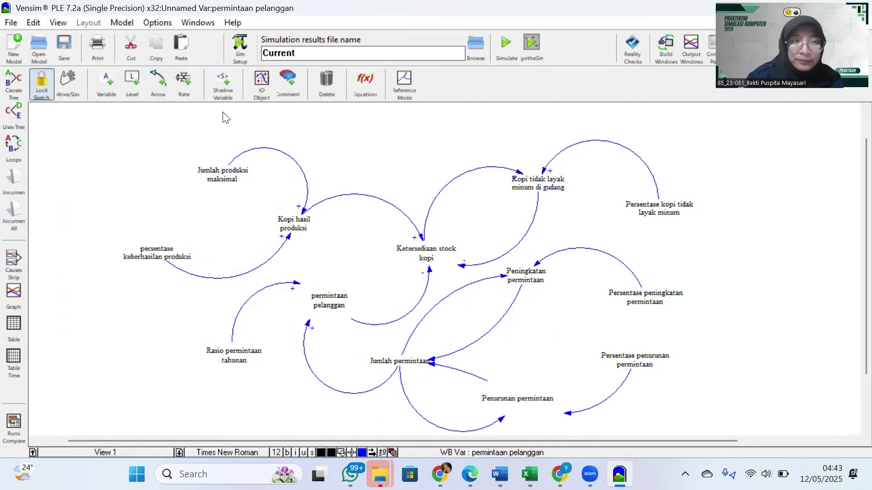
Step: Set + polarity on the arrow from Jumlah permintaan to Peningkatan permintaan and on its return arrow
click(159, 86)
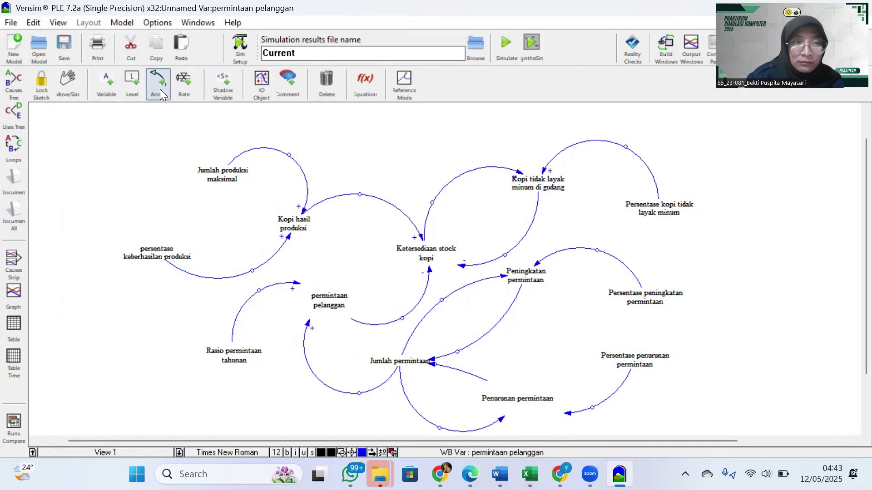
click(503, 277)
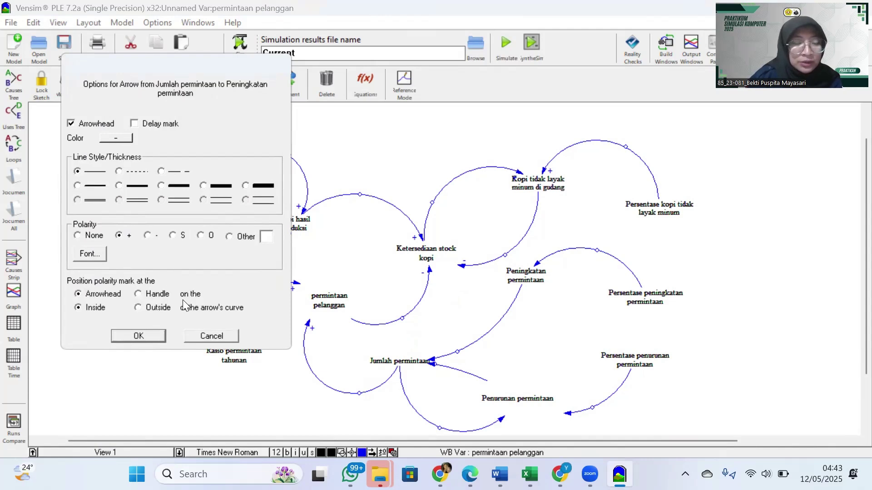
click(138, 336)
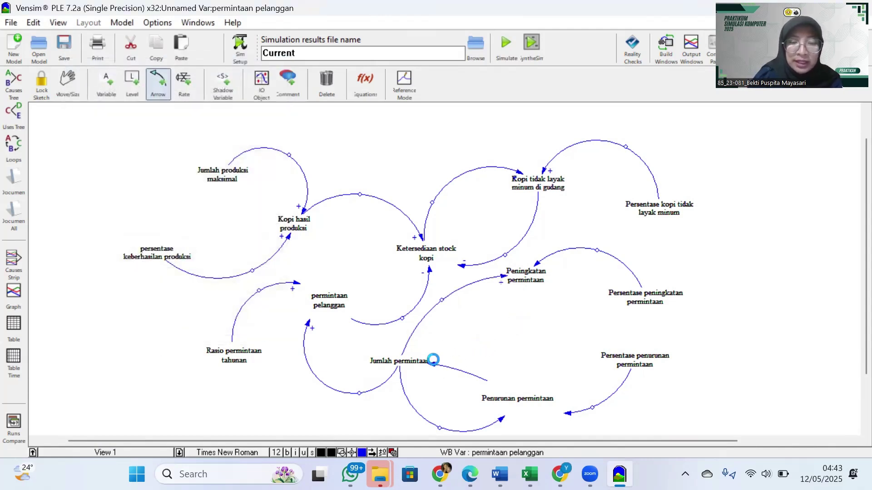
click(432, 360)
click(119, 235)
click(157, 331)
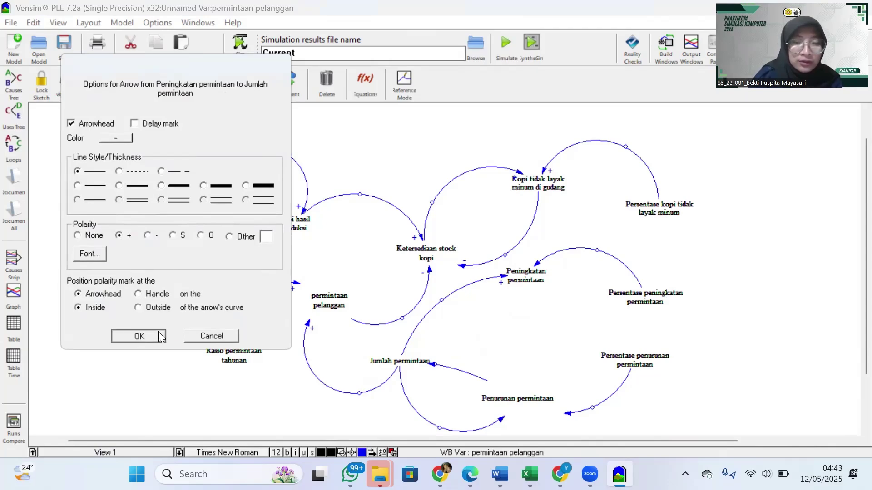
Step: Set - polarity on the arrow from Penurunan permintaan to Jumlah permintaan and + polarity on the return arrow
click(498, 399)
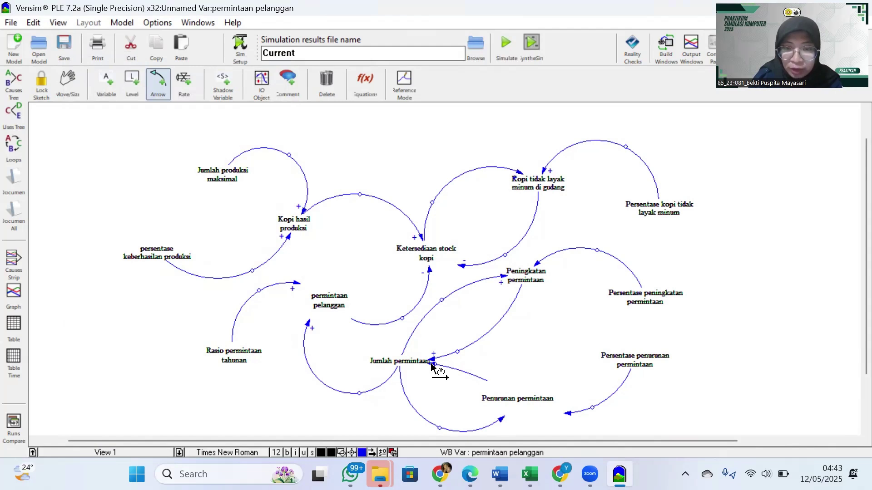
click(432, 363)
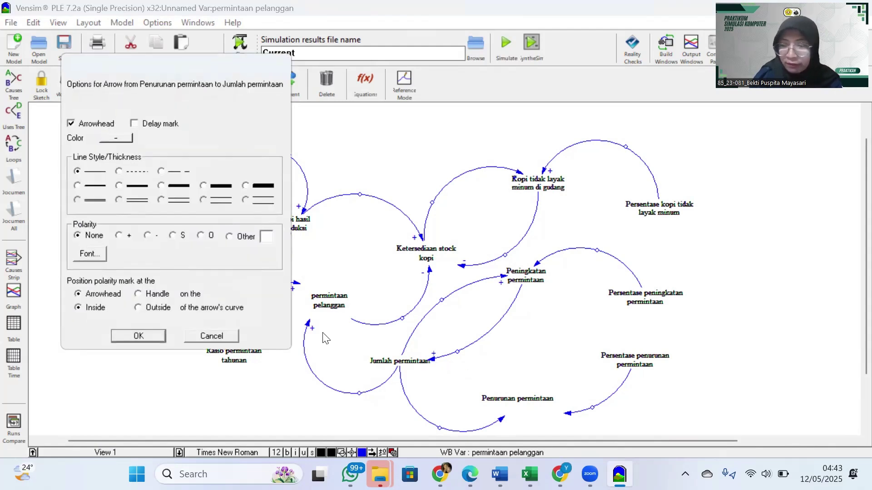
click(147, 235)
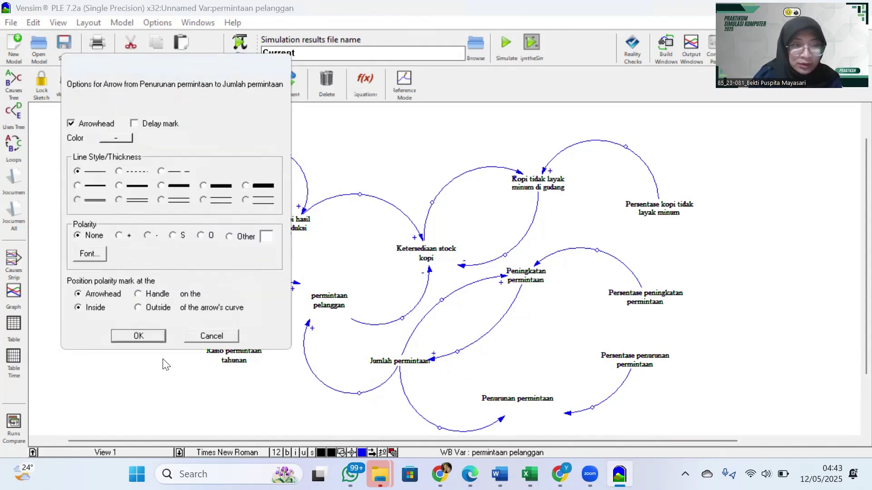
click(151, 337)
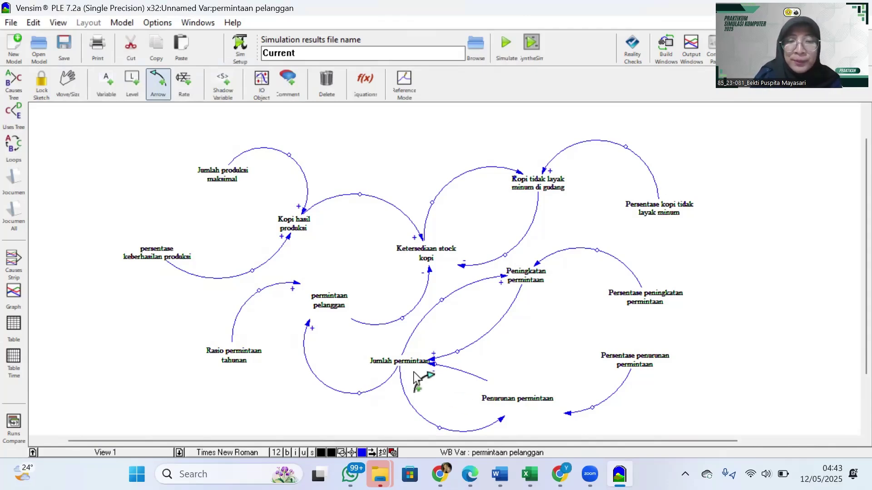
click(500, 420)
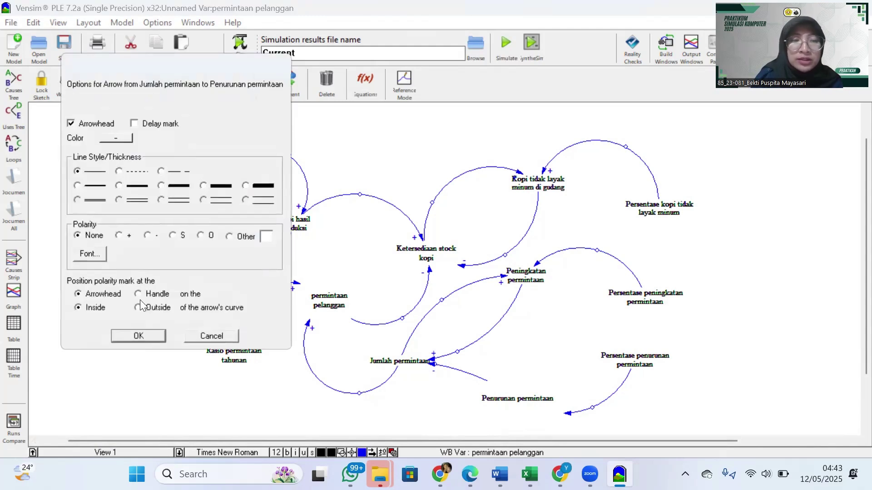
click(155, 338)
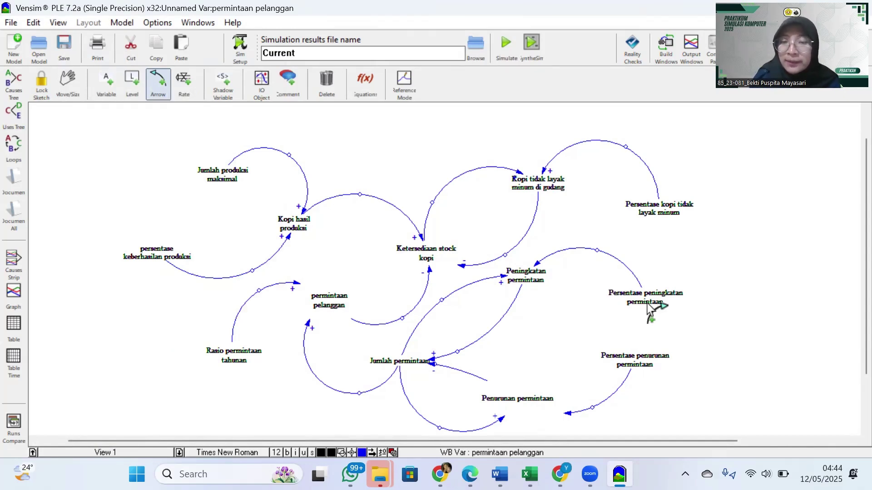
Step: Set + polarity on the arrows from Persentase peningkatan permintaan to Peningkatan permintaan and from Persentase penurunan permintaan to Penurunan permintaan
click(535, 265)
key(Escape)
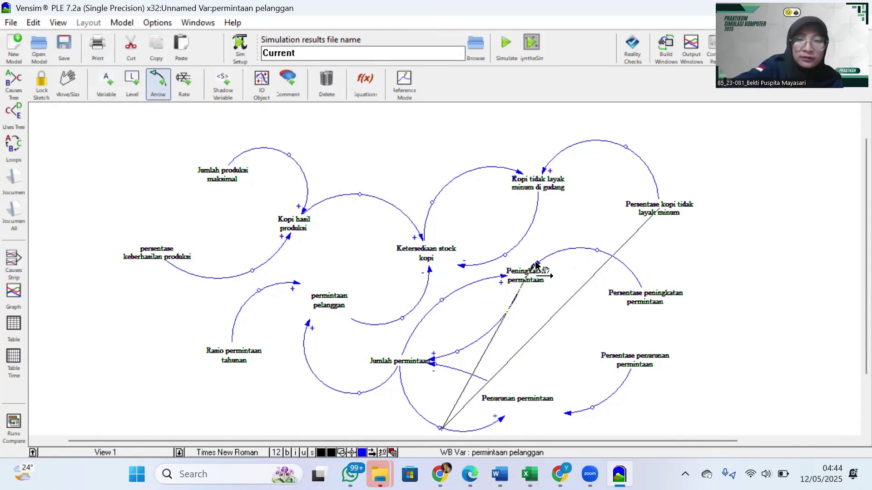
click(159, 94)
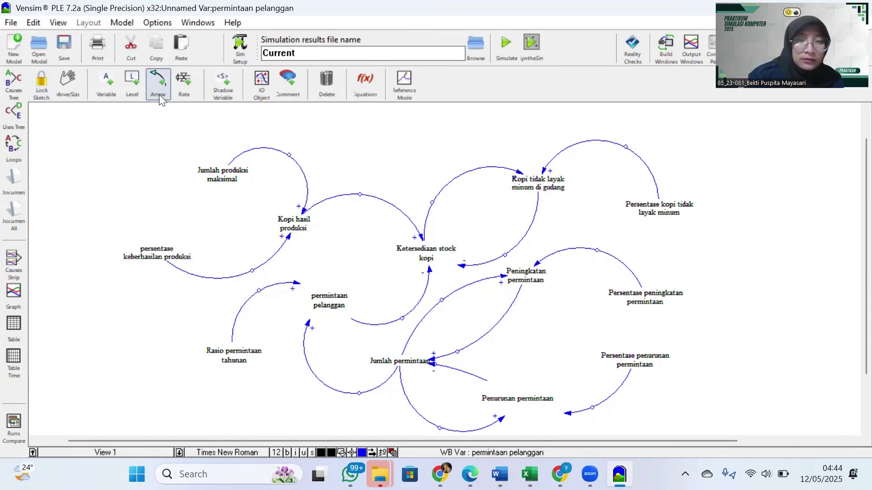
right_click(537, 264)
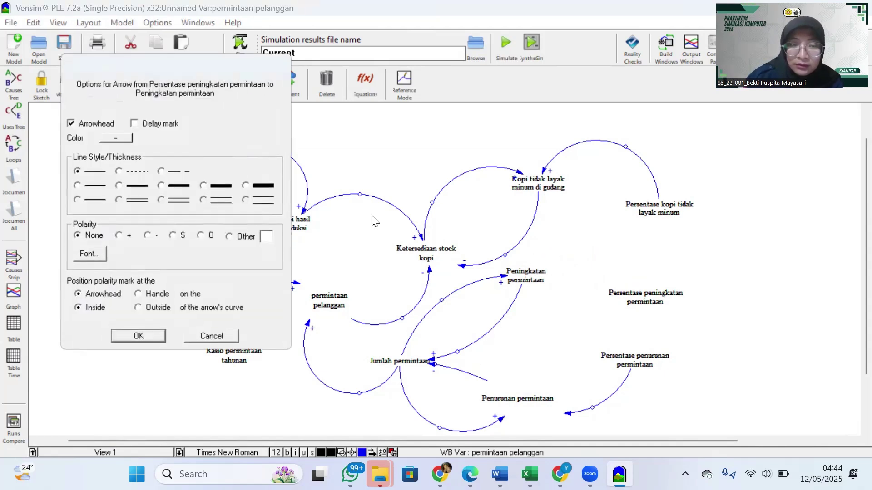
click(119, 235)
click(139, 335)
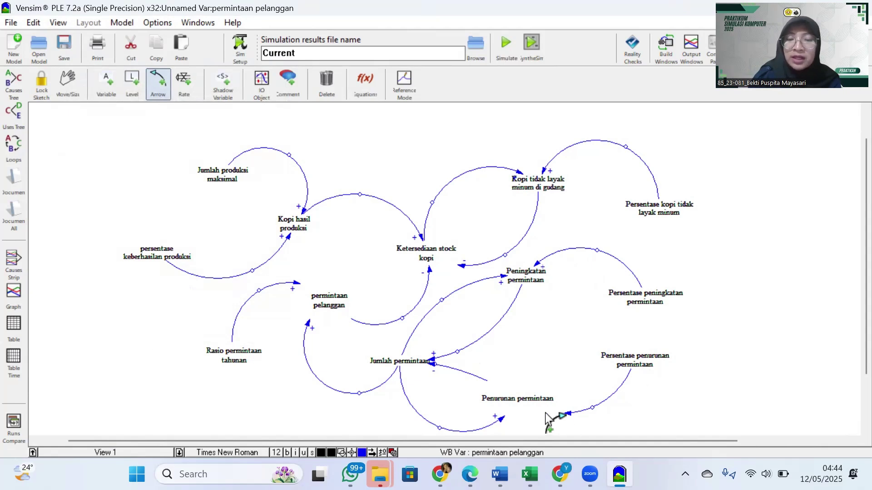
right_click(568, 413)
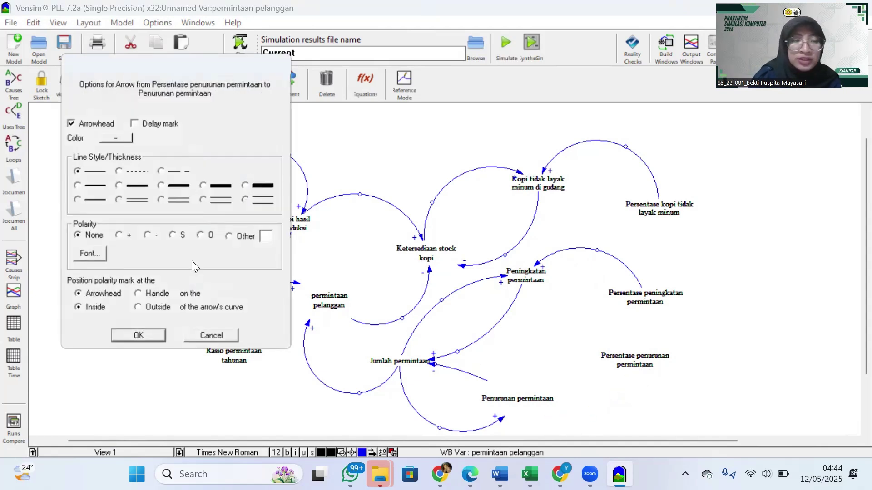
click(161, 336)
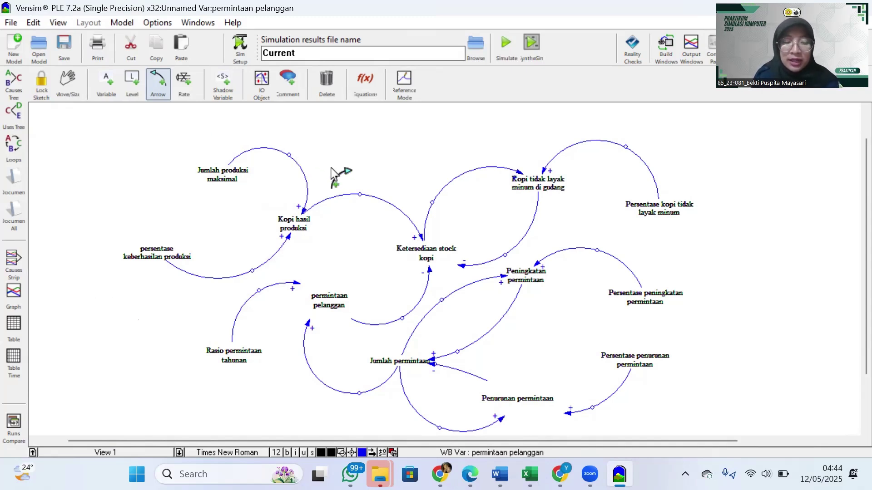
key(ctrl+a)
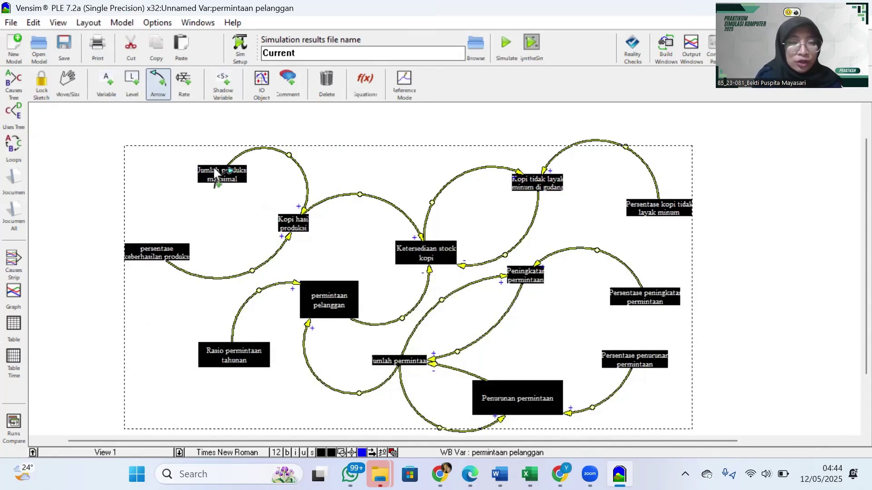
click(206, 153)
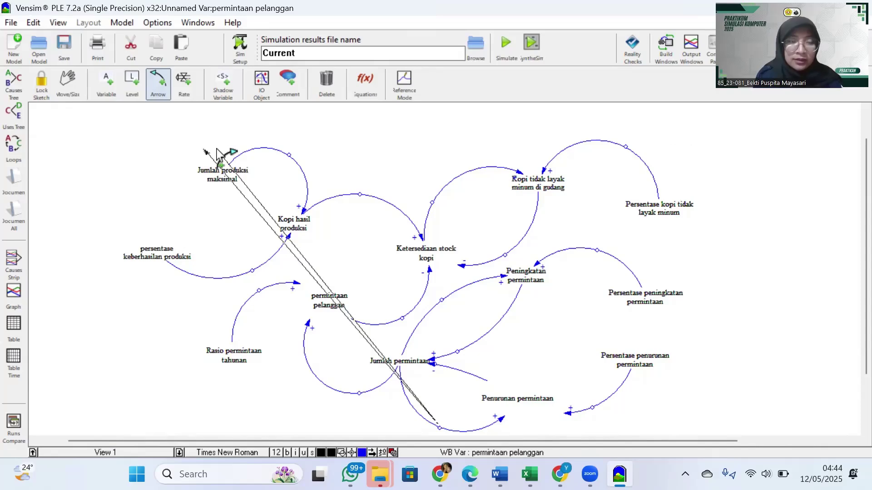
key(ctrl+a)
key(Escape)
key(Escape)
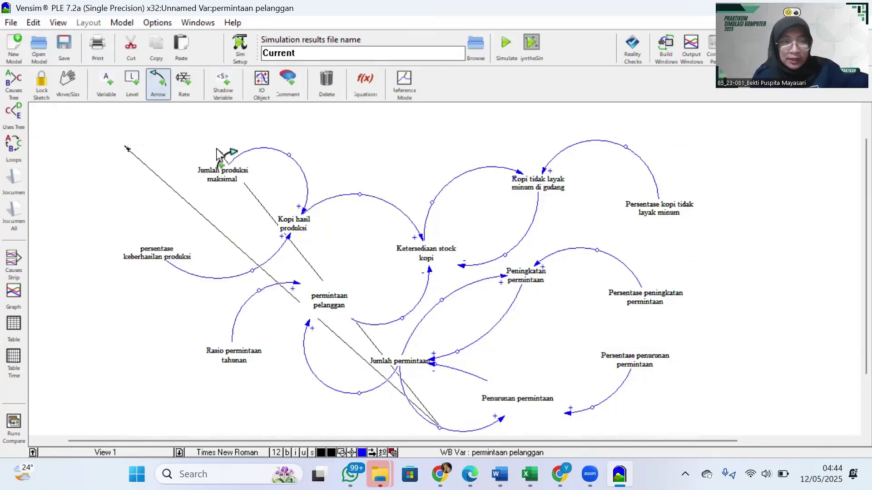
Step: Select the whole diagram and change the view's default arrow color to green
key(ctrl+a)
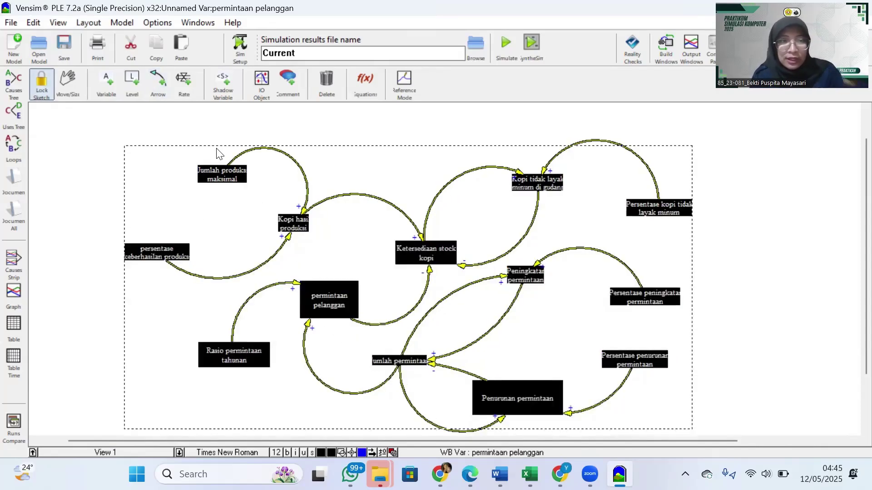
right_click(216, 149)
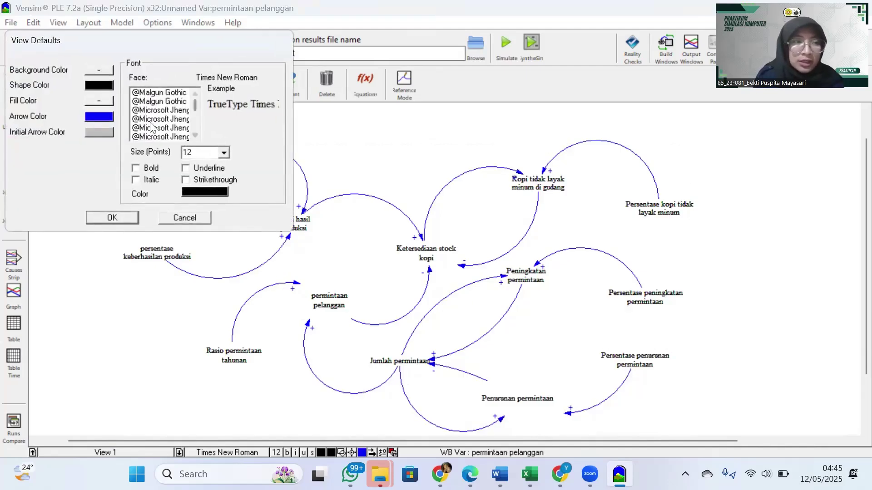
click(103, 117)
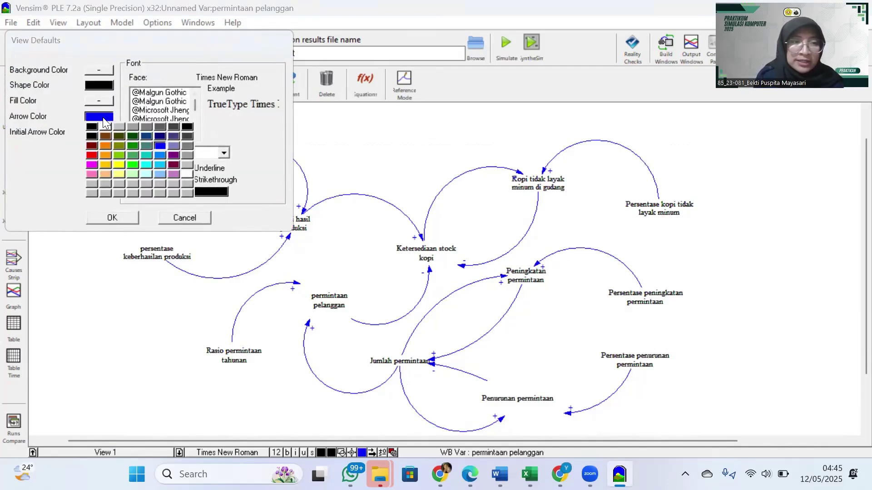
click(133, 145)
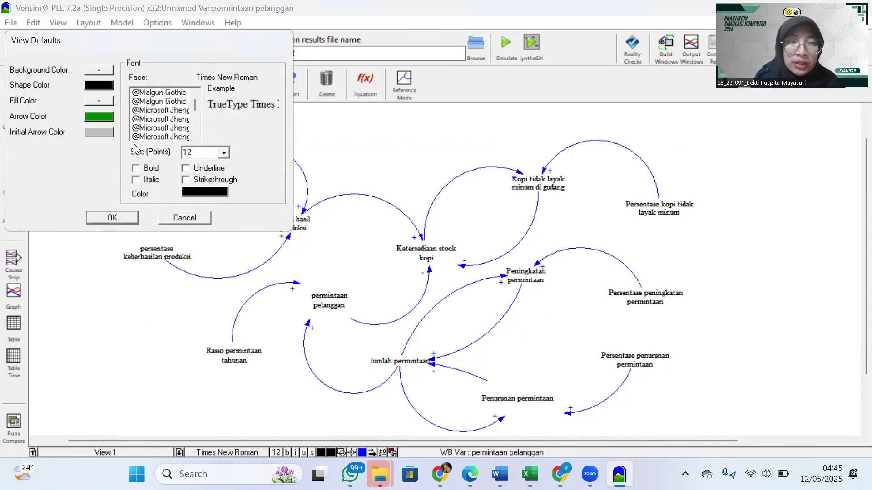
click(112, 217)
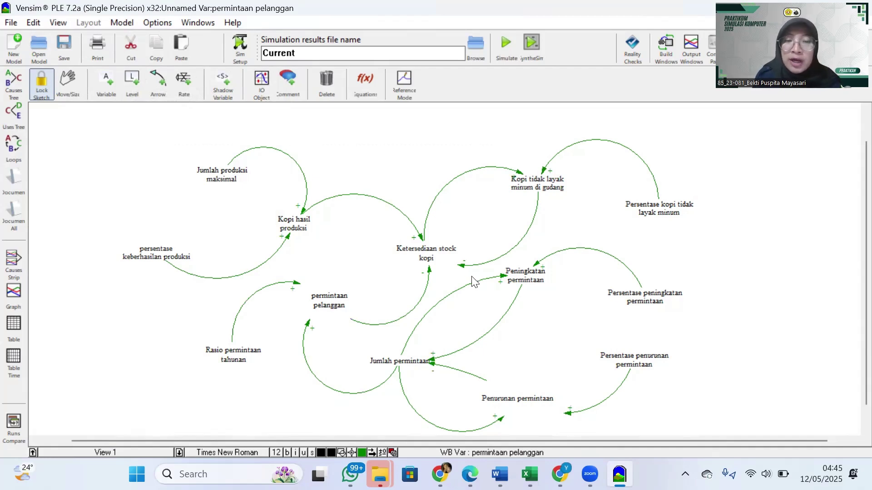
Step: Show the causes tree for Ketersediaan stock kopi without saving the sketch for backup, and enlarge it to full size
click(419, 261)
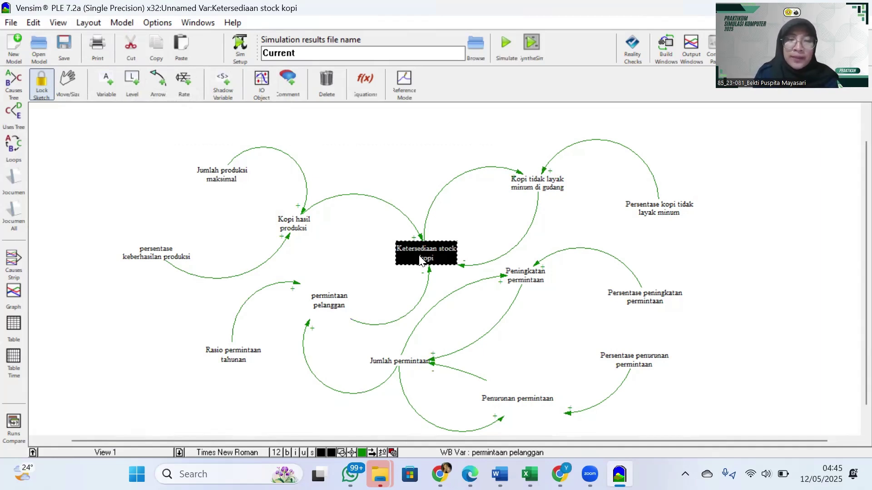
click(12, 84)
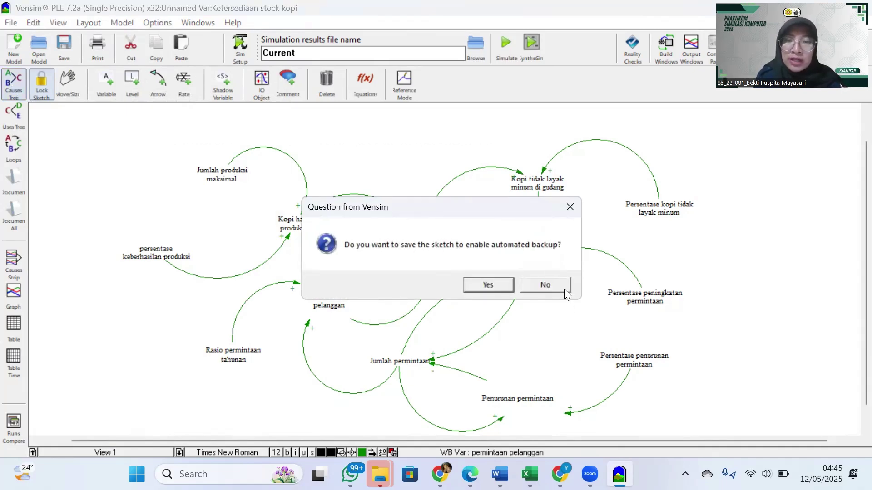
click(554, 283)
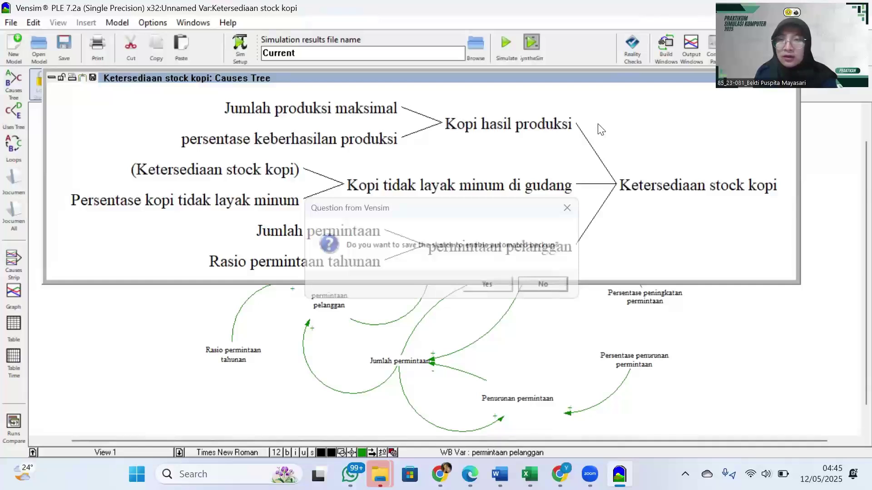
drag(600, 77, 591, 115)
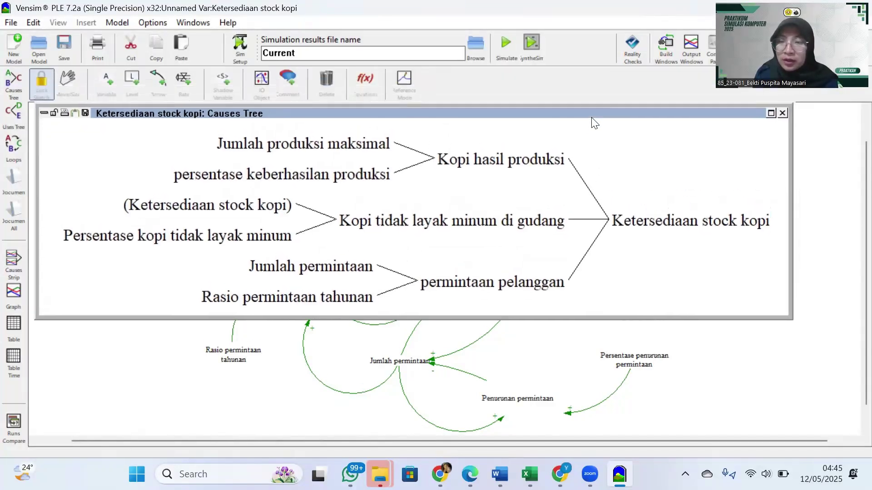
click(770, 116)
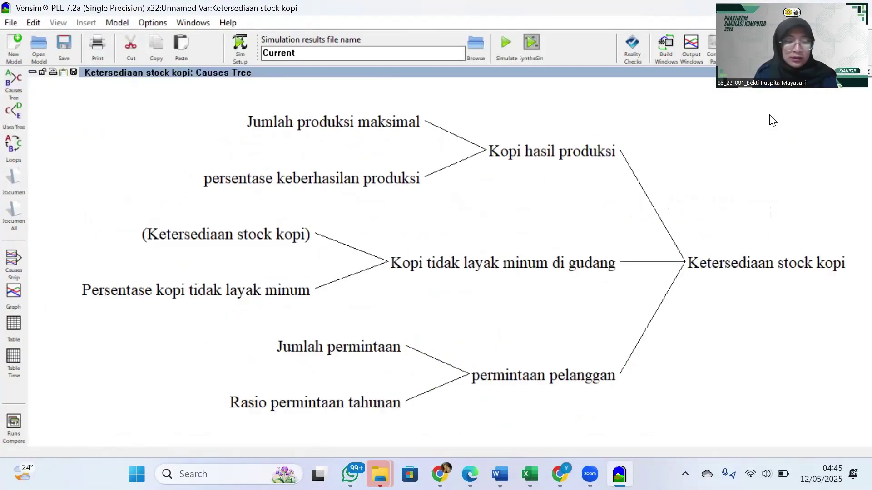